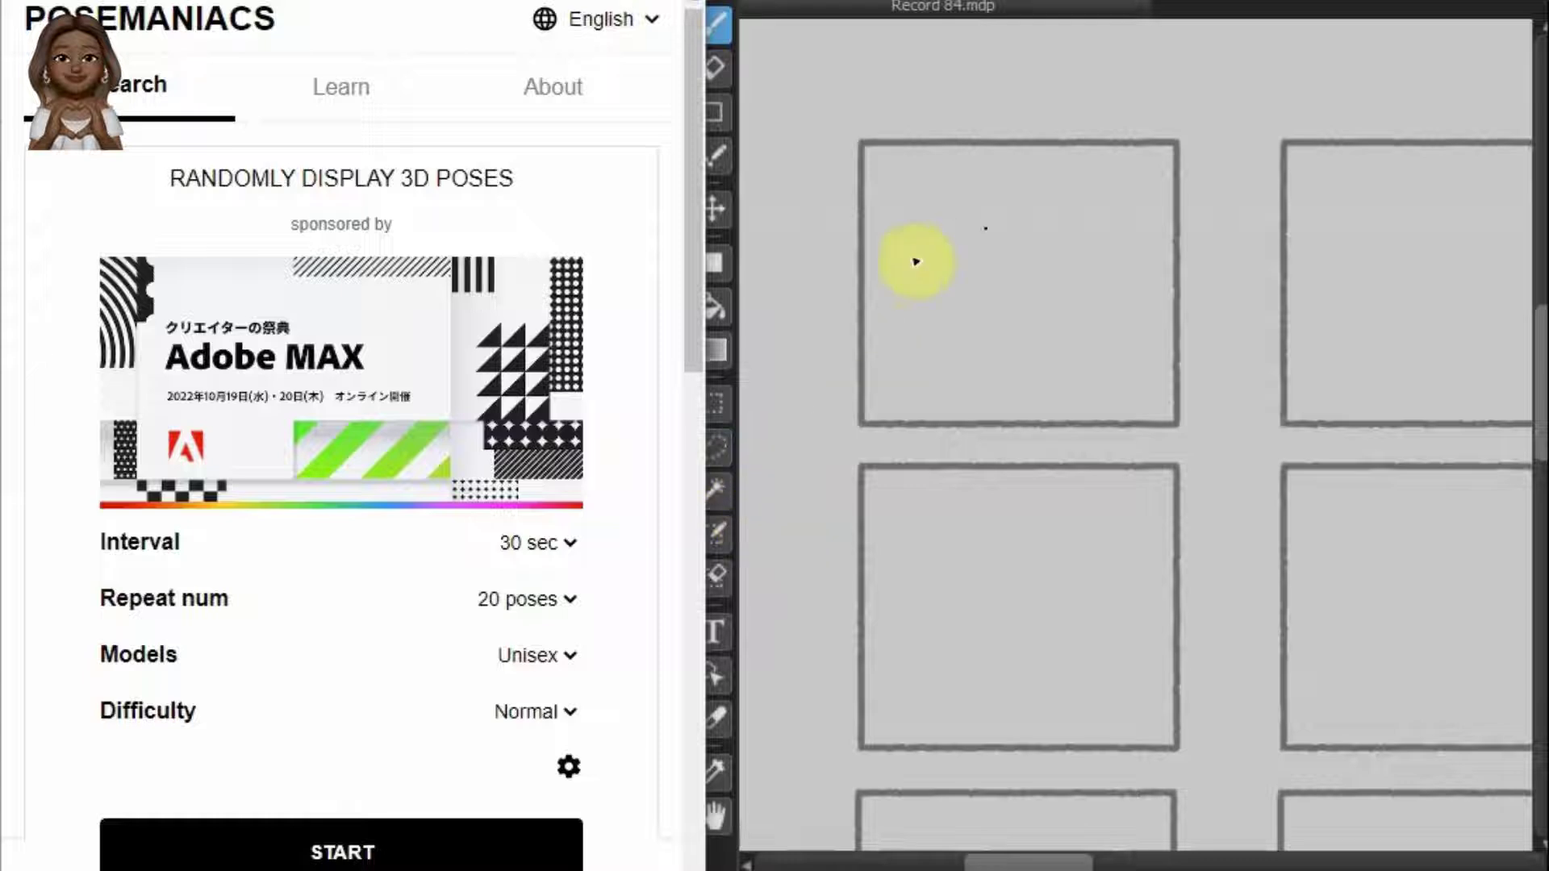
Step: Zoom in on the first empty frame of the grid beside the Posemaniacs settings
scroll(1052, 111, up, 2)
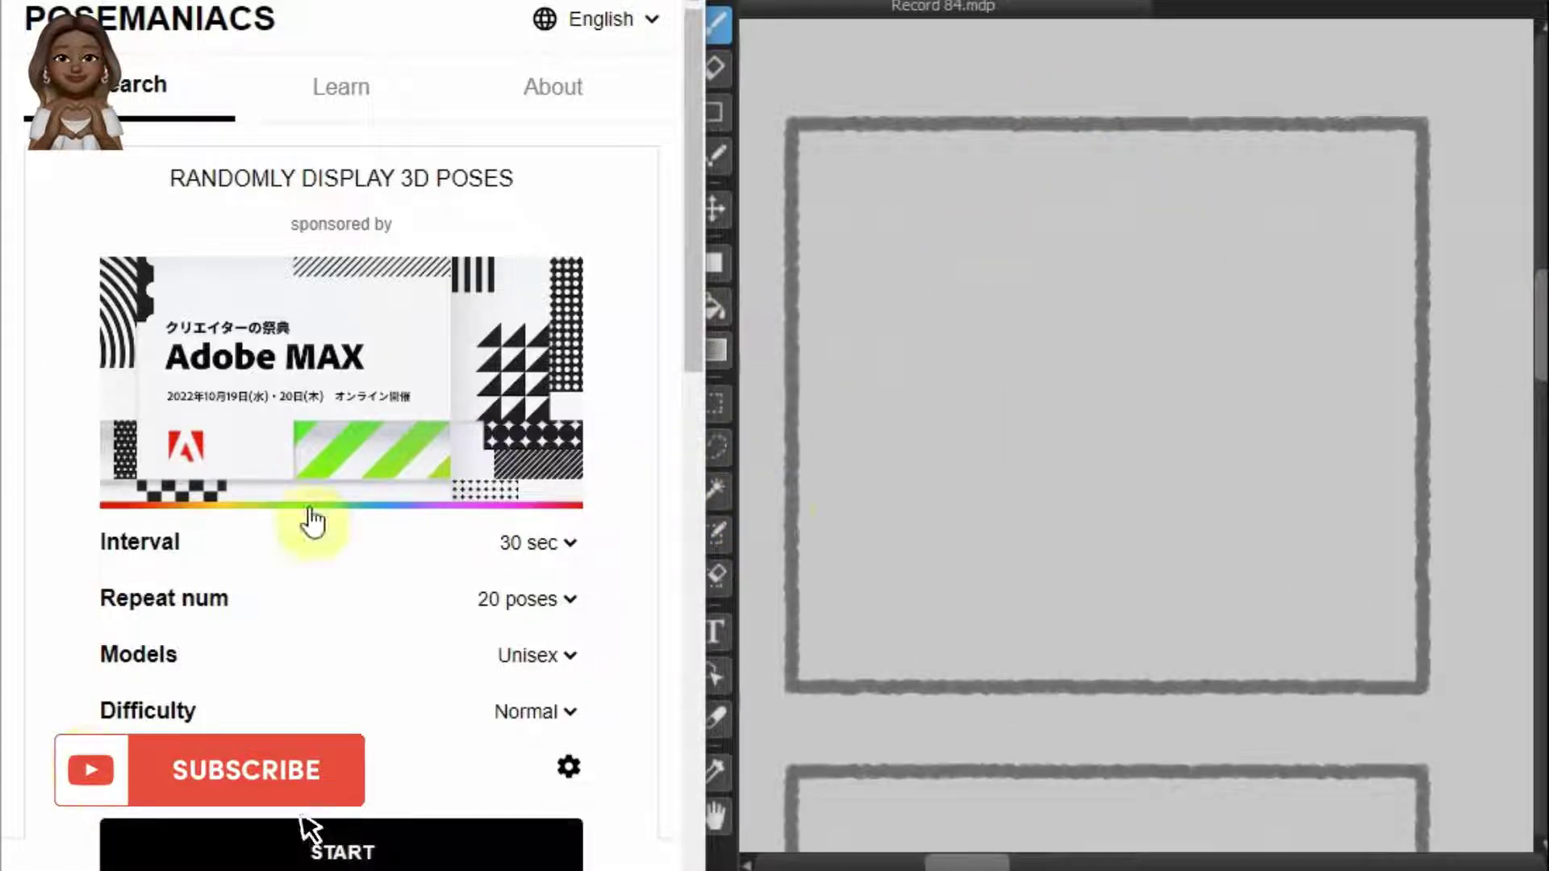
Step: Start the 30-second random pose session and begin the standing figure's head
click(378, 854)
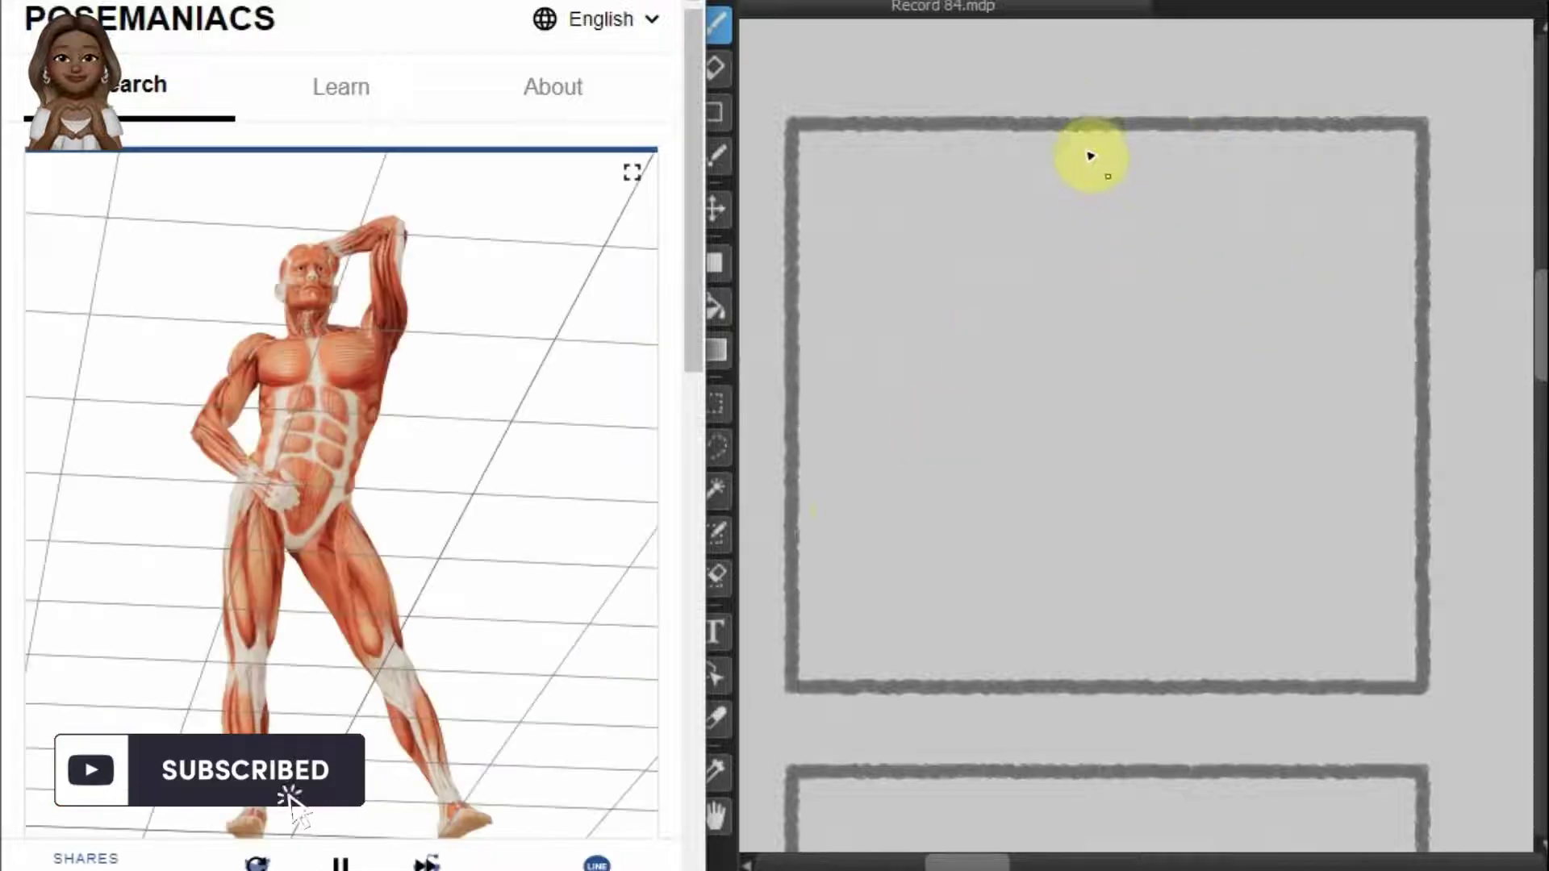
click(1101, 182)
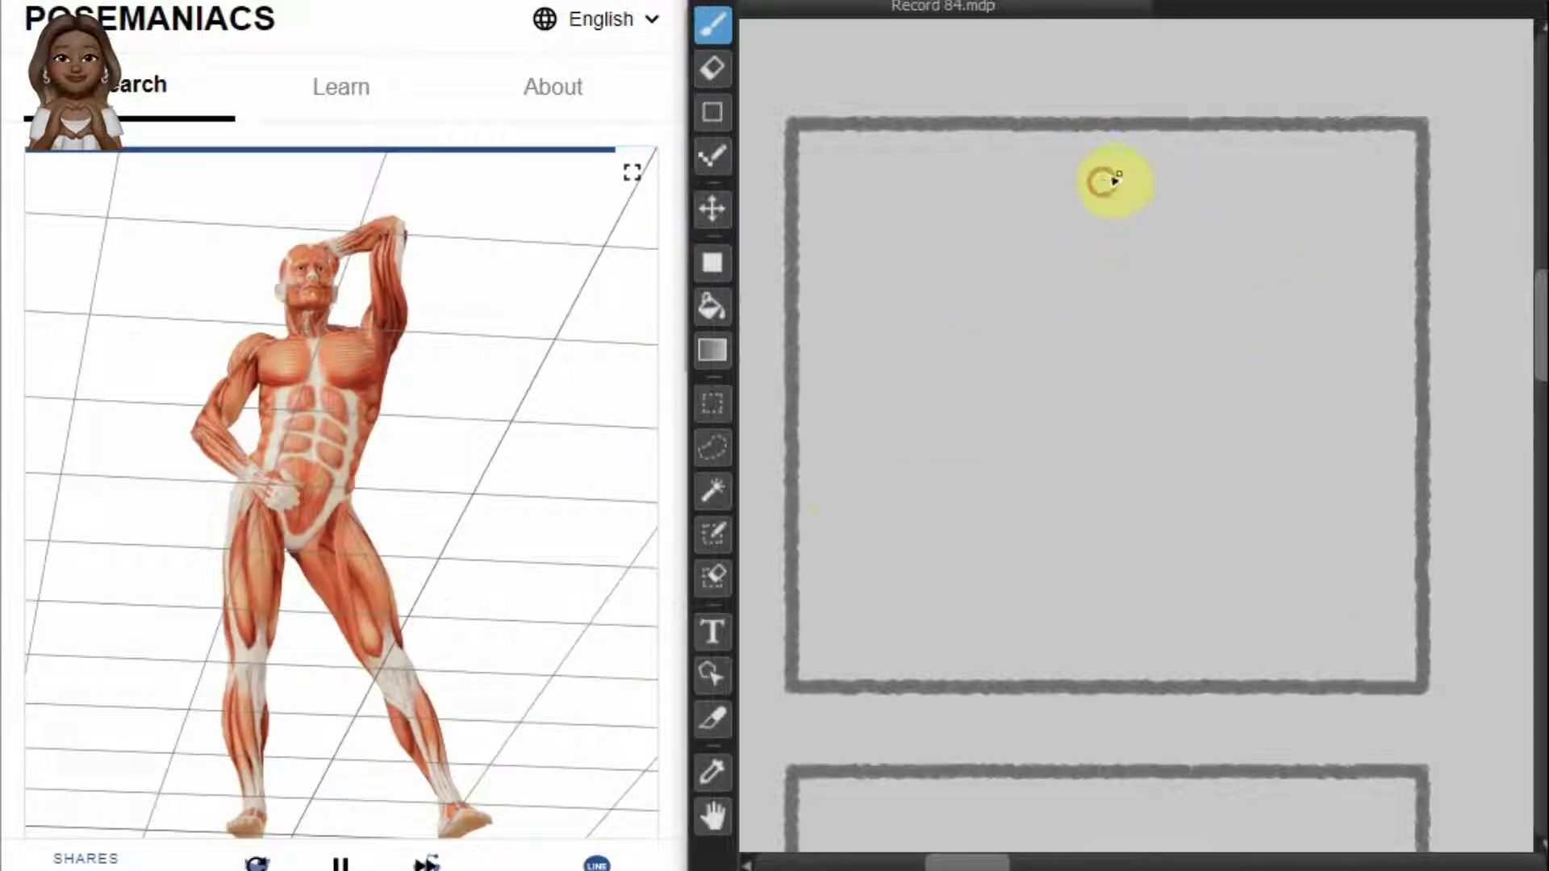
drag(1135, 230, 1139, 236)
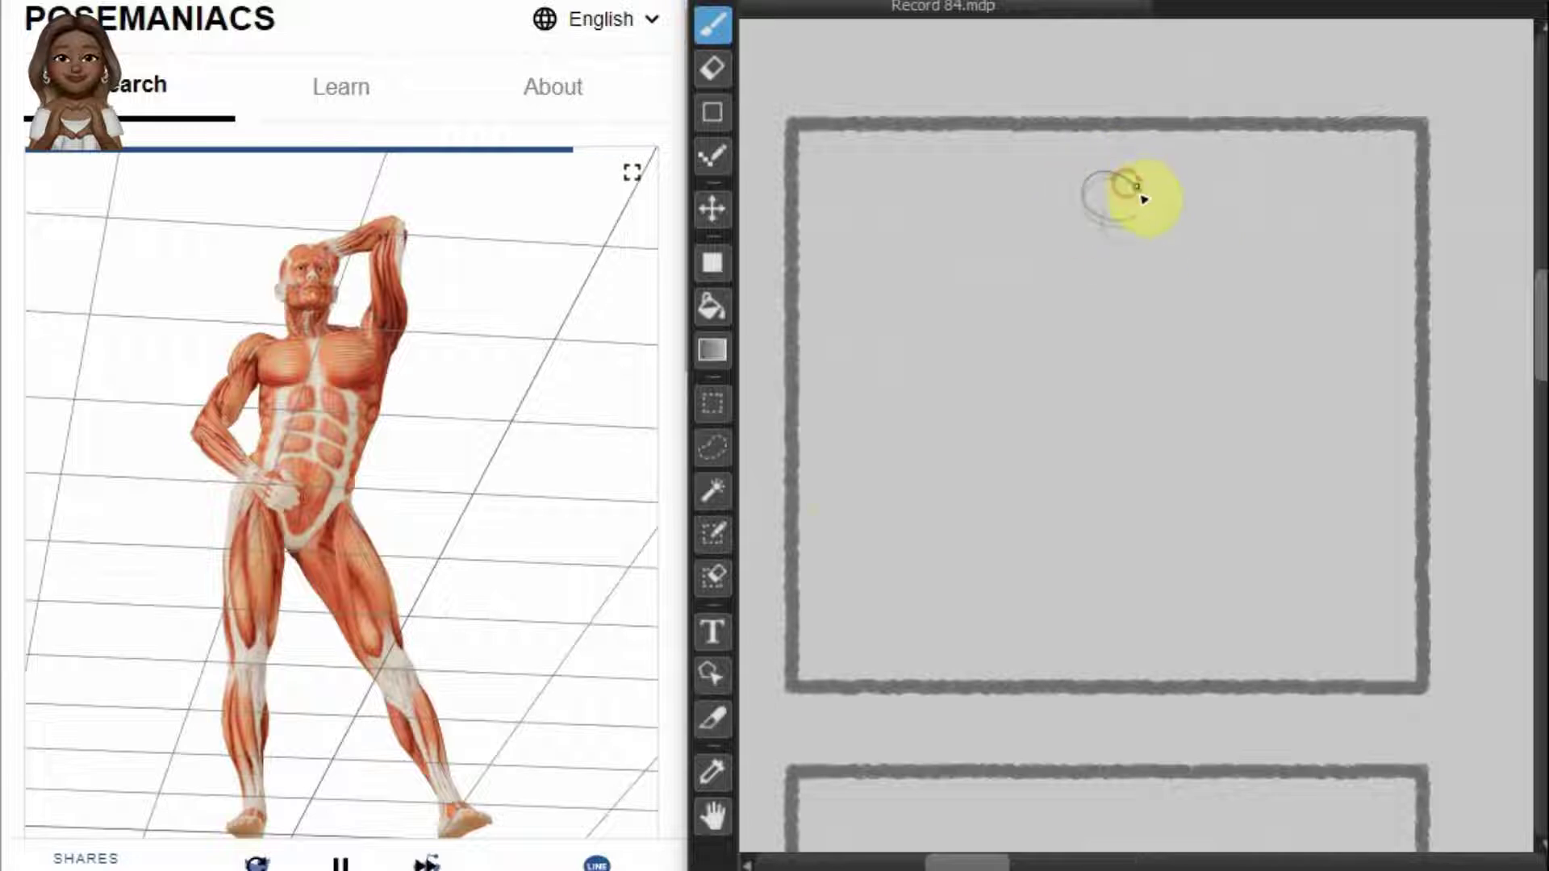
click(1034, 416)
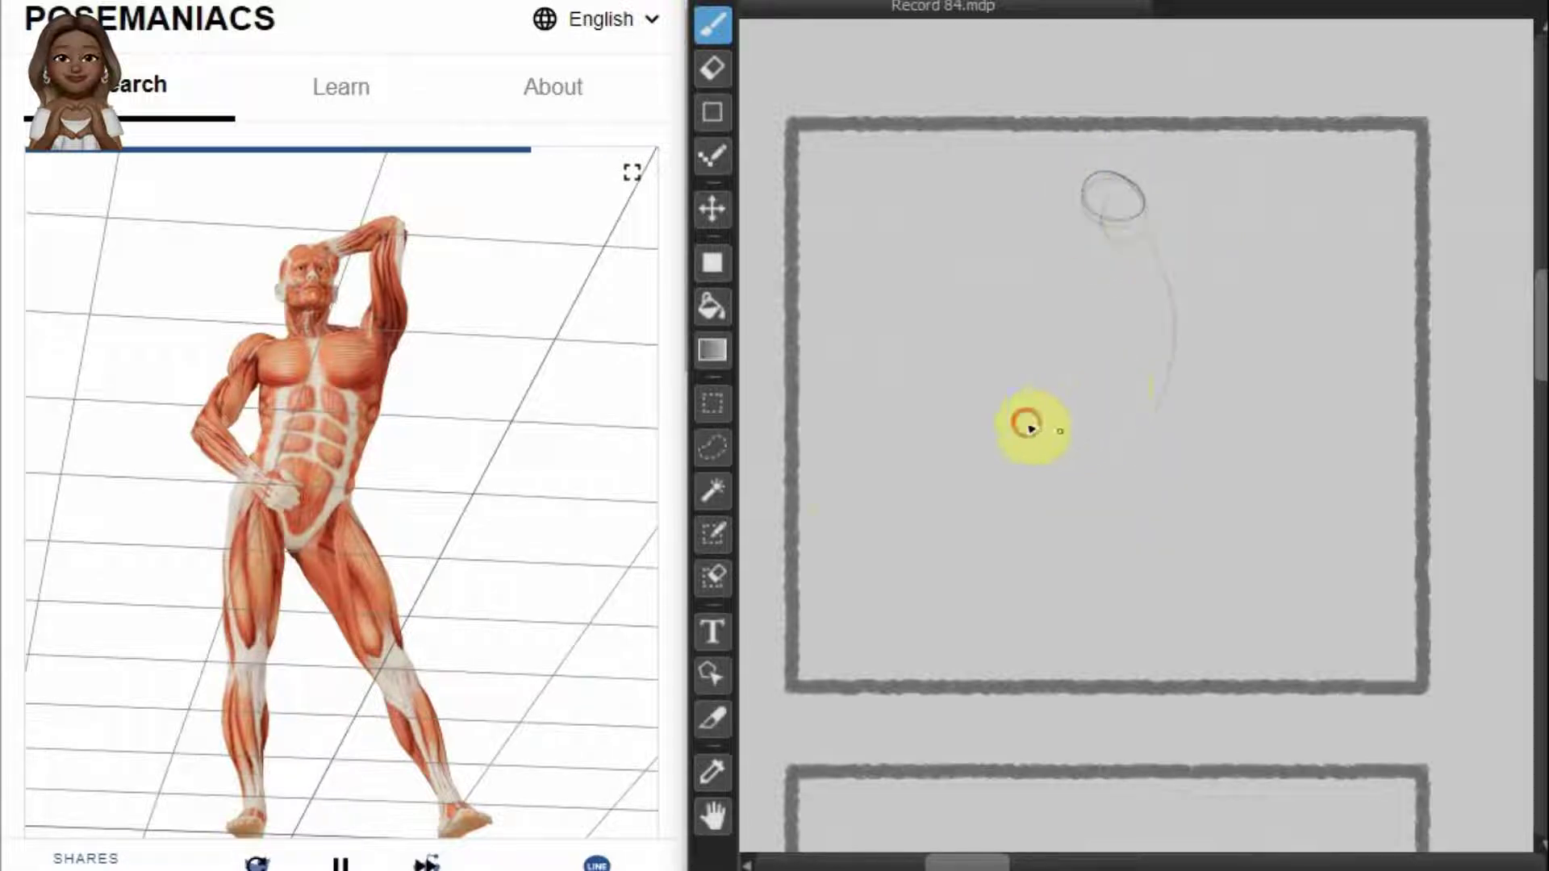
Step: Sketch the spread legs, shoulder line, raised bent arm and neck
drag(1074, 440, 985, 674)
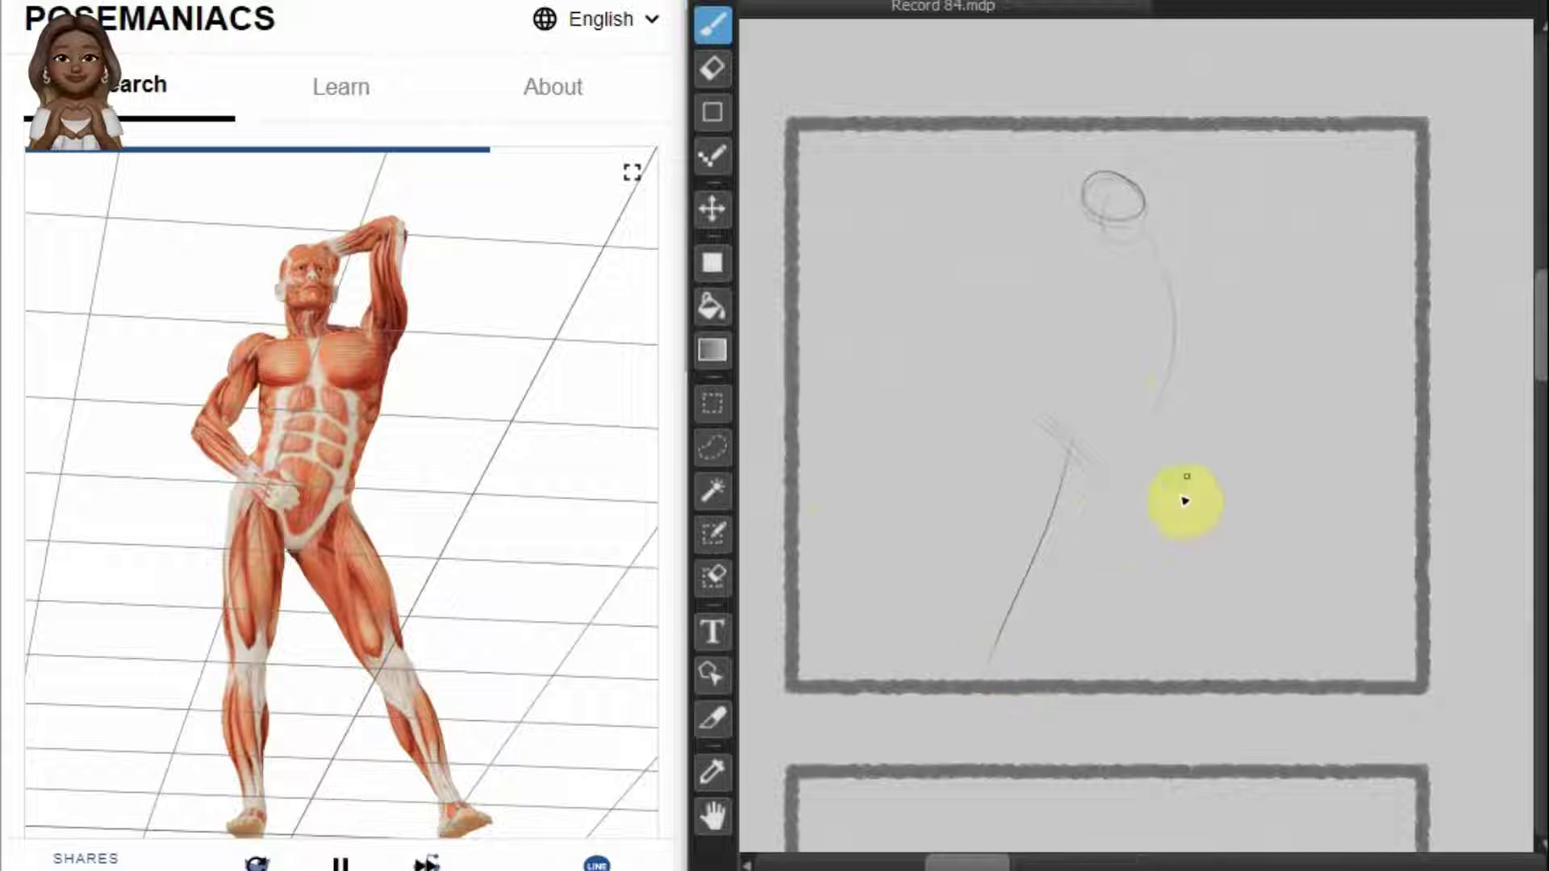
drag(1166, 436, 1246, 593)
drag(1171, 464, 1284, 646)
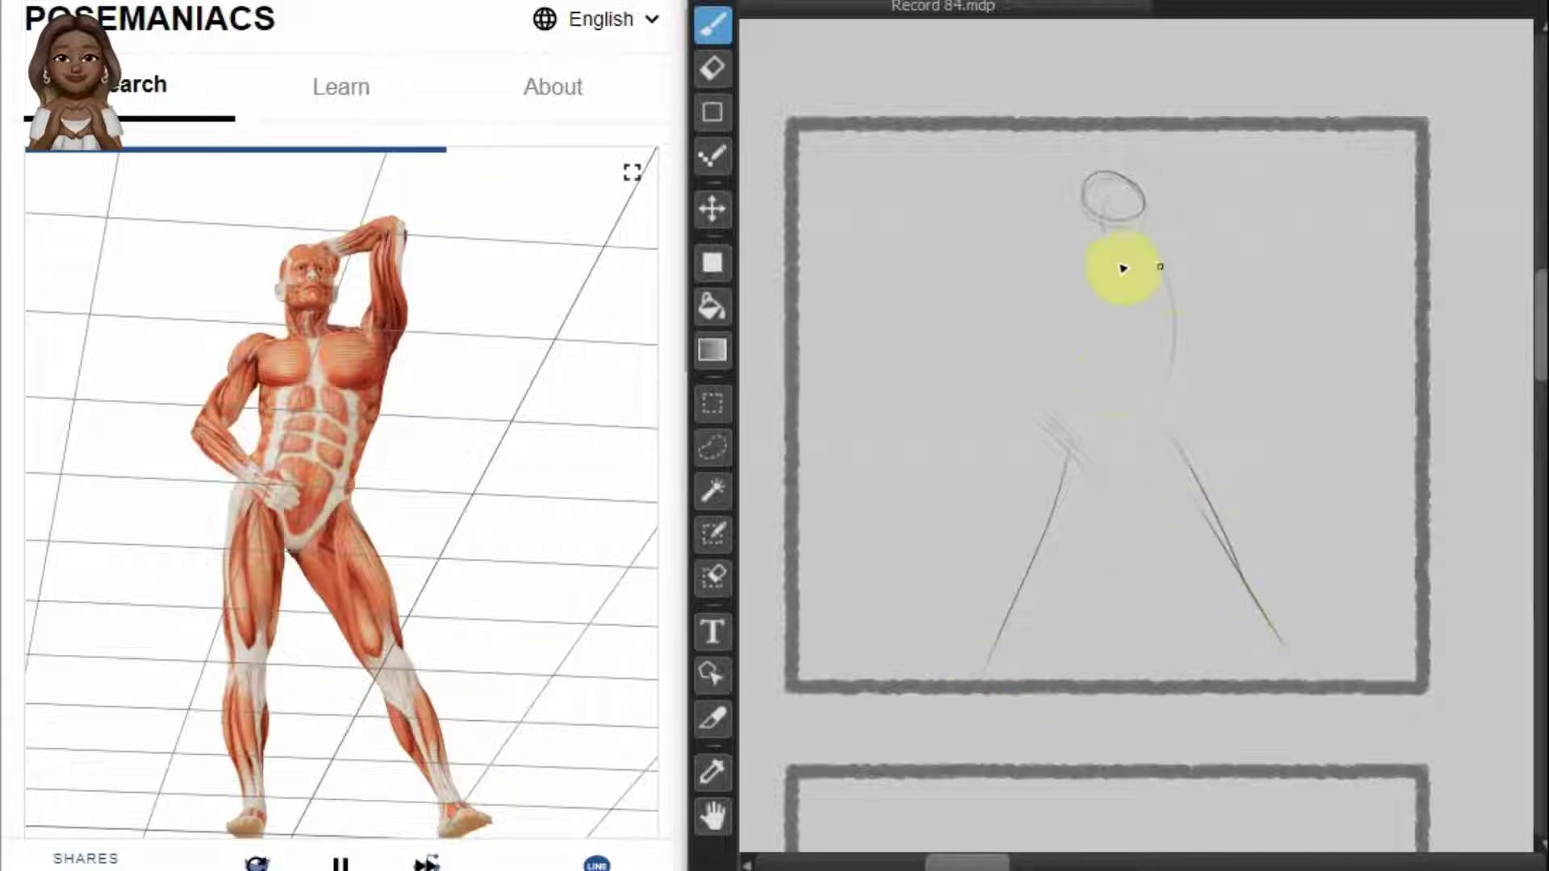
mouse_move(1081, 270)
mouse_down()
mouse_move(1166, 268)
mouse_move(1232, 196)
mouse_move(1179, 262)
mouse_up()
drag(1146, 201, 1152, 345)
Step: Add the curved spine, the arm bent onto the hip, and hip and waist strokes
mouse_move(1117, 234)
mouse_down()
mouse_move(1119, 430)
mouse_move(1089, 460)
mouse_up()
mouse_move(1057, 316)
mouse_down()
mouse_move(1019, 364)
mouse_move(1078, 449)
mouse_move(1174, 401)
mouse_up()
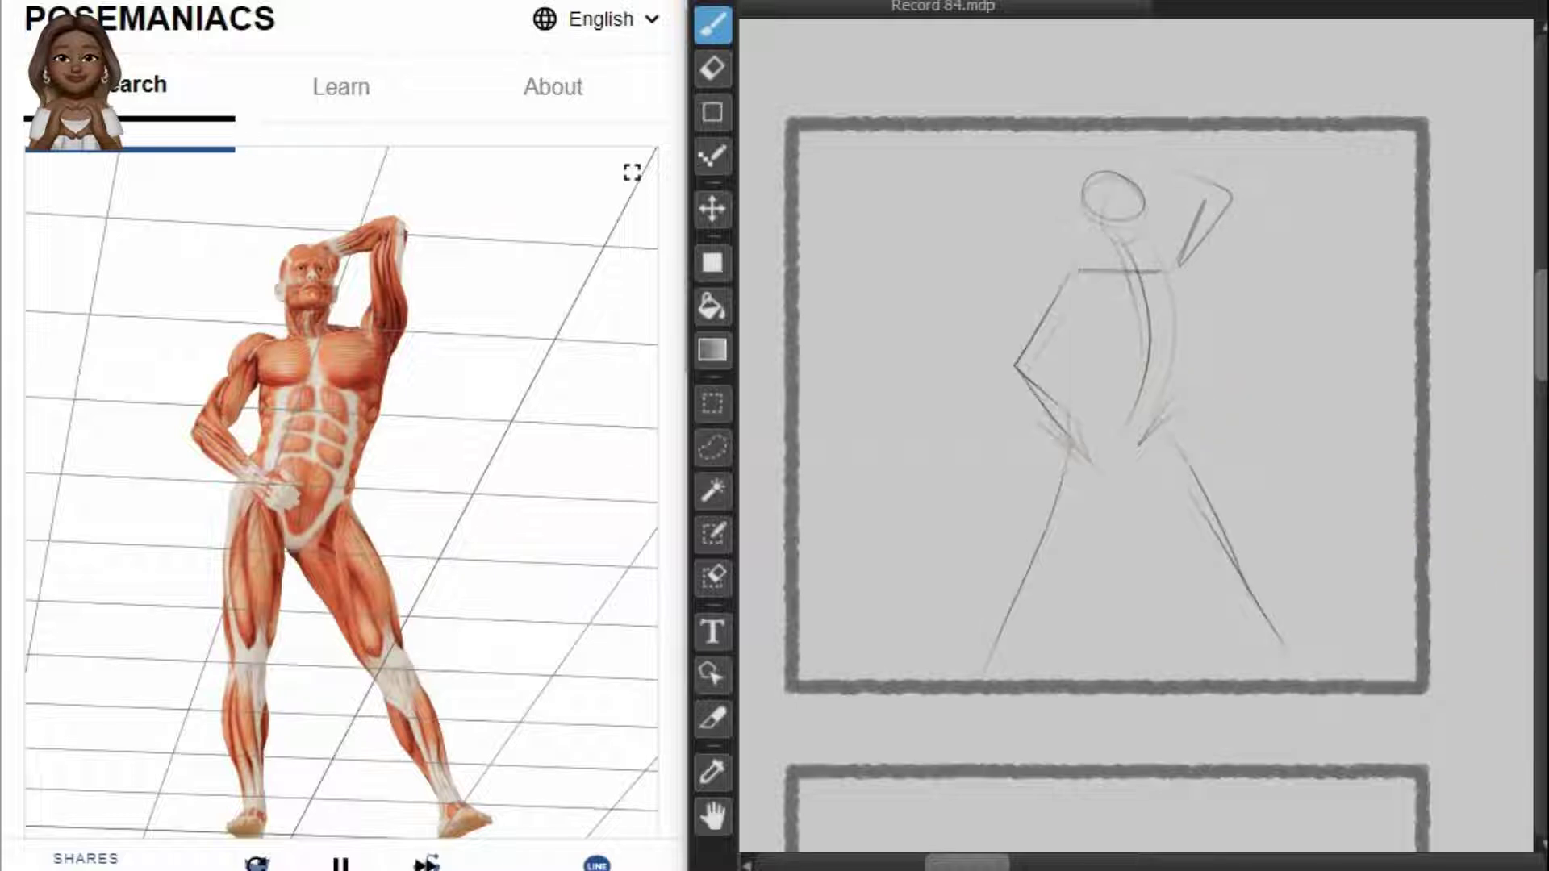
drag(1171, 408, 1142, 449)
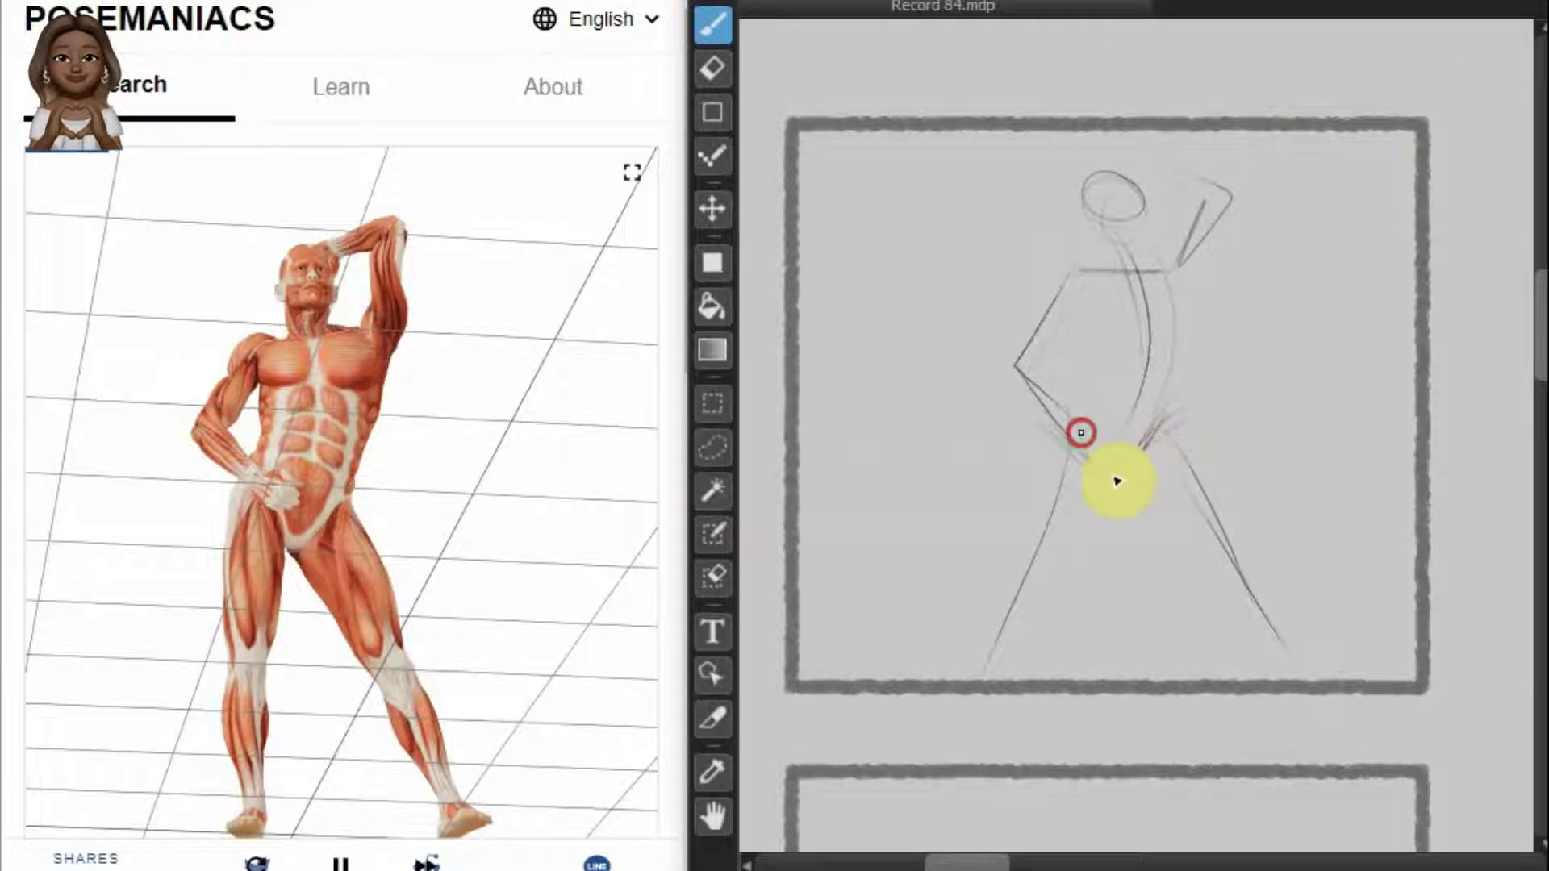
drag(1040, 412, 1123, 468)
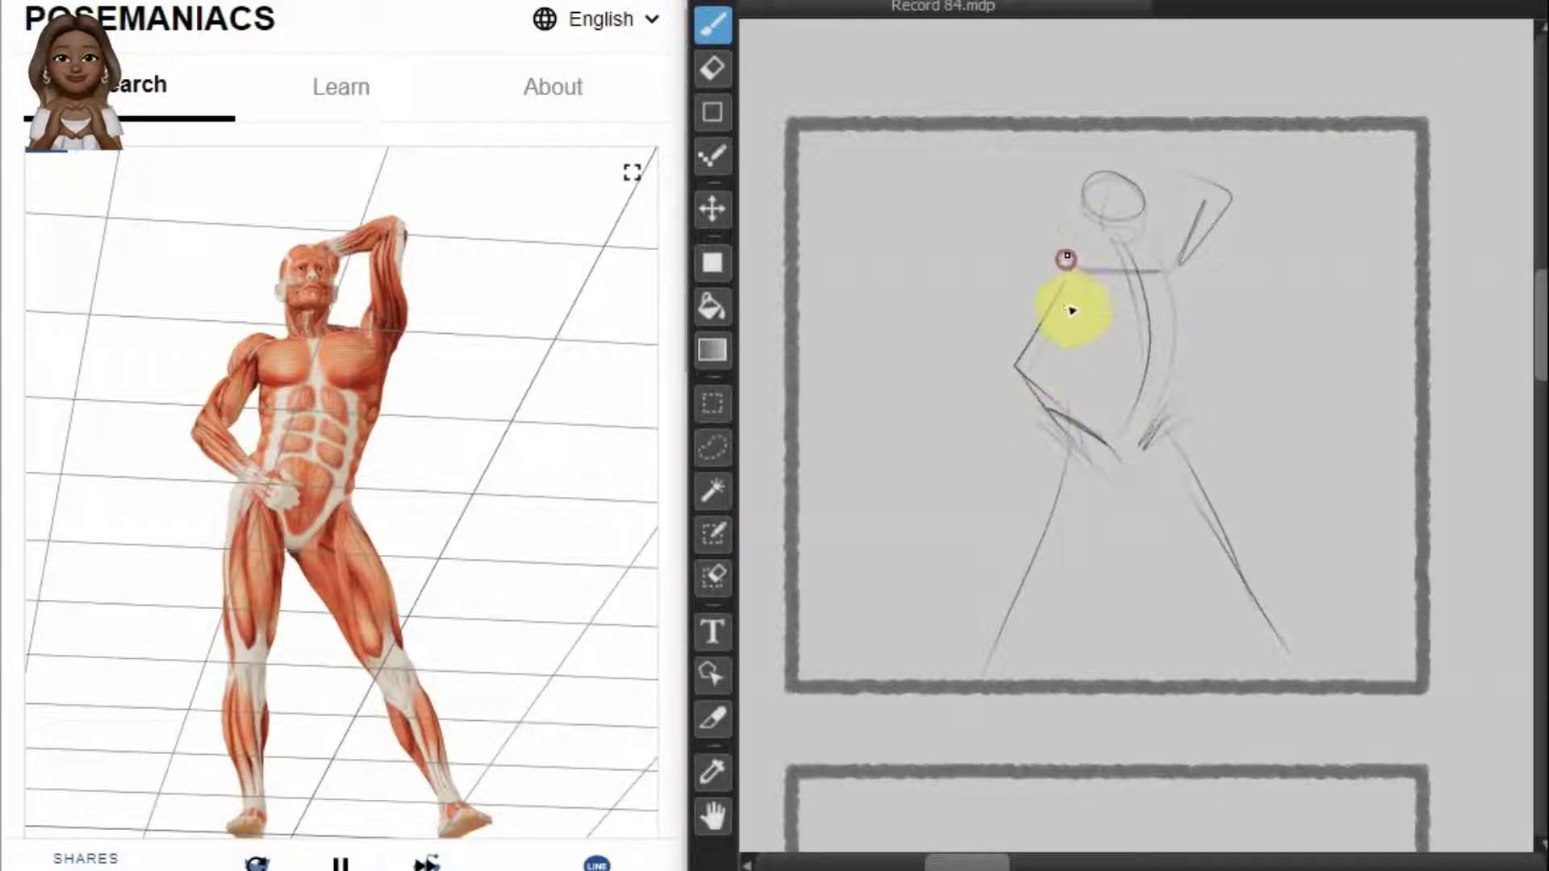
mouse_move(1066, 252)
mouse_down()
mouse_move(1073, 398)
mouse_move(1169, 343)
mouse_up()
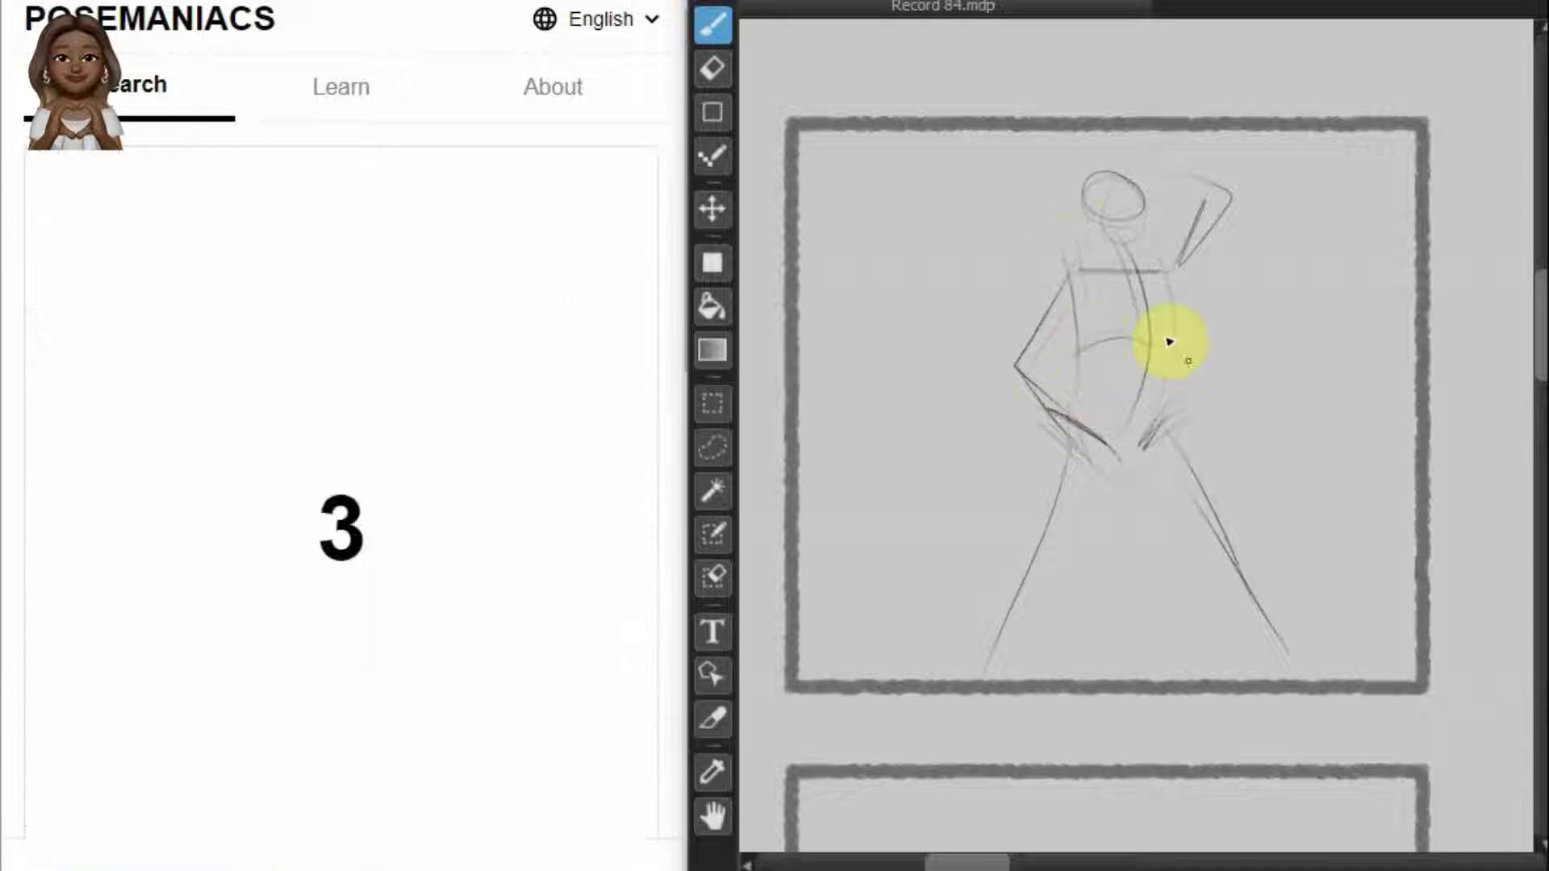
Step: Sketch the reclining figure's long body line, head and raised bent leg in the second frame
scroll(1541, 355, down, 3)
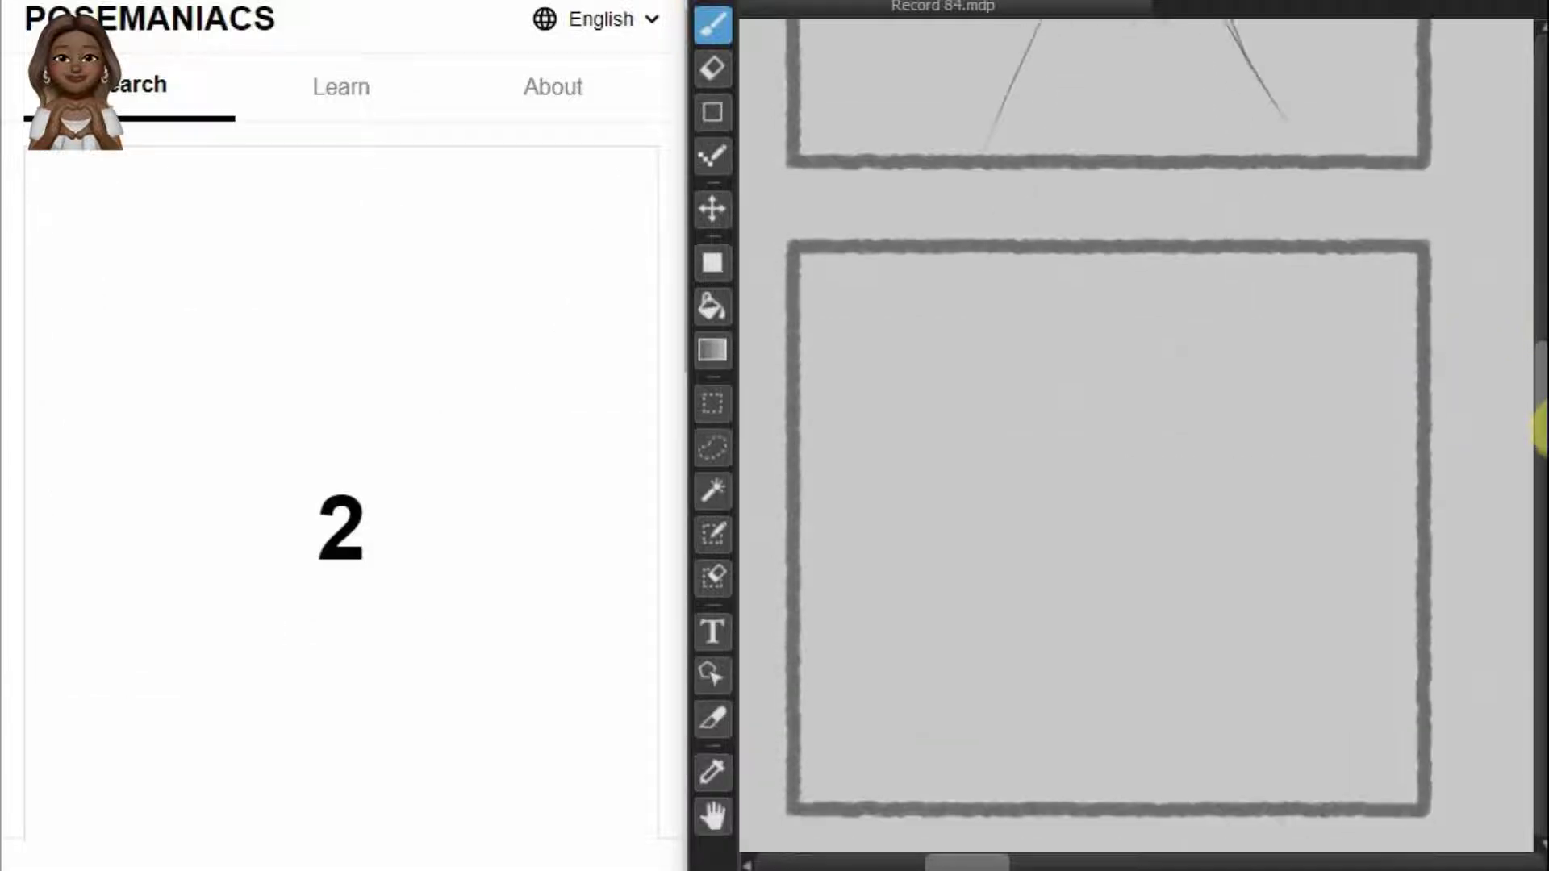
scroll(1540, 355, down, 2)
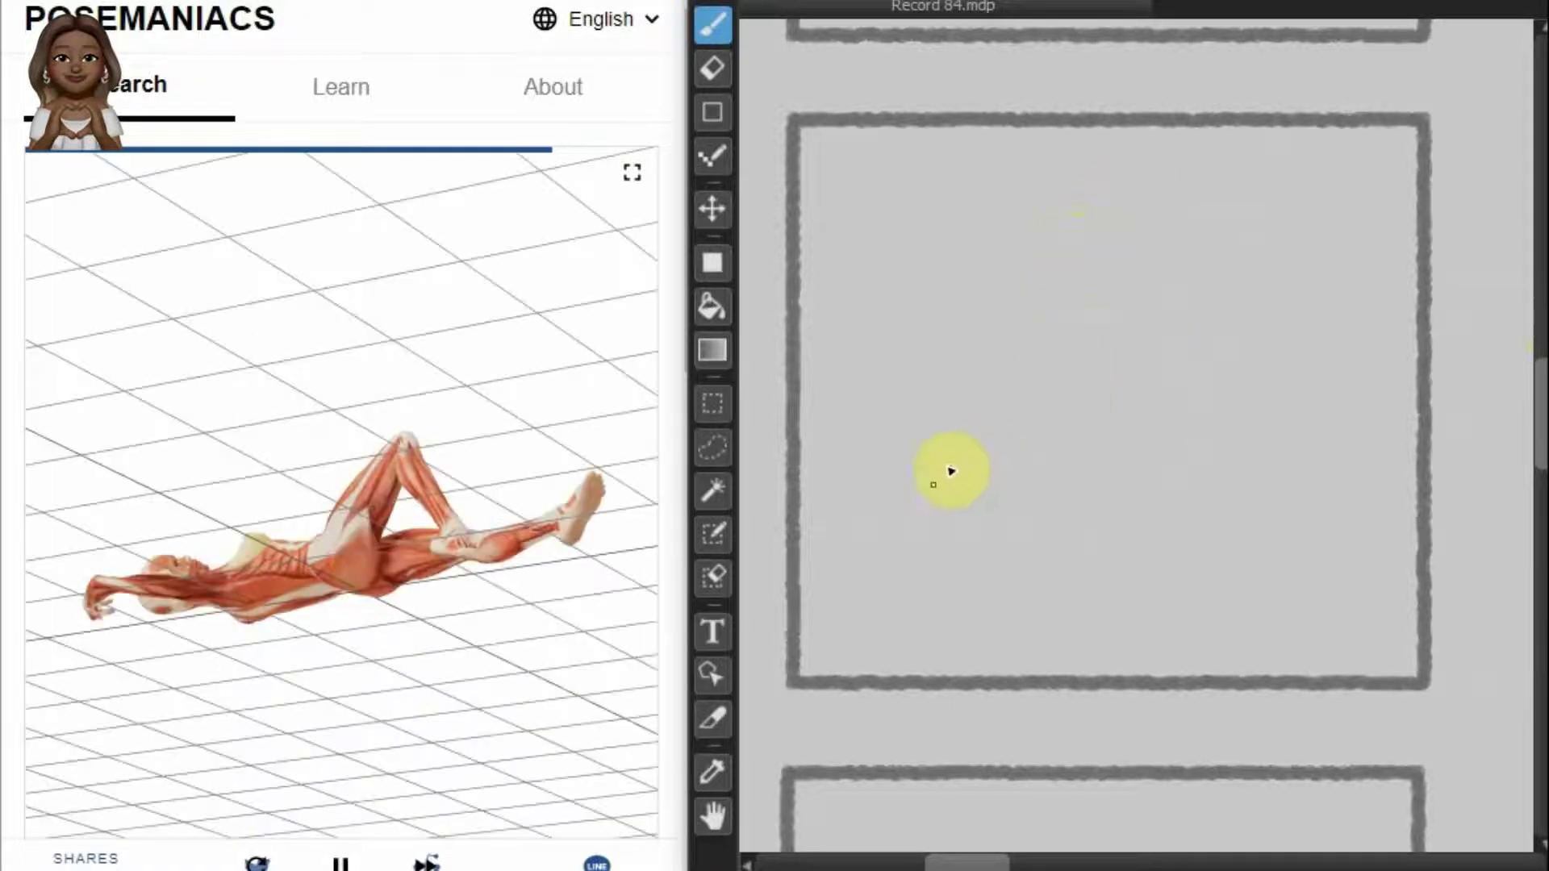
drag(861, 450, 1327, 462)
drag(830, 443, 905, 478)
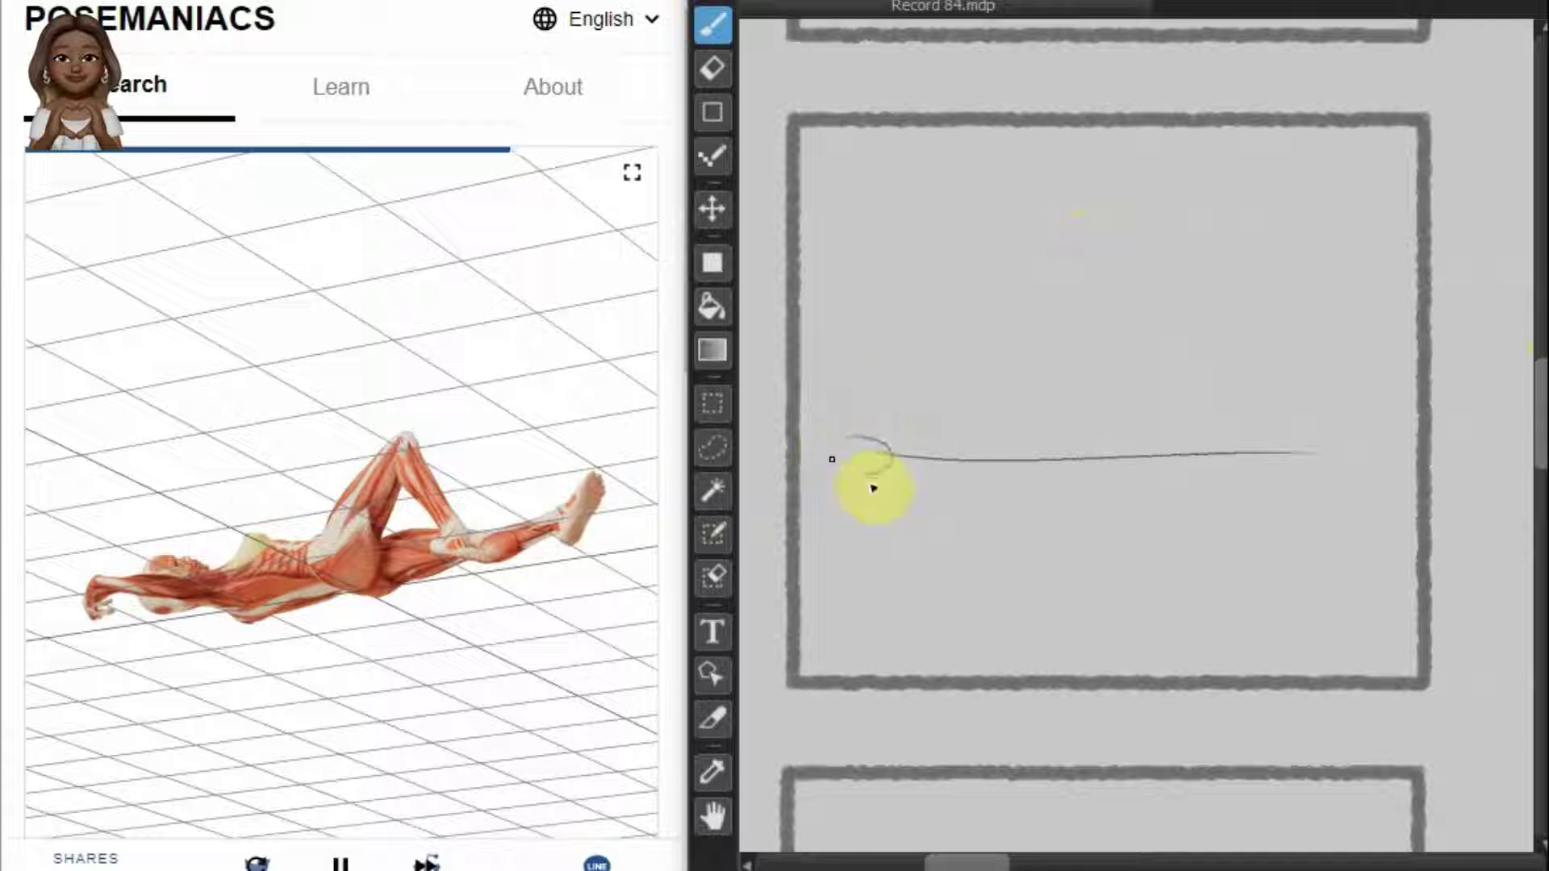
mouse_move(1081, 448)
mouse_down()
mouse_move(1175, 404)
mouse_move(1204, 358)
mouse_move(1284, 458)
mouse_up()
drag(1396, 459, 1310, 461)
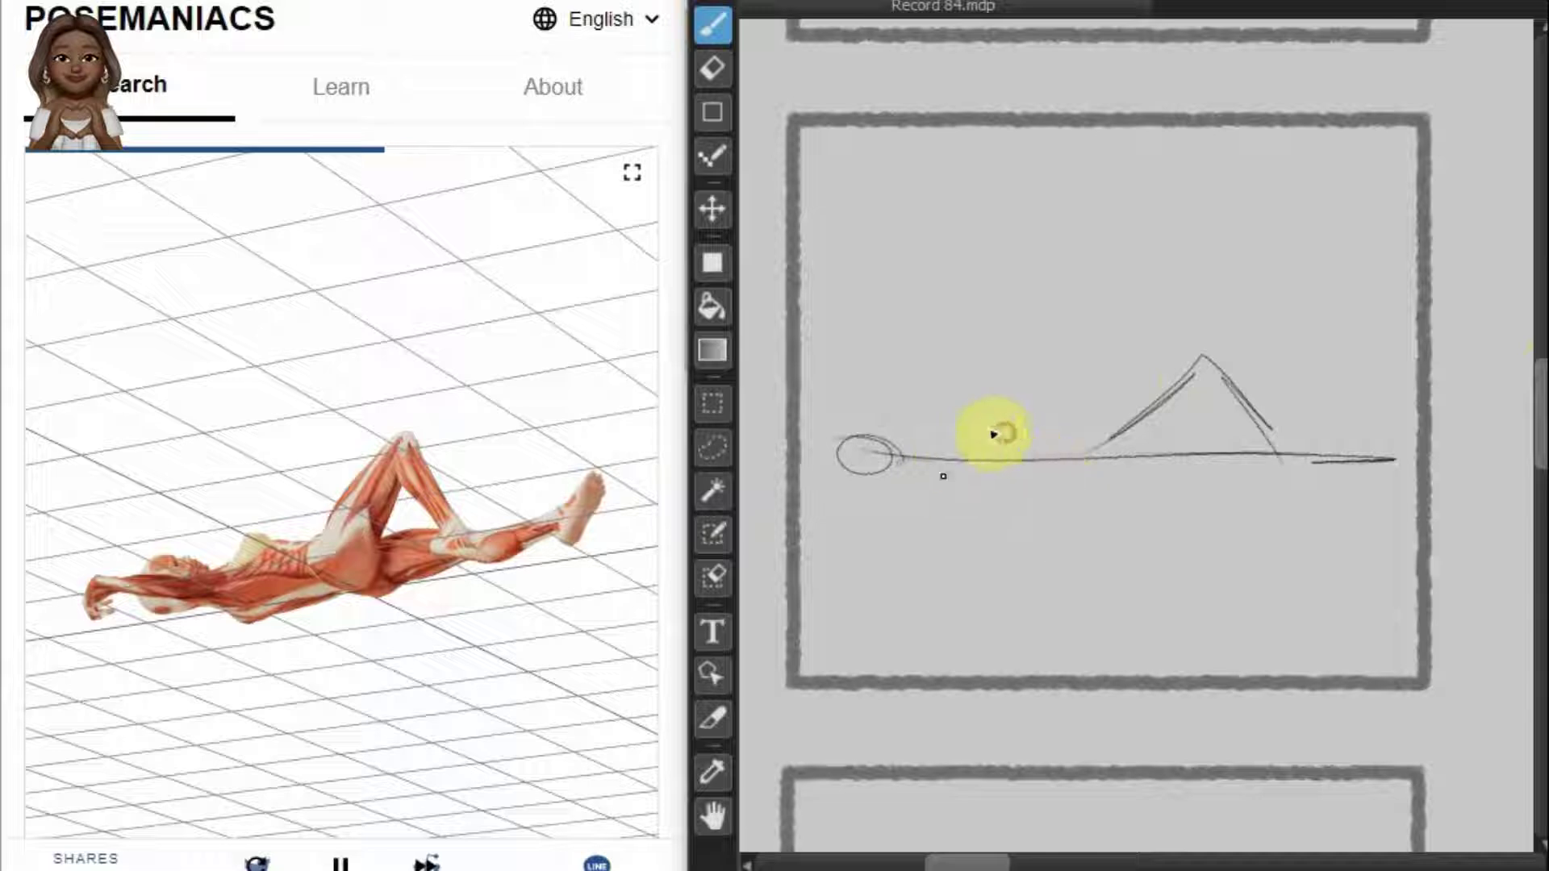
Step: Add the chest, hips, second leg and waist lines, then move down to the next frame
mouse_move(994, 434)
mouse_down()
mouse_move(950, 422)
mouse_move(1013, 422)
mouse_move(1043, 460)
mouse_up()
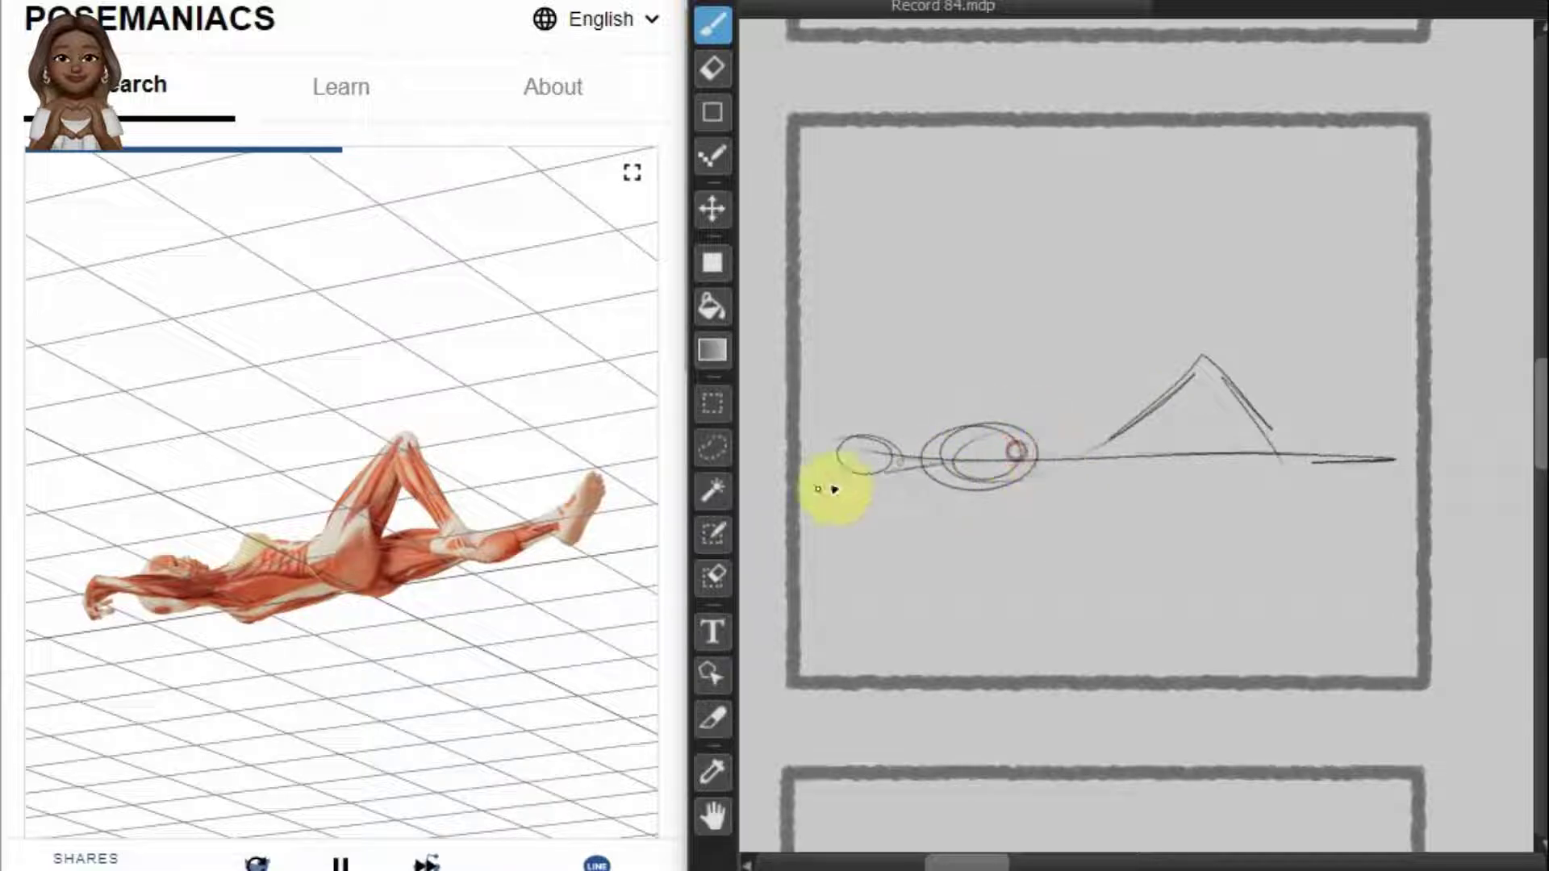
drag(933, 449, 827, 476)
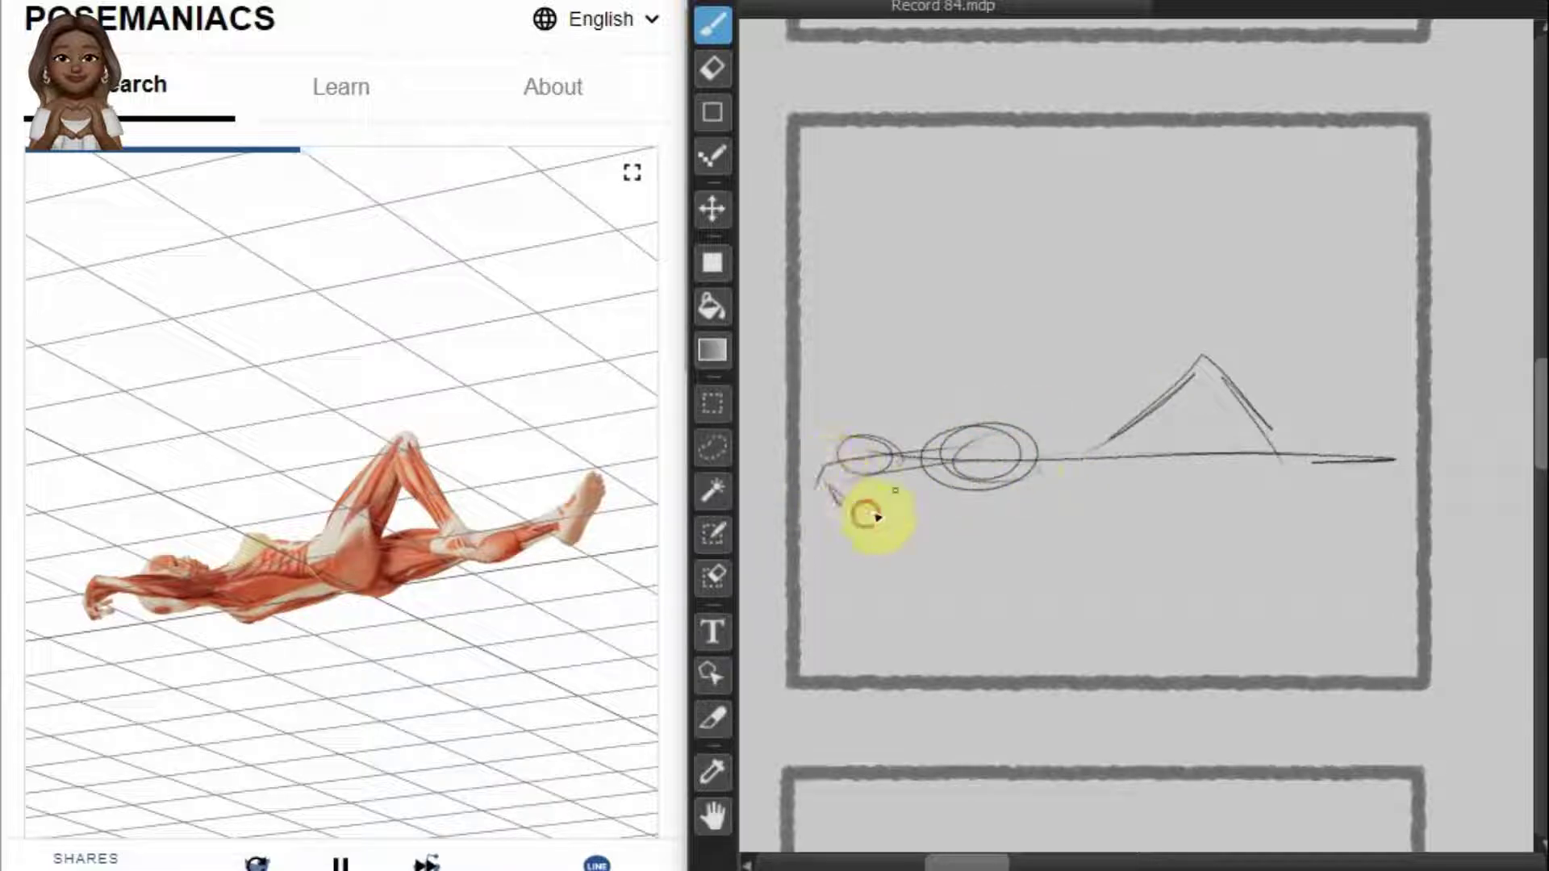
mouse_move(1073, 458)
mouse_down()
mouse_move(1098, 482)
mouse_move(1175, 363)
mouse_move(1327, 475)
mouse_up()
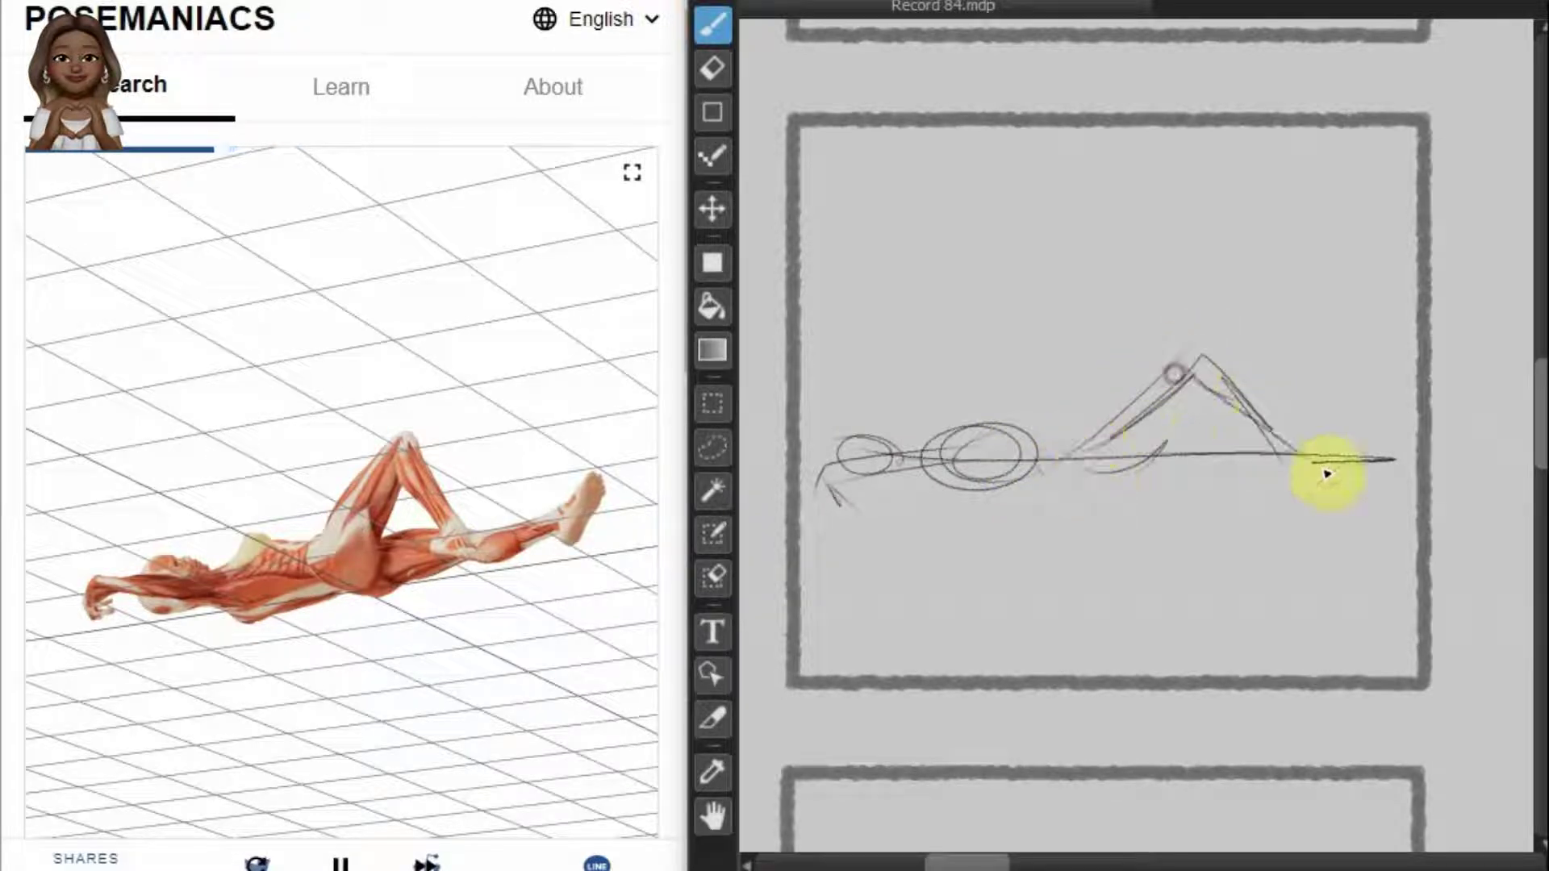
drag(1179, 348, 1317, 484)
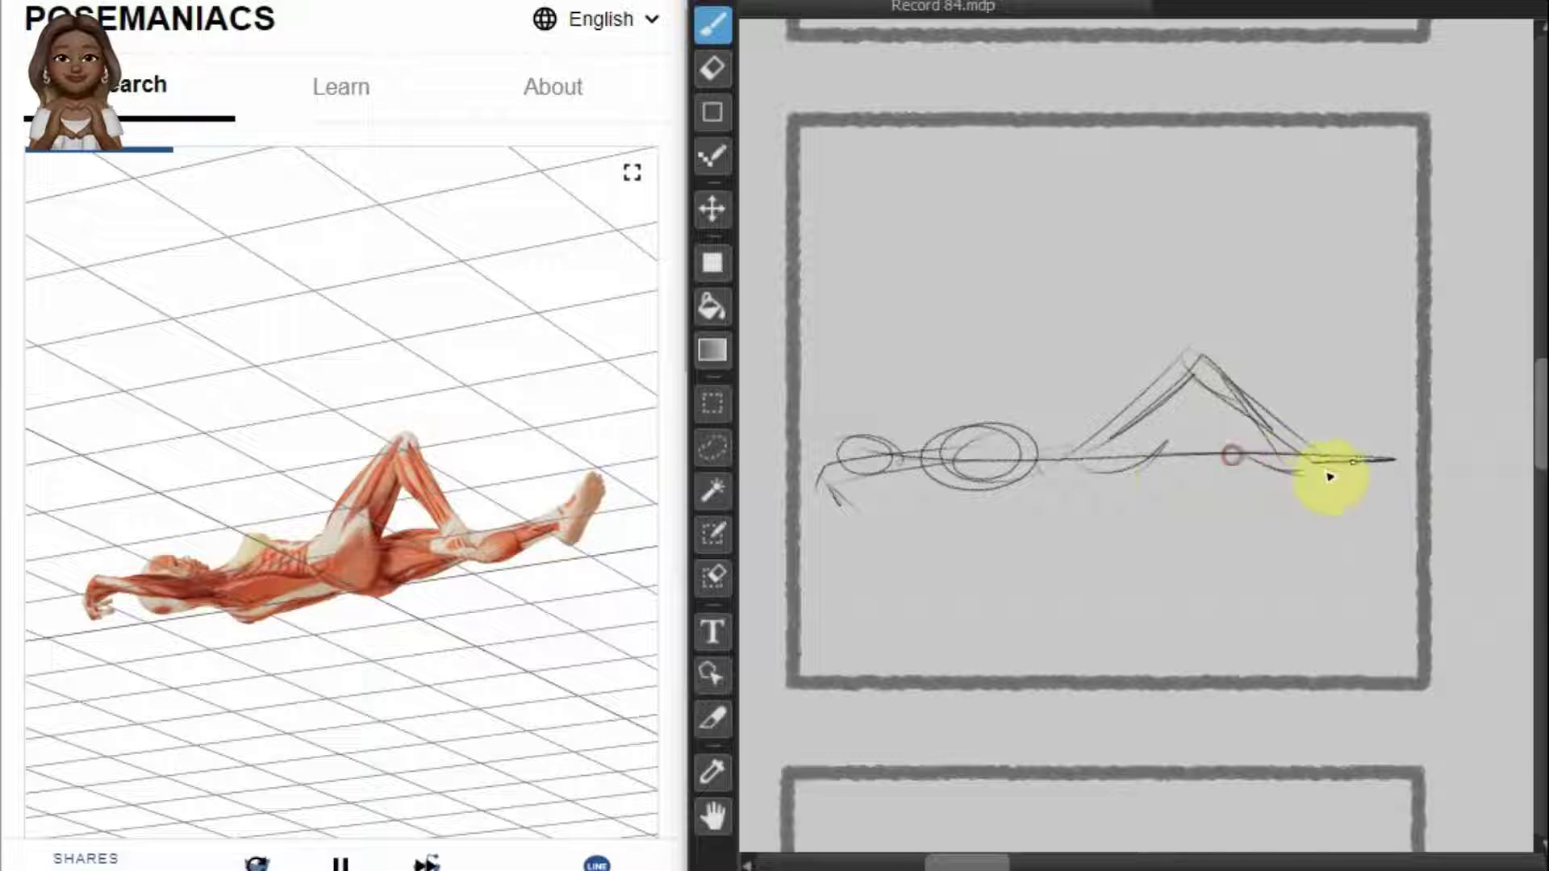
mouse_move(1420, 449)
mouse_down()
mouse_move(1159, 439)
mouse_move(1124, 467)
mouse_up()
drag(1222, 471, 1118, 478)
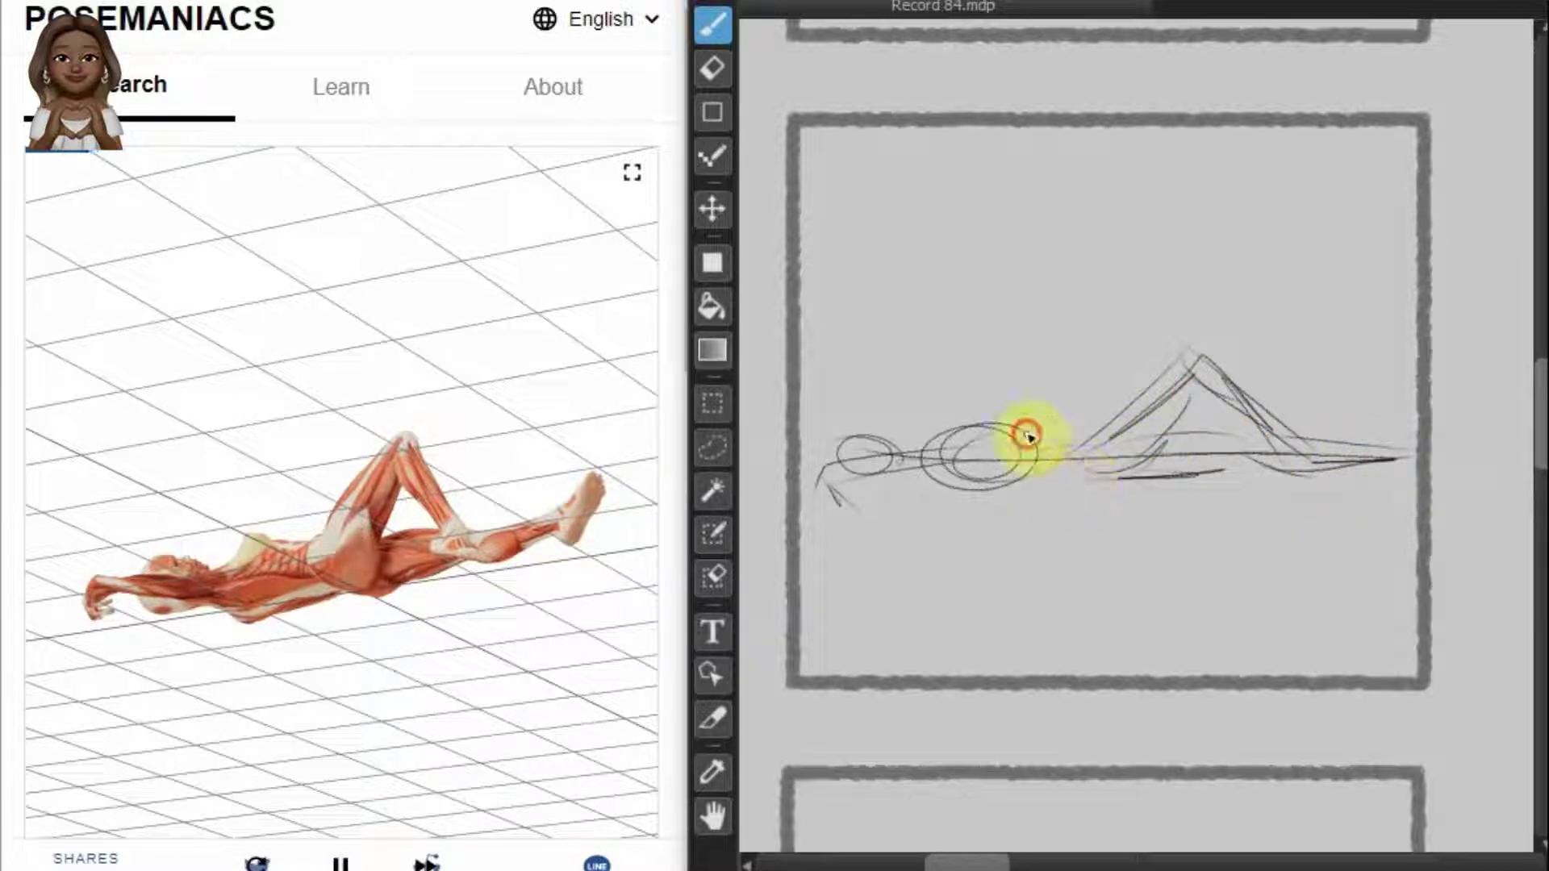
drag(1036, 430, 1112, 444)
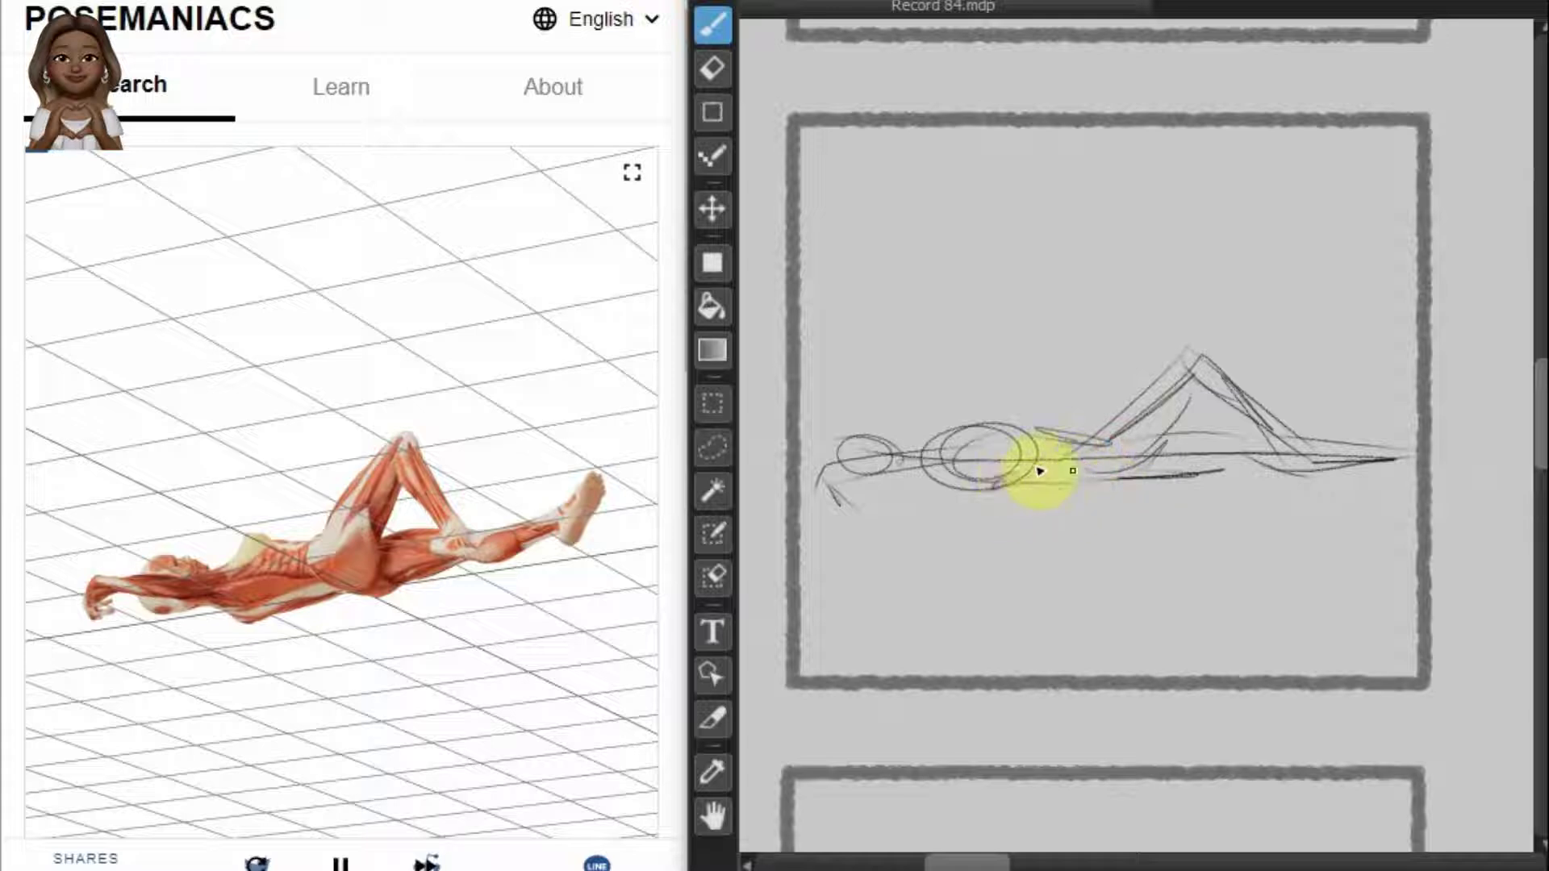
drag(993, 489, 1081, 476)
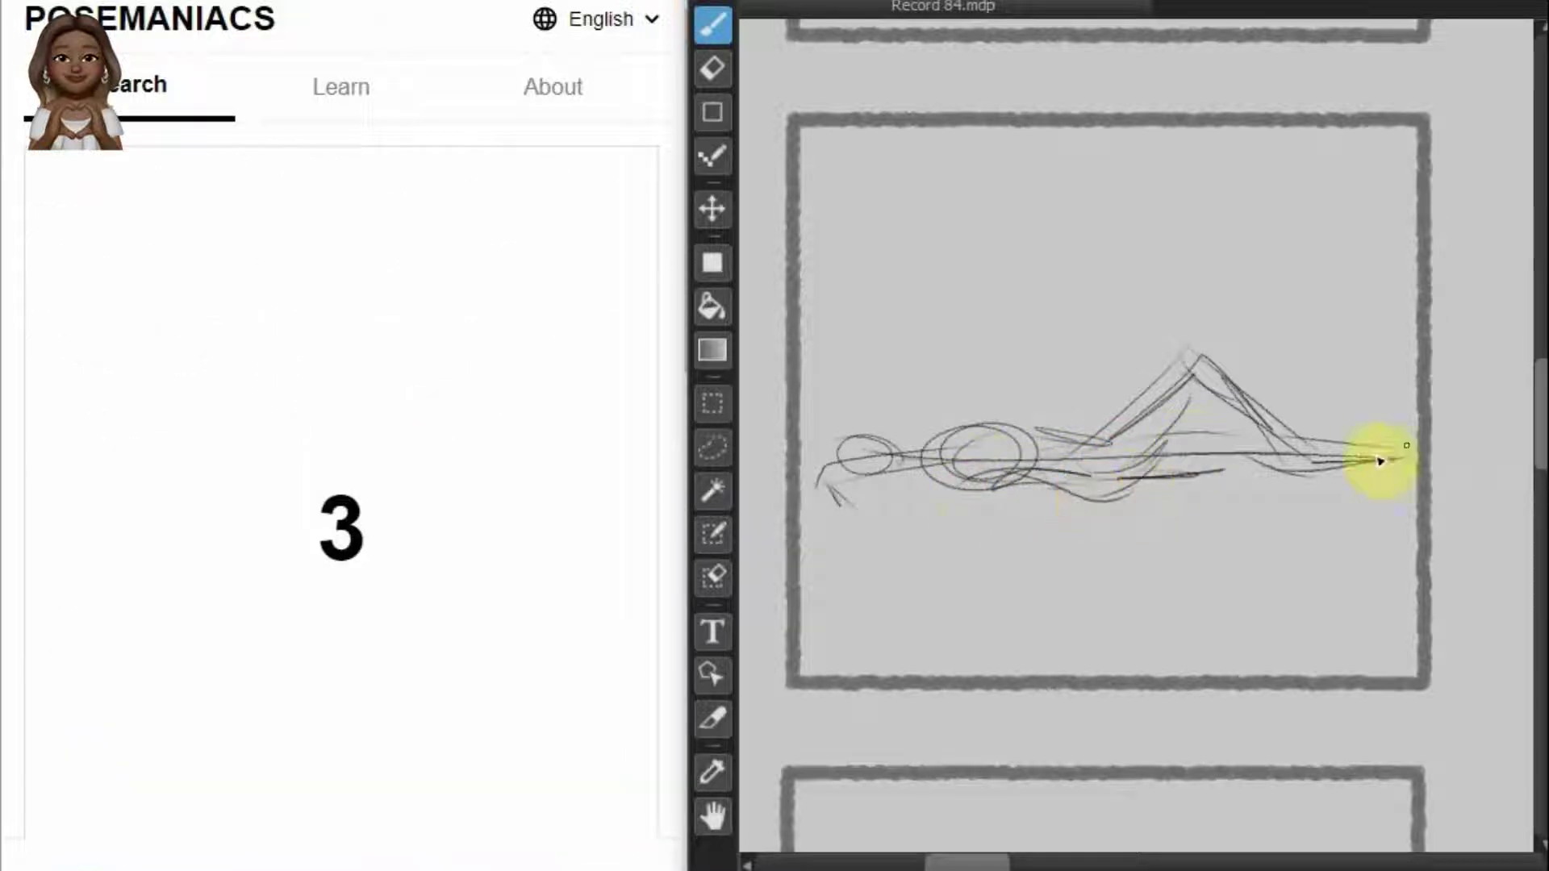
drag(1541, 439, 1541, 517)
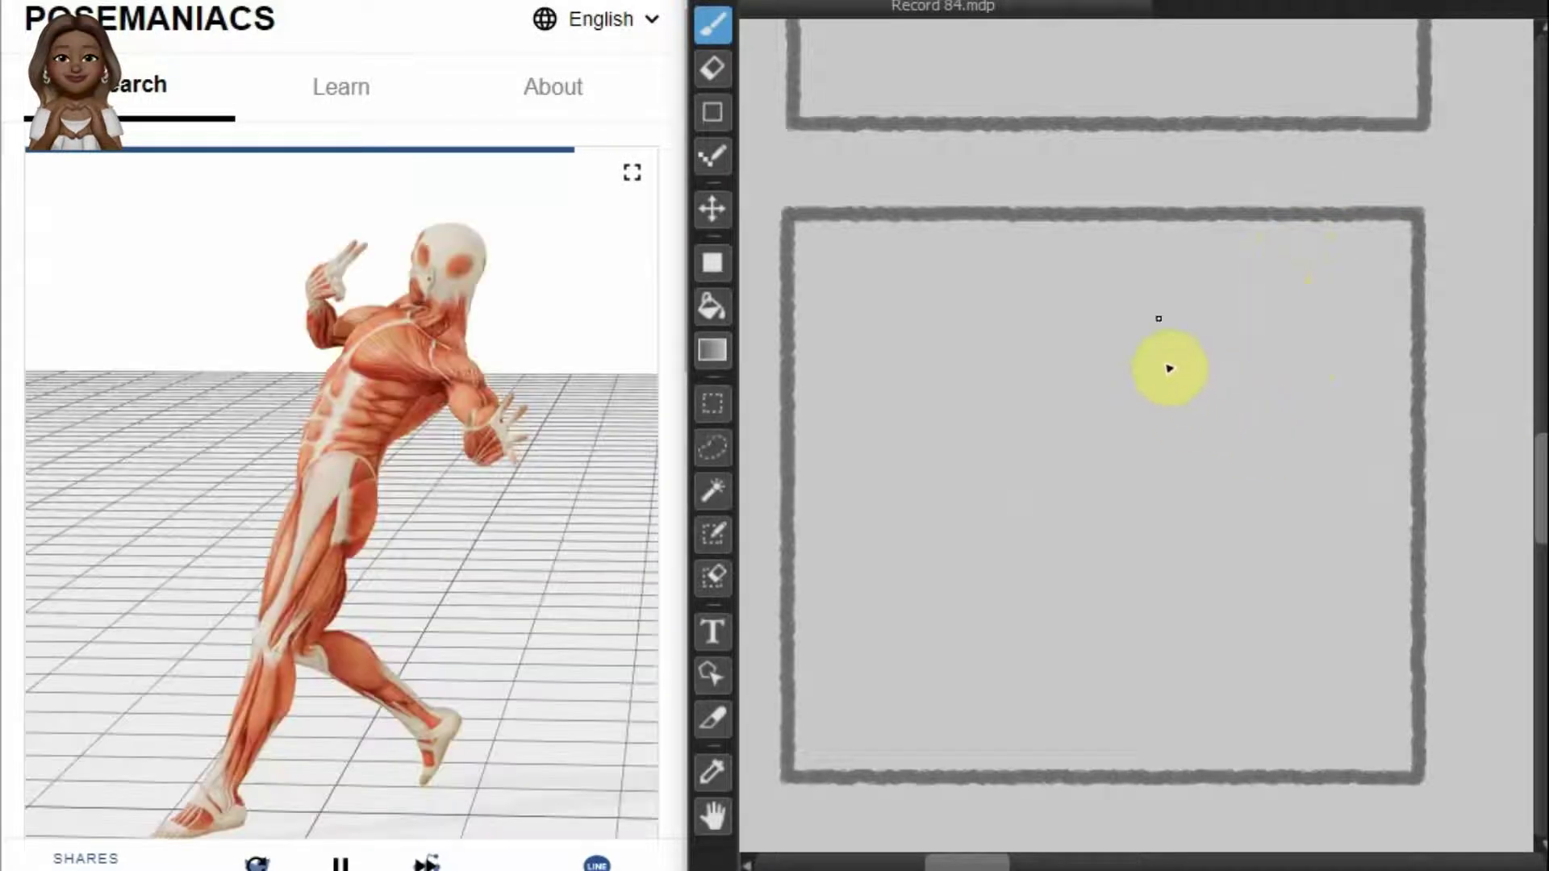
Step: Gesture-sketch the back-view lunge's line of action, head, legs, torso and arm, then scroll down
mouse_move(1200, 302)
mouse_down()
mouse_move(1001, 567)
mouse_move(999, 662)
mouse_up()
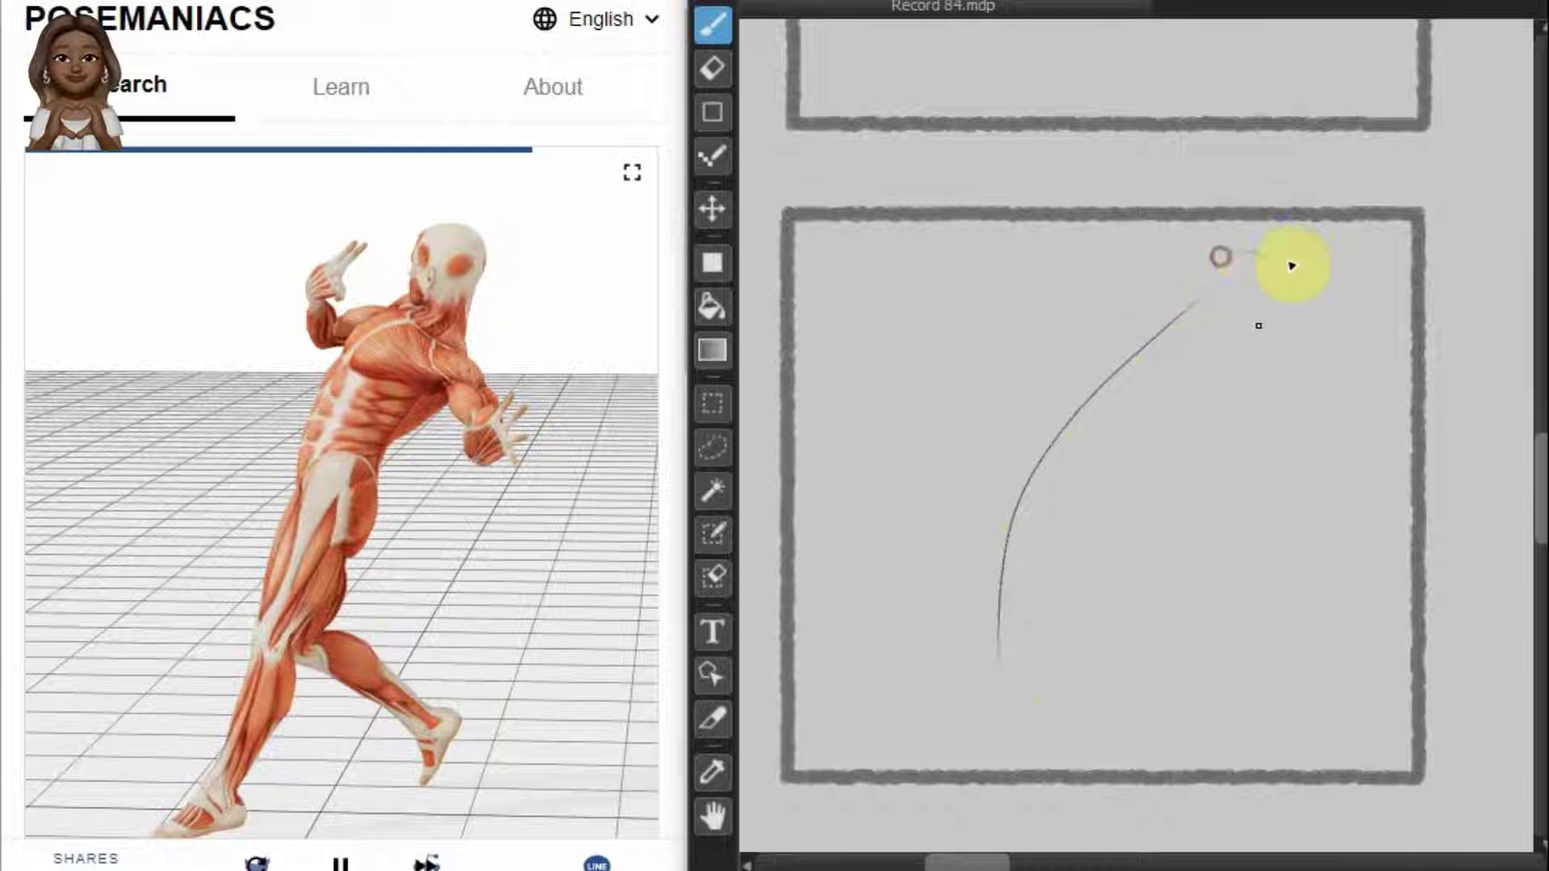
mouse_move(1283, 264)
mouse_down()
mouse_move(1244, 228)
mouse_move(1151, 428)
mouse_move(1084, 389)
mouse_move(1141, 414)
mouse_up()
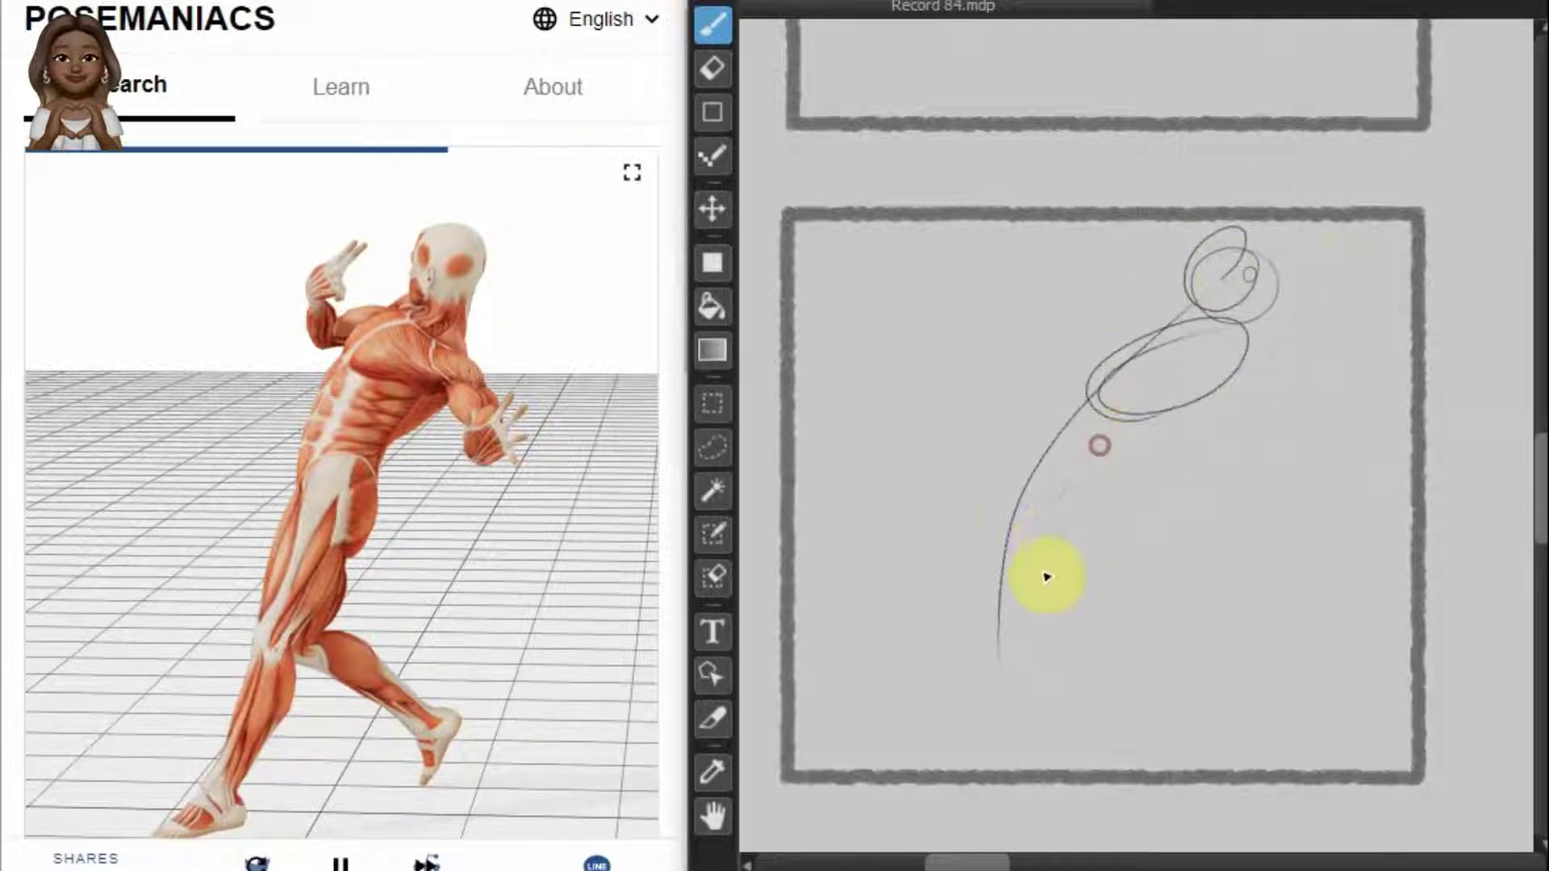
drag(1095, 478, 944, 688)
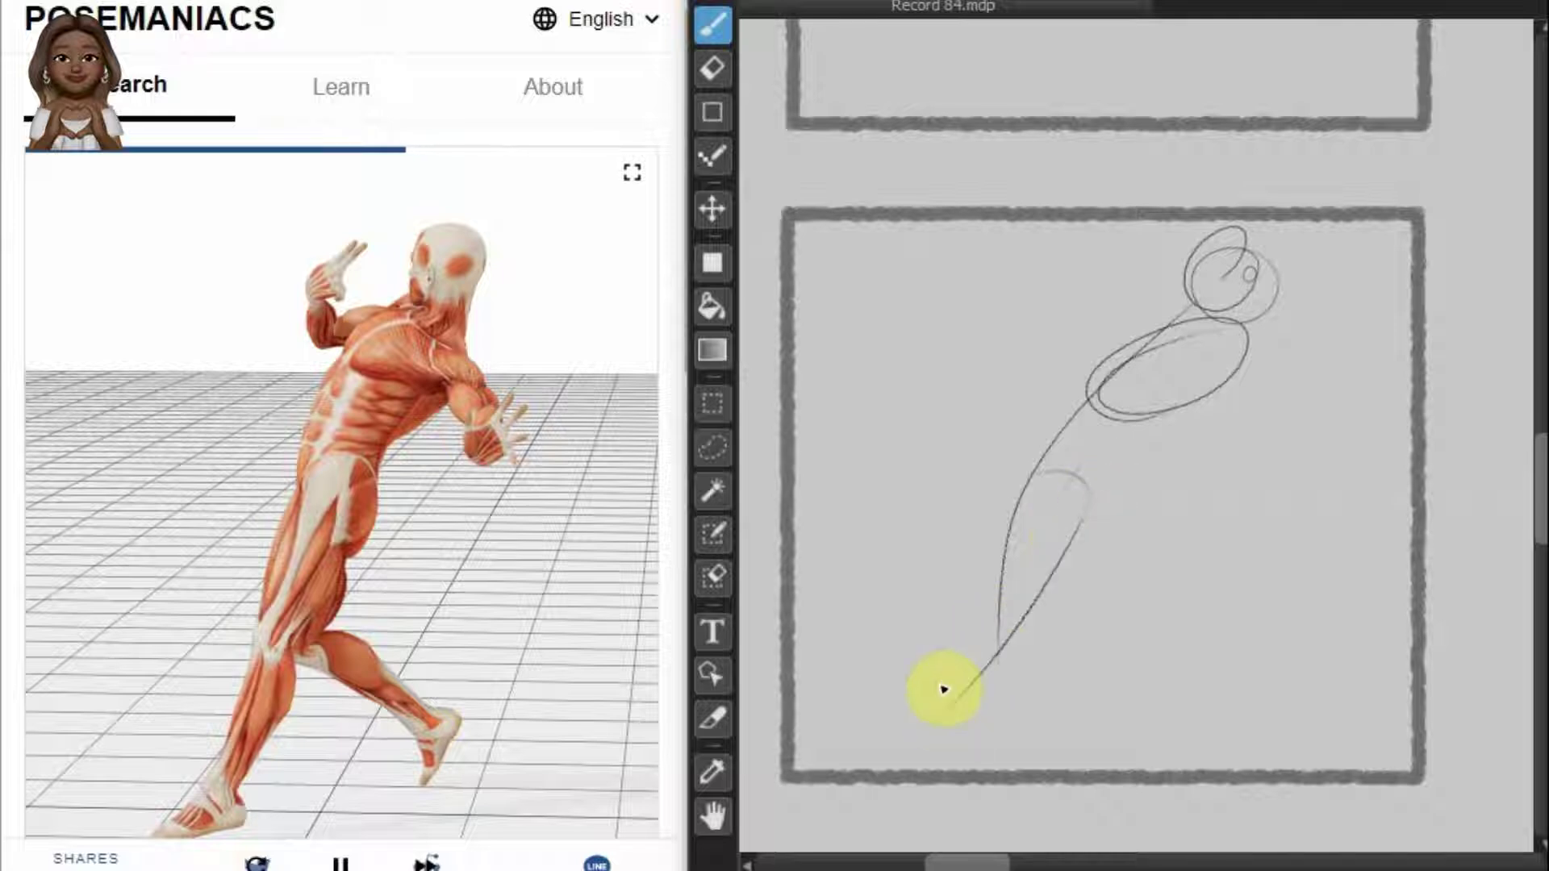
mouse_move(1022, 461)
mouse_down()
mouse_move(989, 636)
mouse_move(899, 788)
mouse_move(974, 623)
mouse_move(892, 782)
mouse_move(1086, 646)
mouse_move(1038, 624)
mouse_move(1092, 674)
mouse_move(1169, 695)
mouse_move(1175, 712)
mouse_move(1079, 765)
mouse_up()
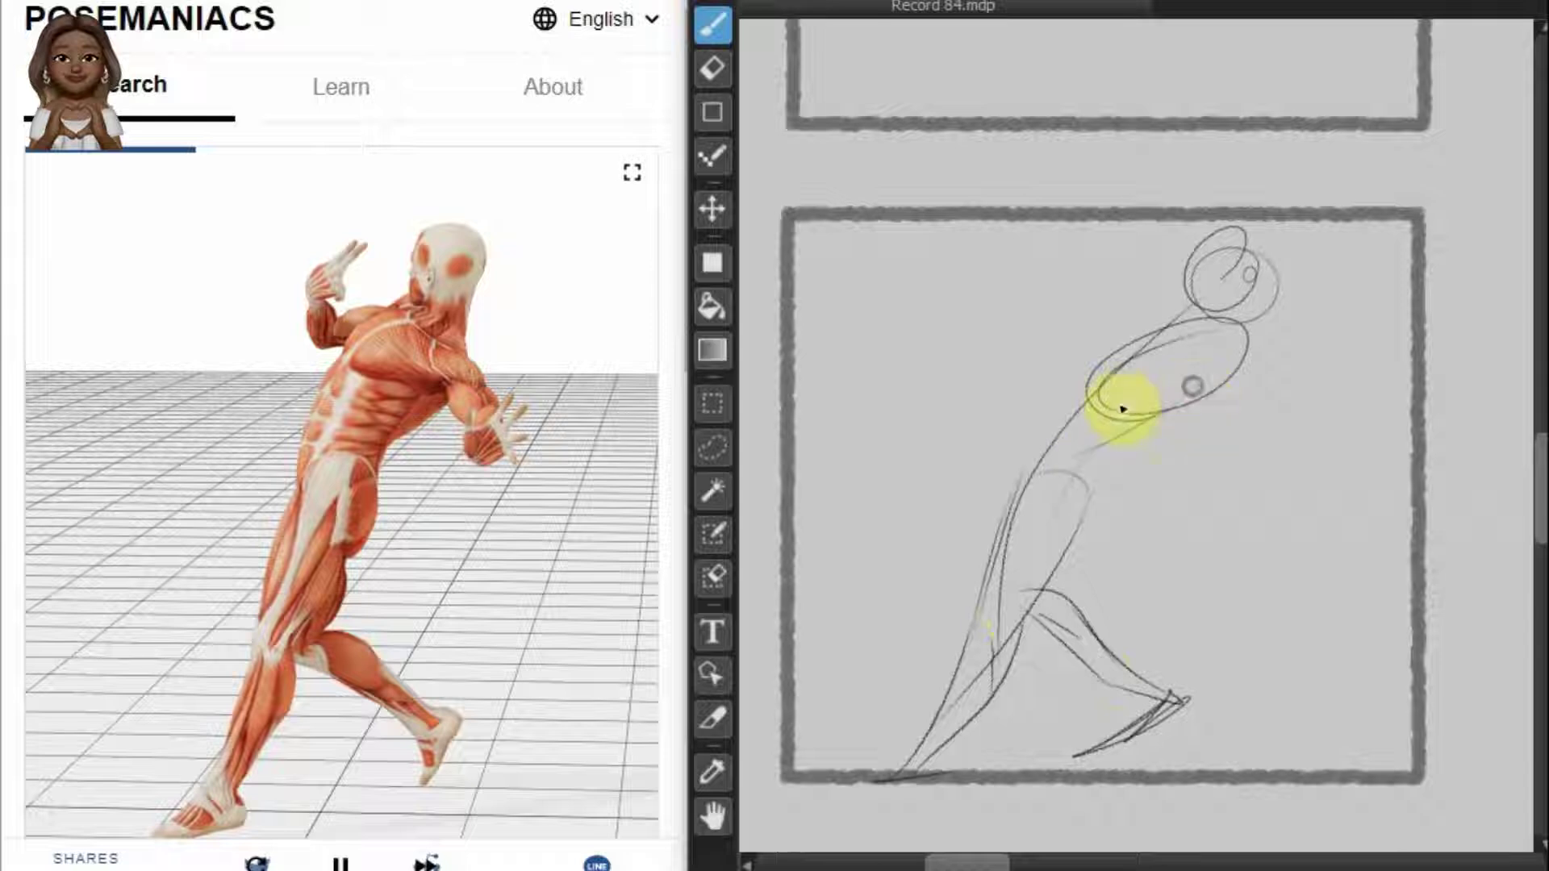
mouse_move(1123, 409)
mouse_down()
mouse_move(1130, 345)
mouse_move(1151, 335)
mouse_move(1255, 360)
mouse_move(1266, 425)
mouse_move(1314, 398)
mouse_move(1286, 391)
mouse_move(1319, 418)
mouse_up()
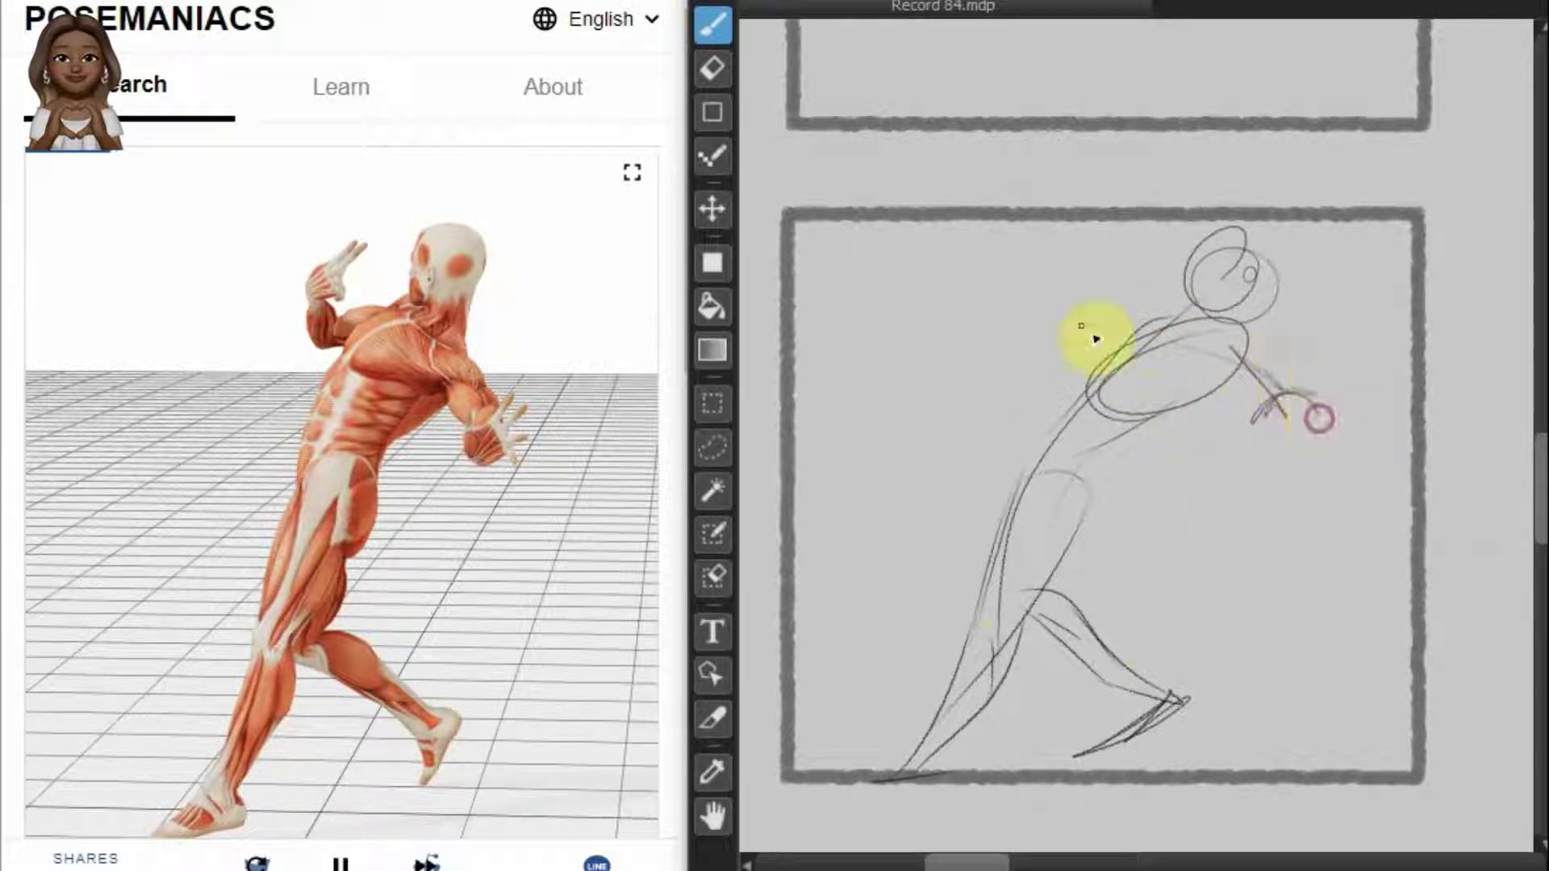
drag(1172, 345, 1159, 343)
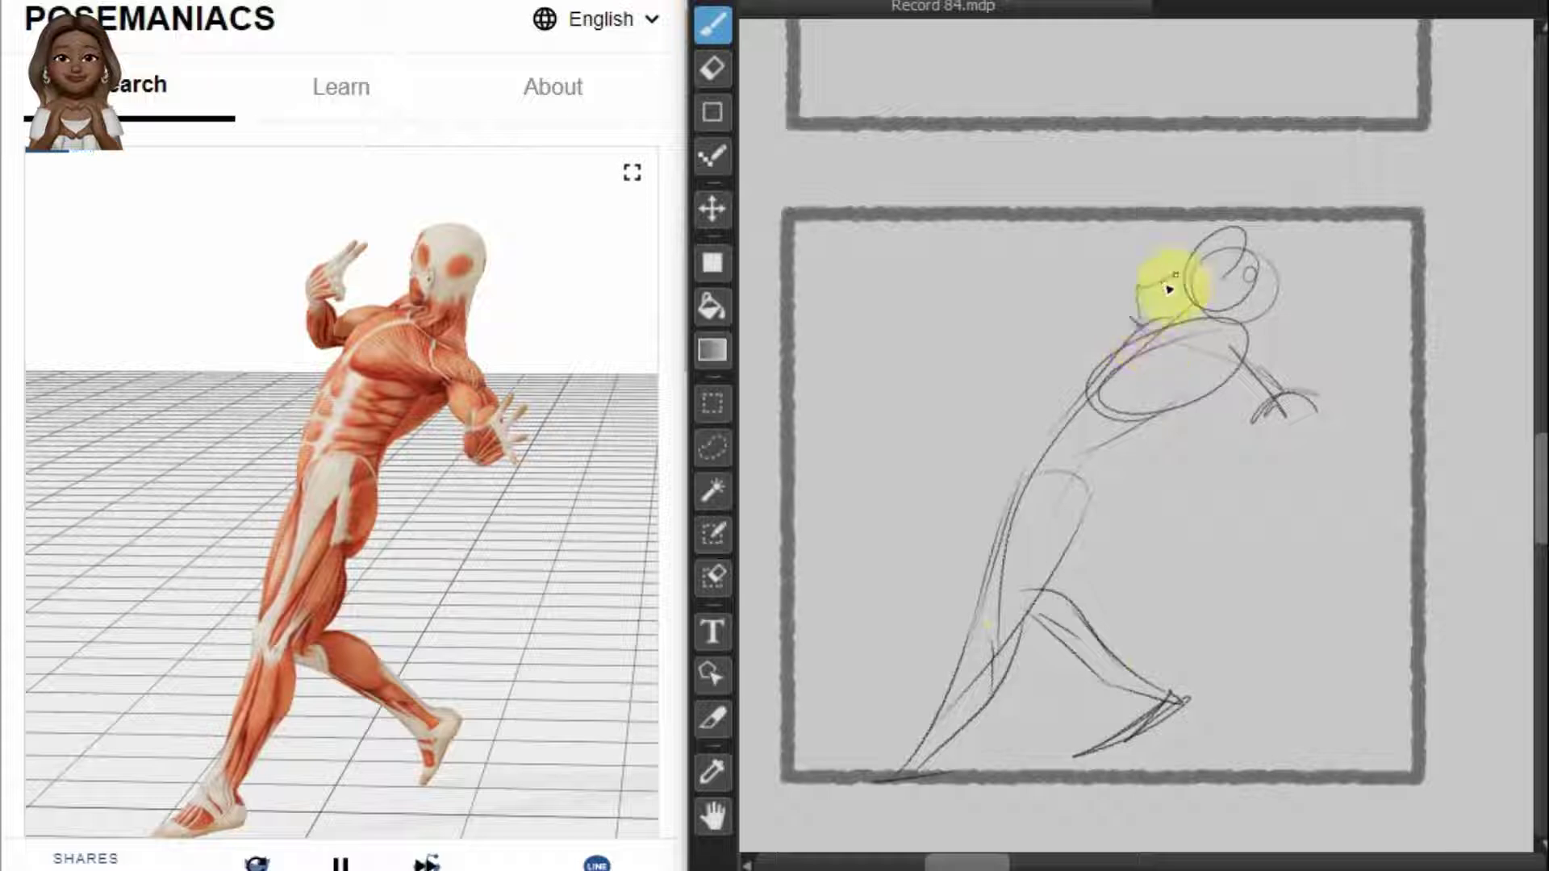
mouse_move(1190, 264)
mouse_down()
mouse_move(1131, 336)
mouse_move(1141, 242)
mouse_move(1162, 279)
mouse_up()
mouse_move(1538, 500)
mouse_down()
mouse_move(1541, 657)
mouse_move(1539, 613)
mouse_up()
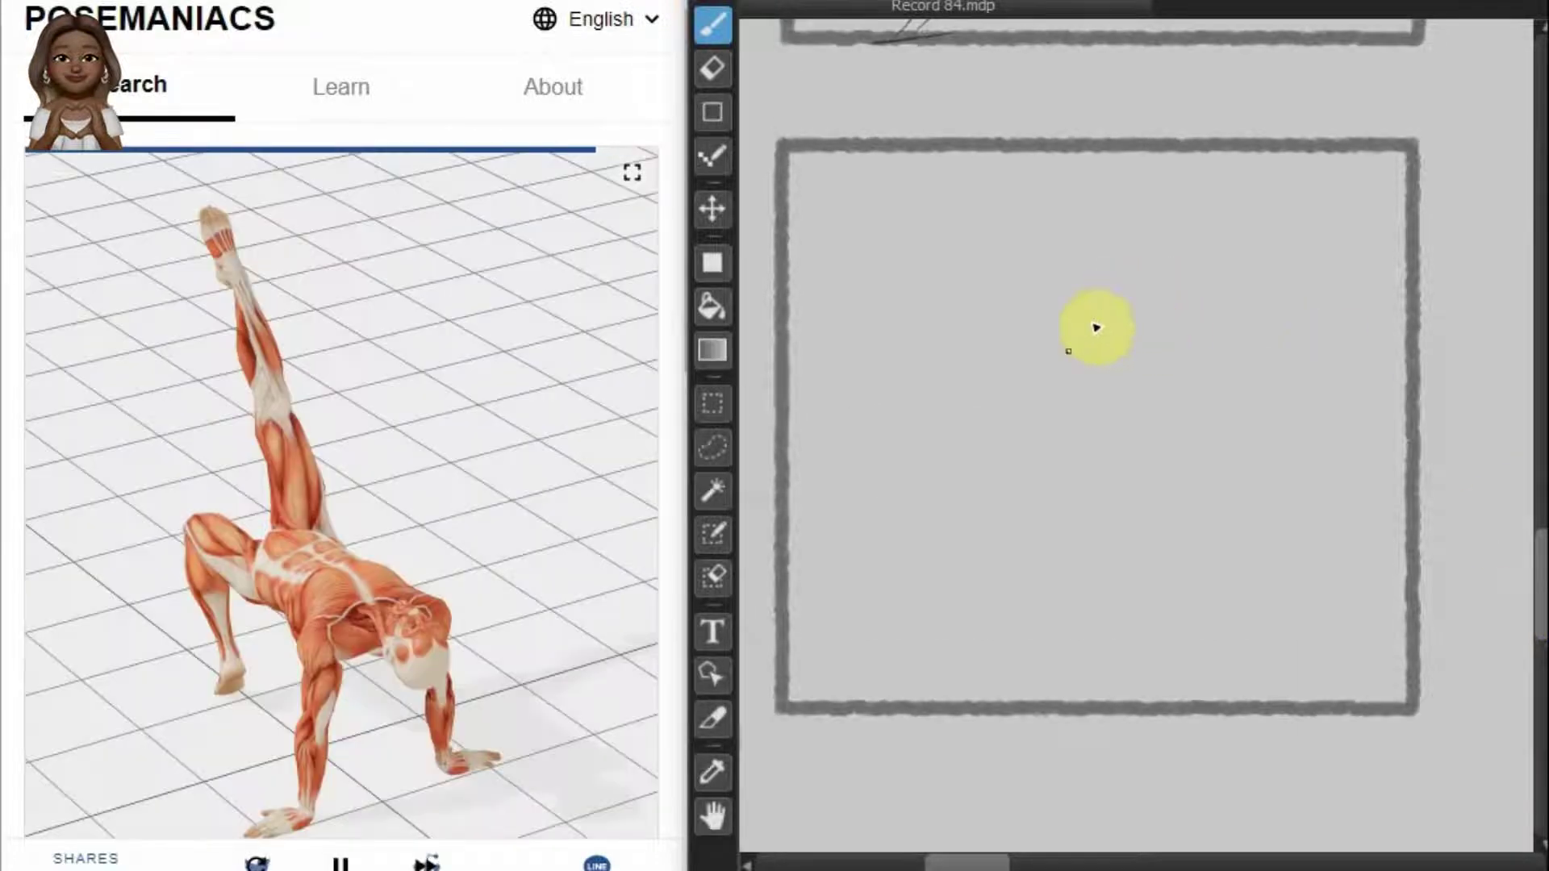
Step: Rough in the pelvis loops and the leg kicked up toward the frame top
mouse_move(1035, 410)
mouse_down()
mouse_move(1210, 467)
mouse_move(1208, 561)
mouse_up()
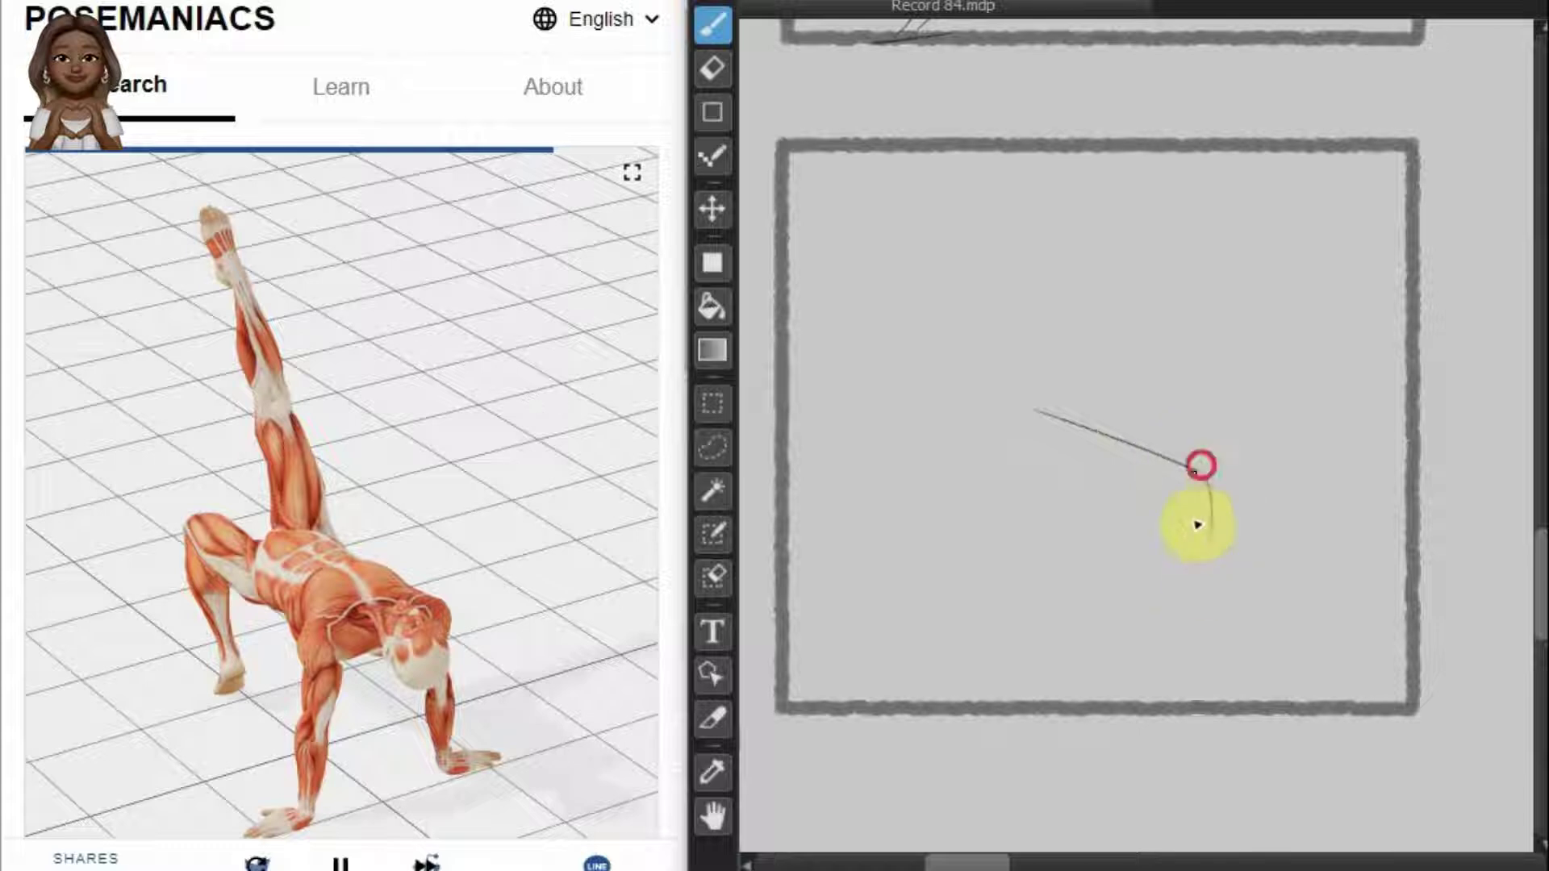
mouse_move(1210, 459)
mouse_down()
mouse_move(1246, 476)
mouse_move(1258, 512)
mouse_move(1239, 537)
mouse_up()
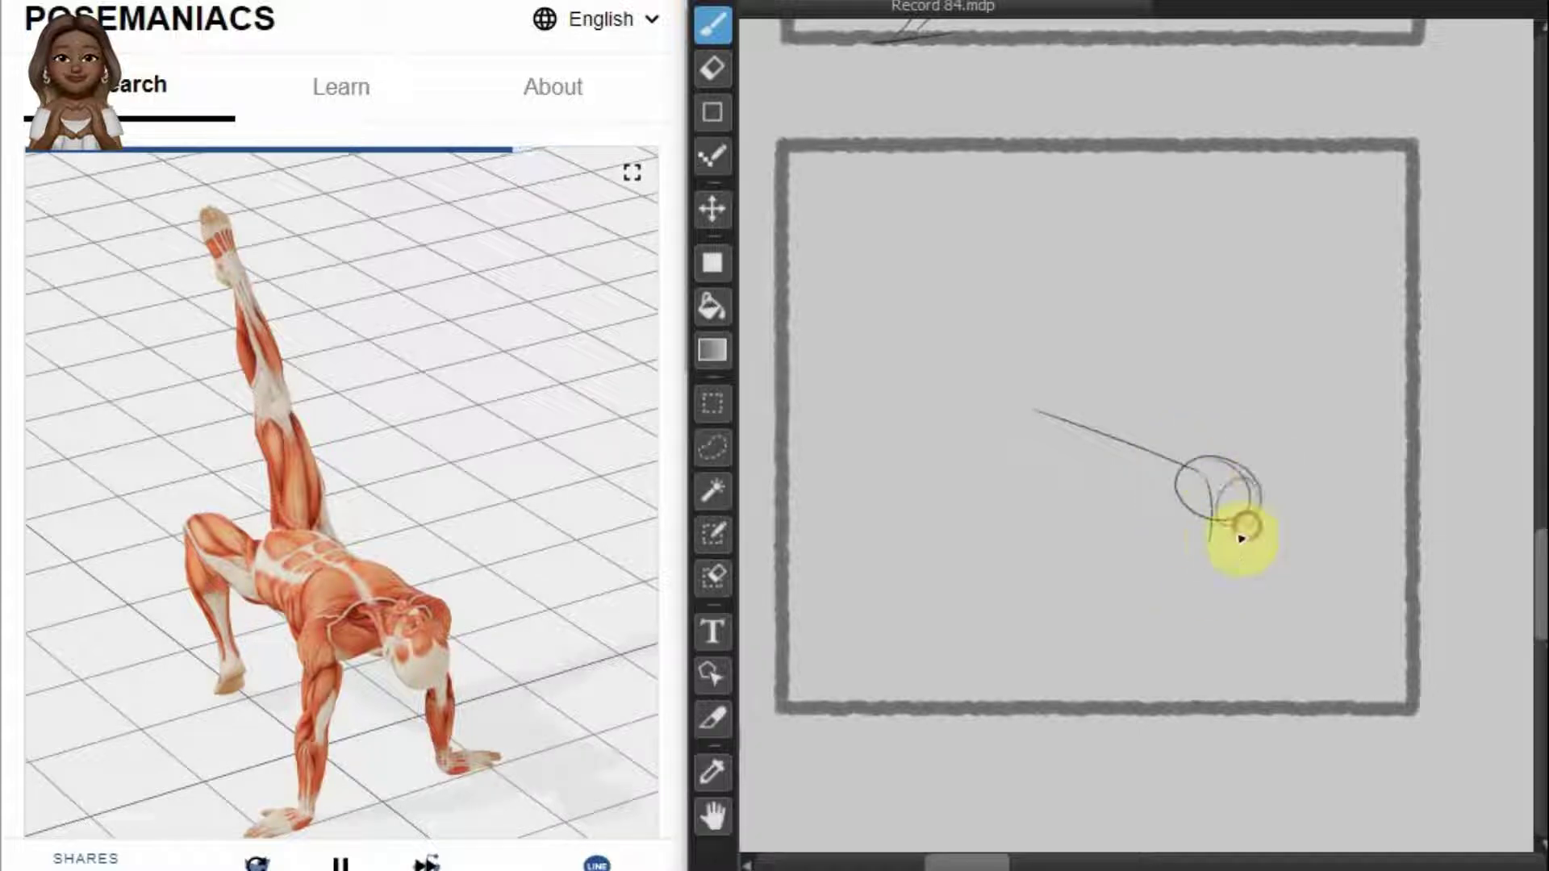
drag(1267, 484, 1257, 642)
mouse_move(1166, 515)
mouse_down()
mouse_move(1210, 512)
mouse_move(1237, 477)
mouse_move(1141, 404)
mouse_move(1098, 459)
mouse_up()
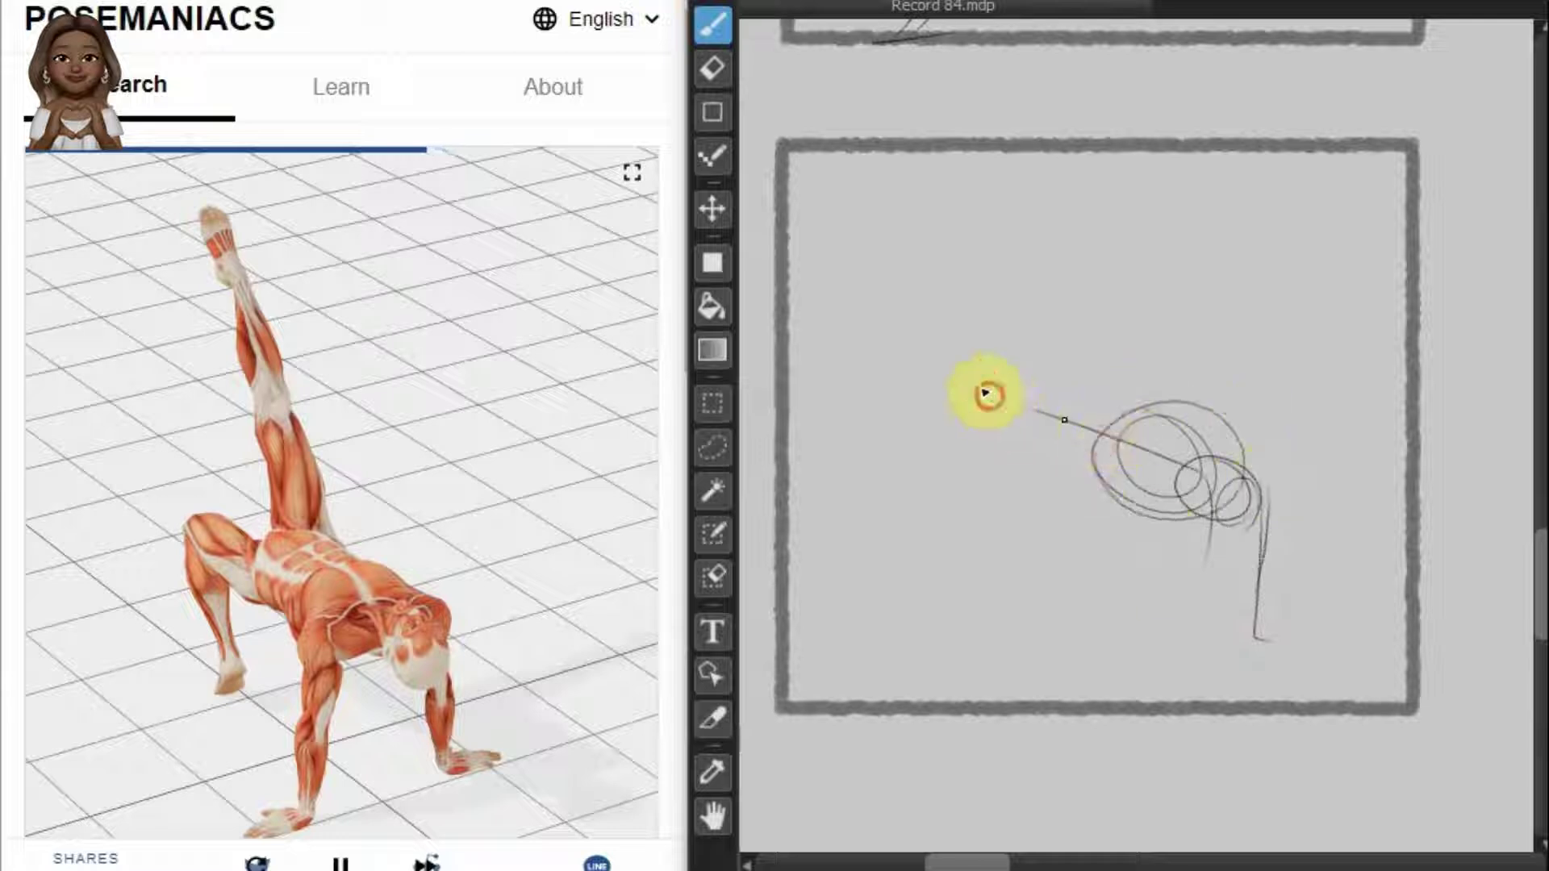
mouse_move(1122, 401)
mouse_down()
mouse_move(1018, 179)
mouse_move(1041, 322)
mouse_up()
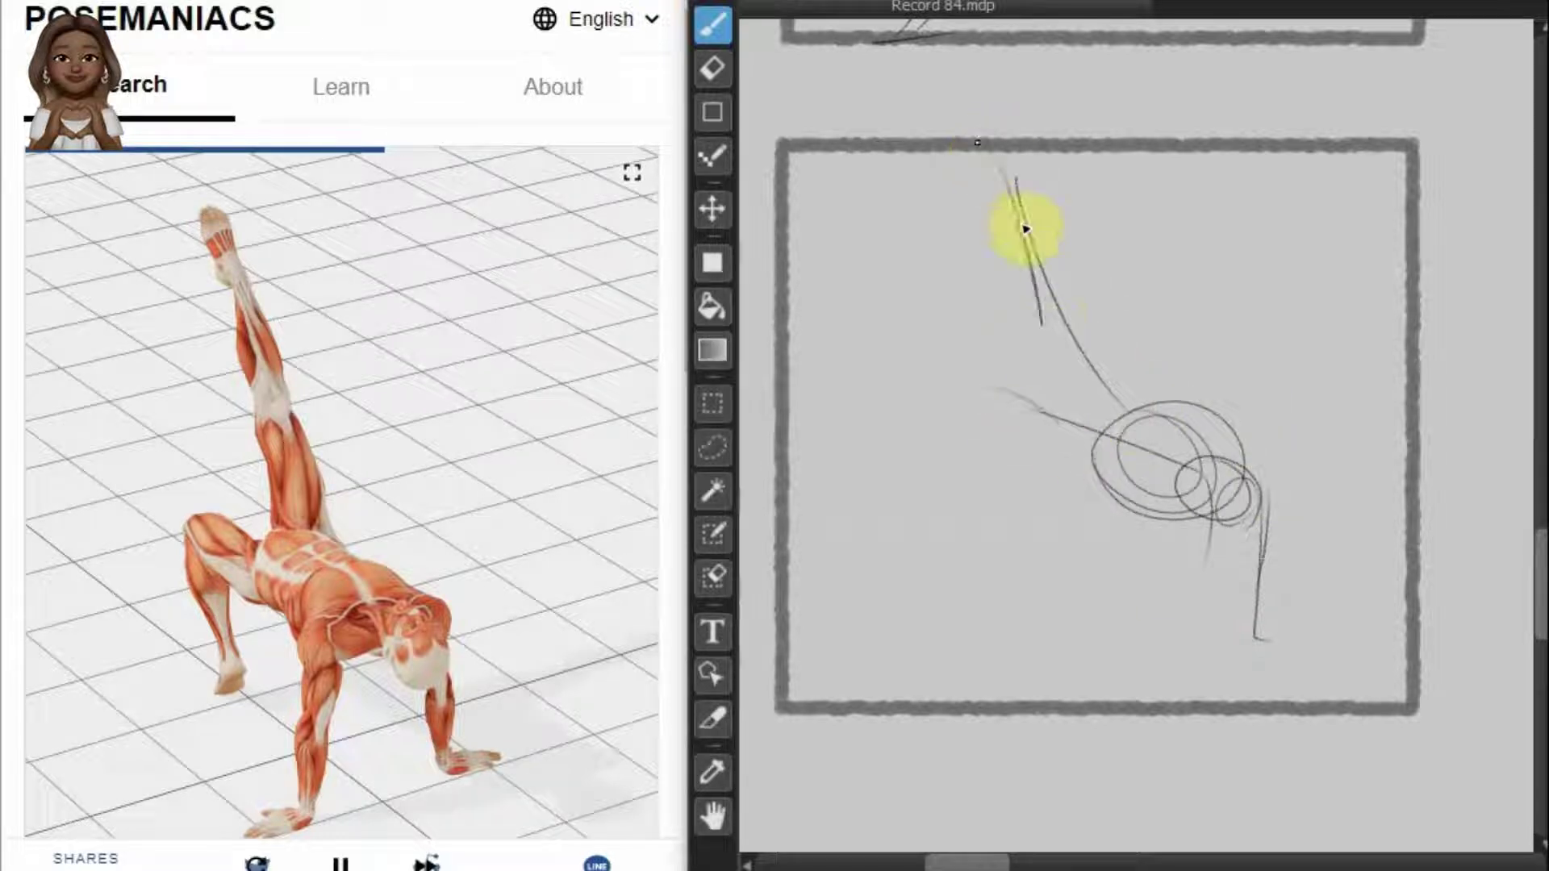
drag(978, 139, 1066, 385)
mouse_move(974, 395)
mouse_down()
mouse_move(1062, 417)
mouse_move(934, 542)
mouse_move(956, 373)
mouse_move(1085, 483)
mouse_move(1130, 373)
mouse_move(1058, 478)
mouse_move(1003, 453)
mouse_move(1037, 425)
mouse_move(961, 413)
mouse_move(979, 460)
mouse_move(992, 439)
mouse_up()
Step: Add the supporting arm and hand, the bent lower leg and the foot
mouse_move(972, 500)
mouse_down()
mouse_move(982, 408)
mouse_move(952, 532)
mouse_up()
drag(952, 531, 992, 528)
drag(1073, 614, 1105, 635)
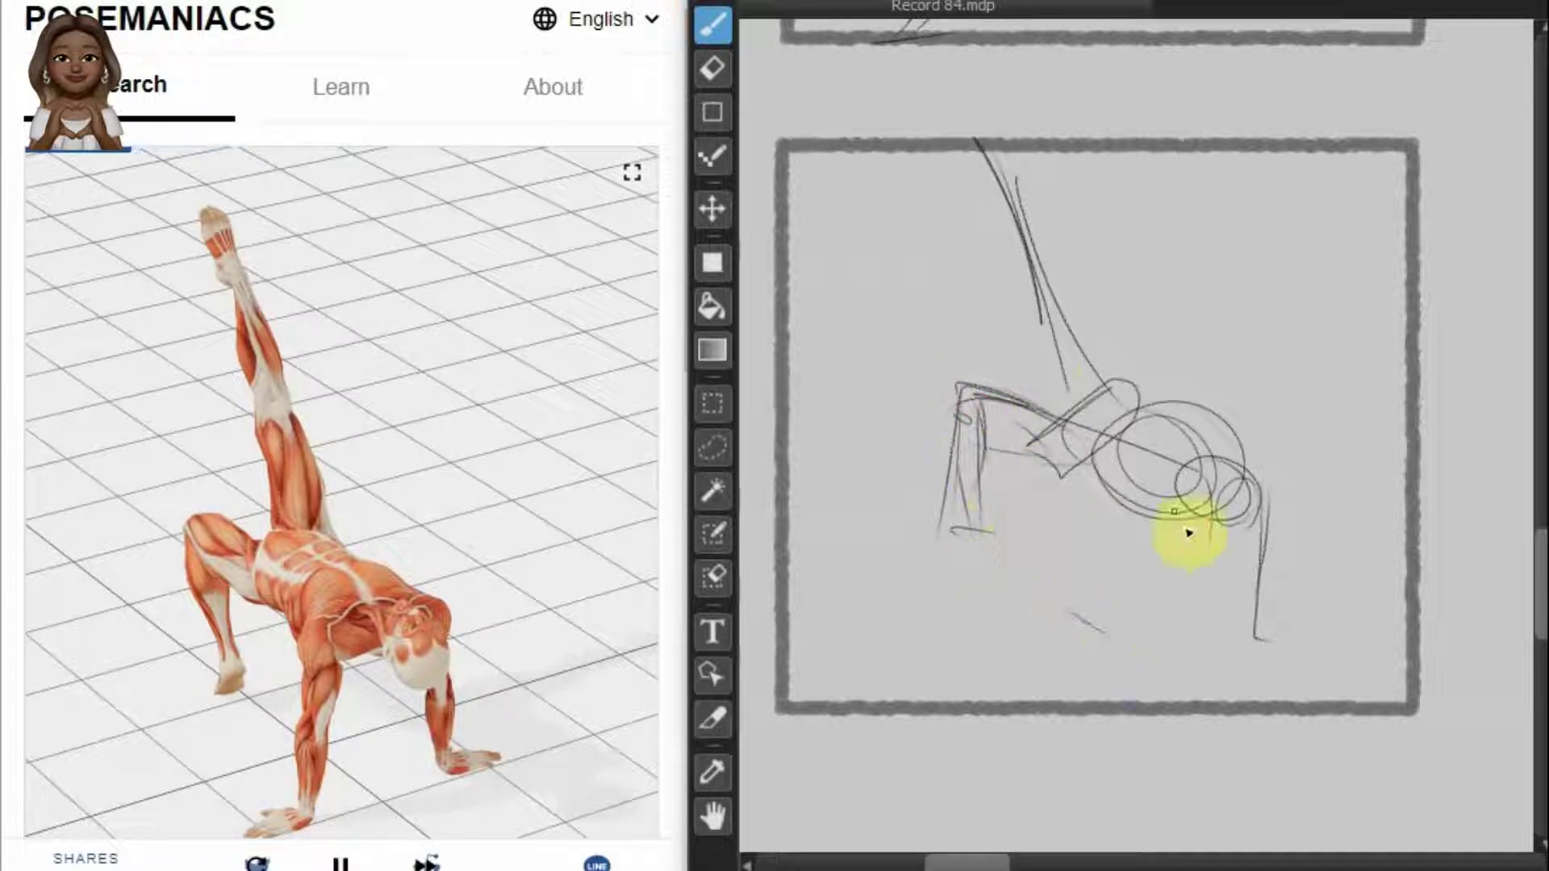
drag(1178, 476, 1137, 669)
drag(1194, 489, 1133, 673)
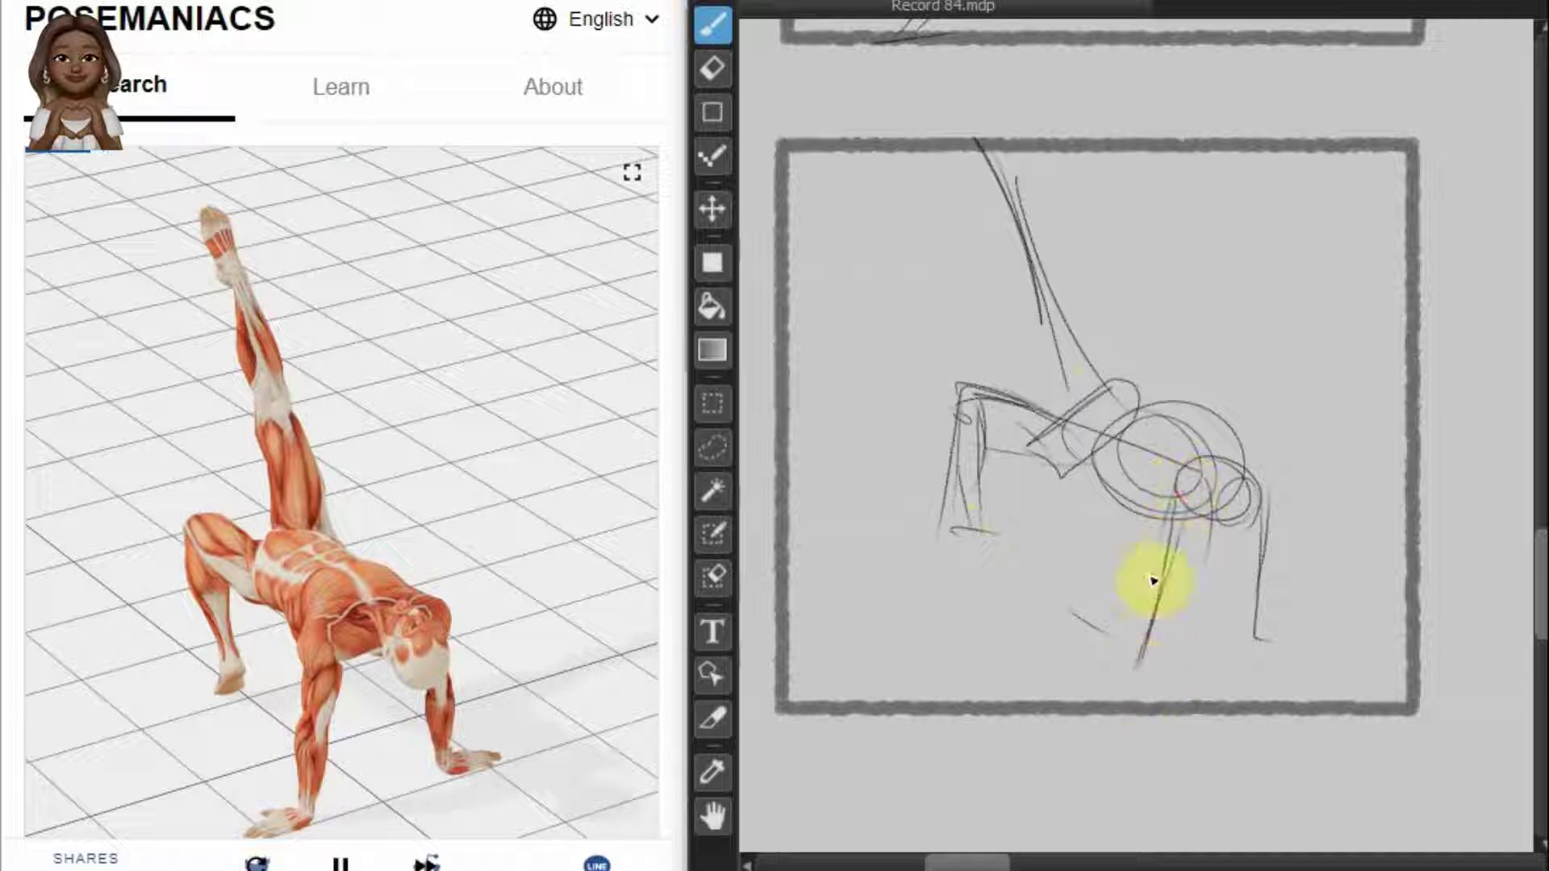
drag(1140, 581, 1113, 698)
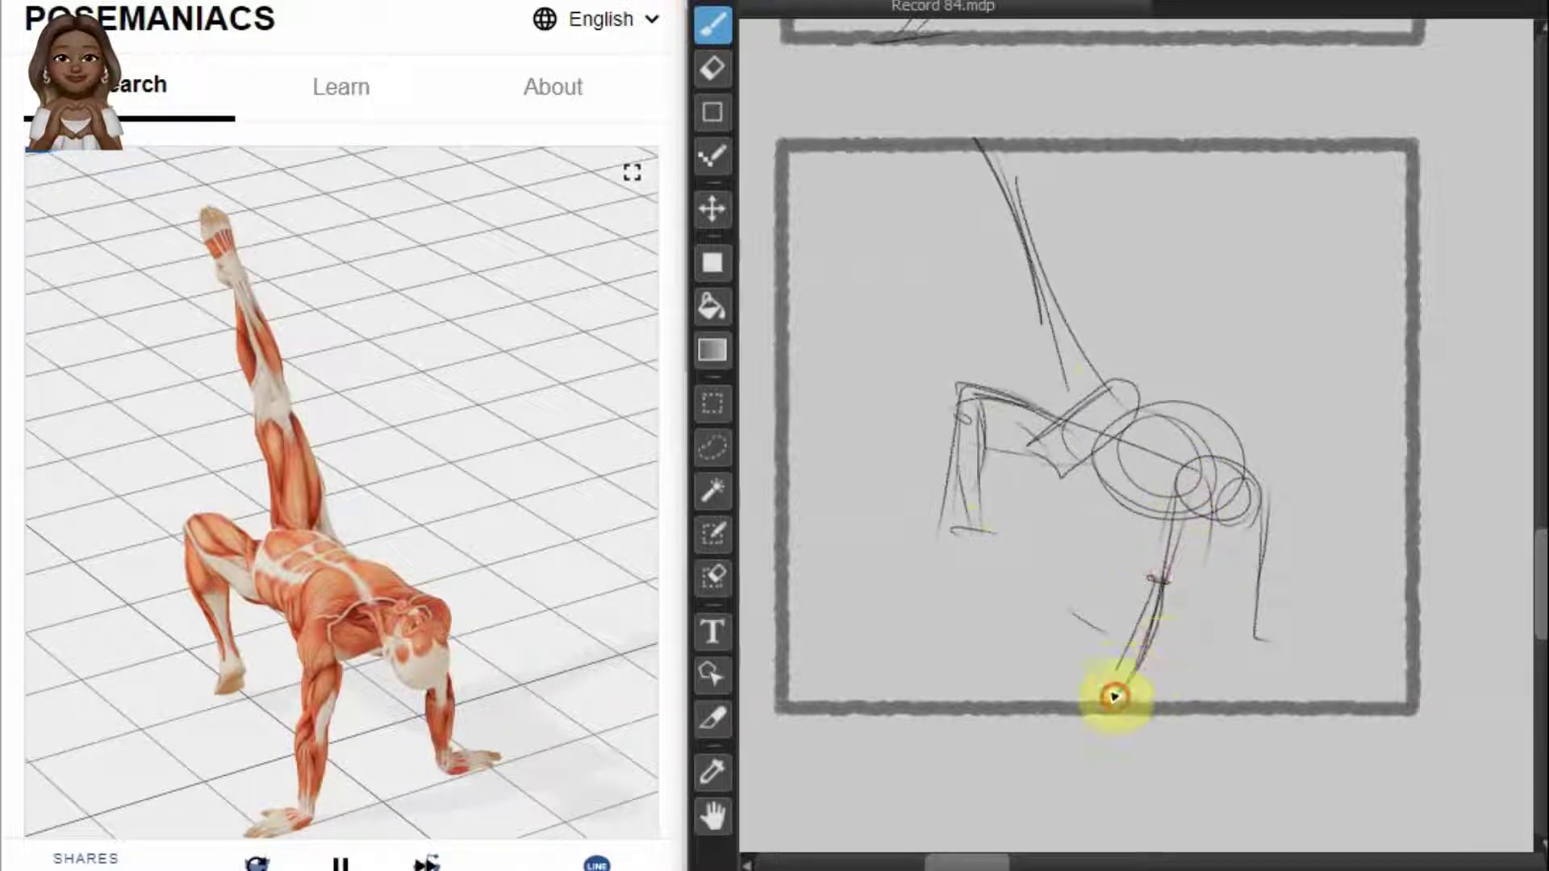
mouse_move(1164, 477)
mouse_down()
mouse_move(1151, 594)
mouse_move(1170, 577)
mouse_up()
drag(1267, 528, 1259, 637)
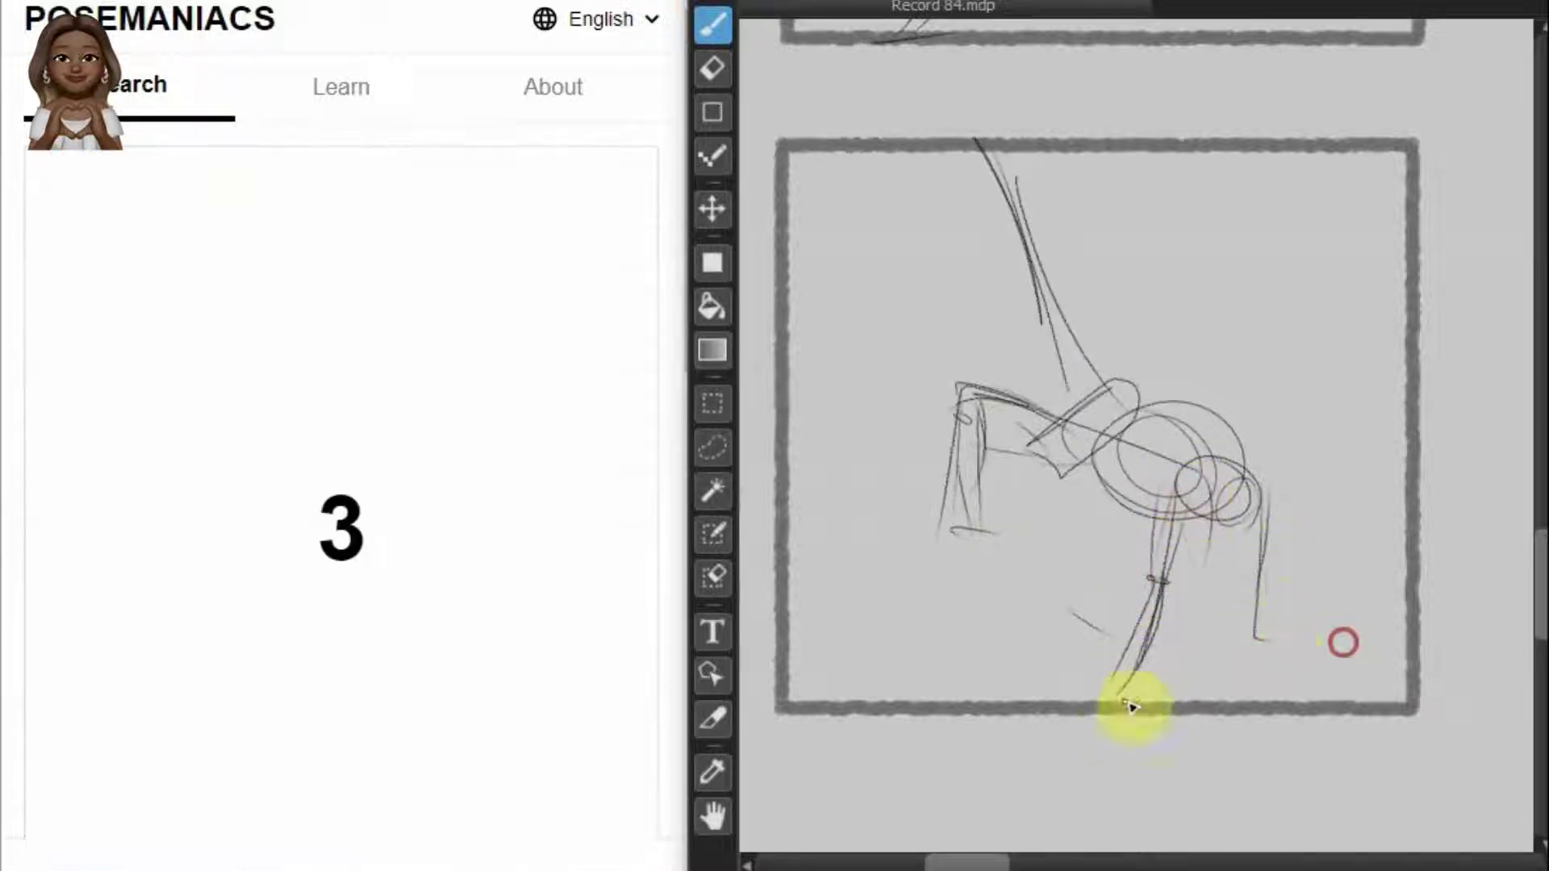
drag(1125, 696, 1206, 677)
Step: Zoom to the next empty frame and draw the gesture line, head, ribcage and hip line
scroll(1100, 511, down, 2)
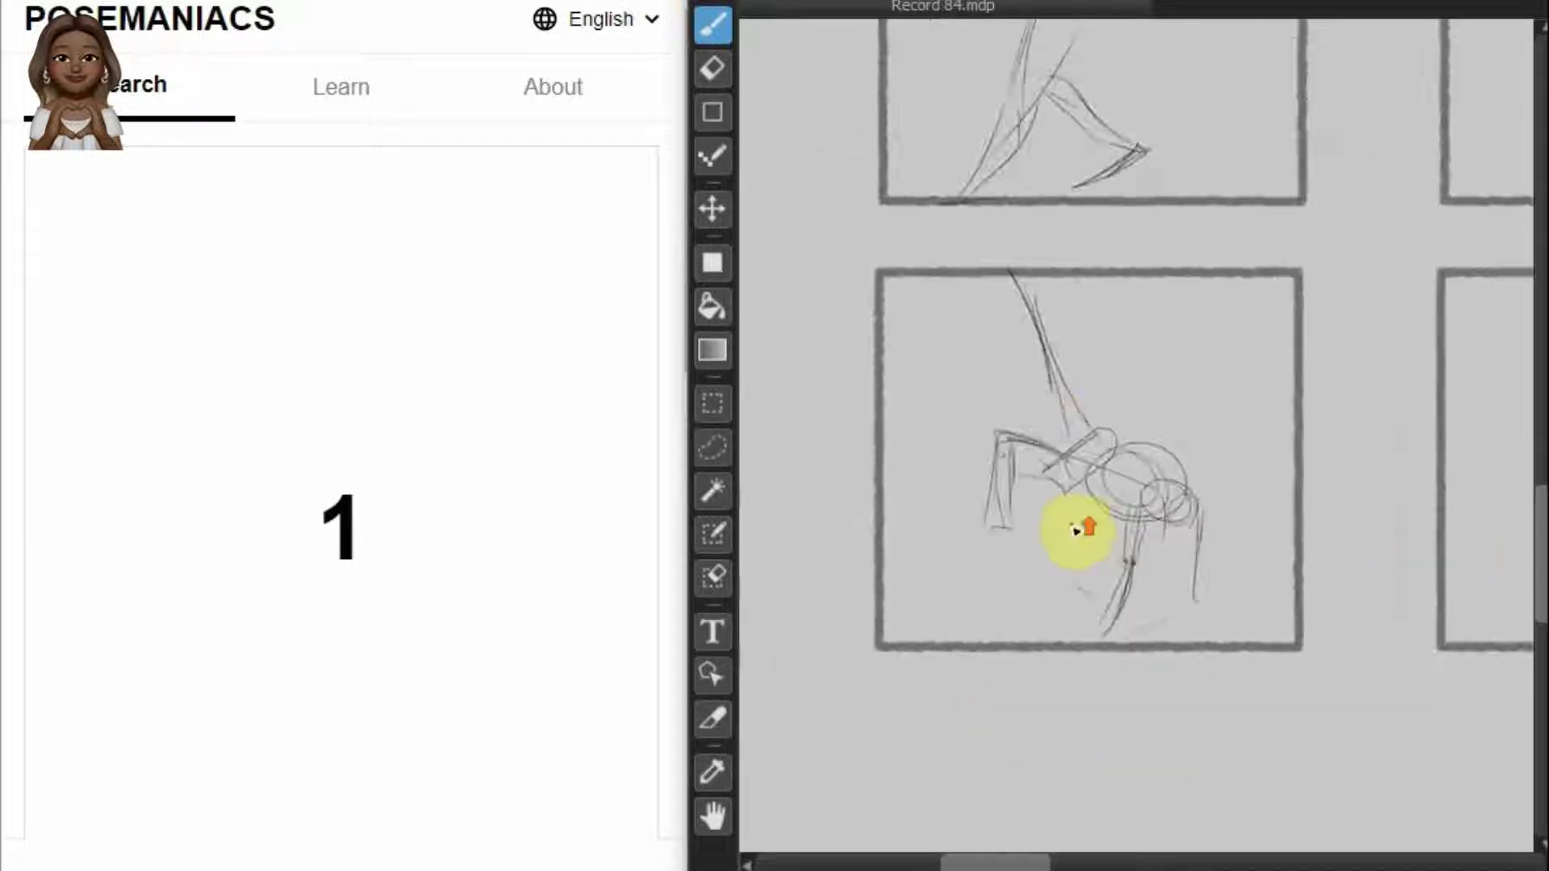
scroll(1082, 529, down, 5)
scroll(1169, 491, up, 2)
scroll(1208, 284, up, 3)
scroll(1210, 245, up, 2)
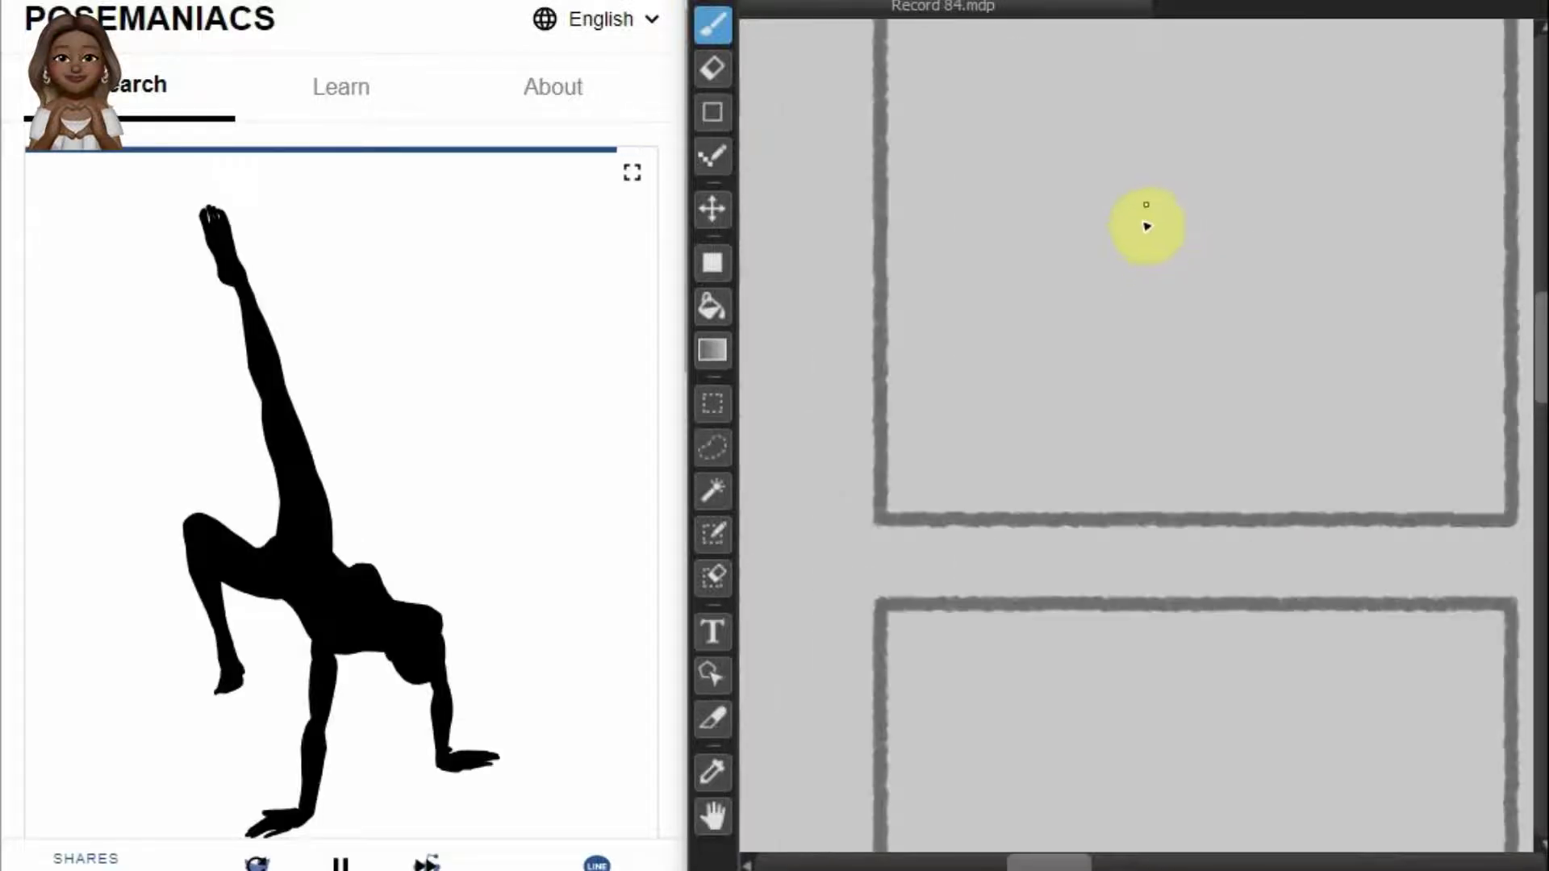
scroll(1148, 225, down, 2)
scroll(1286, 211, up, 2)
scroll(1274, 101, up, 1)
scroll(1291, 141, down, 1)
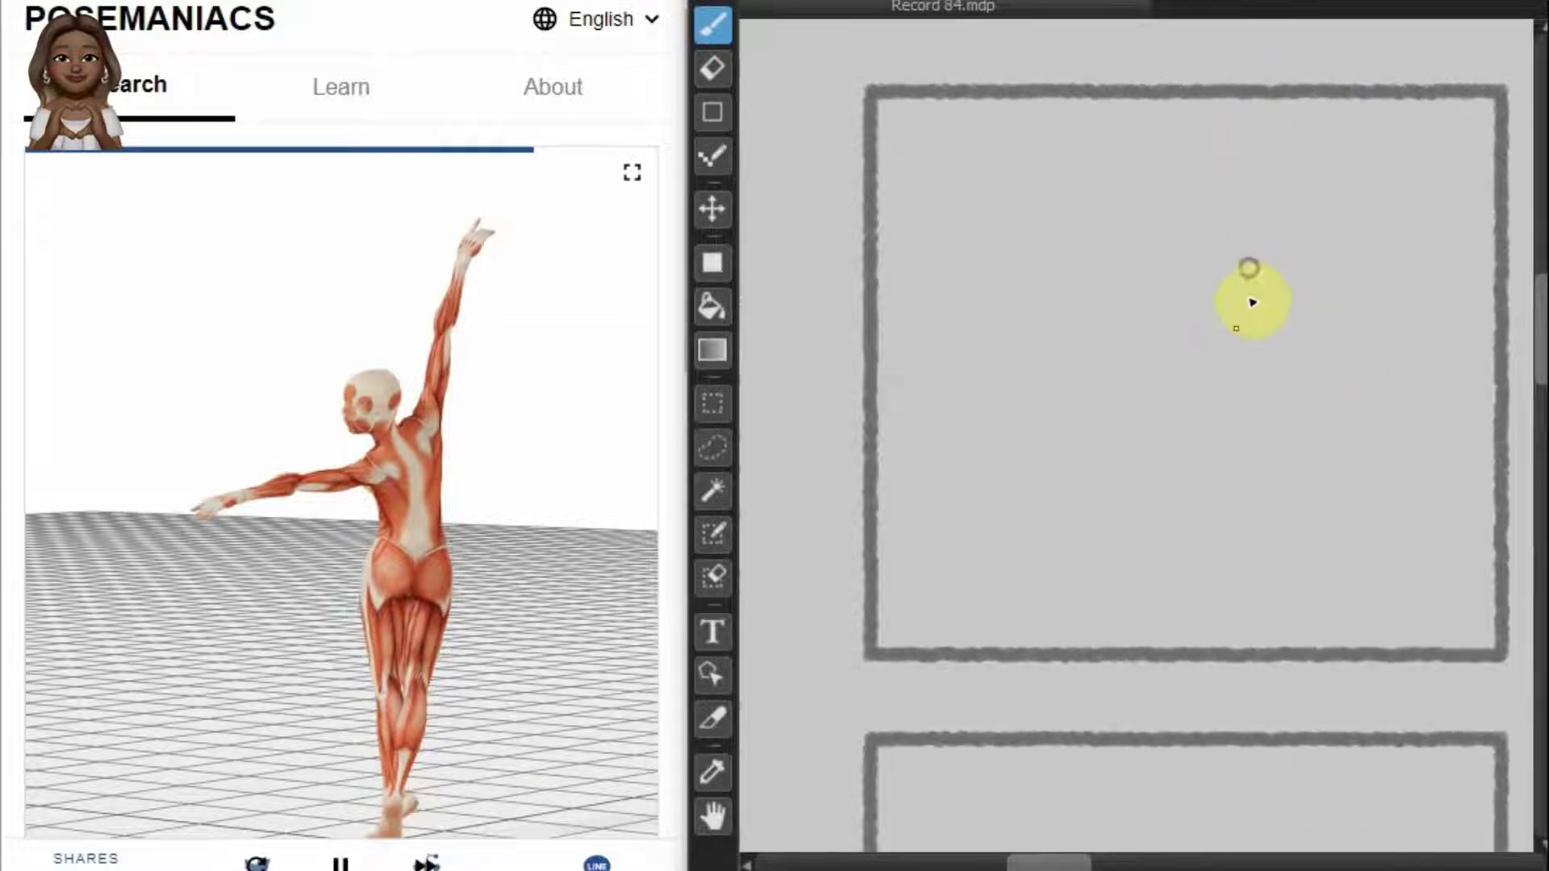
drag(1246, 277, 1206, 645)
drag(1213, 212, 1210, 181)
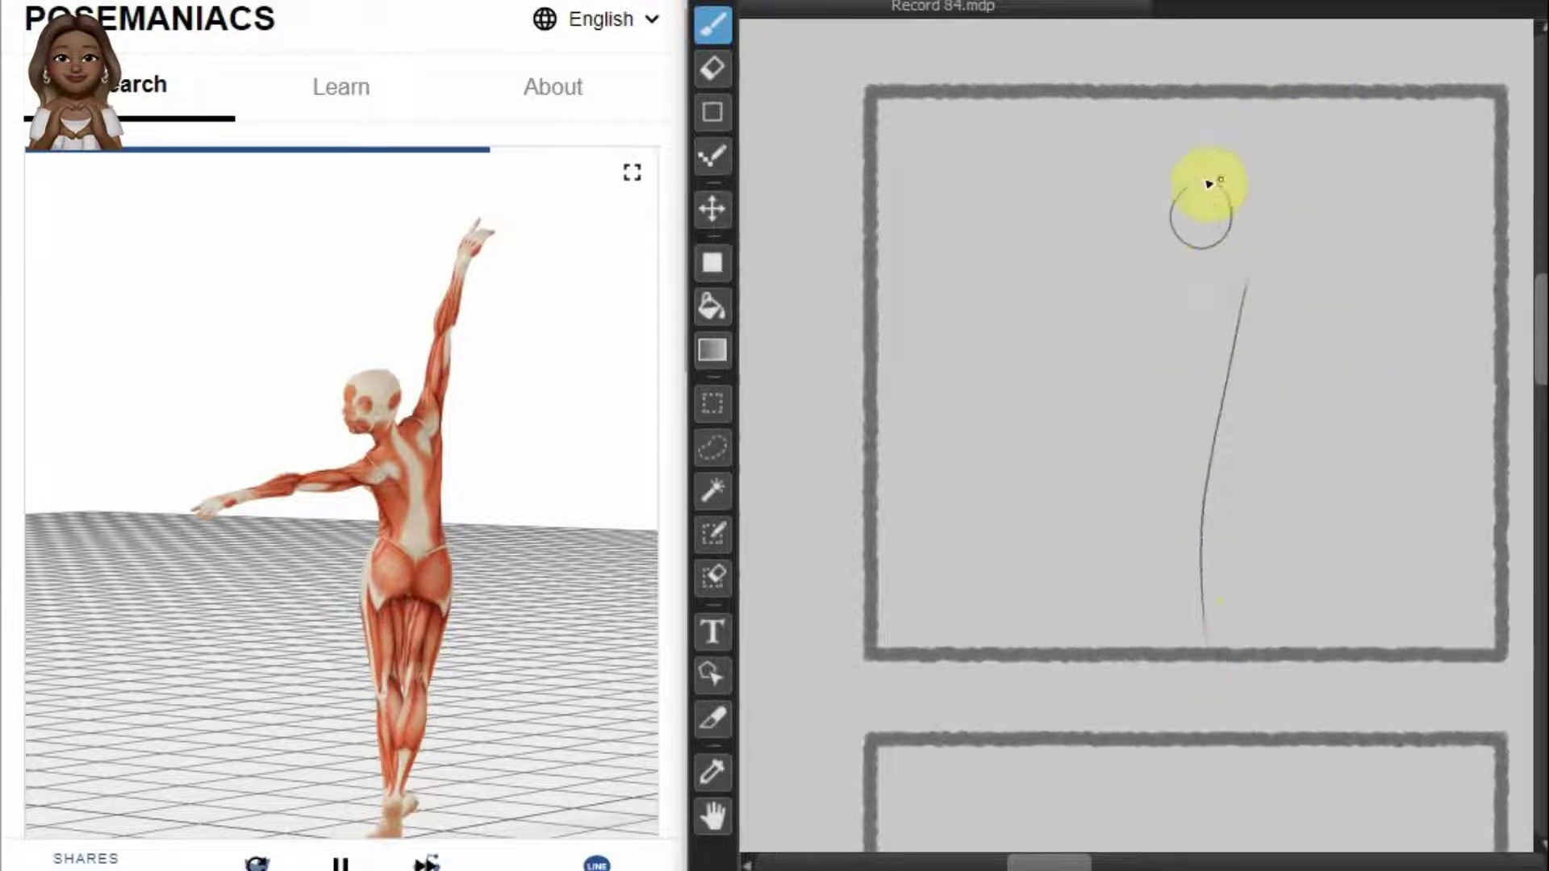
mouse_move(1251, 249)
mouse_down()
mouse_move(1234, 249)
mouse_move(1217, 370)
mouse_move(1283, 301)
mouse_up()
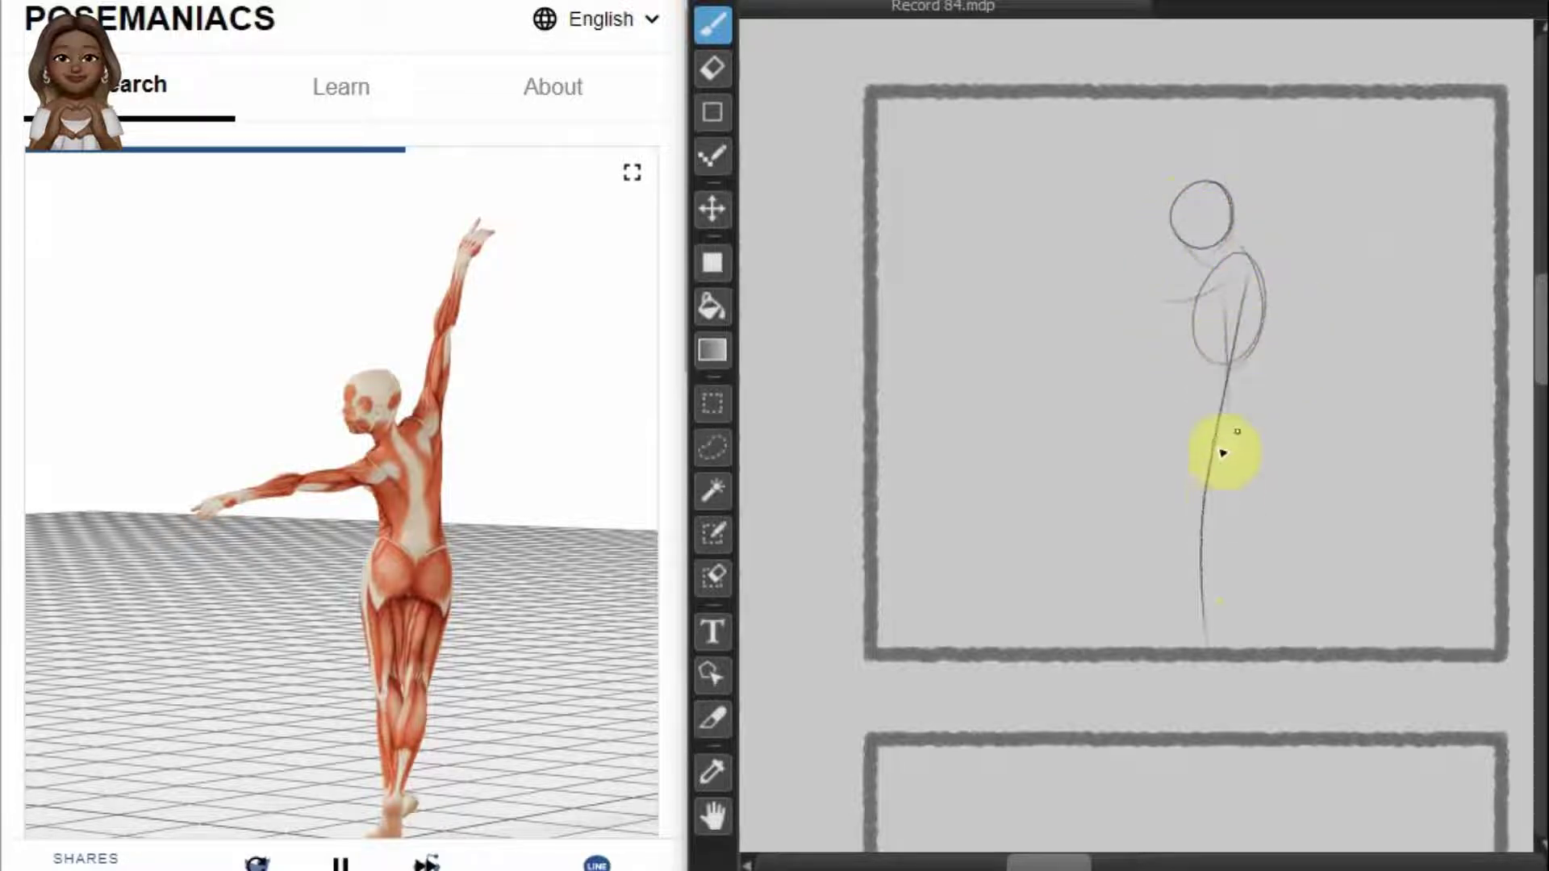
drag(1258, 420, 1186, 436)
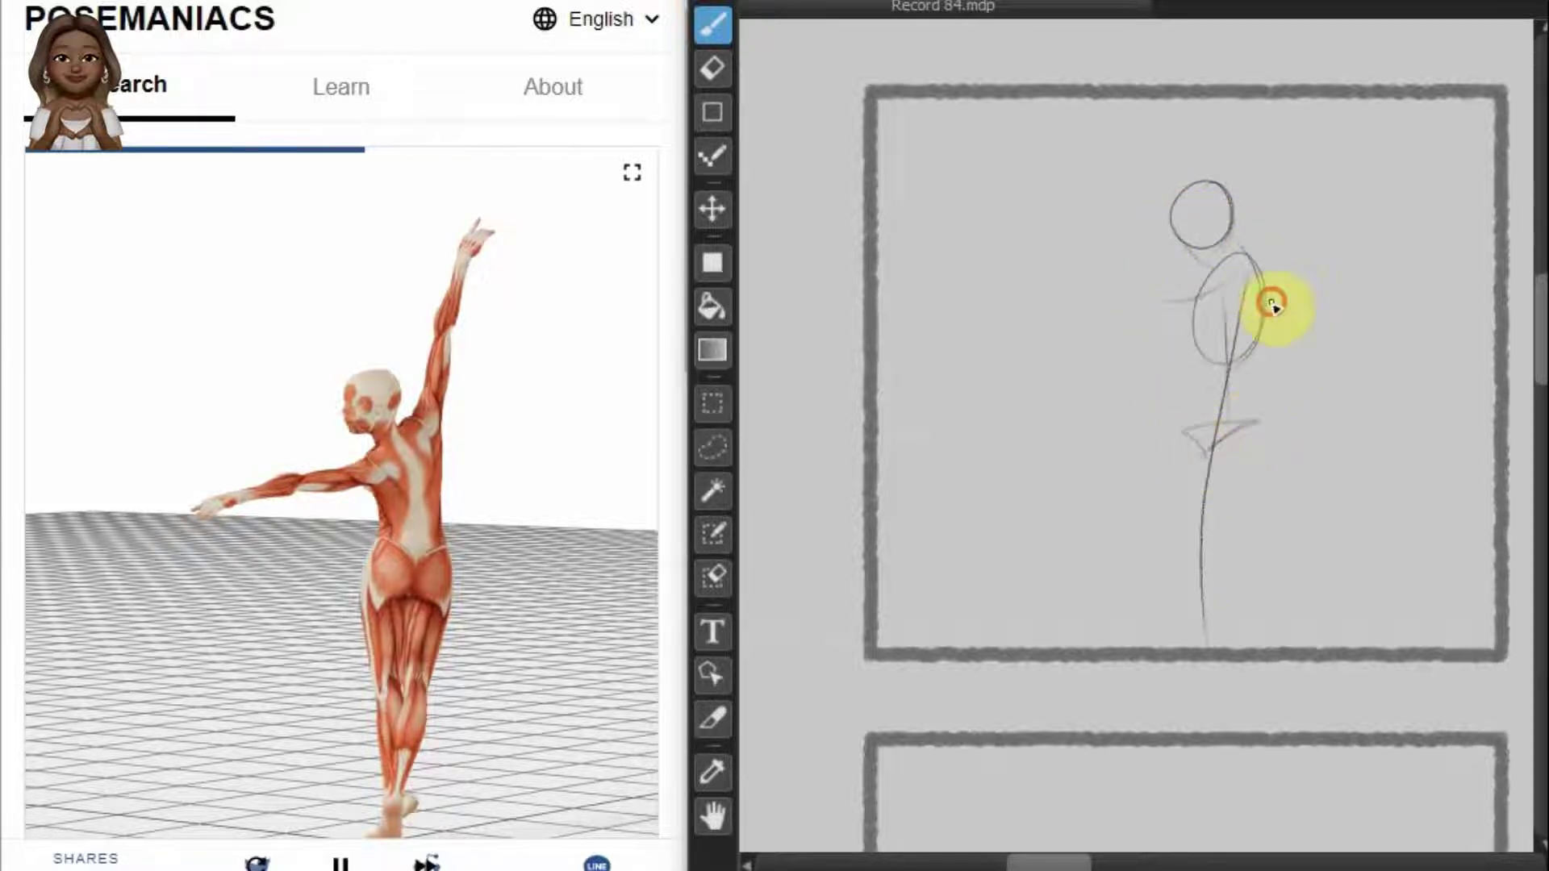
Step: Draw the arm raised overhead, the other arm stretched left, and the pelvis and legs
drag(1272, 291, 1335, 100)
drag(1283, 258, 1351, 50)
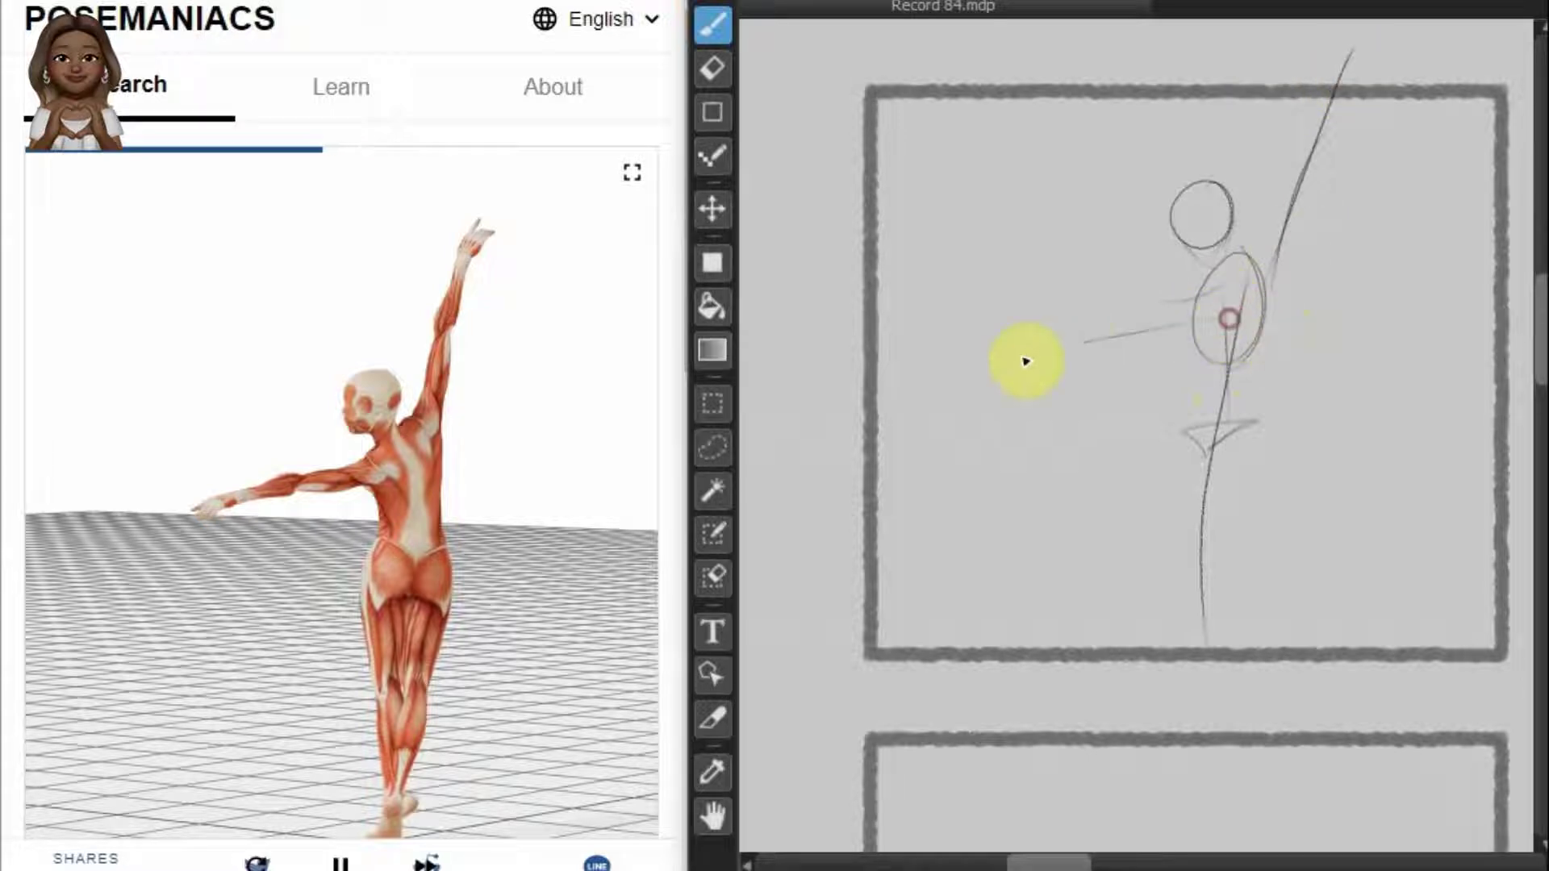
drag(1190, 323, 968, 349)
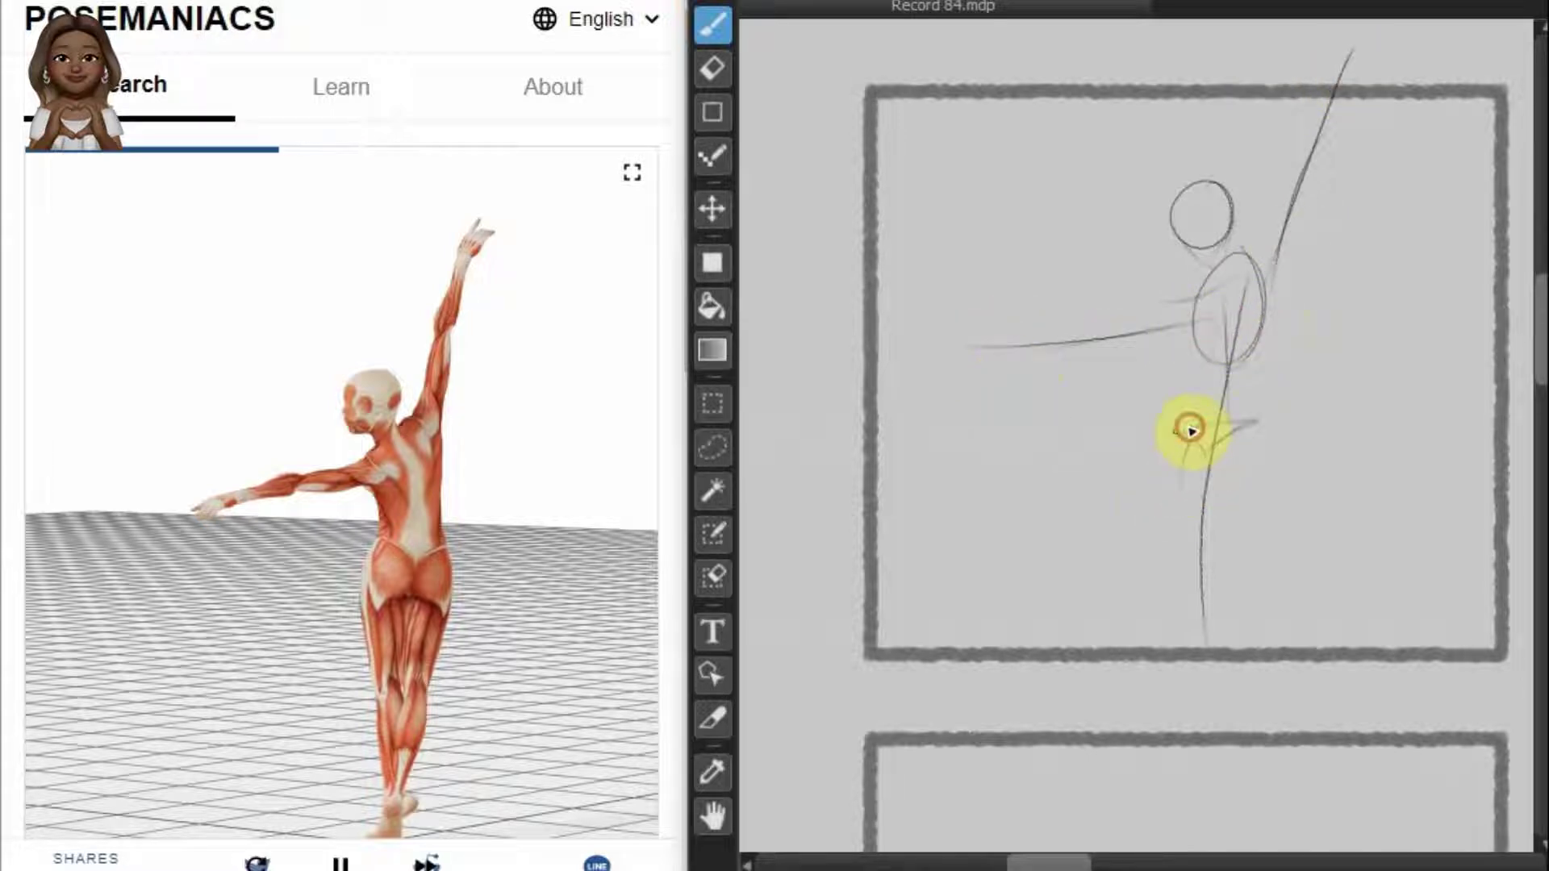
mouse_move(1190, 429)
mouse_down()
mouse_move(1248, 420)
mouse_move(1274, 476)
mouse_move(1218, 537)
mouse_up()
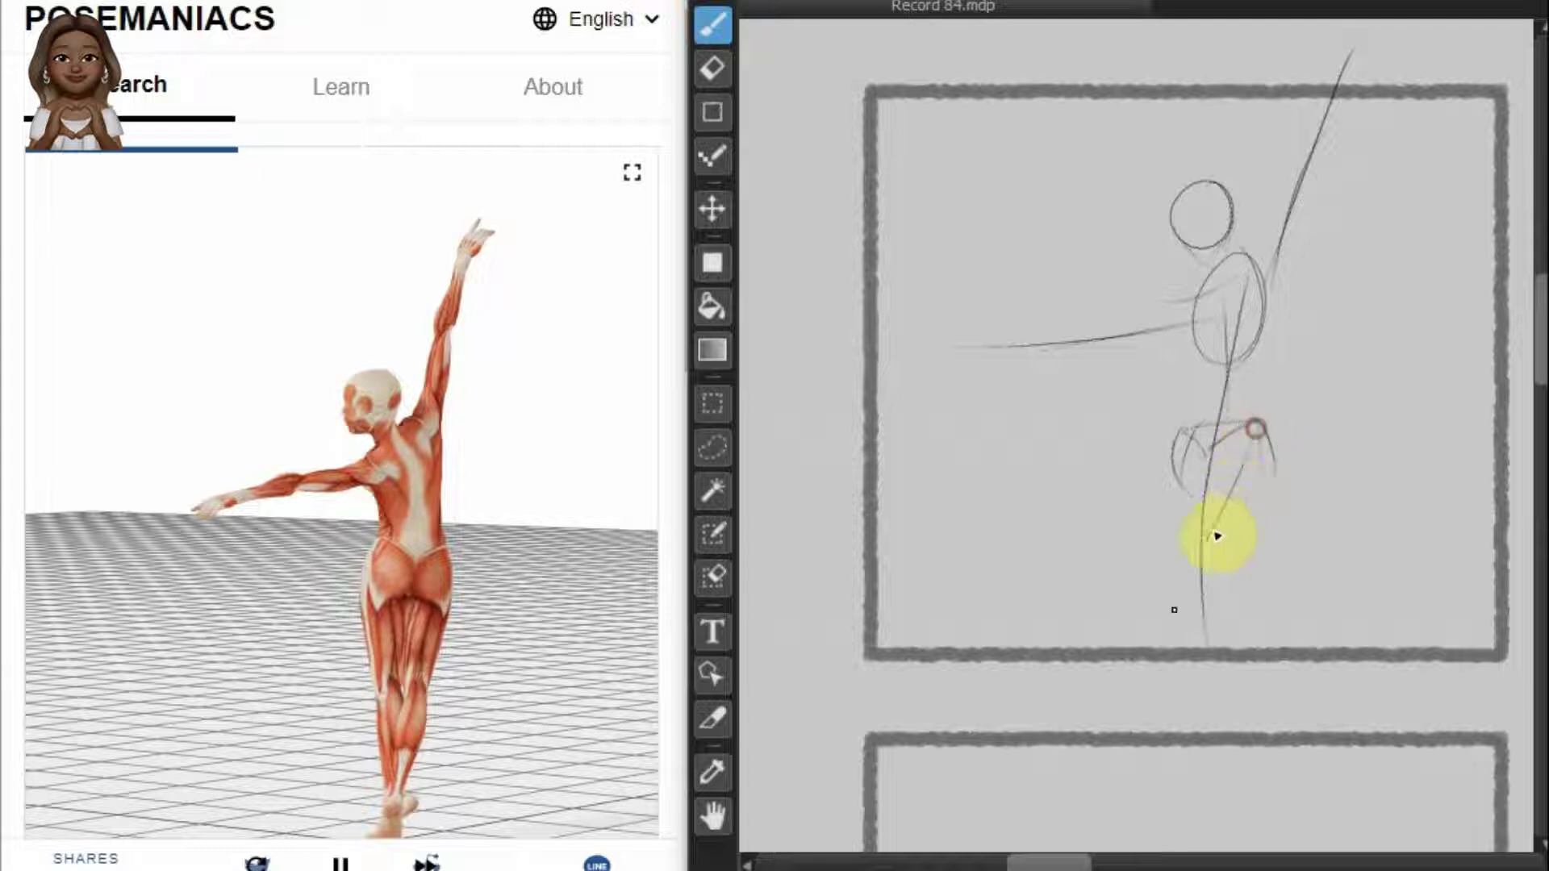
drag(1264, 440, 1179, 666)
drag(1261, 568, 1179, 686)
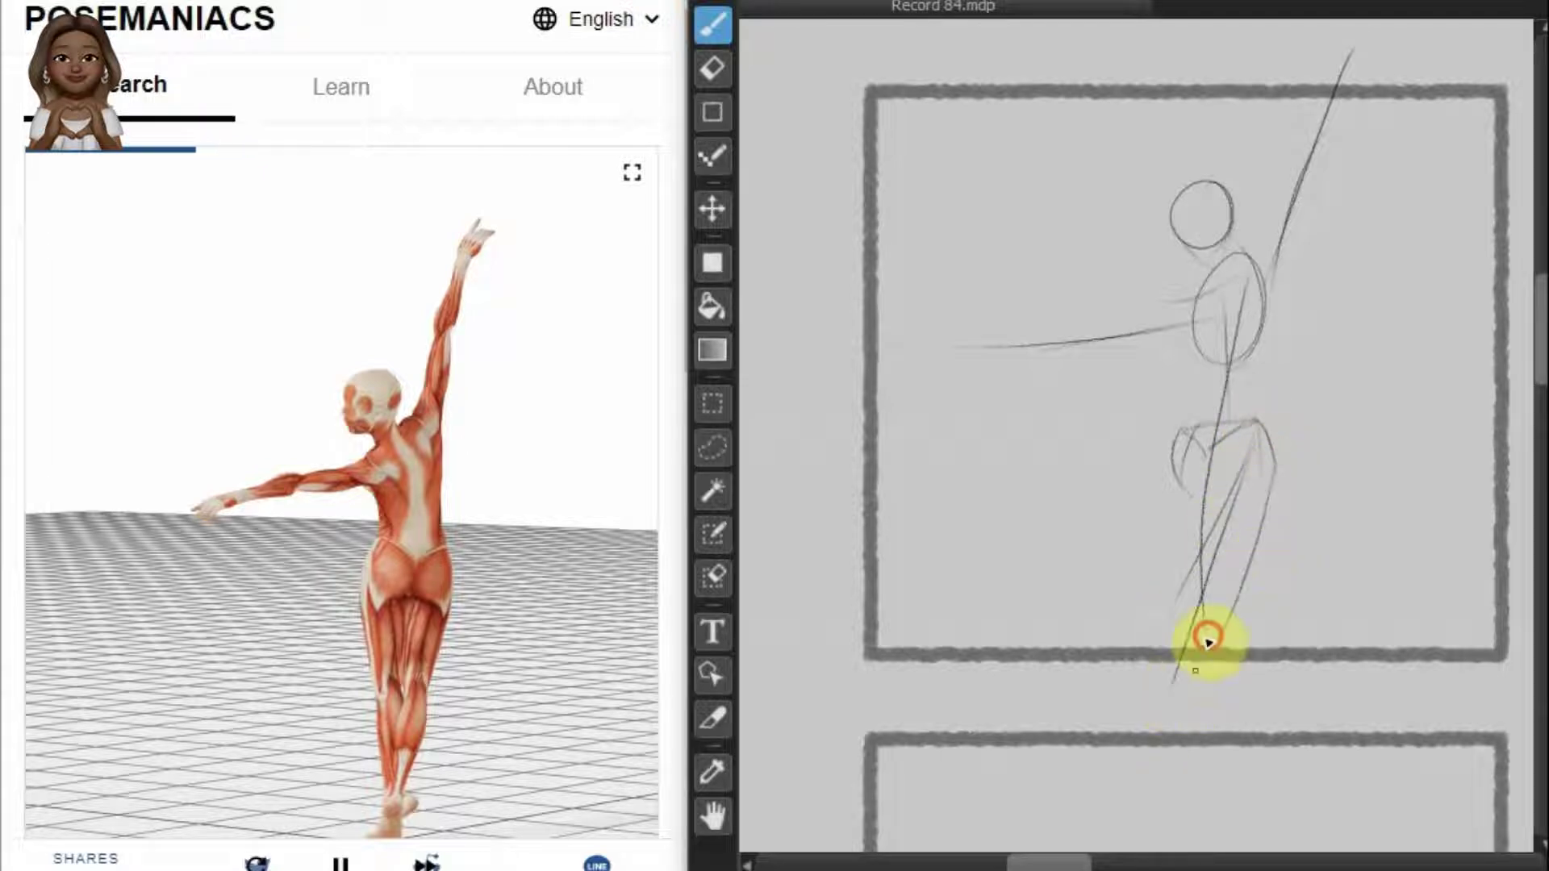
Step: Refine the shoulder curve and both forearms, then scroll to the next frame
drag(1224, 279, 1265, 238)
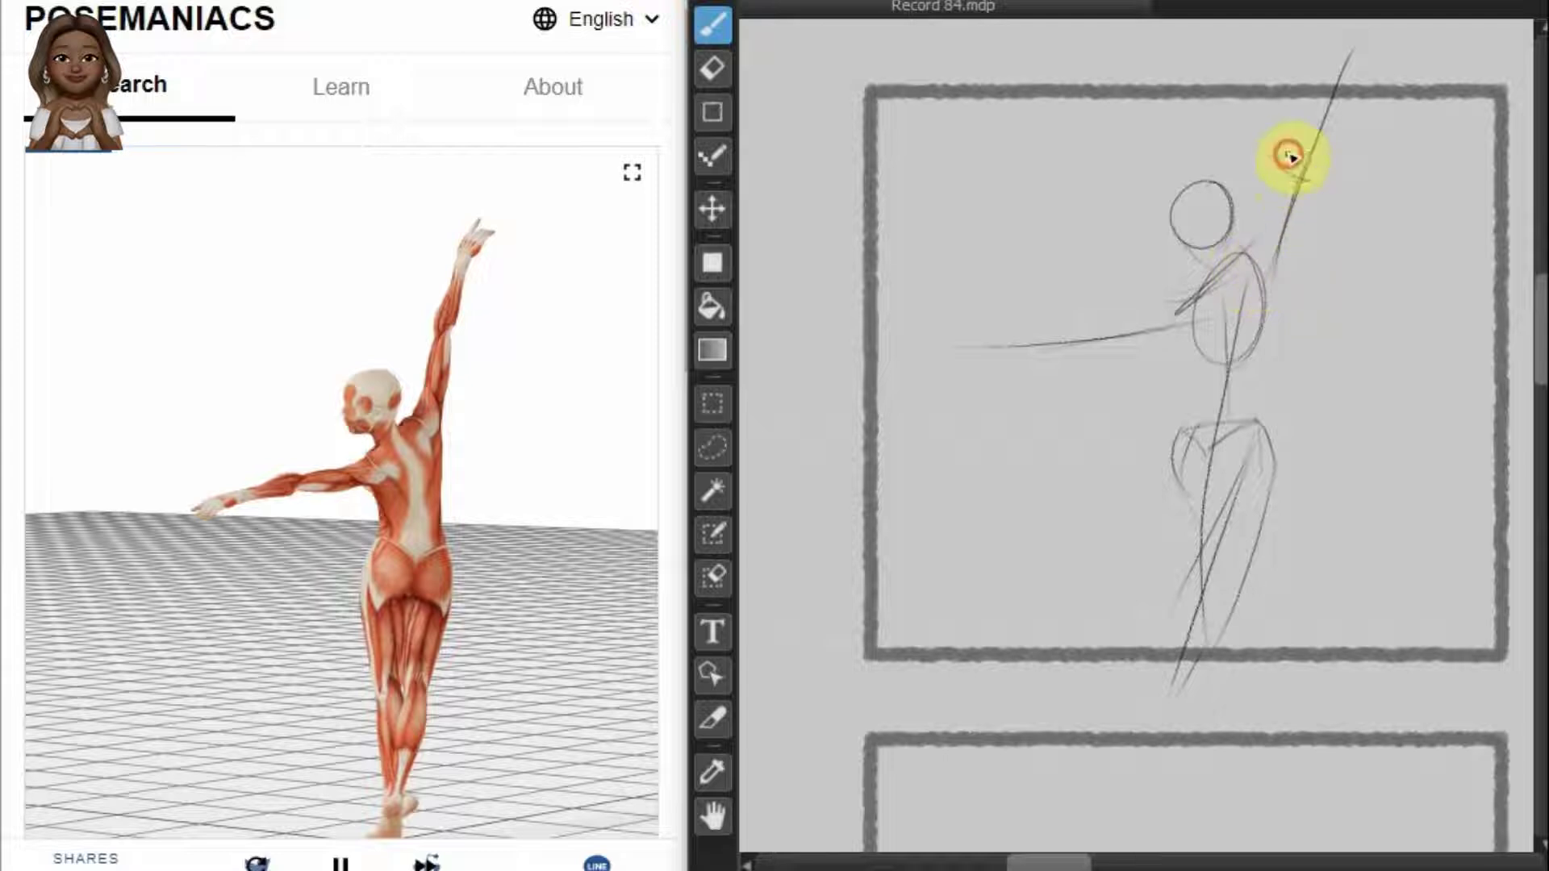
mouse_move(1315, 164)
mouse_down()
mouse_move(1300, 171)
mouse_move(1363, 55)
mouse_move(1262, 298)
mouse_up()
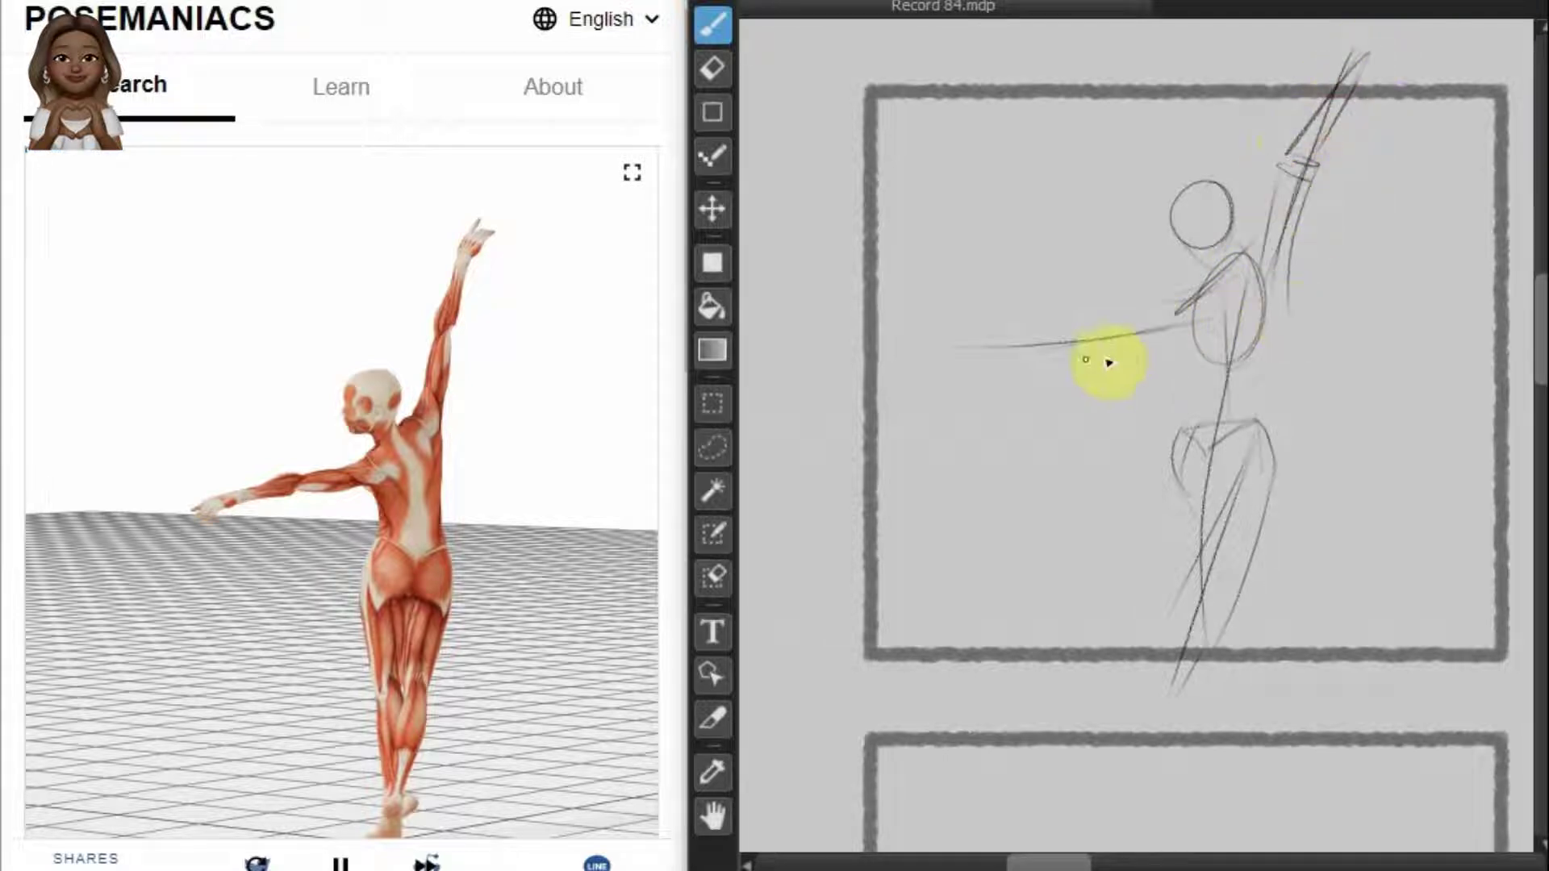
drag(1097, 320, 986, 367)
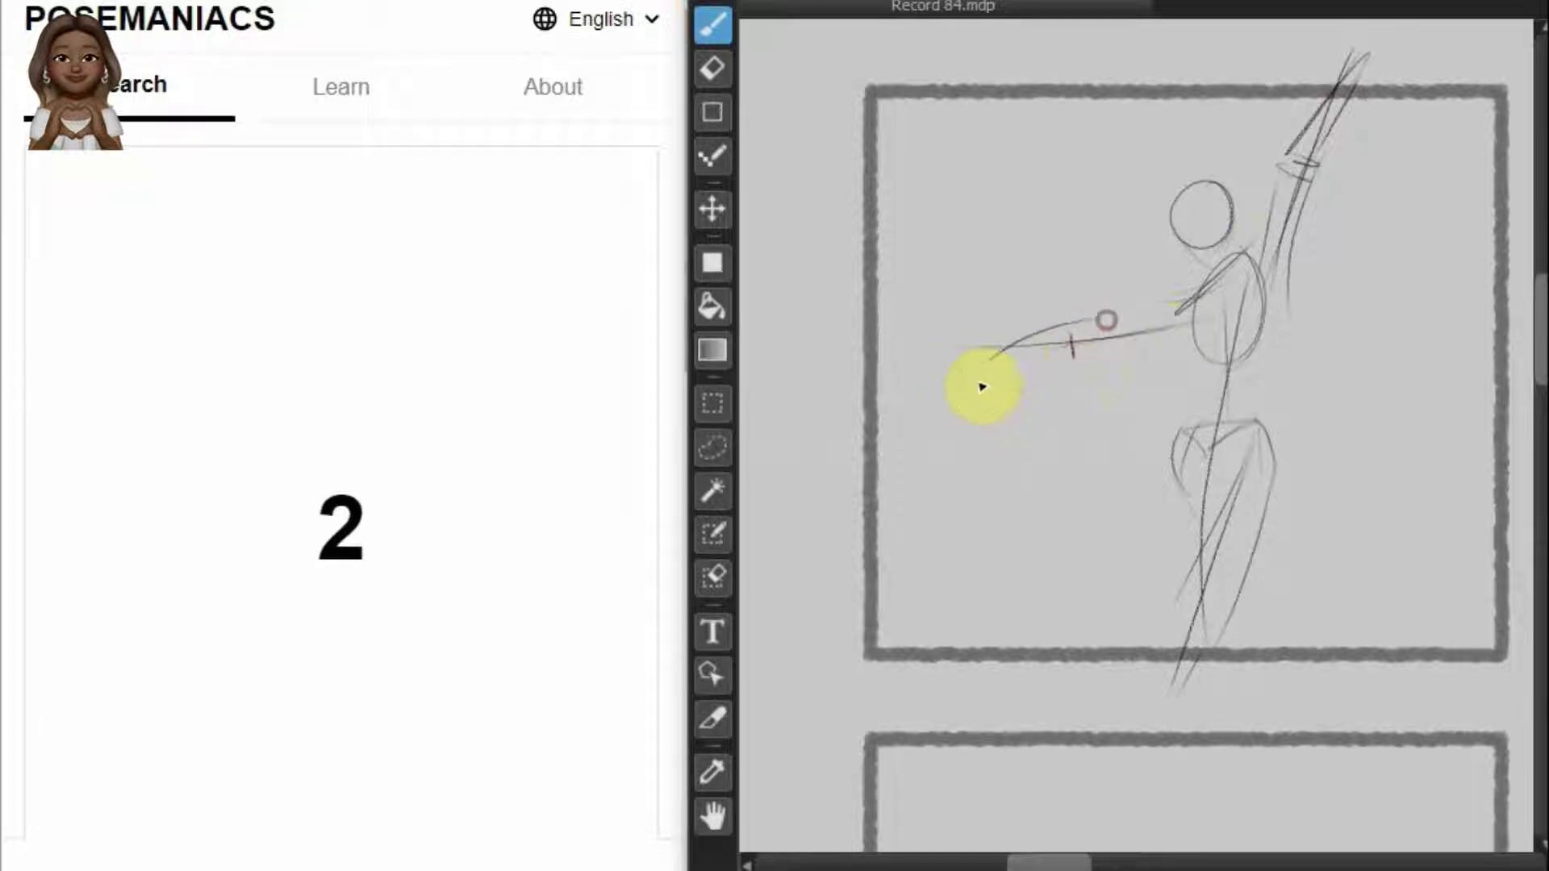
drag(1085, 312, 1185, 305)
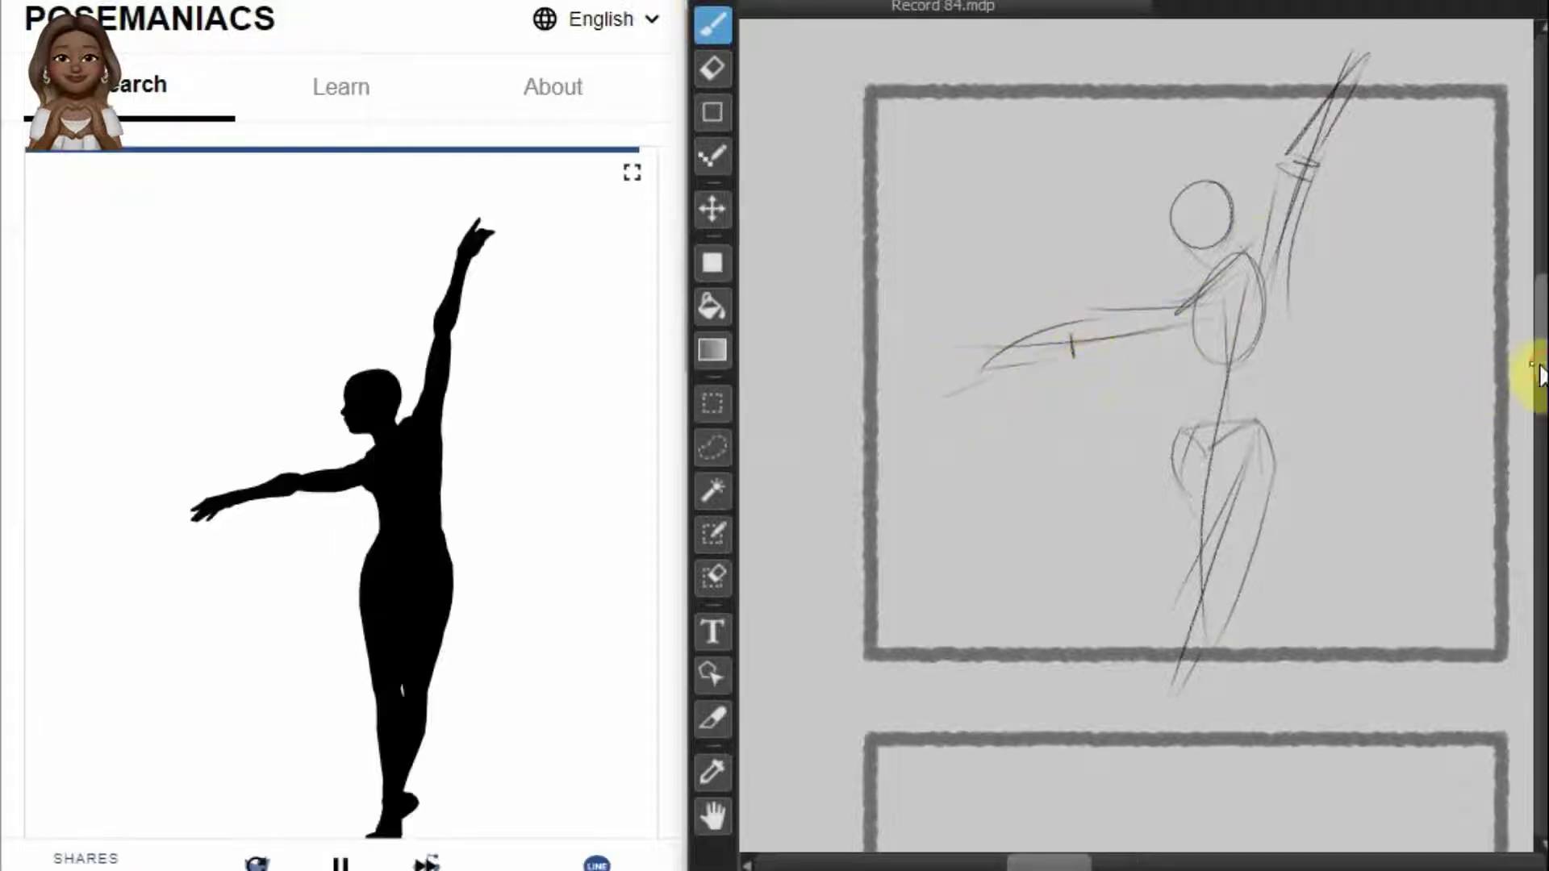
drag(1537, 375, 1535, 450)
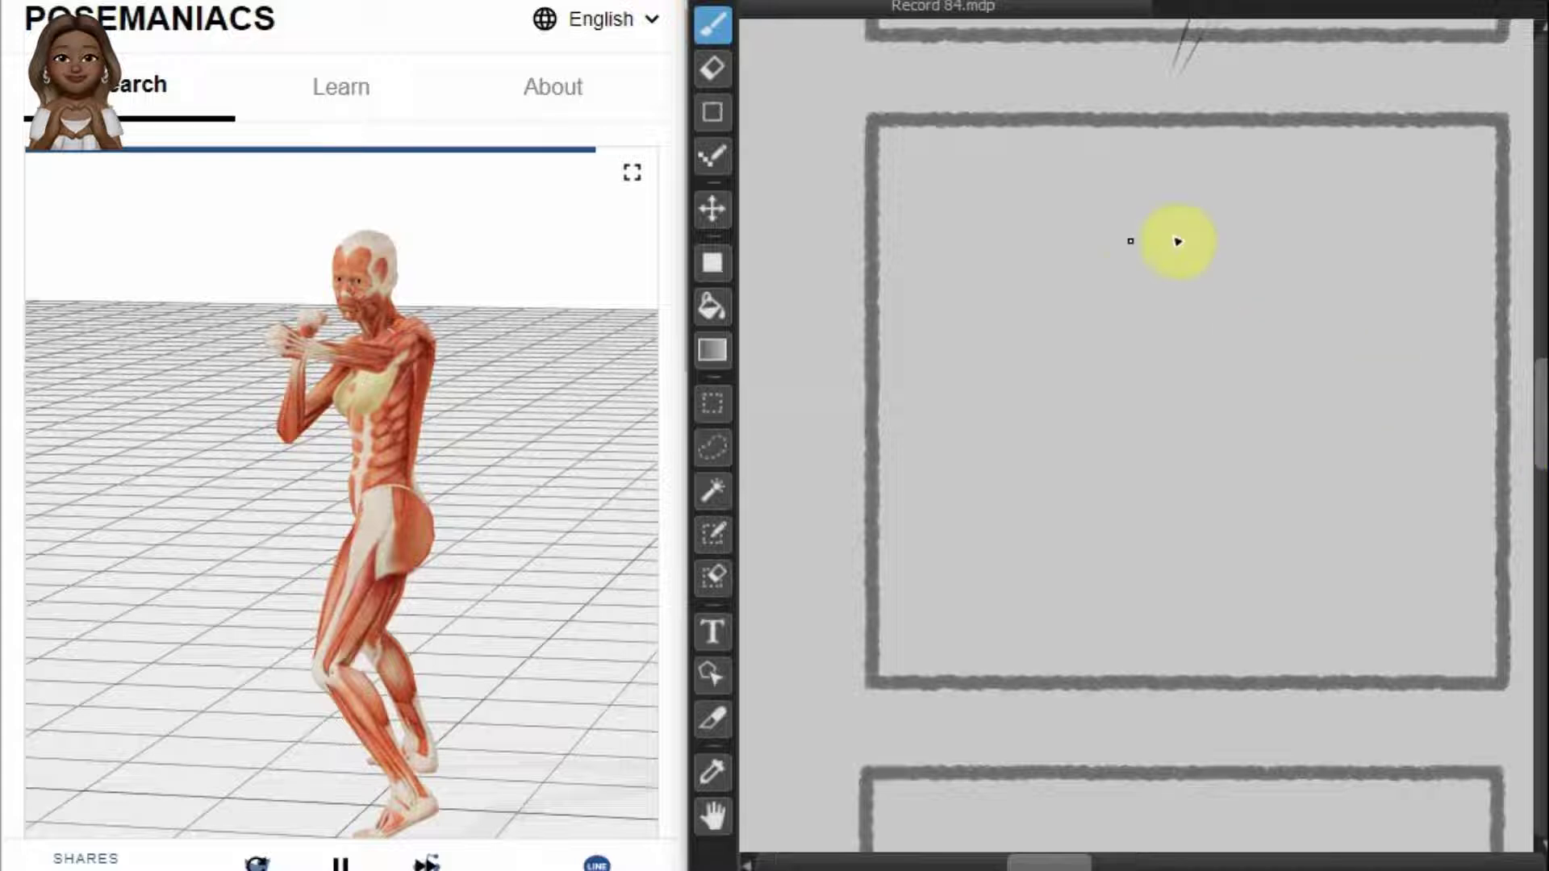
Step: Sketch the crouched boxer's head, spine, ribcage, bent legs and chest, then scroll to the next frame
drag(1211, 194, 1219, 404)
drag(1213, 229, 1106, 559)
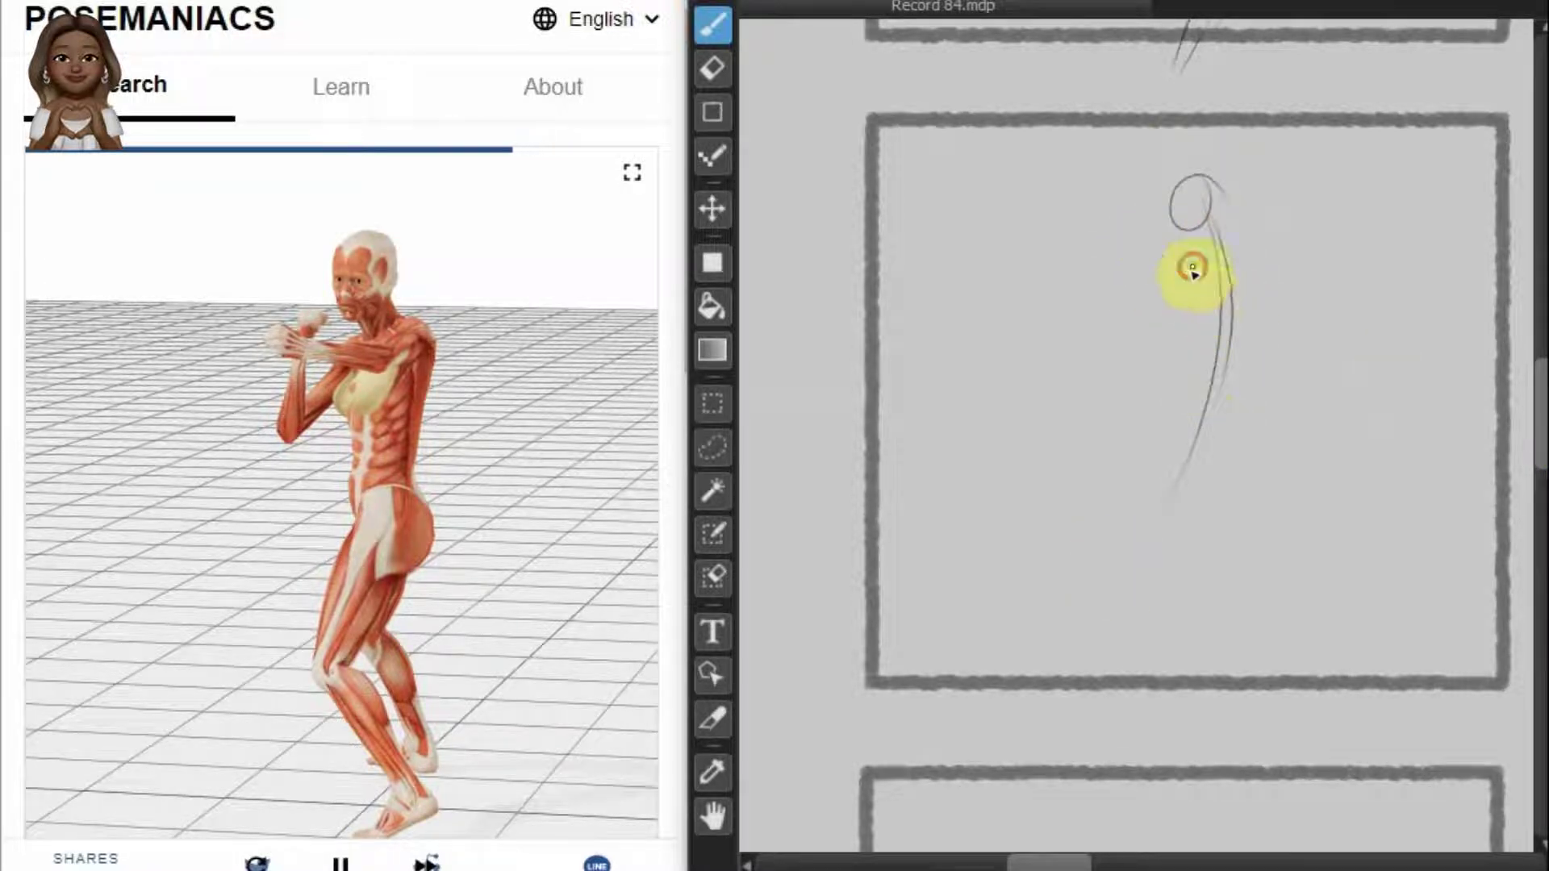
mouse_move(1189, 266)
mouse_down()
mouse_move(1219, 389)
mouse_move(1275, 259)
mouse_move(1266, 397)
mouse_move(1168, 442)
mouse_move(1203, 410)
mouse_move(1127, 539)
mouse_up()
mouse_move(1236, 483)
mouse_down()
mouse_move(1160, 554)
mouse_move(1186, 687)
mouse_up()
drag(1114, 555, 1185, 682)
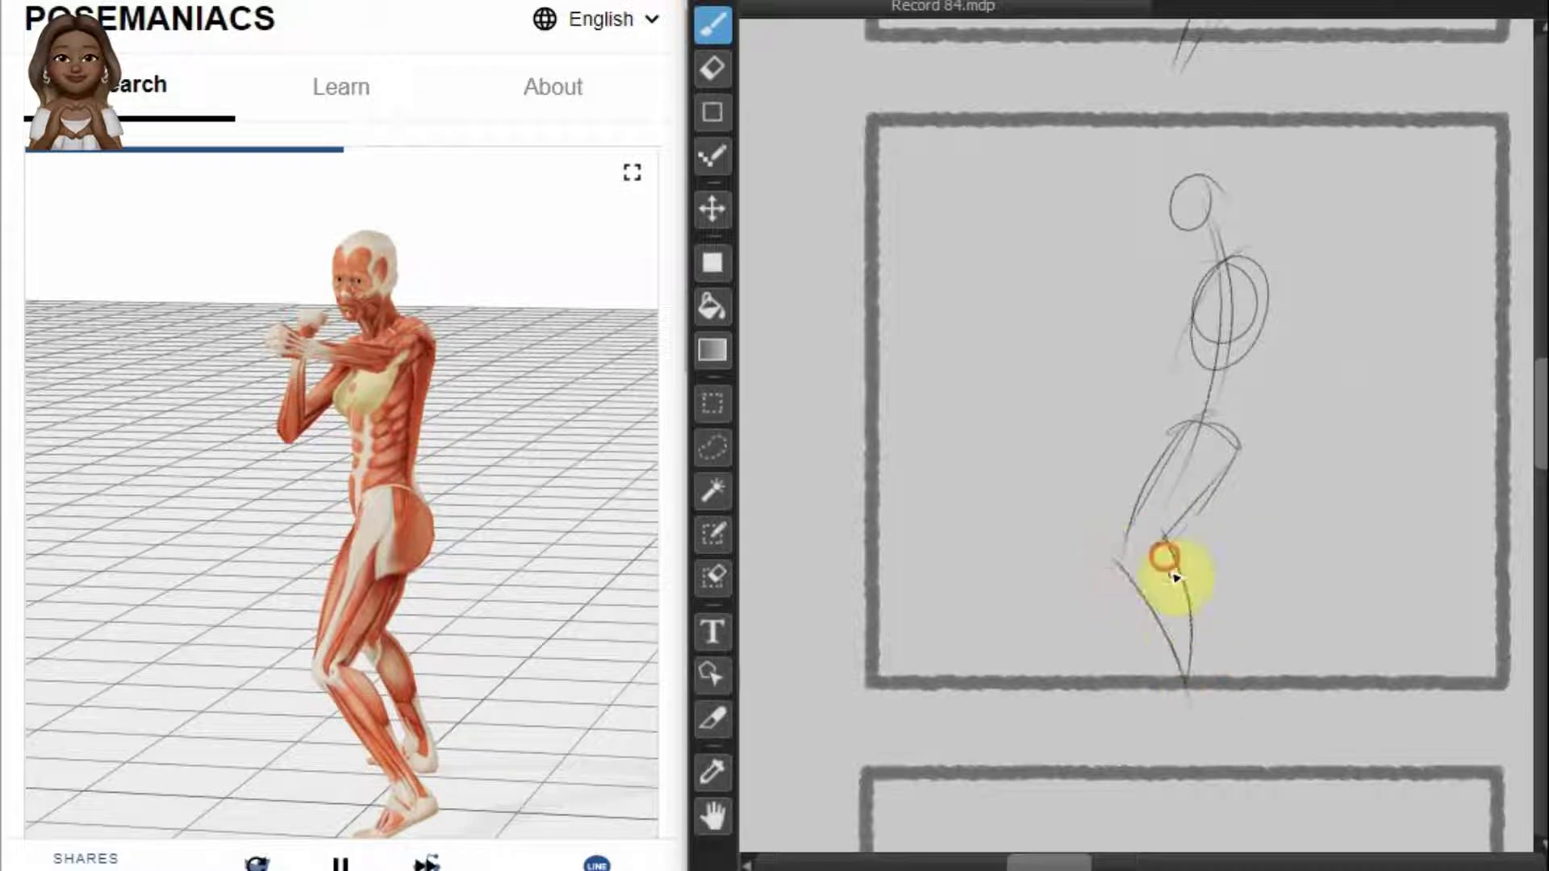
mouse_move(1174, 576)
mouse_down()
mouse_move(1188, 669)
mouse_move(1165, 726)
mouse_move(1224, 702)
mouse_up()
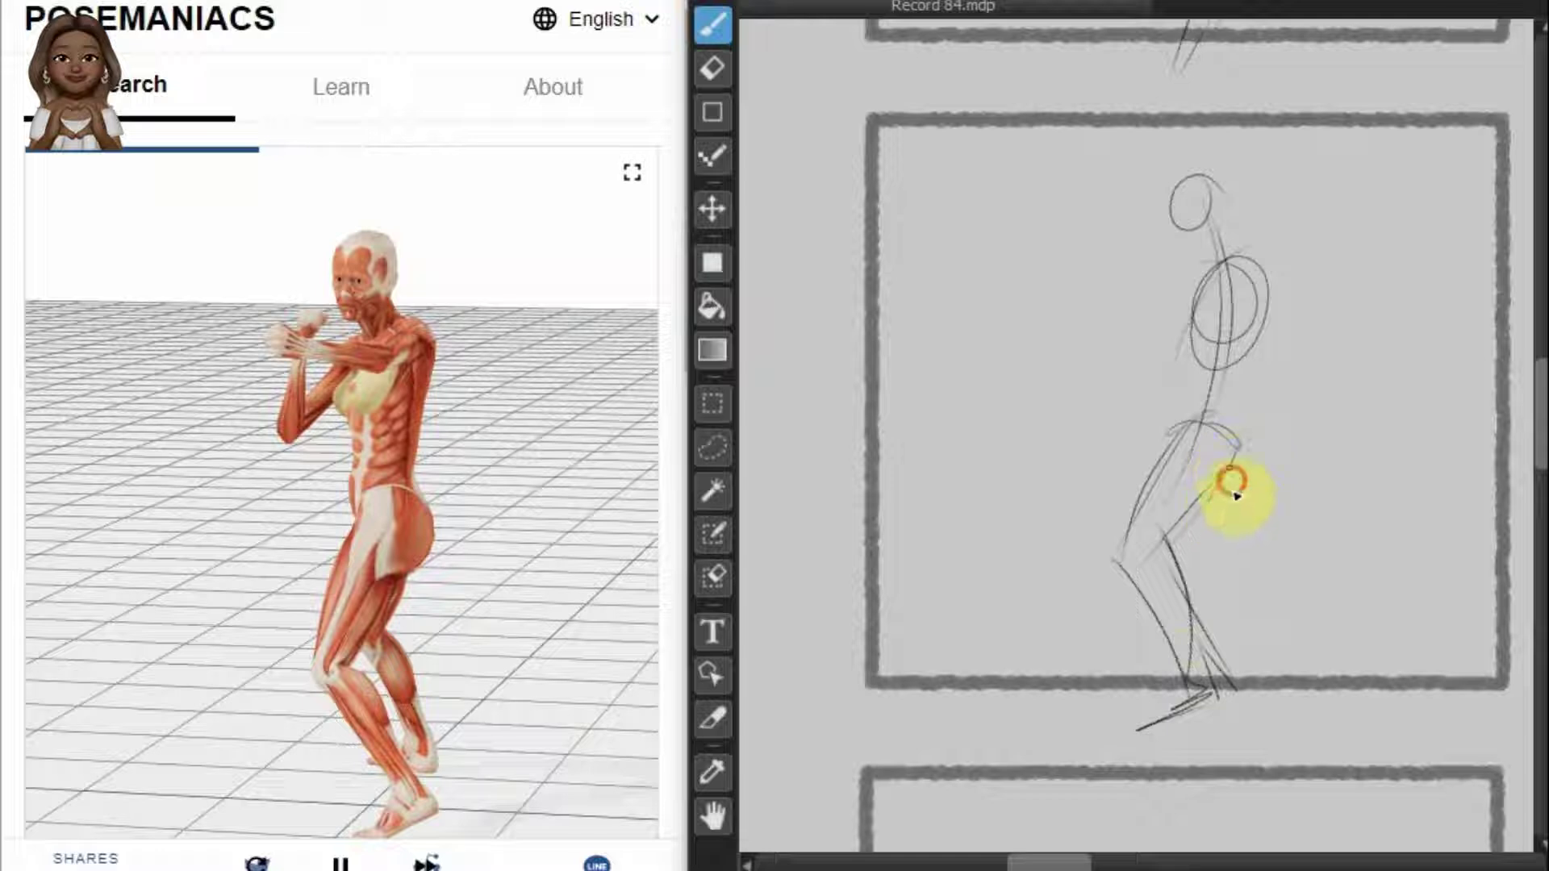
mouse_move(1176, 519)
mouse_down()
mouse_move(1227, 650)
mouse_move(1208, 534)
mouse_move(1227, 637)
mouse_up()
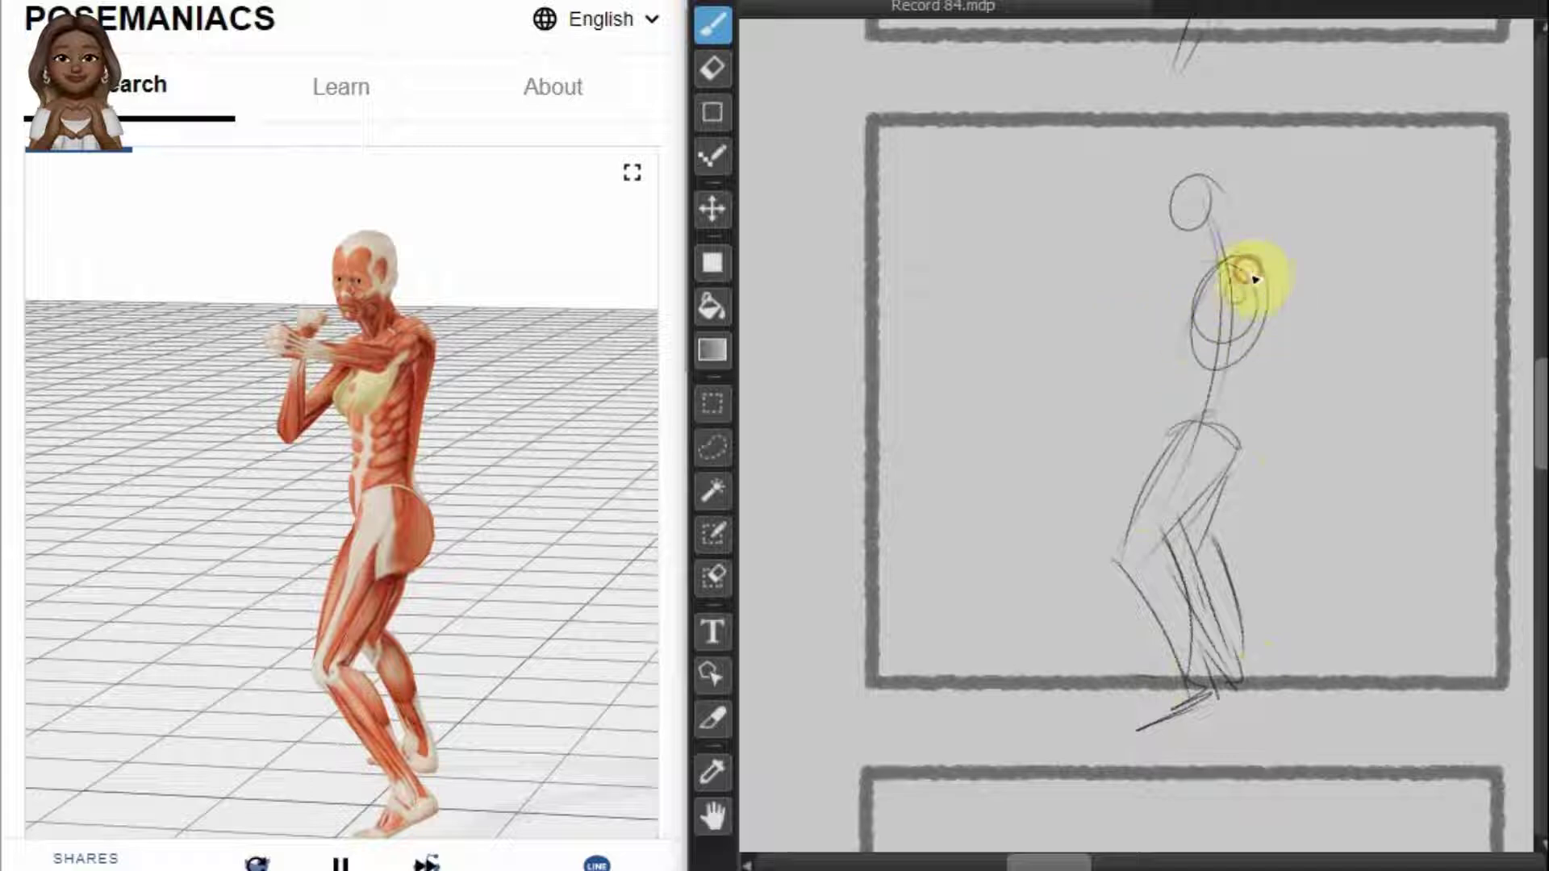
mouse_move(1254, 278)
mouse_down()
mouse_move(1246, 304)
mouse_move(1234, 284)
mouse_move(1192, 291)
mouse_move(1224, 280)
mouse_move(1149, 335)
mouse_move(1159, 346)
mouse_move(1165, 242)
mouse_move(1146, 331)
mouse_up()
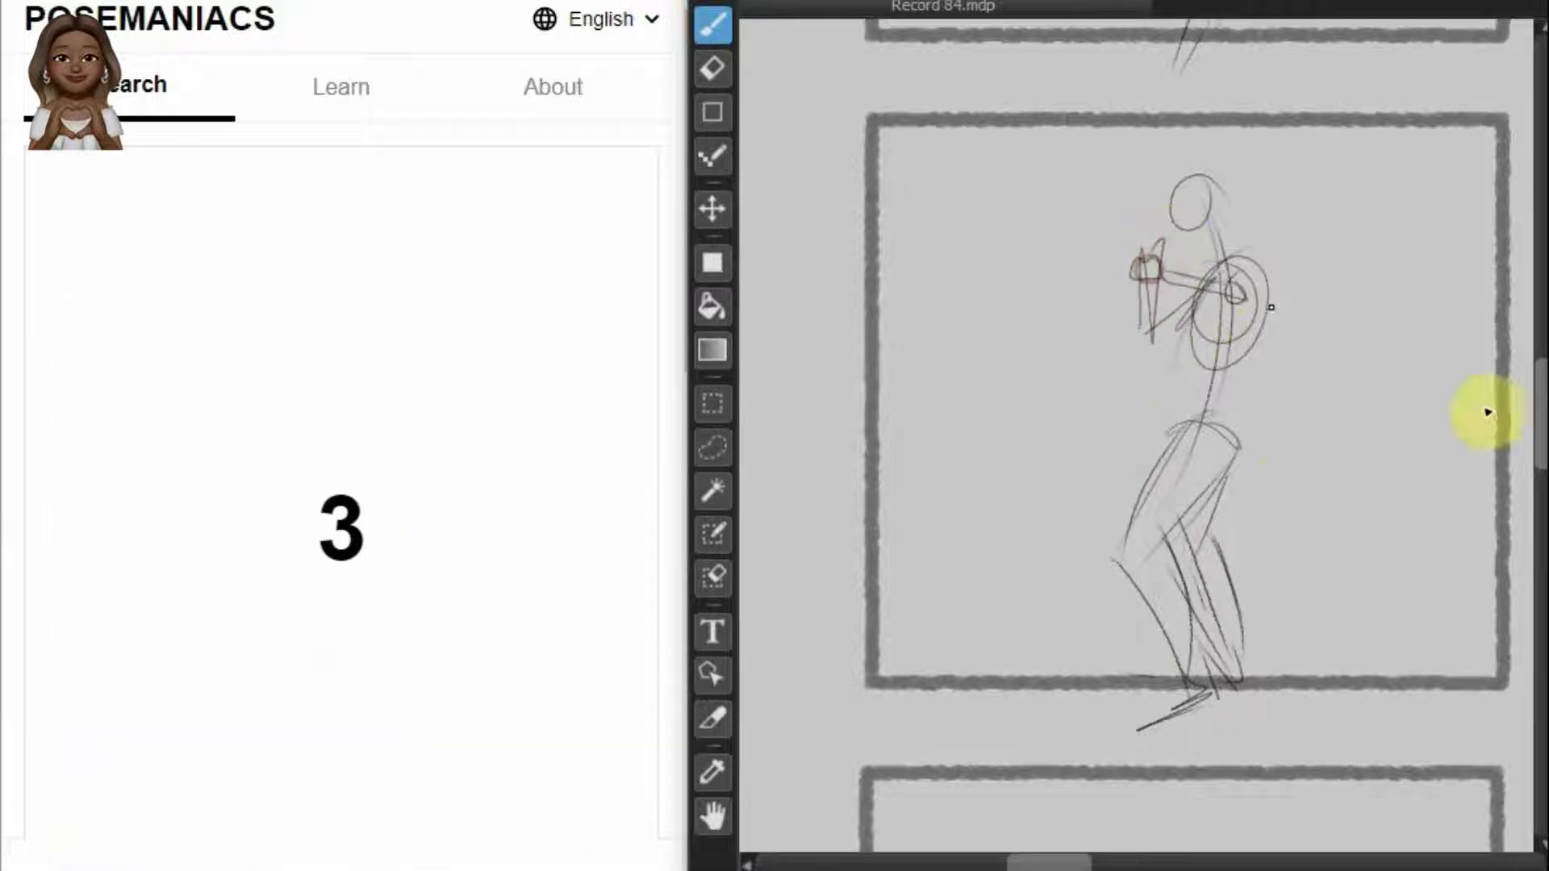
drag(1536, 455, 1527, 510)
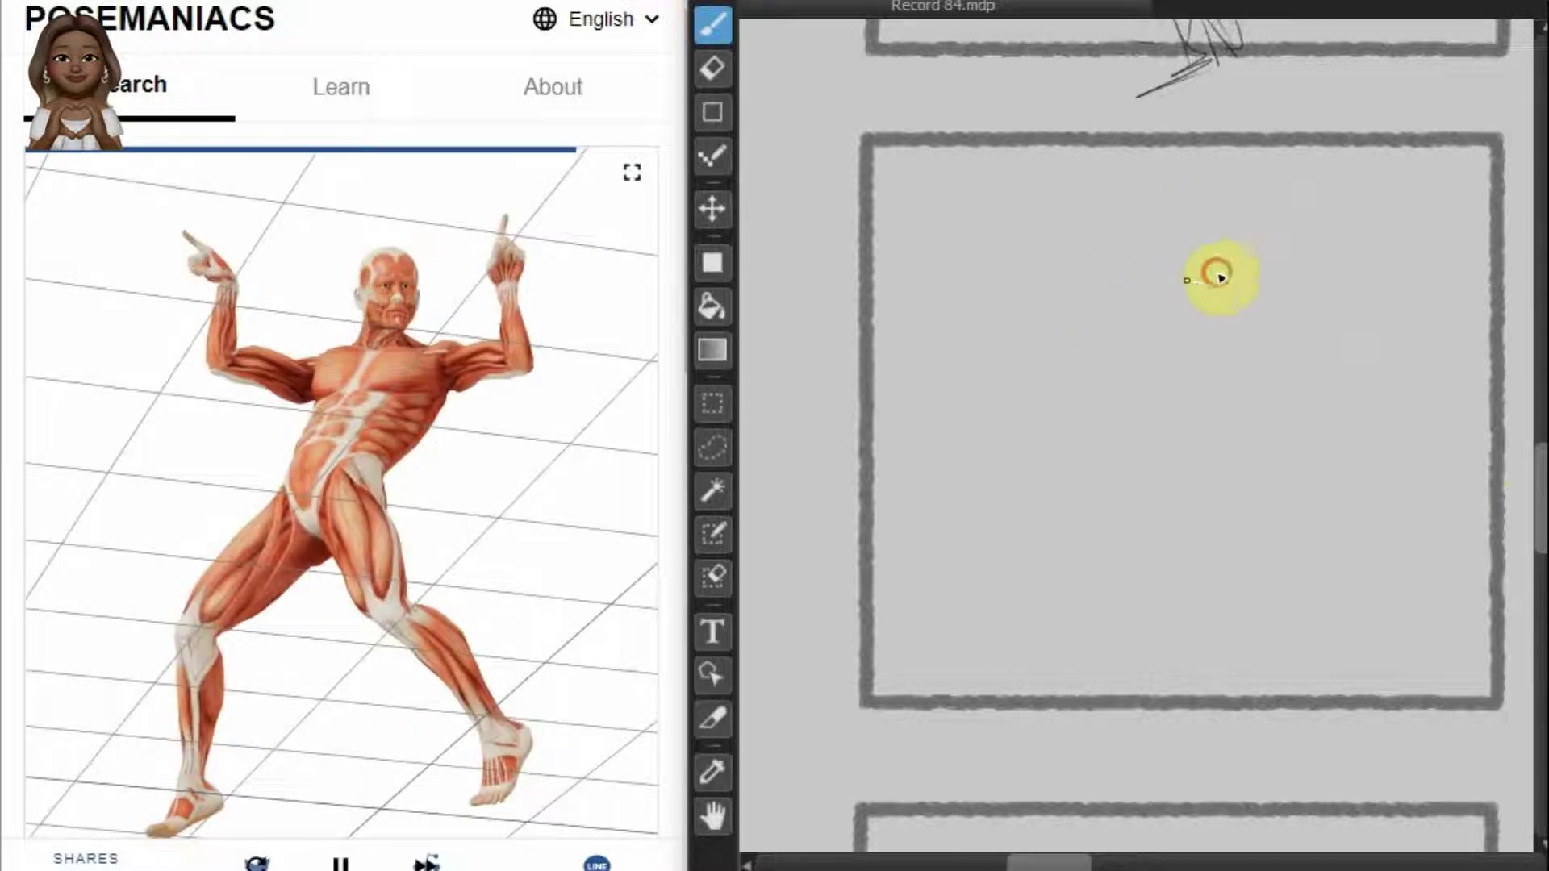
Step: Draw the gesture line, head, torso, wide legs, ground line and both raised arms, then scroll down
drag(1211, 274, 1251, 647)
mouse_move(1211, 190)
mouse_down()
mouse_move(1217, 242)
mouse_move(1262, 234)
mouse_move(1230, 191)
mouse_up()
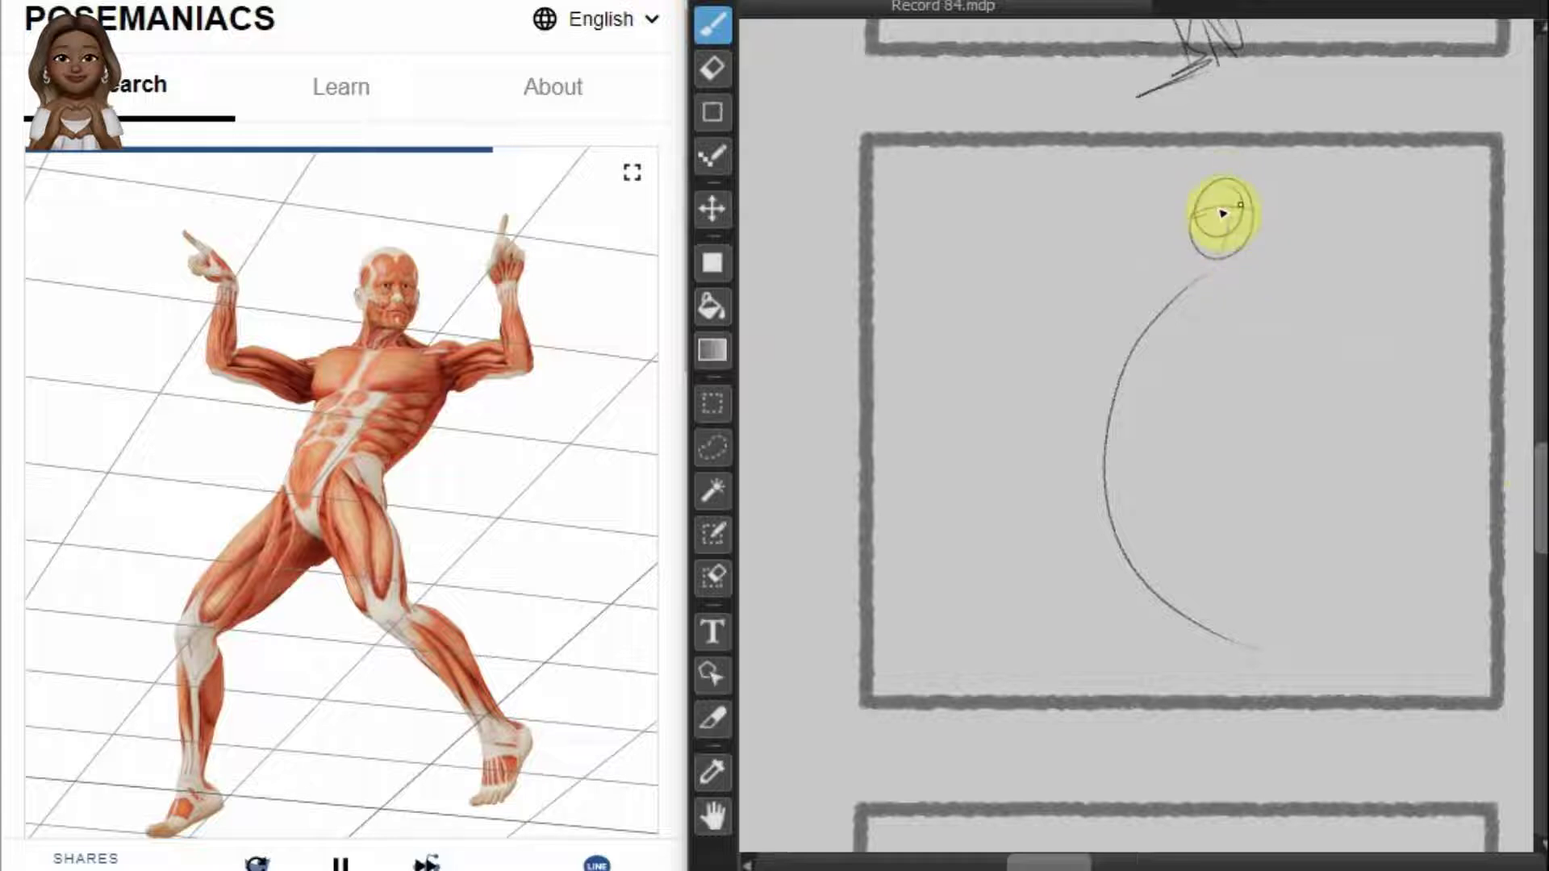
mouse_move(1186, 280)
mouse_down()
mouse_move(1238, 312)
mouse_move(1137, 315)
mouse_move(1151, 408)
mouse_move(1261, 284)
mouse_move(1218, 301)
mouse_up()
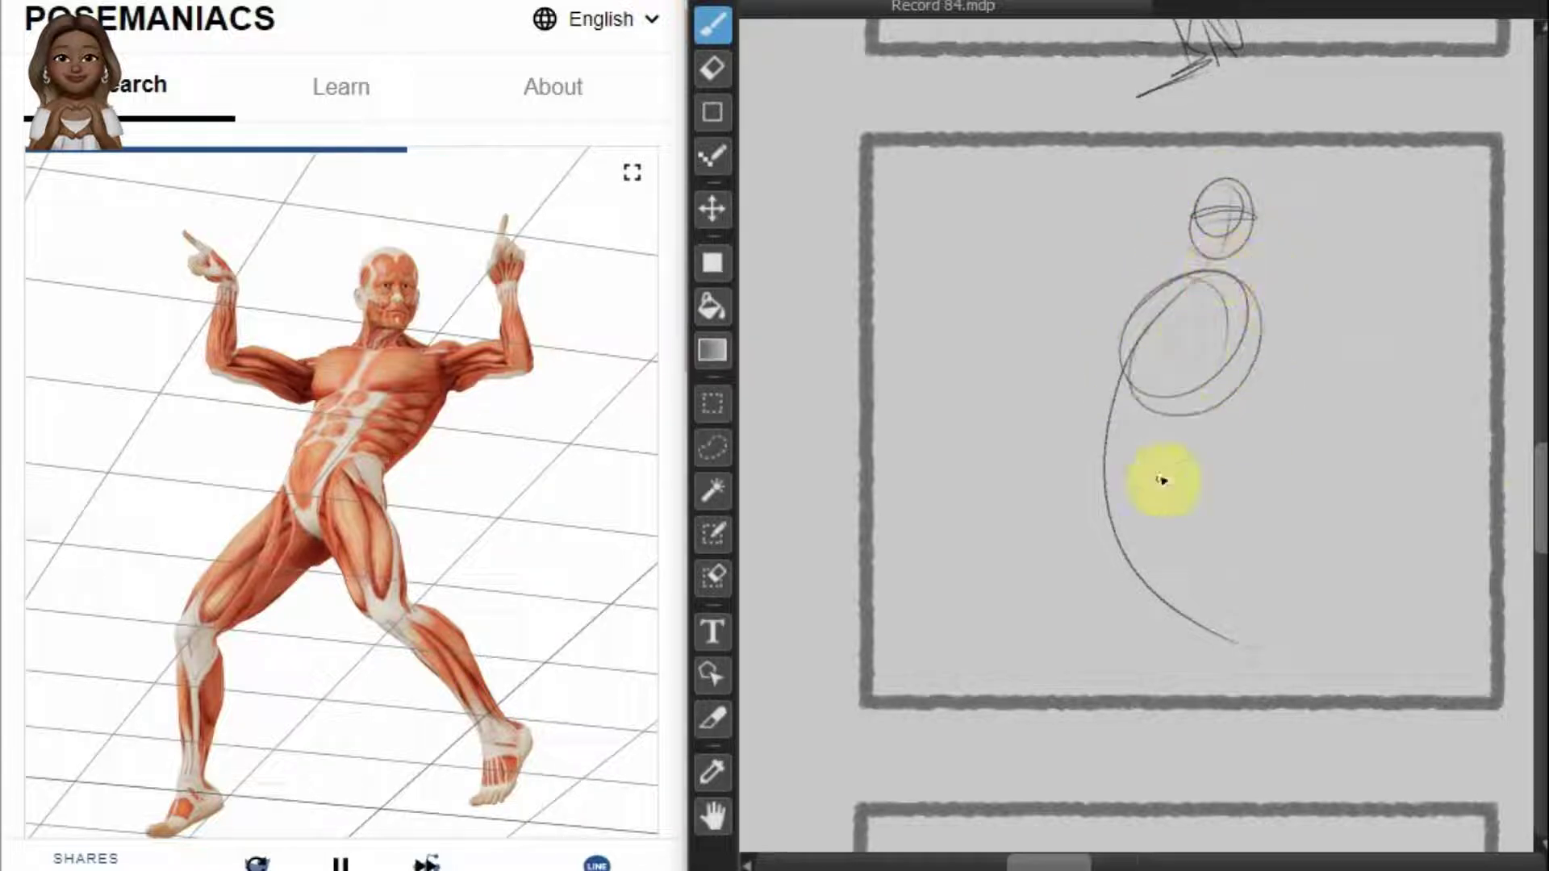
mouse_move(1178, 446)
mouse_down()
mouse_move(1089, 439)
mouse_move(1127, 564)
mouse_move(1388, 710)
mouse_up()
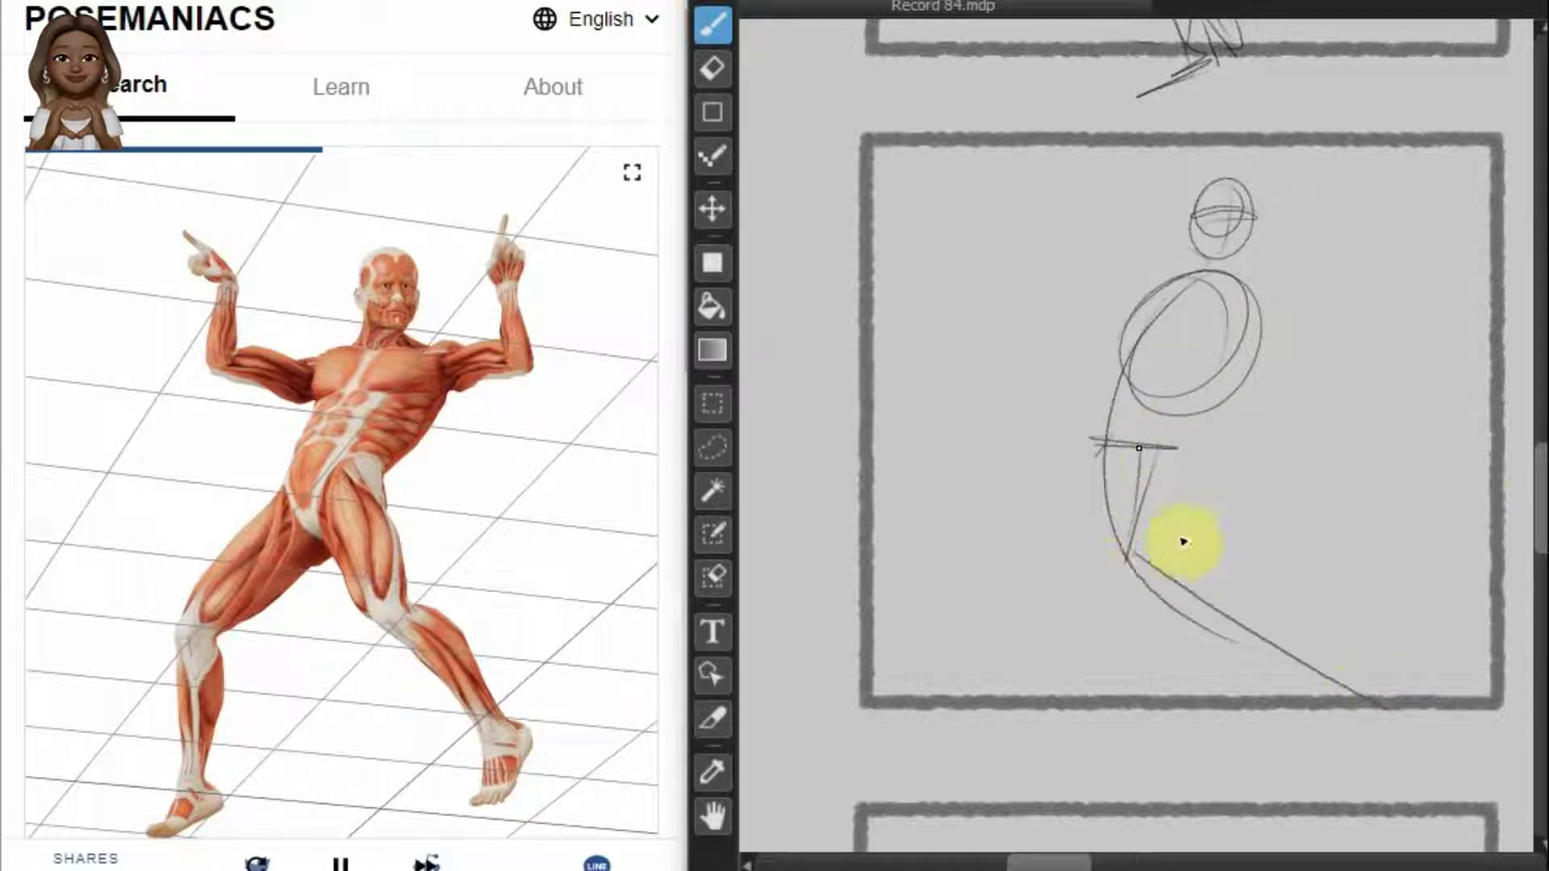
drag(978, 555, 1014, 677)
drag(1398, 737, 994, 739)
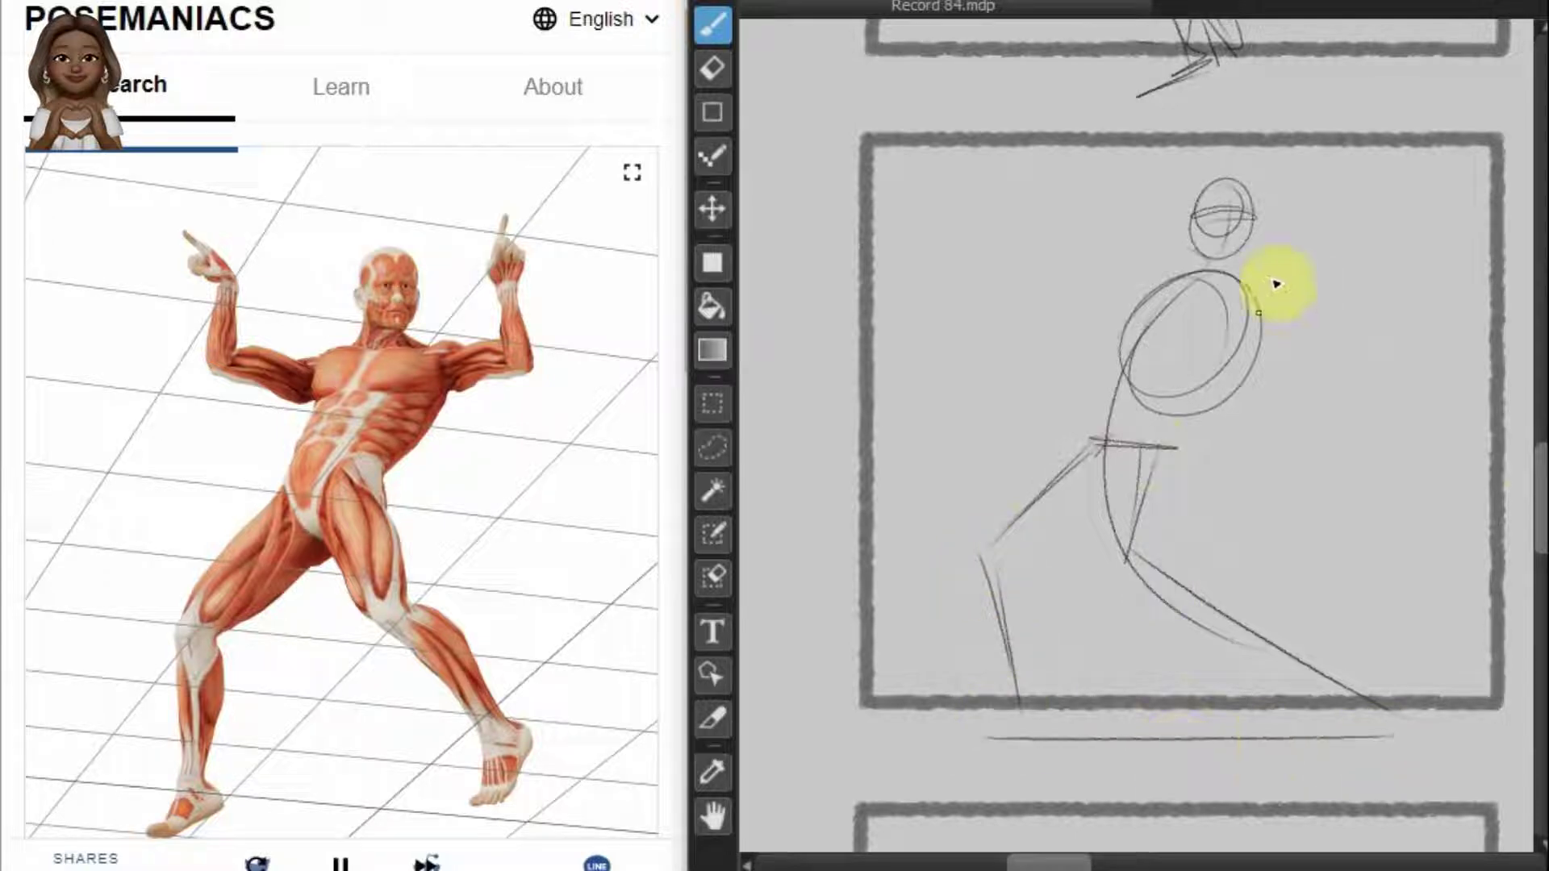
mouse_move(1222, 329)
mouse_down()
mouse_move(1387, 311)
mouse_move(1395, 171)
mouse_up()
mouse_move(1162, 305)
mouse_down()
mouse_move(1044, 318)
mouse_move(1041, 213)
mouse_move(936, 174)
mouse_up()
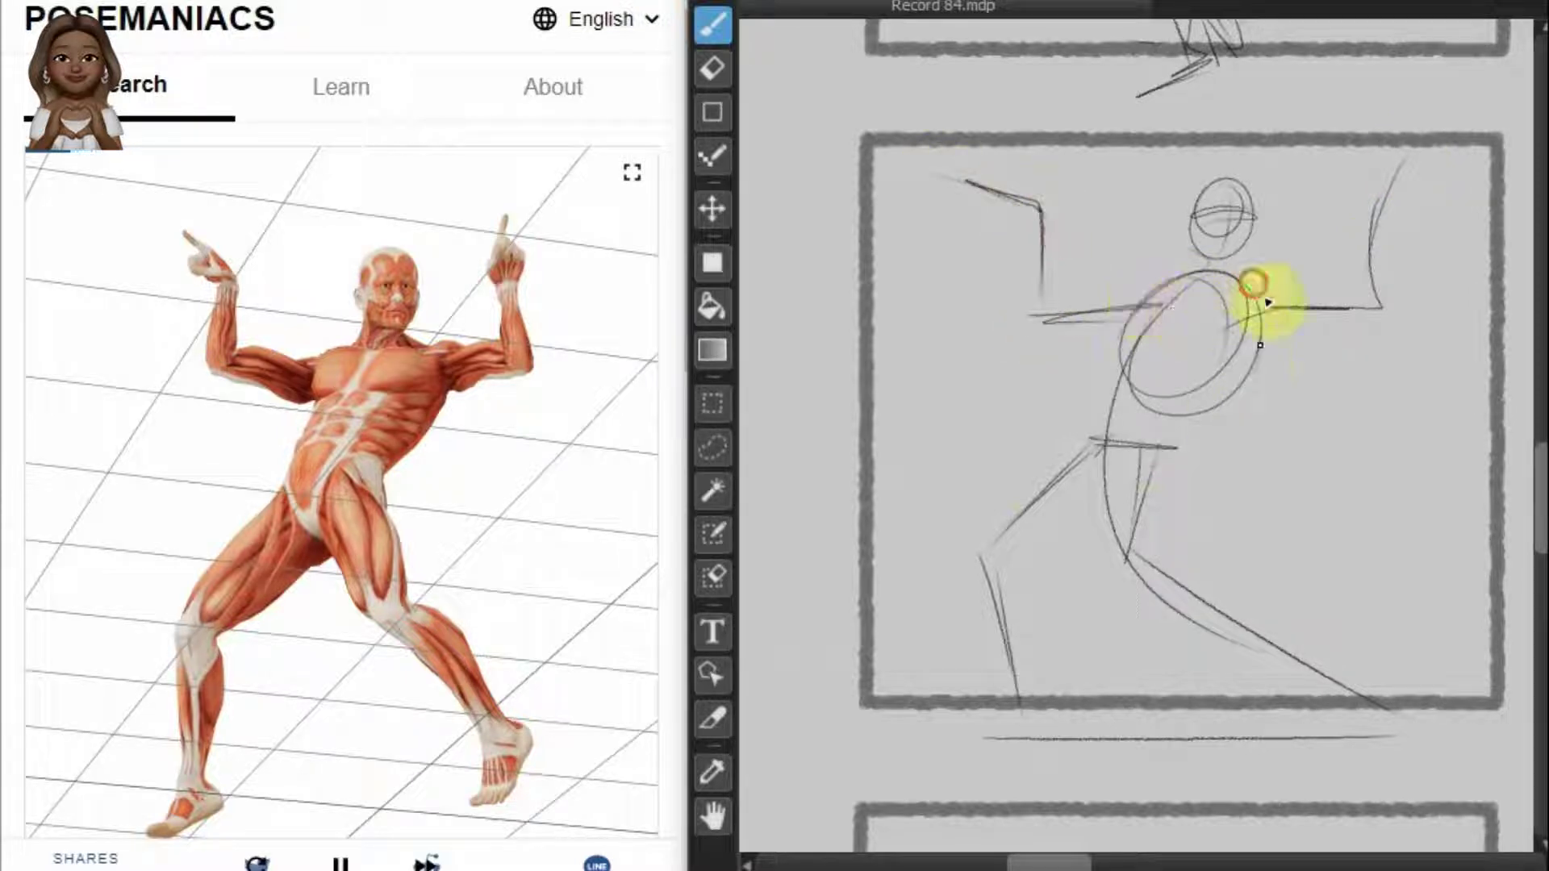
drag(1268, 302, 1197, 429)
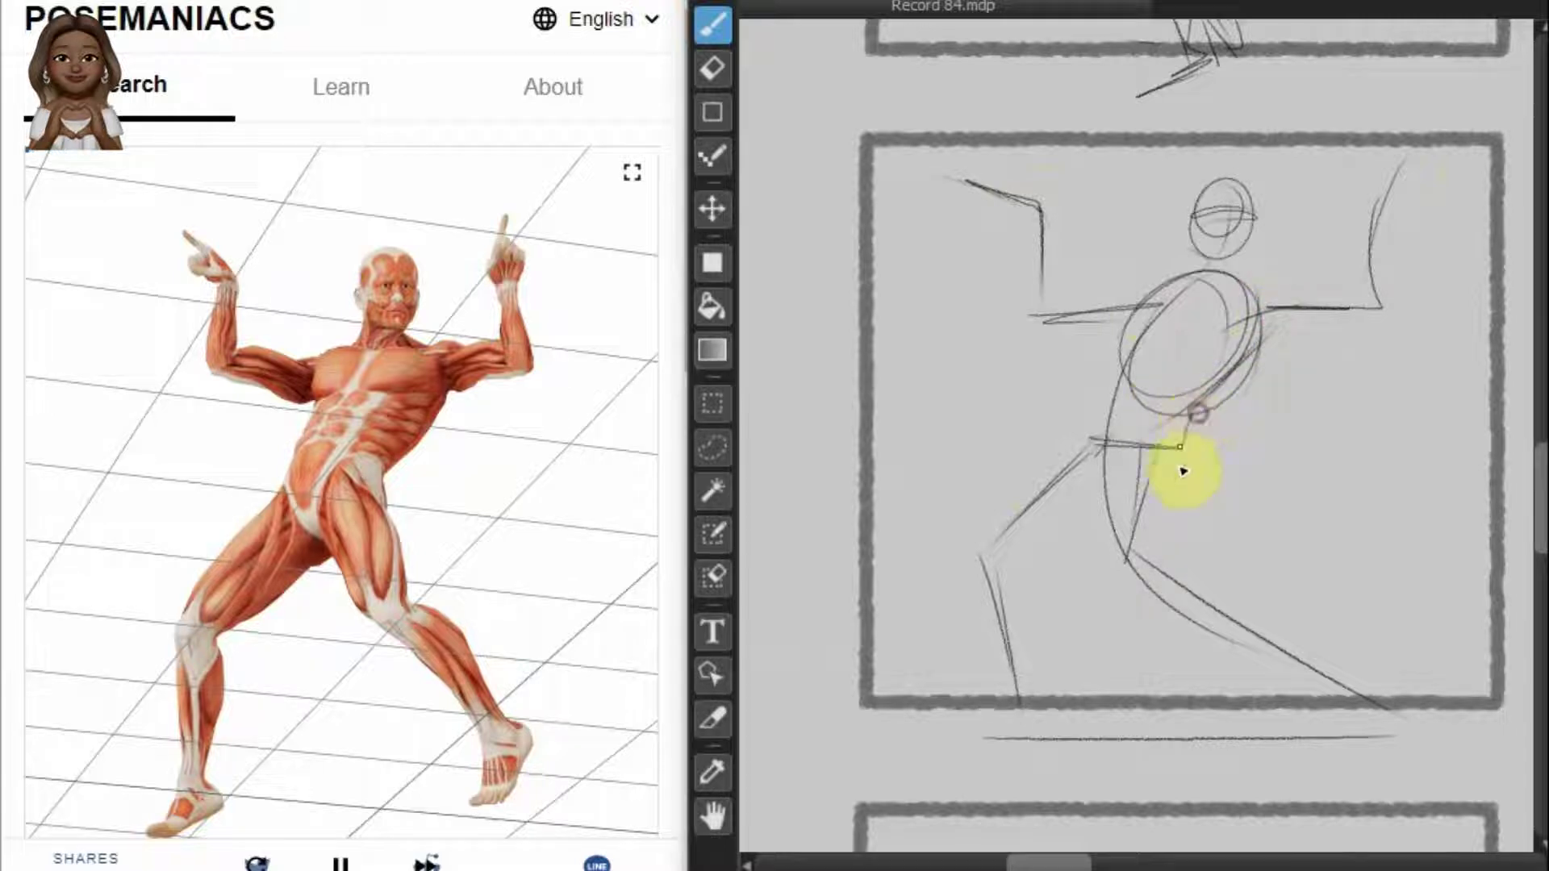
drag(1539, 514, 1525, 615)
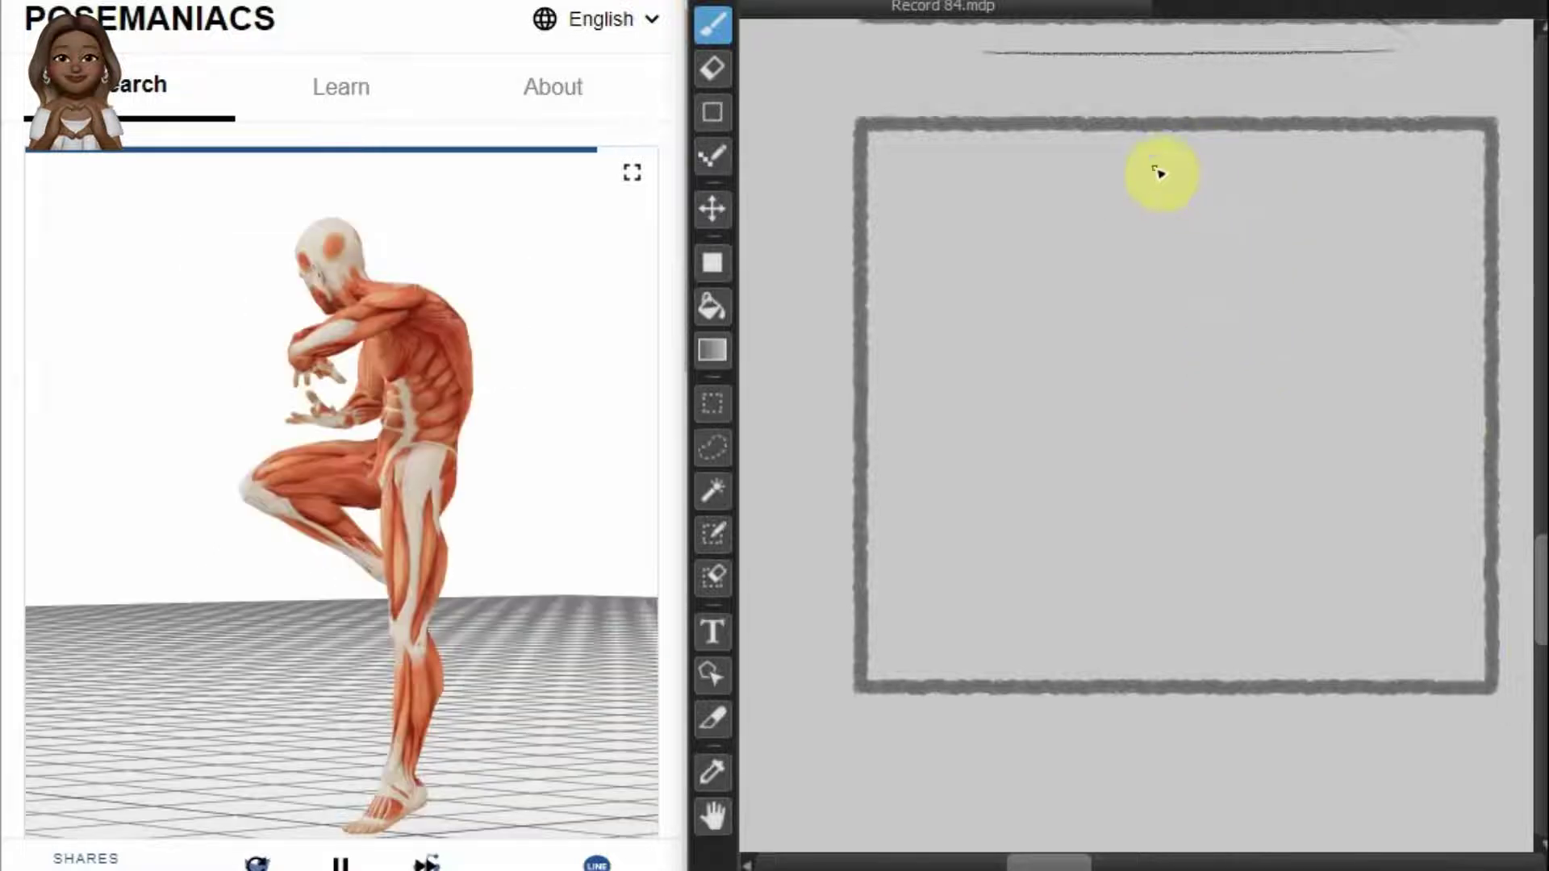
Step: Sketch the line of action, head, chest, standing leg, raised thigh and bent arms
drag(1176, 214, 1250, 645)
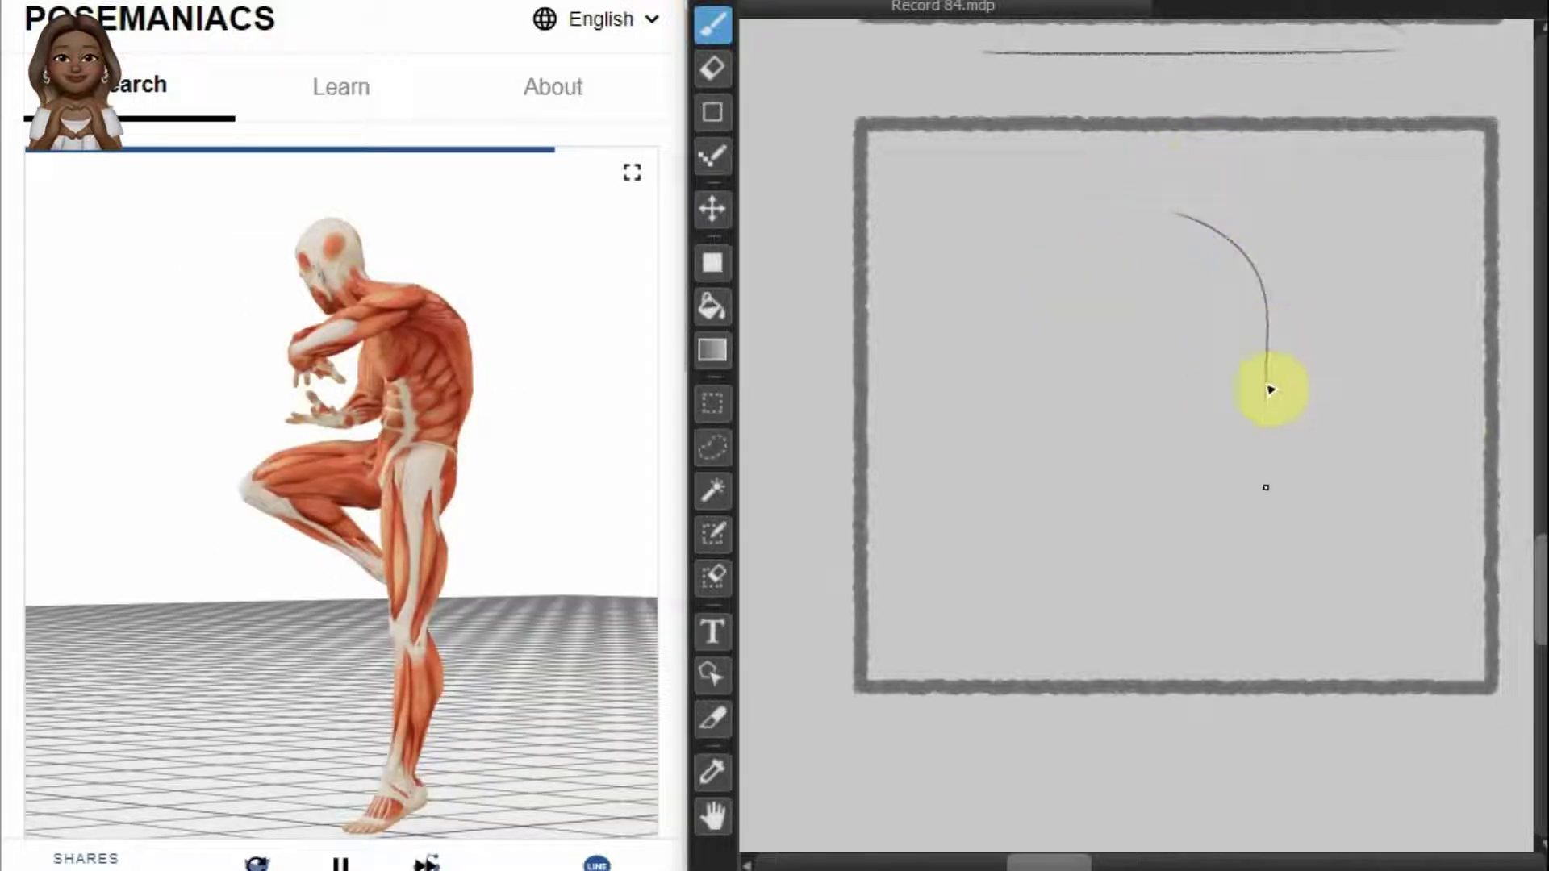
drag(1145, 171, 1106, 166)
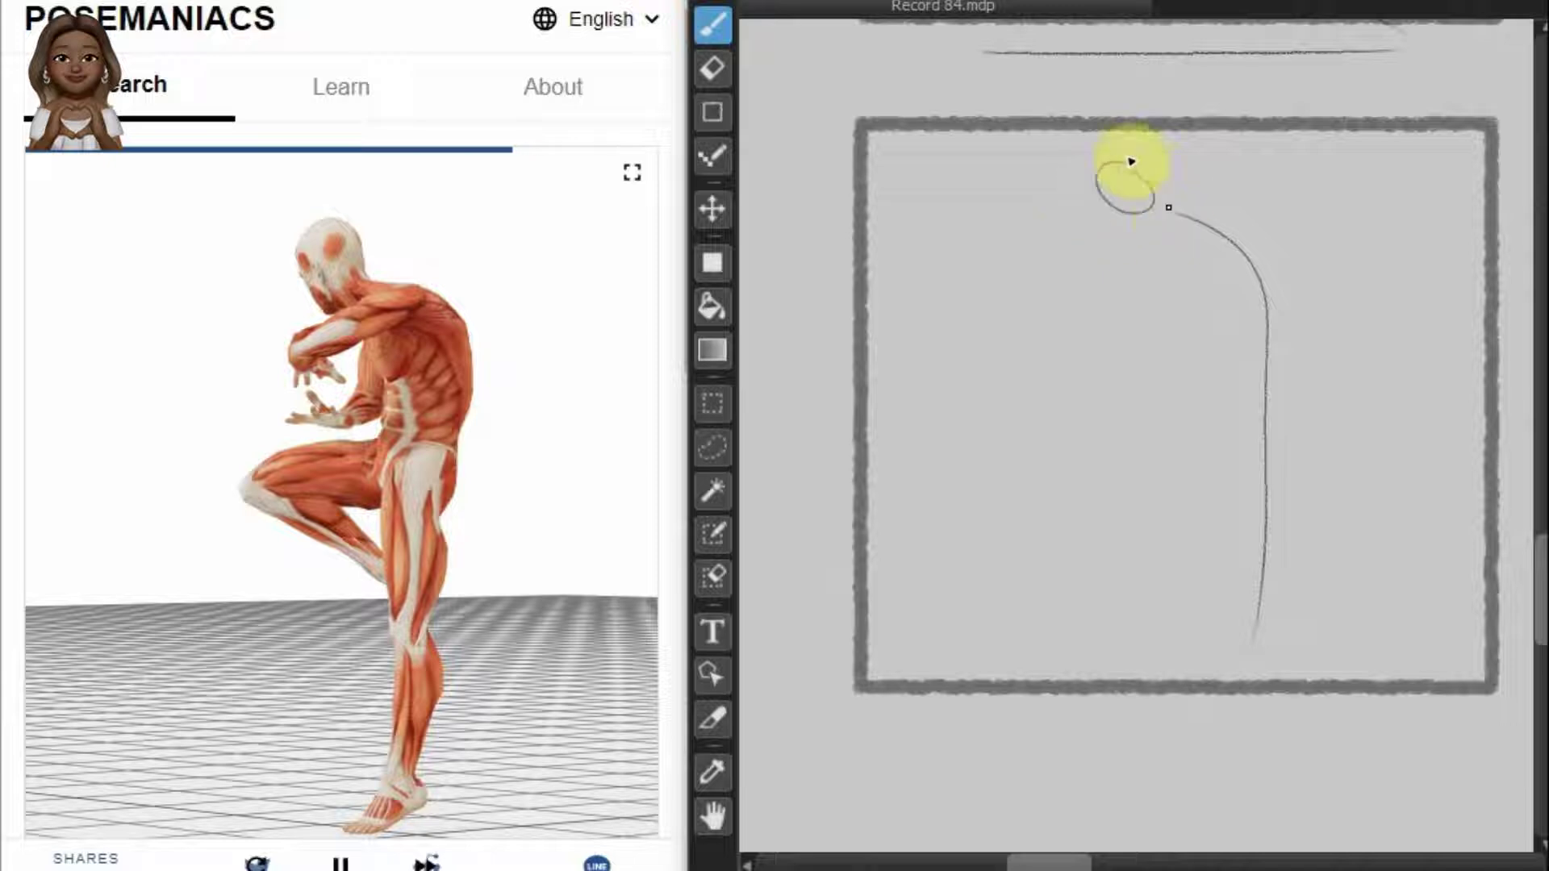
mouse_move(1173, 211)
mouse_down()
mouse_move(1199, 321)
mouse_move(1279, 363)
mouse_move(1210, 214)
mouse_move(1197, 352)
mouse_move(1286, 390)
mouse_move(1220, 407)
mouse_move(1235, 500)
mouse_up()
drag(1224, 391, 1236, 504)
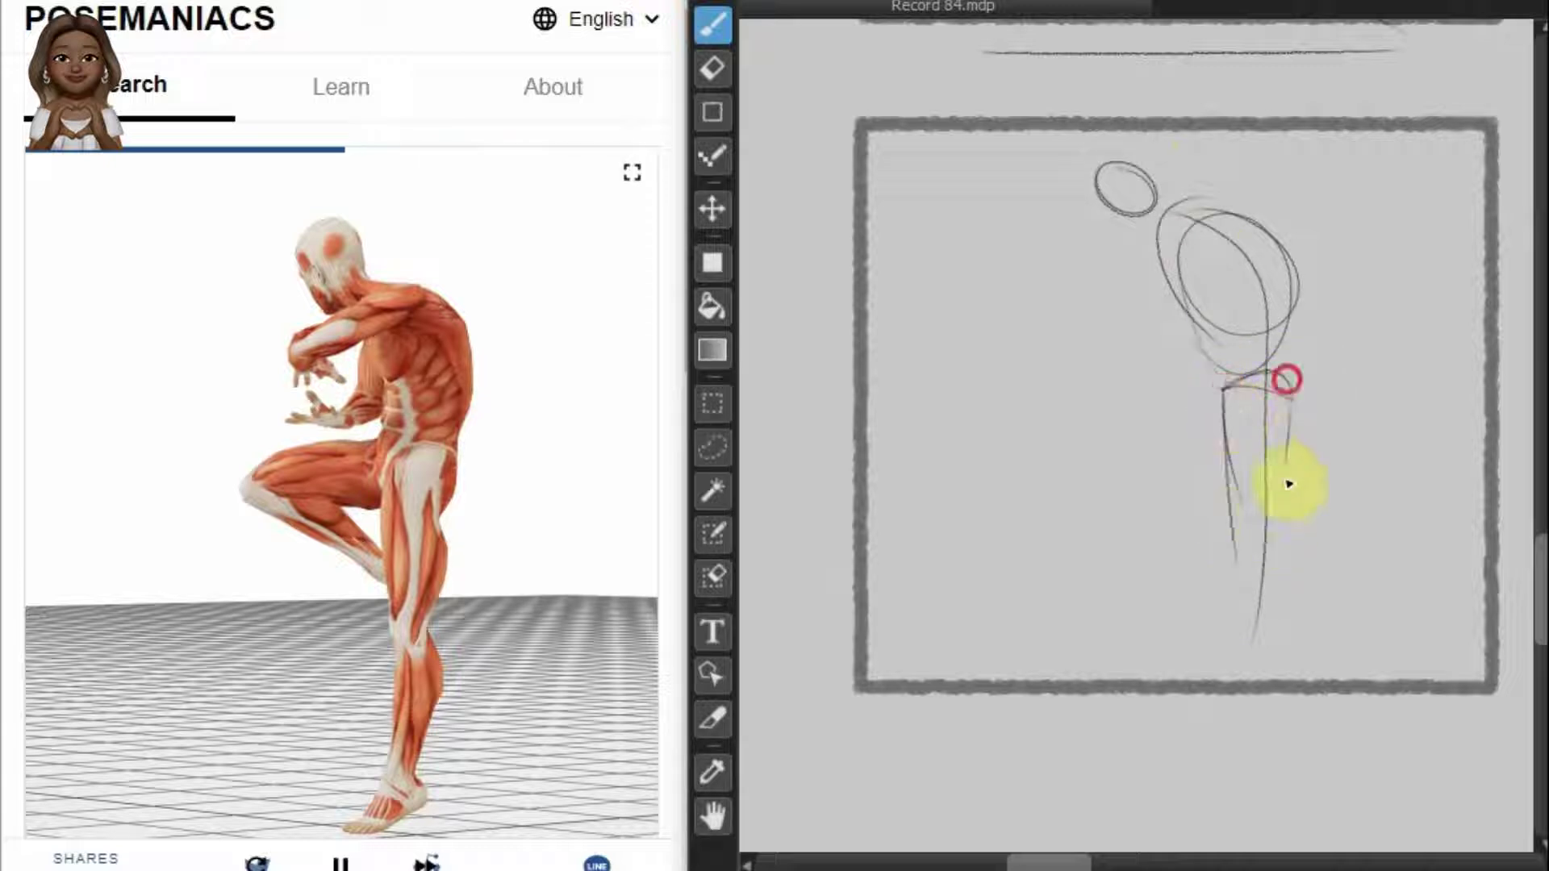
mouse_move(1271, 541)
mouse_down()
mouse_move(1238, 730)
mouse_move(1244, 592)
mouse_move(1252, 666)
mouse_move(1213, 736)
mouse_move(1266, 658)
mouse_move(1194, 749)
mouse_up()
click(1127, 285)
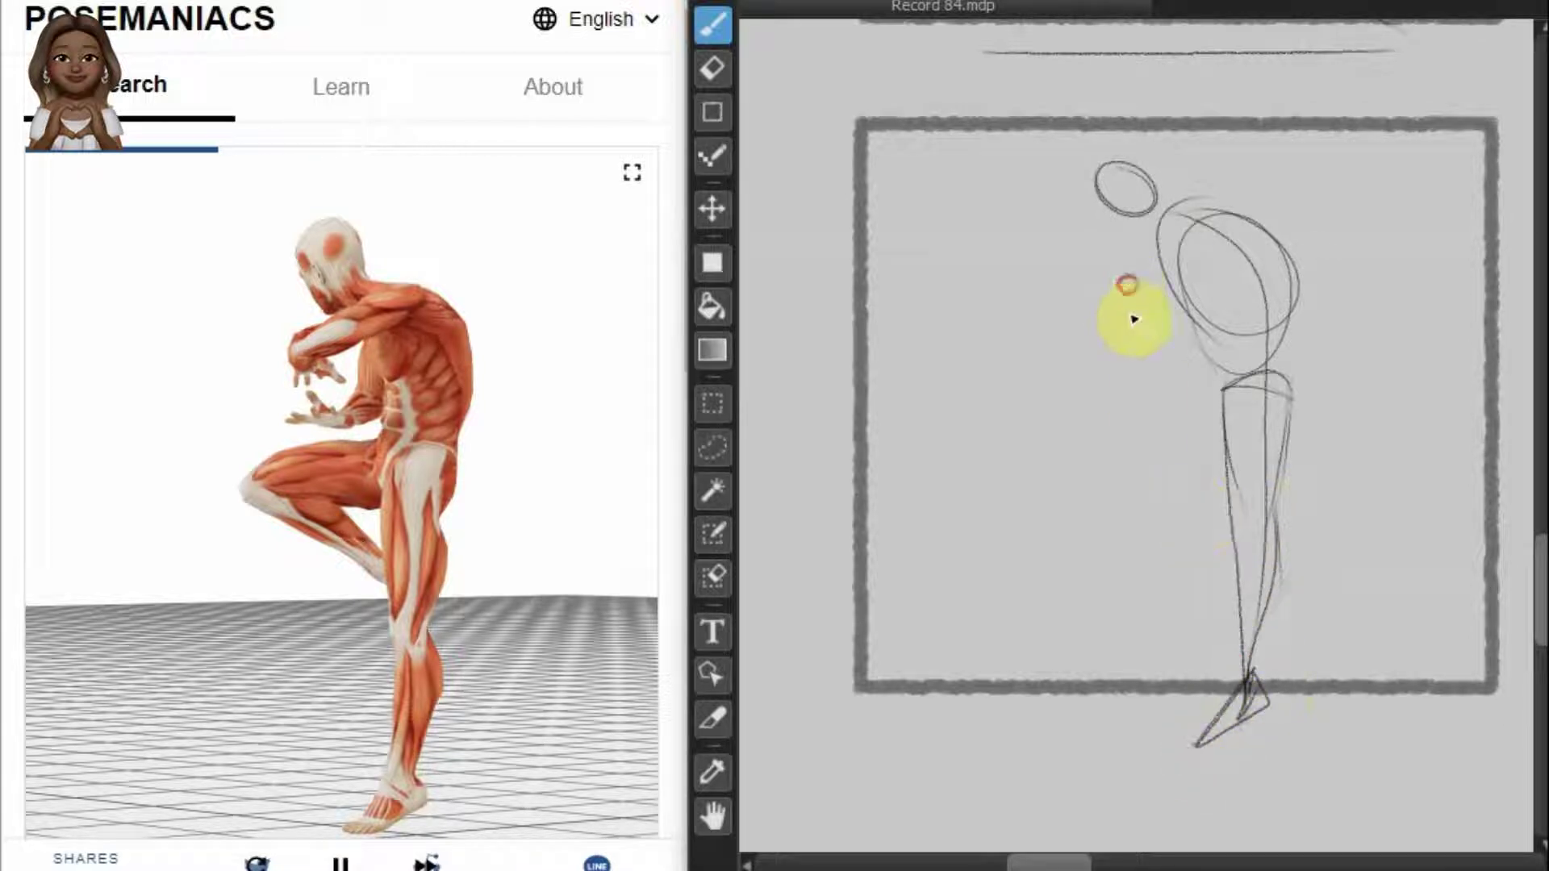
mouse_move(1242, 381)
mouse_down()
mouse_move(1078, 398)
mouse_move(1227, 495)
mouse_up()
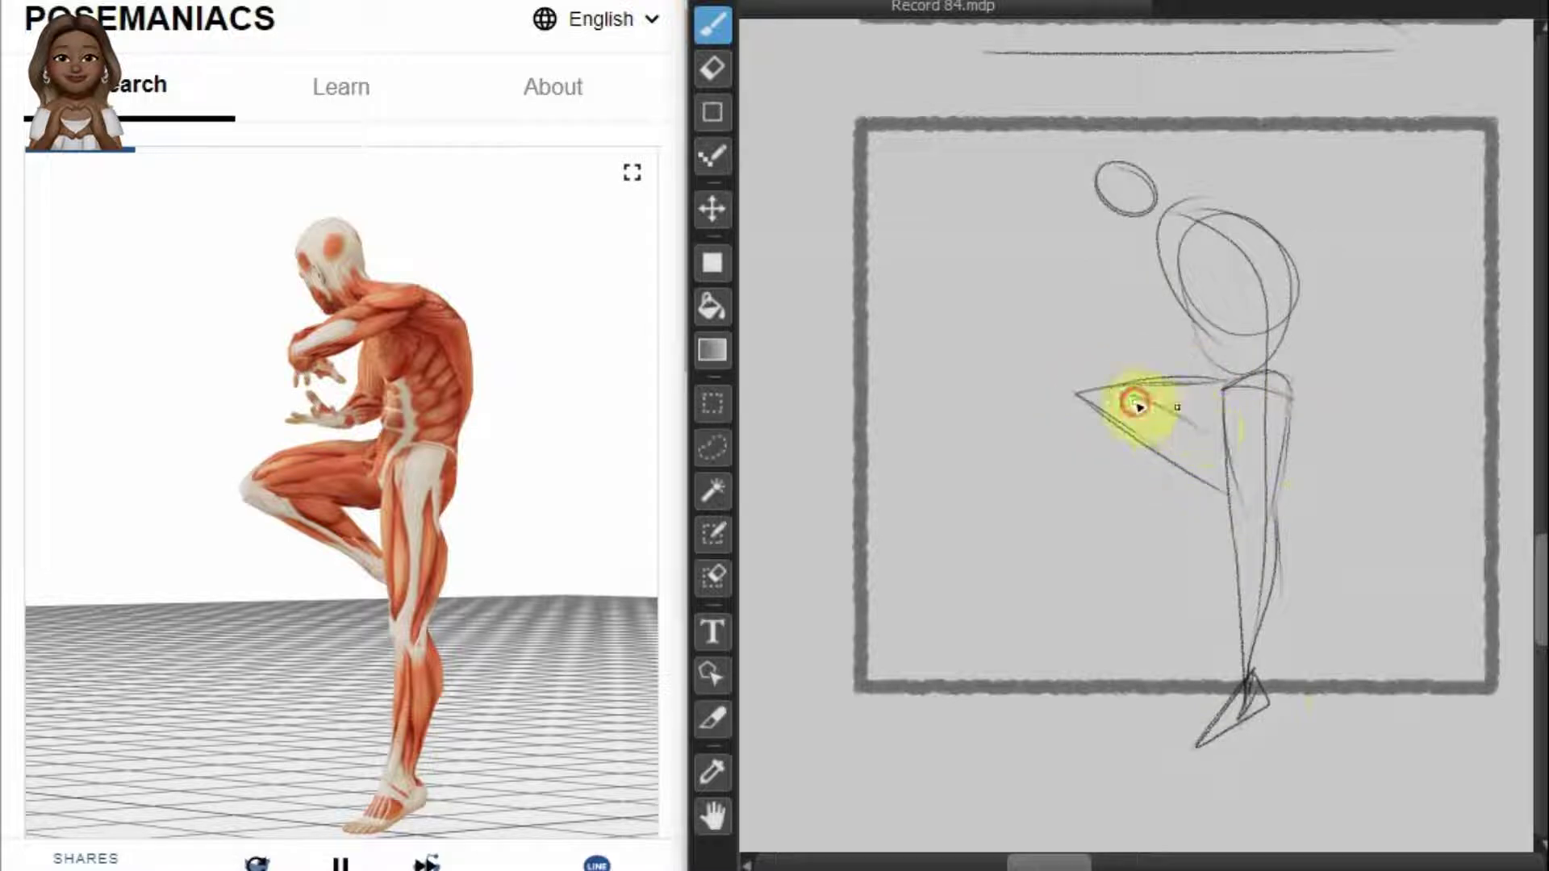
drag(1130, 401, 1226, 464)
mouse_move(1124, 257)
mouse_down()
mouse_move(1222, 222)
mouse_move(1136, 272)
mouse_move(1193, 307)
mouse_move(1182, 319)
mouse_up()
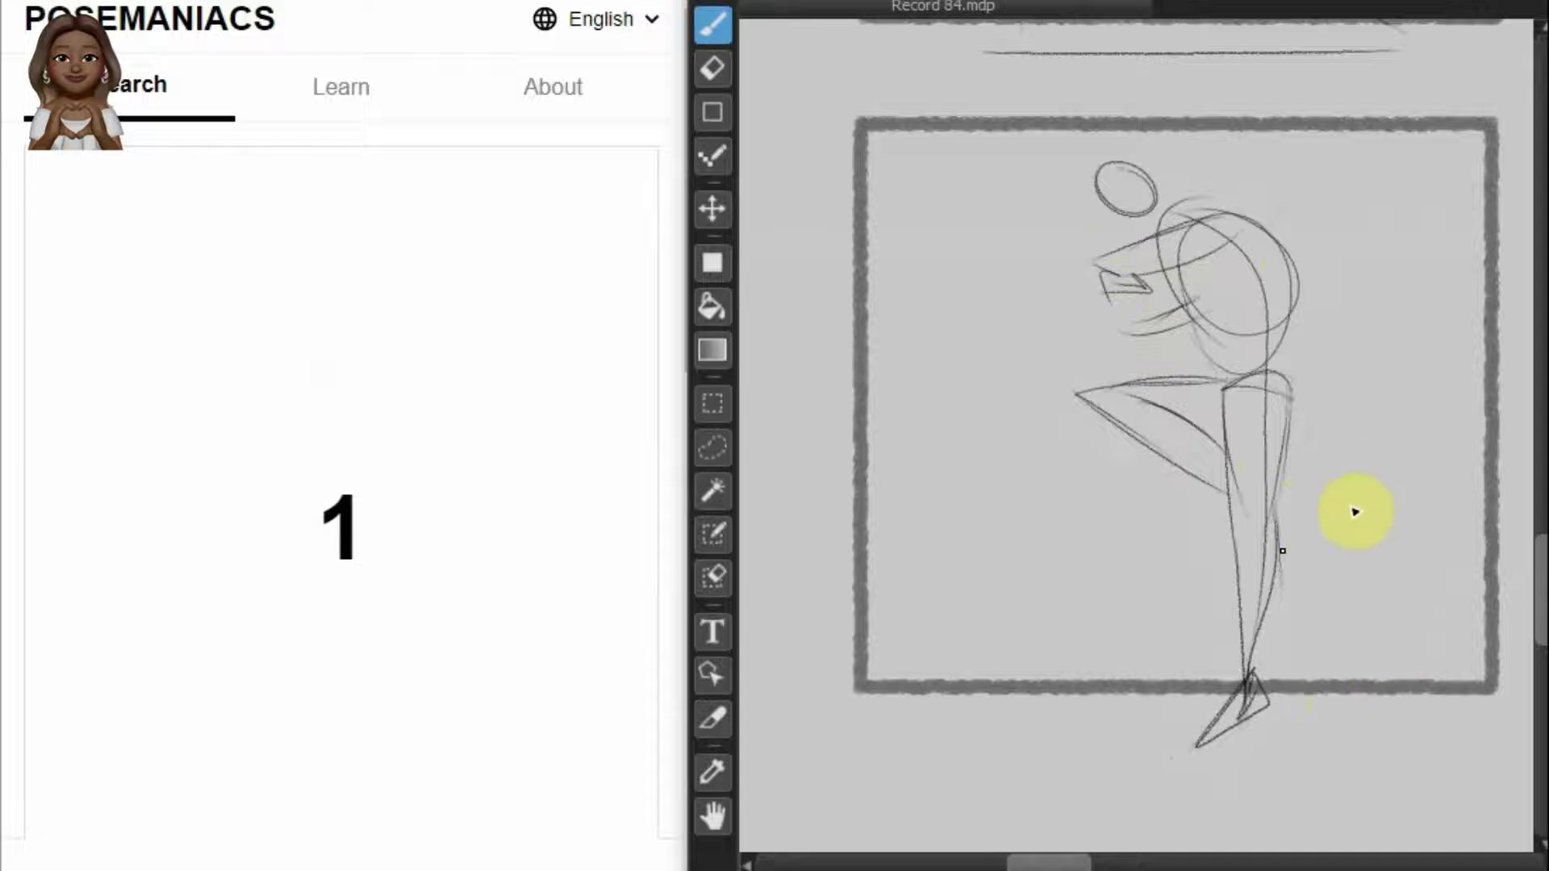
Step: Zoom into the next template frame and draw the lunge's line of action, head and ribcage
scroll(1355, 511, up, 5)
scroll(1182, 518, down, 5)
scroll(1224, 546, down, 3)
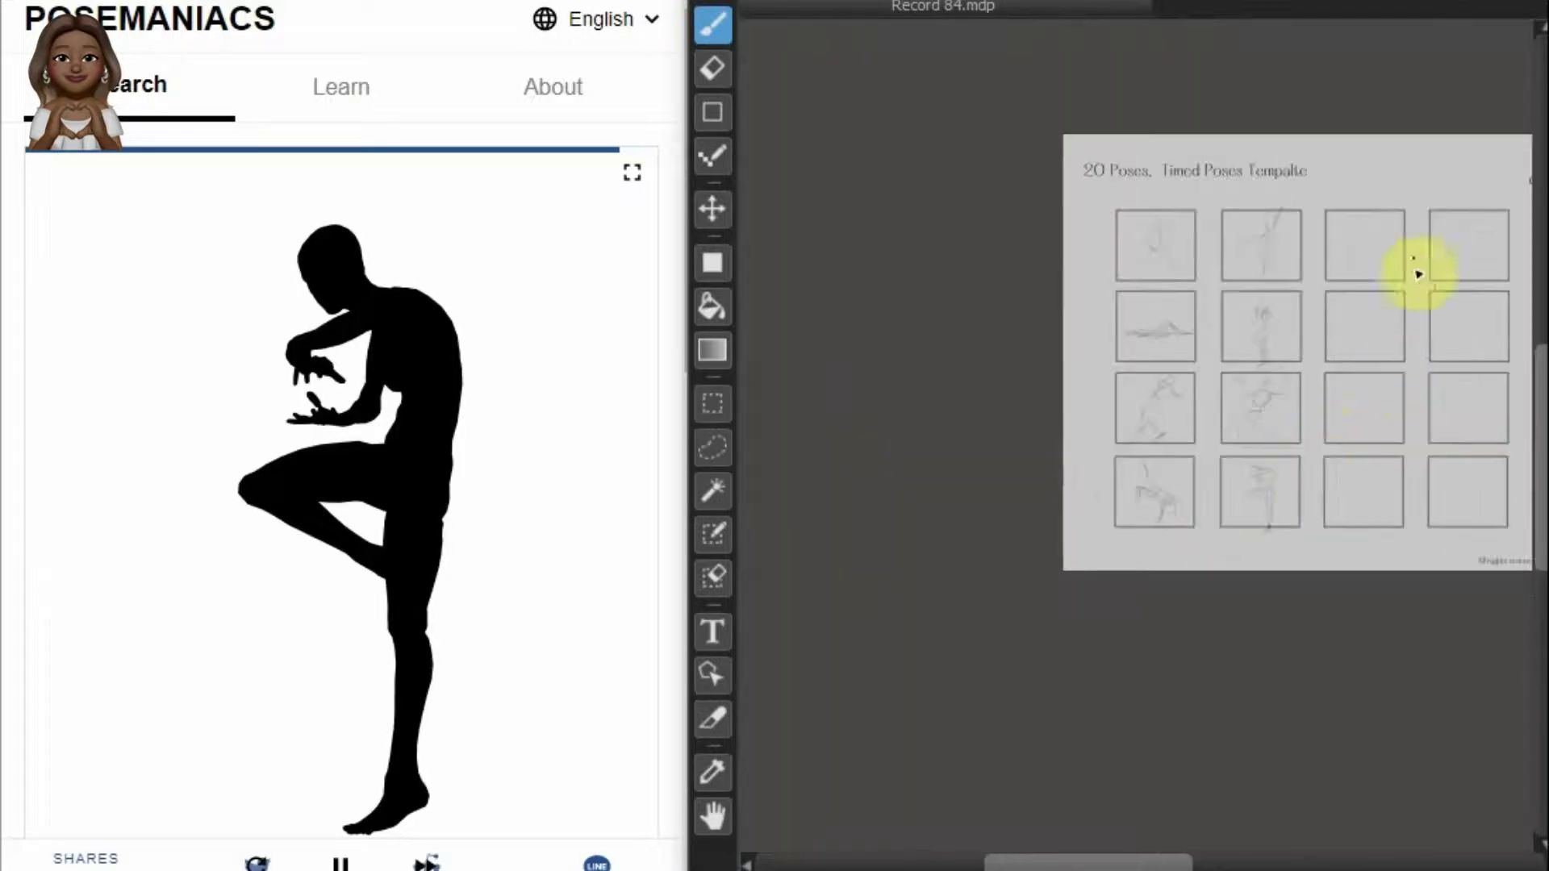
scroll(1404, 234, up, 3)
scroll(1258, 206, up, 2)
scroll(1073, 178, up, 1)
scroll(1291, 202, down, 1)
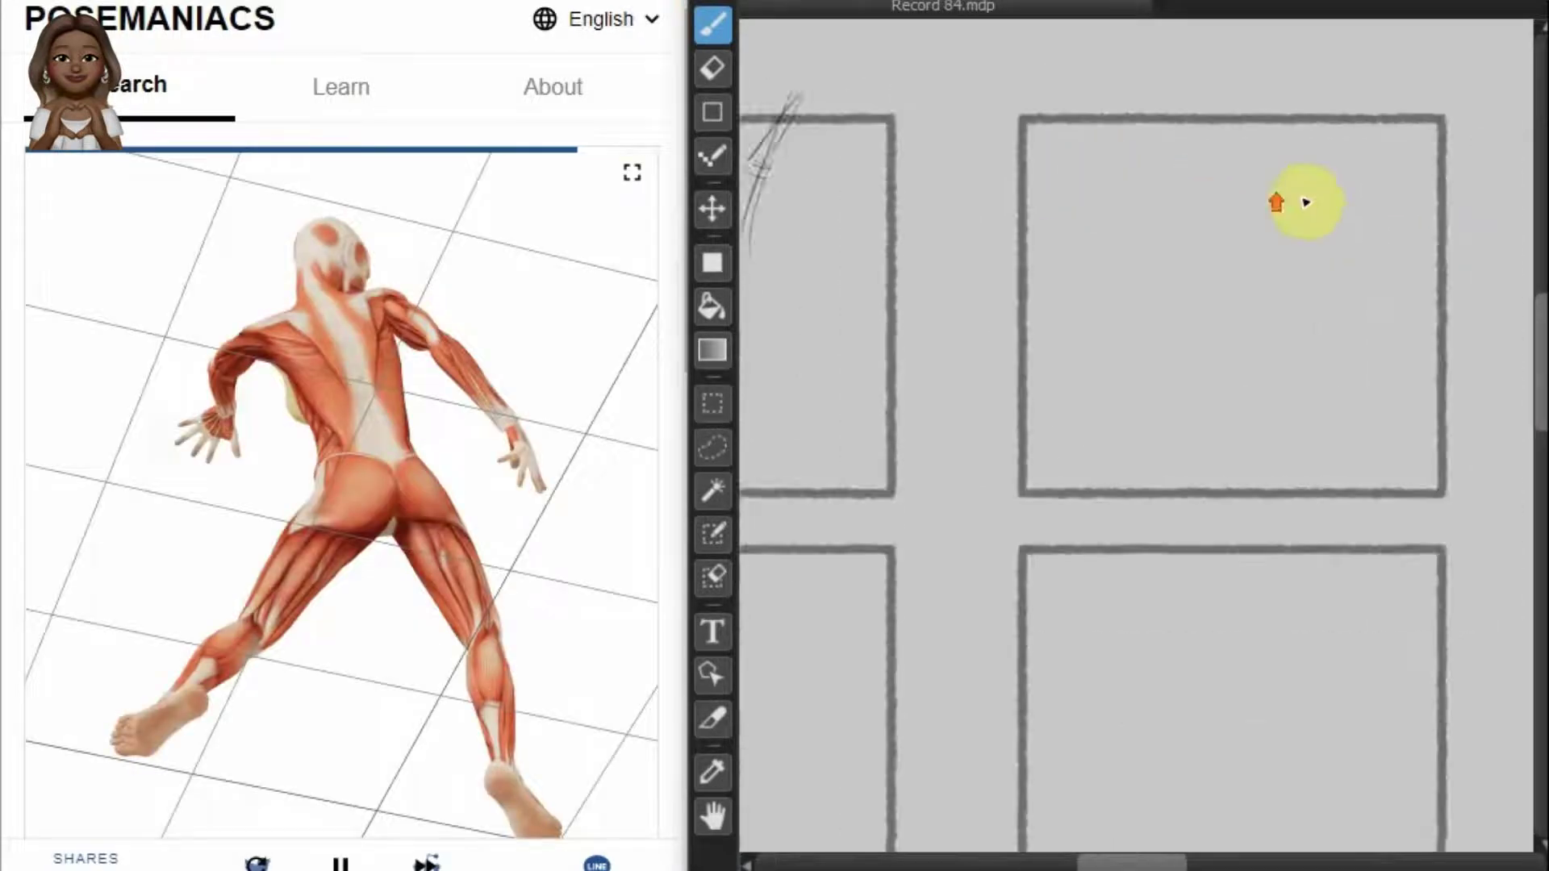
scroll(1306, 202, up, 2)
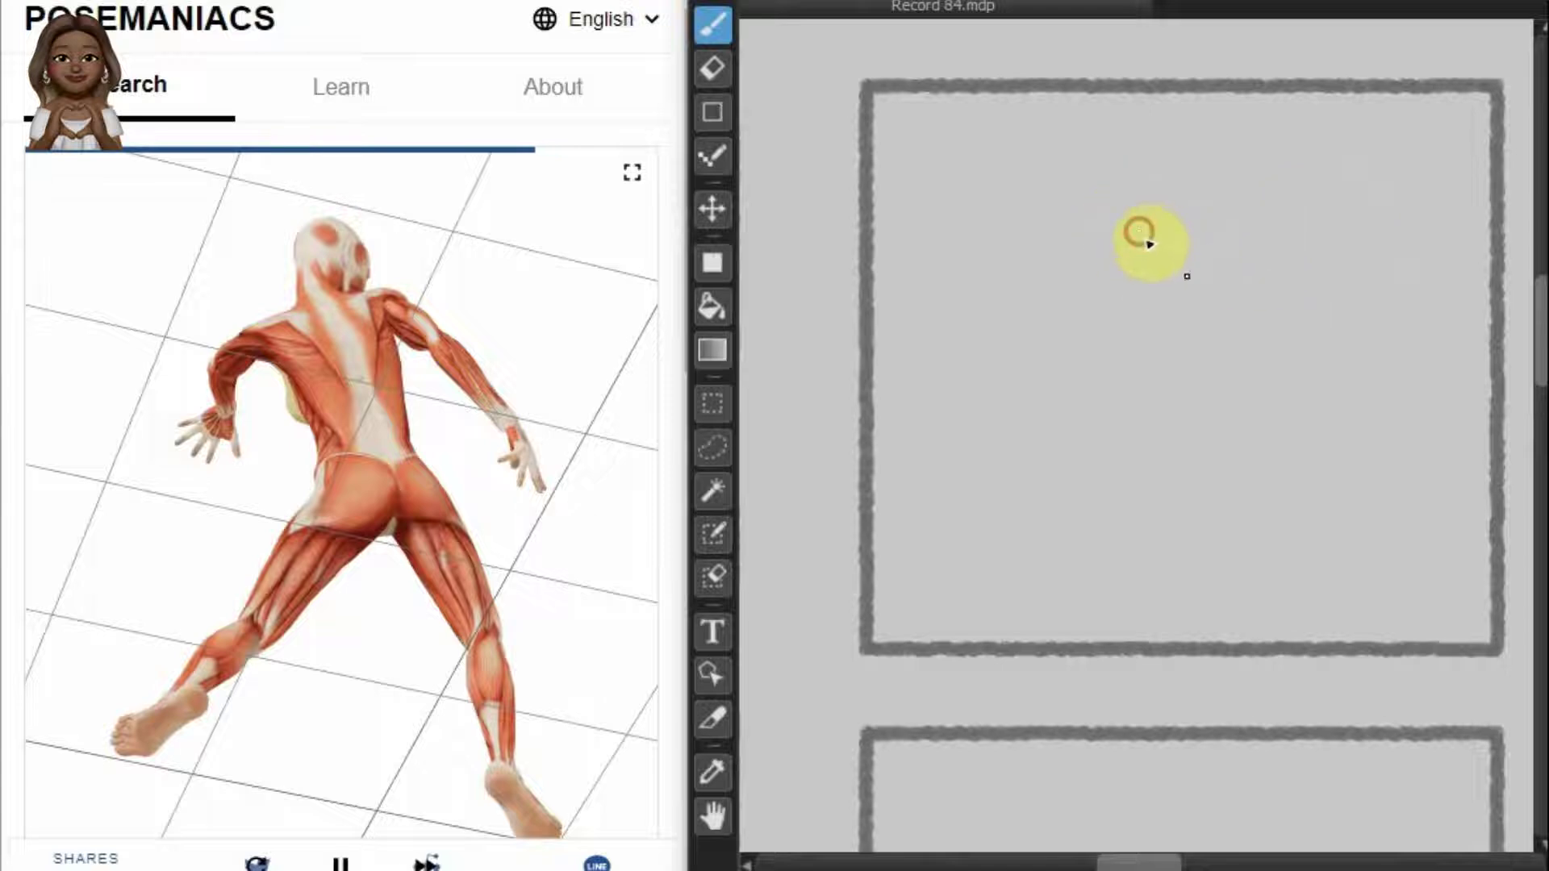
drag(1147, 239, 1360, 617)
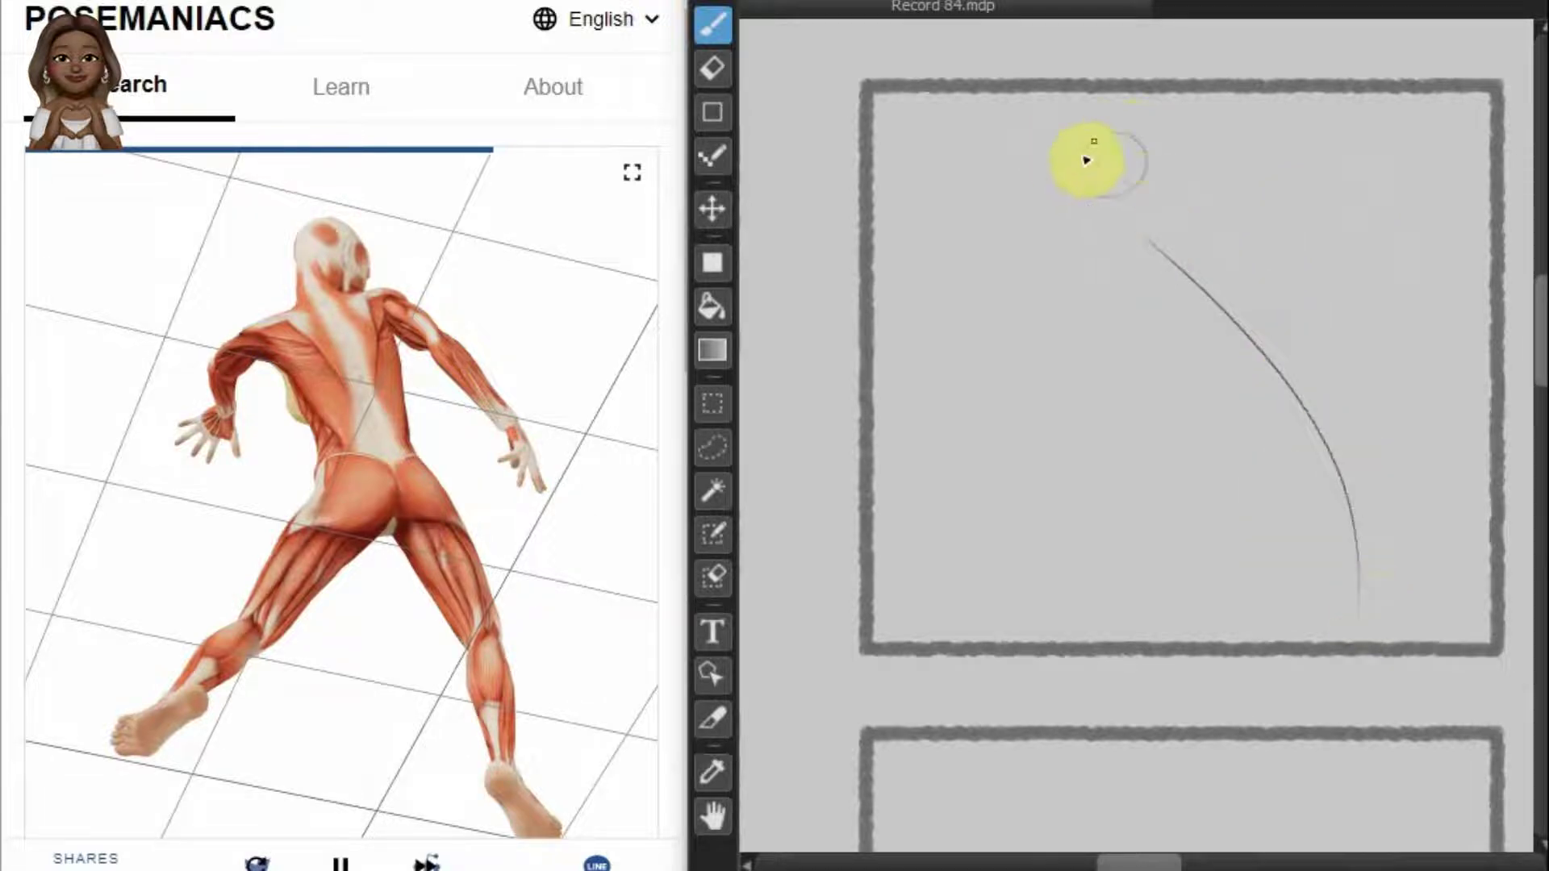
mouse_move(1089, 156)
mouse_down()
mouse_move(1138, 190)
mouse_move(1114, 298)
mouse_up()
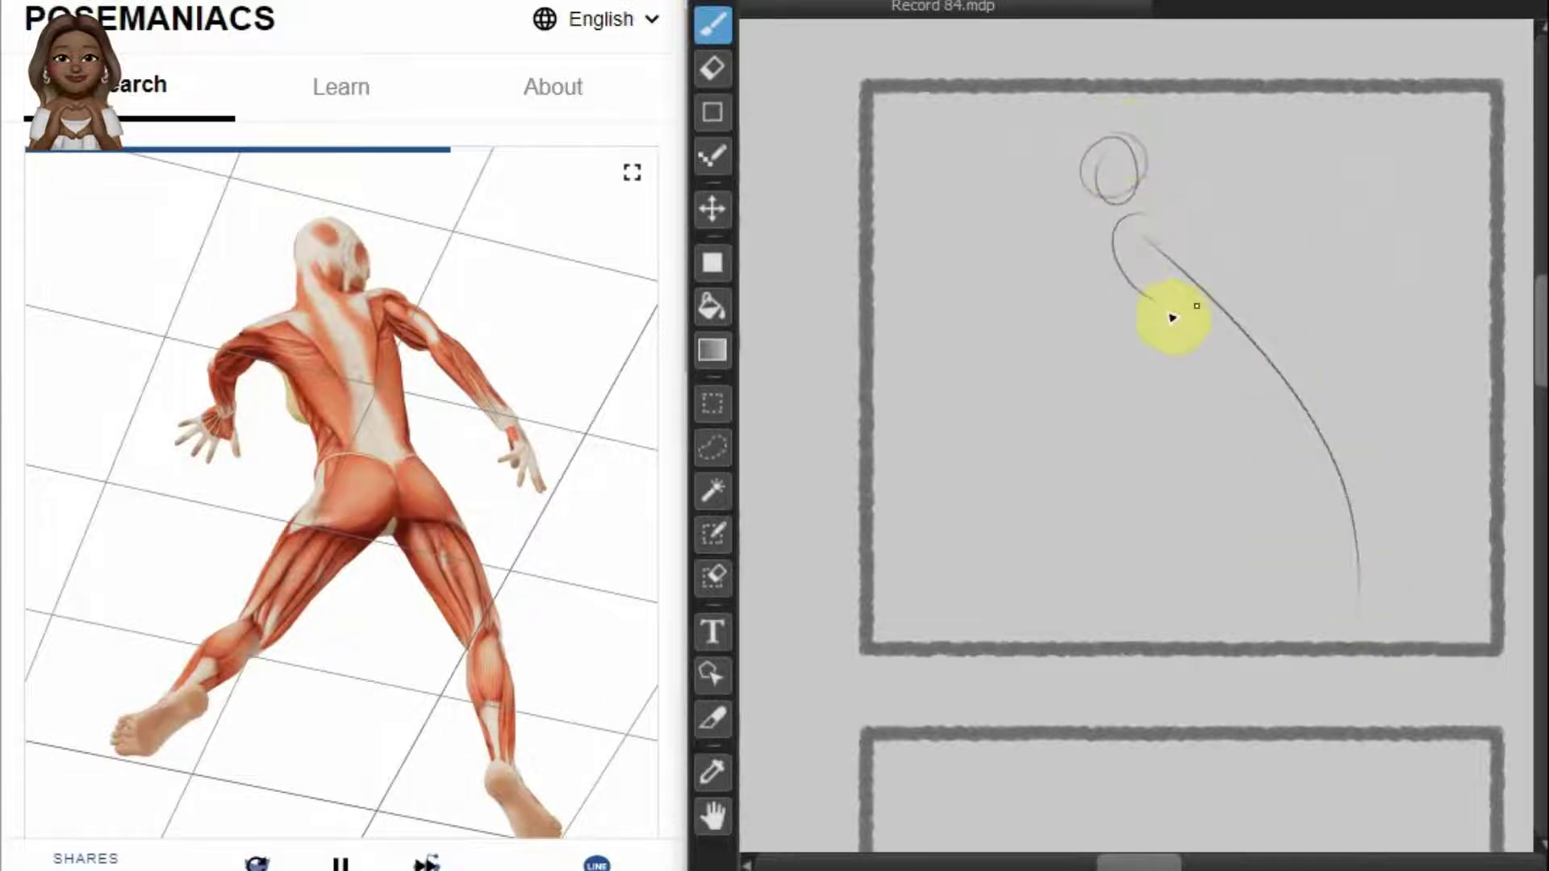
drag(1141, 218, 1186, 307)
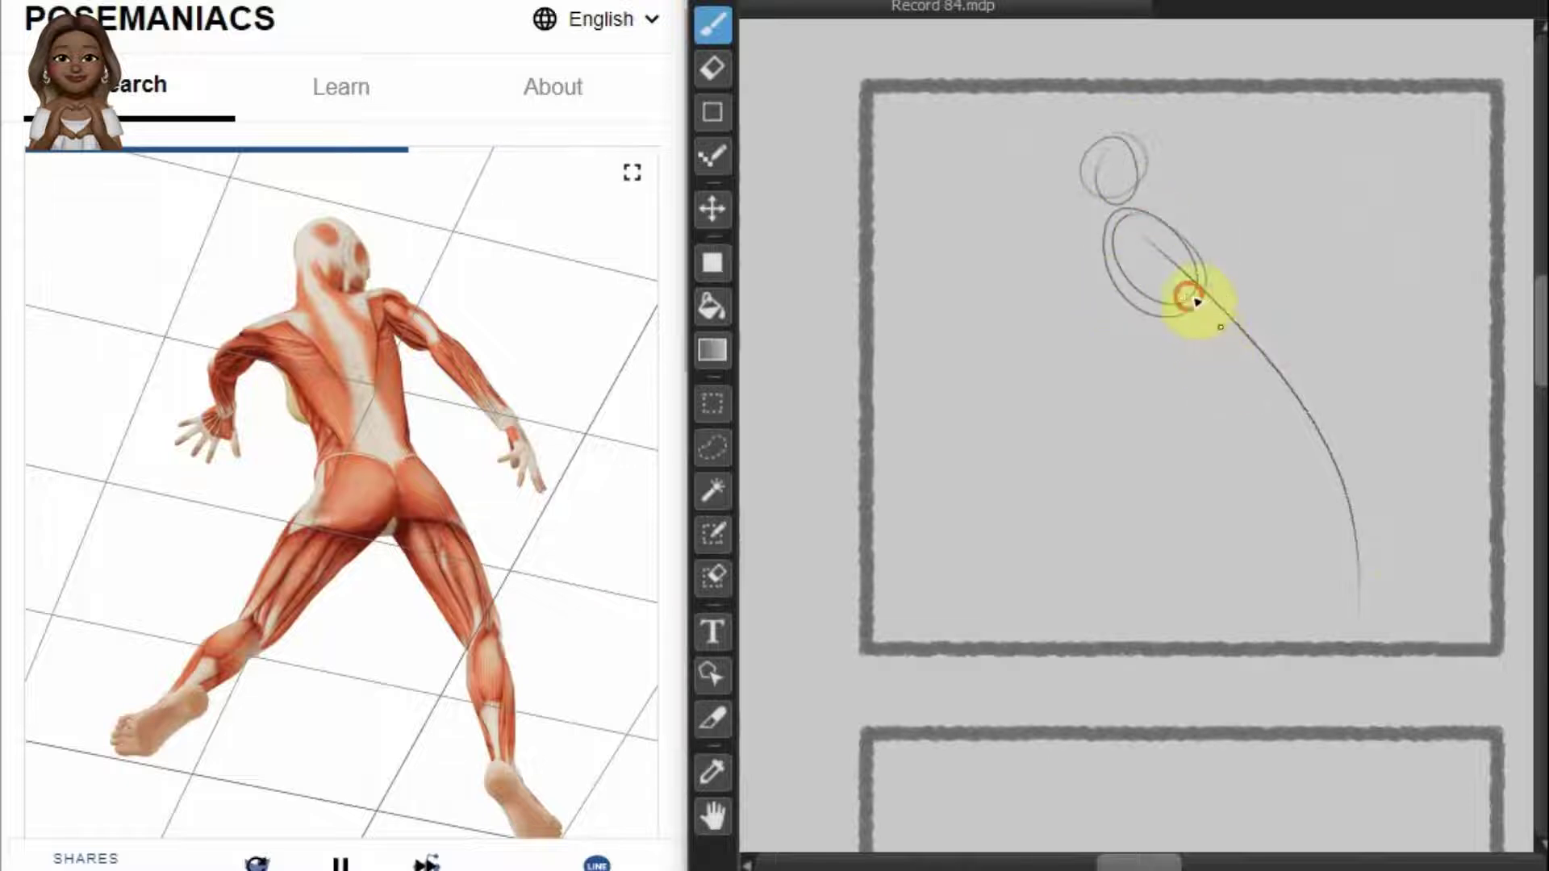
click(1218, 330)
Step: Add the hip line, near and far legs and both feet, then scroll to the next frame
mouse_move(1132, 367)
mouse_down()
mouse_move(1203, 386)
mouse_move(1149, 376)
mouse_move(1089, 484)
mouse_up()
mouse_move(1139, 371)
mouse_down()
mouse_move(1218, 401)
mouse_move(1147, 481)
mouse_move(1105, 494)
mouse_move(1082, 476)
mouse_up()
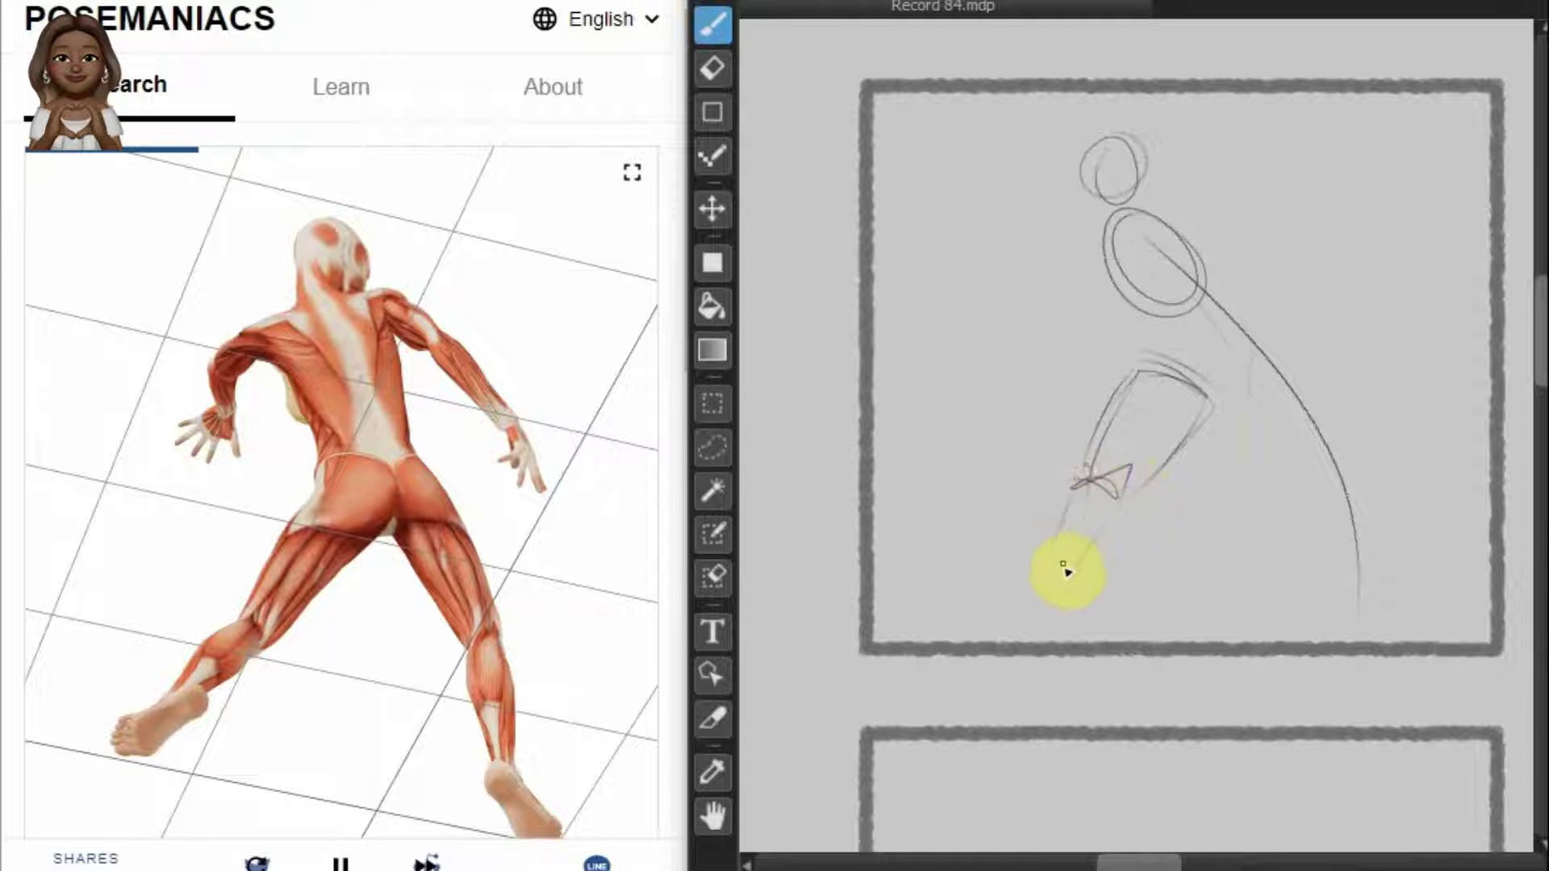
drag(1090, 556, 1086, 562)
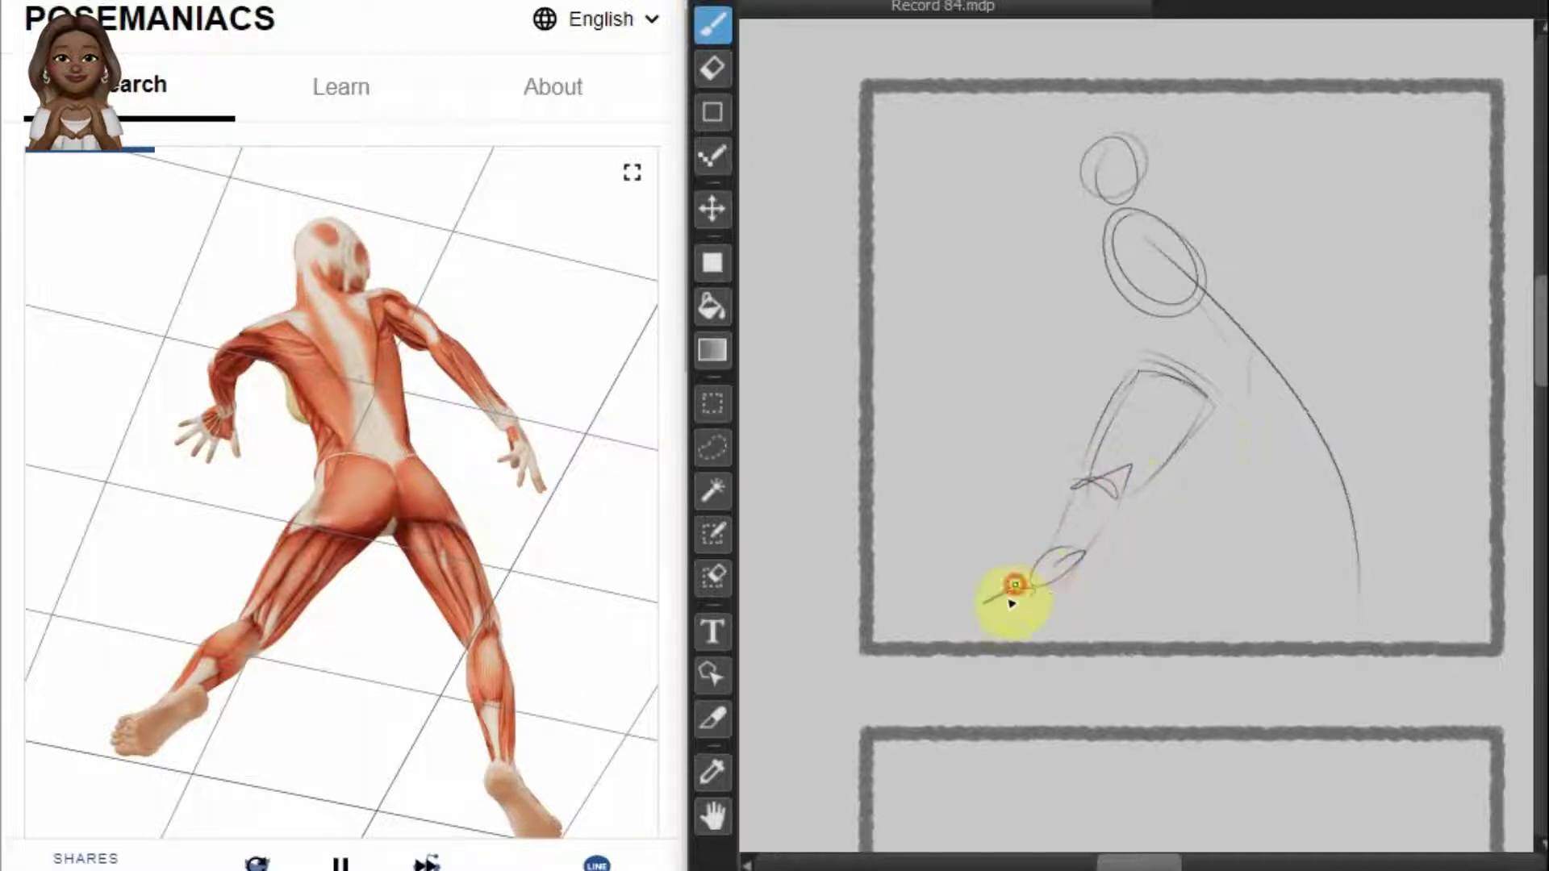
click(1313, 556)
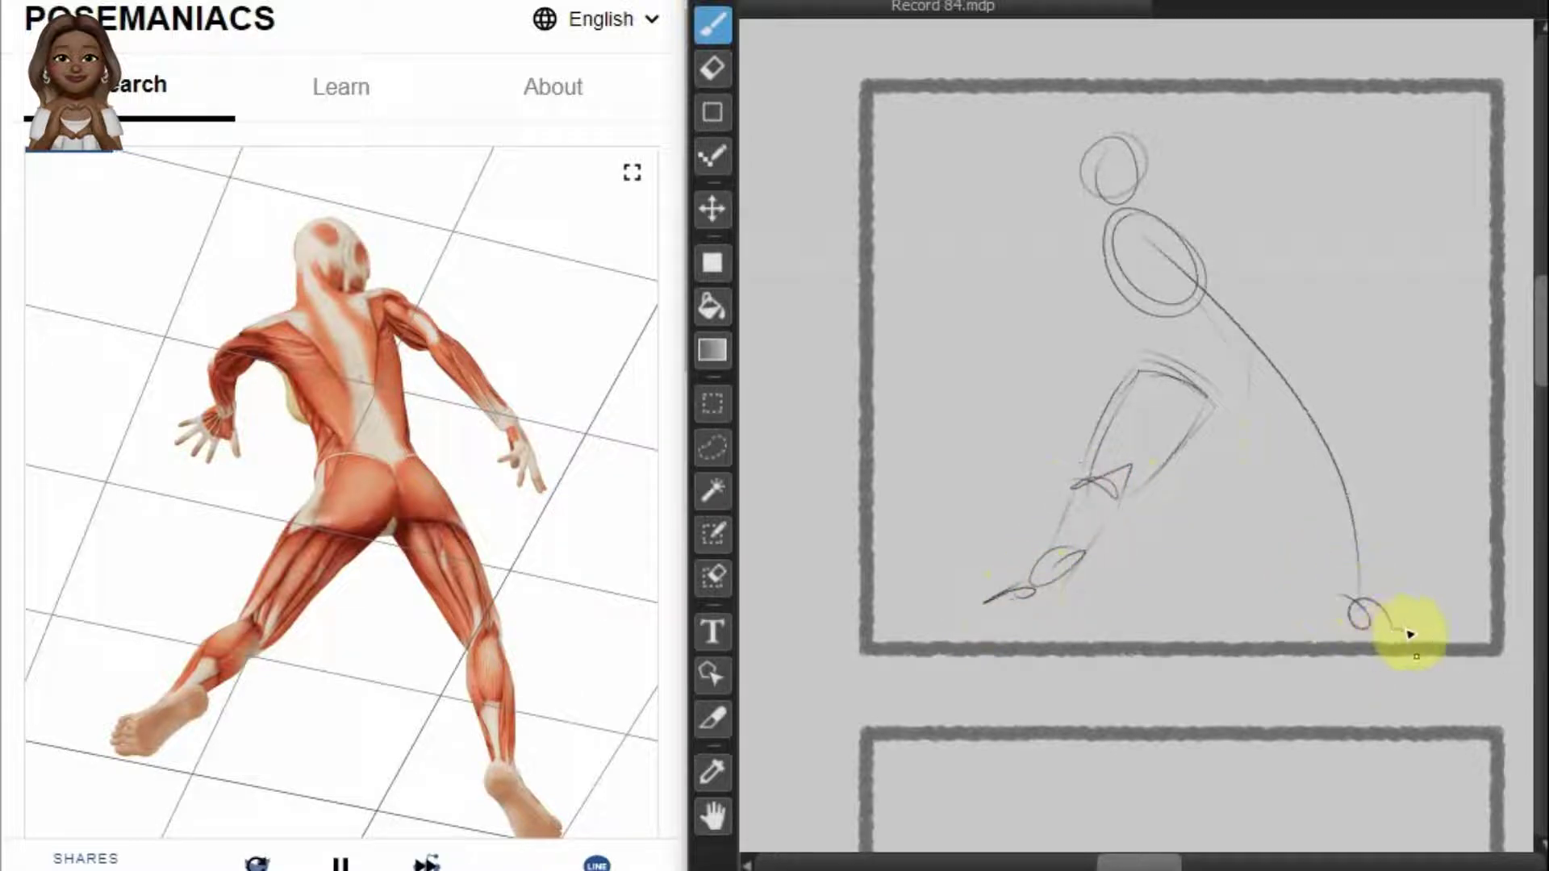
drag(1411, 634, 1389, 635)
click(1251, 337)
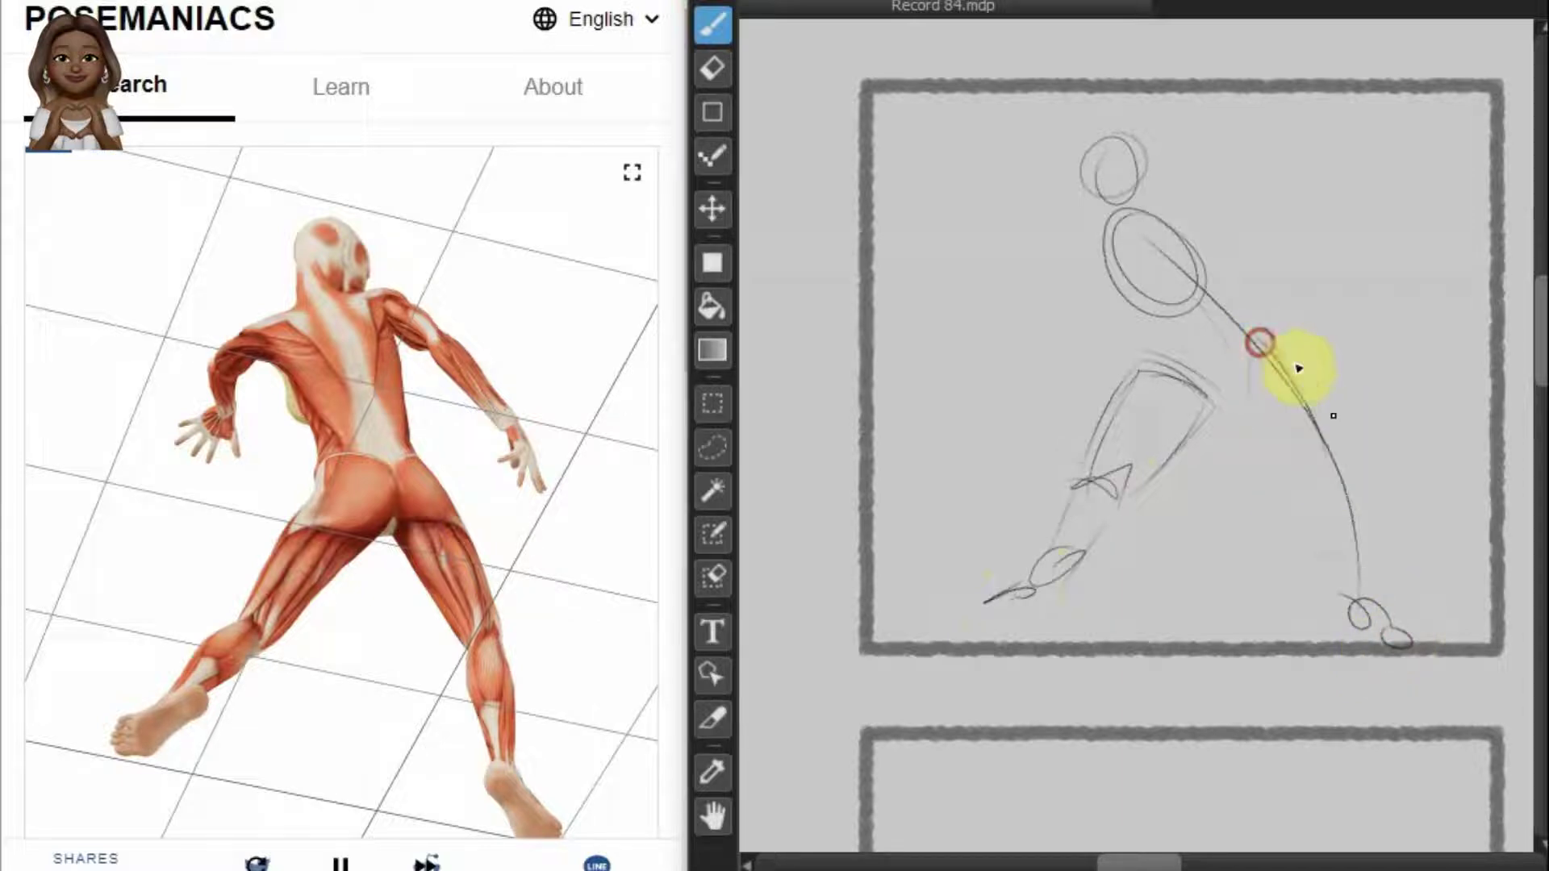
drag(1298, 368, 1364, 516)
click(1229, 386)
drag(1212, 405, 1339, 475)
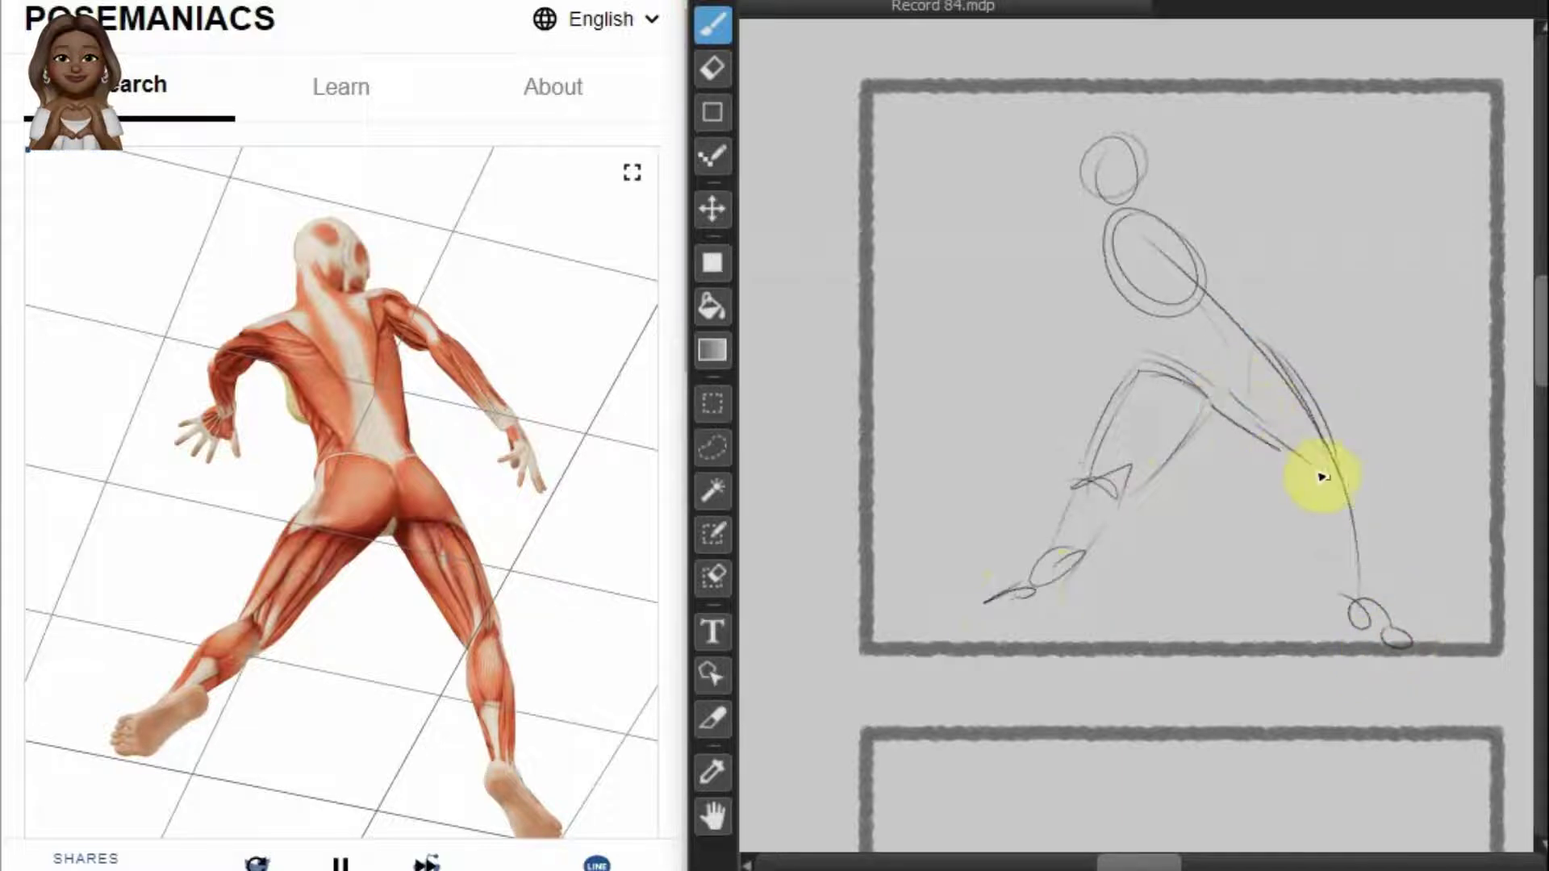
click(1340, 475)
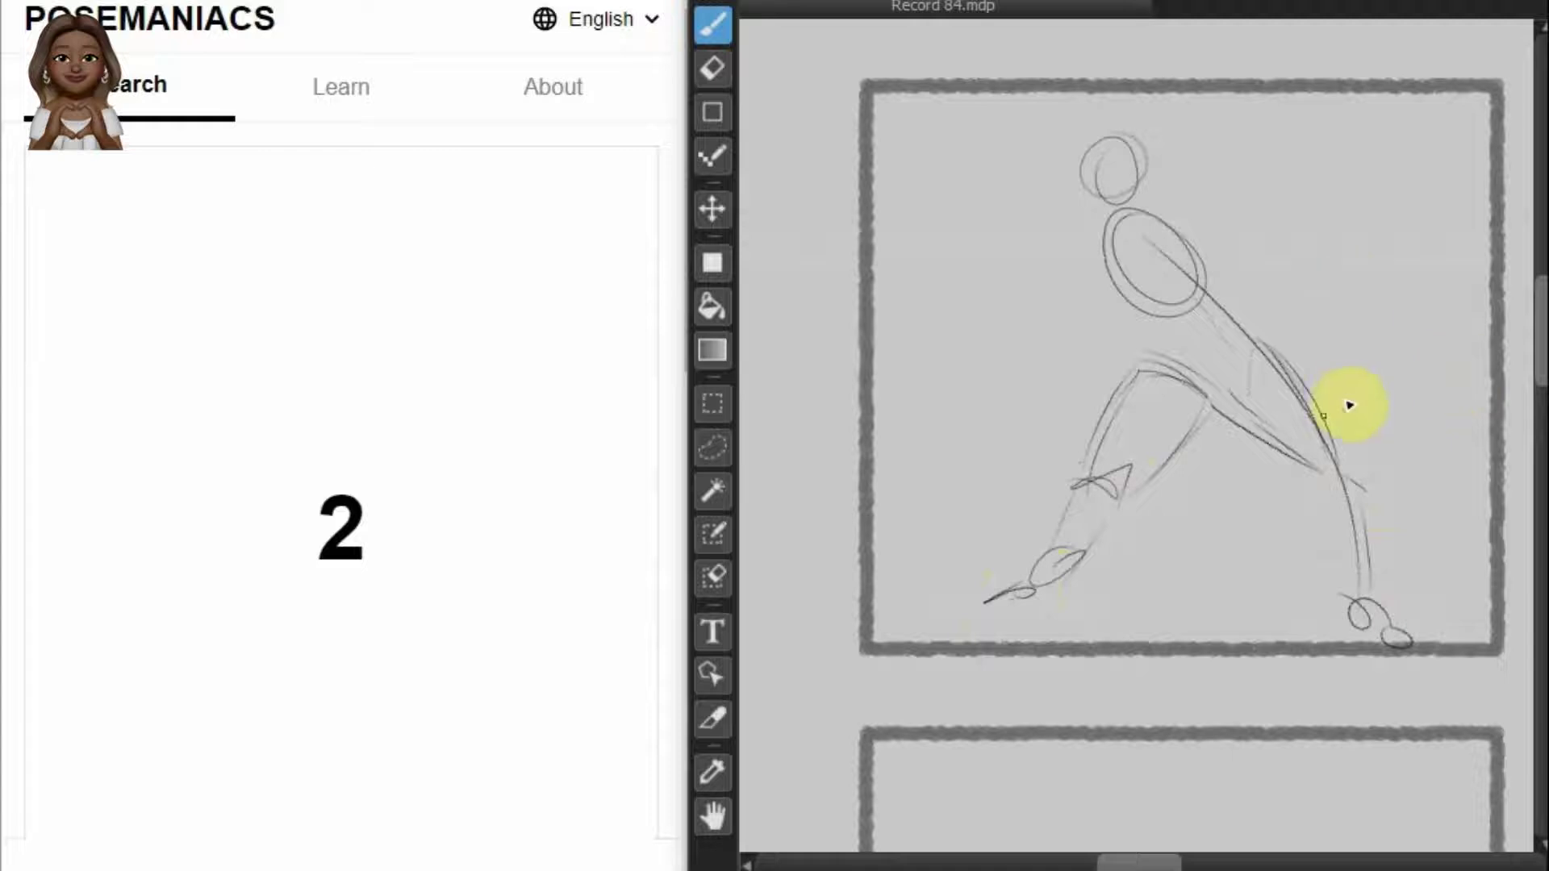
scroll(1291, 363, down, 3)
Step: Zoom into the tenth frame and sketch the crouch's line of action, head, torso and thigh
scroll(1264, 445, up, 2)
scroll(1172, 335, up, 1)
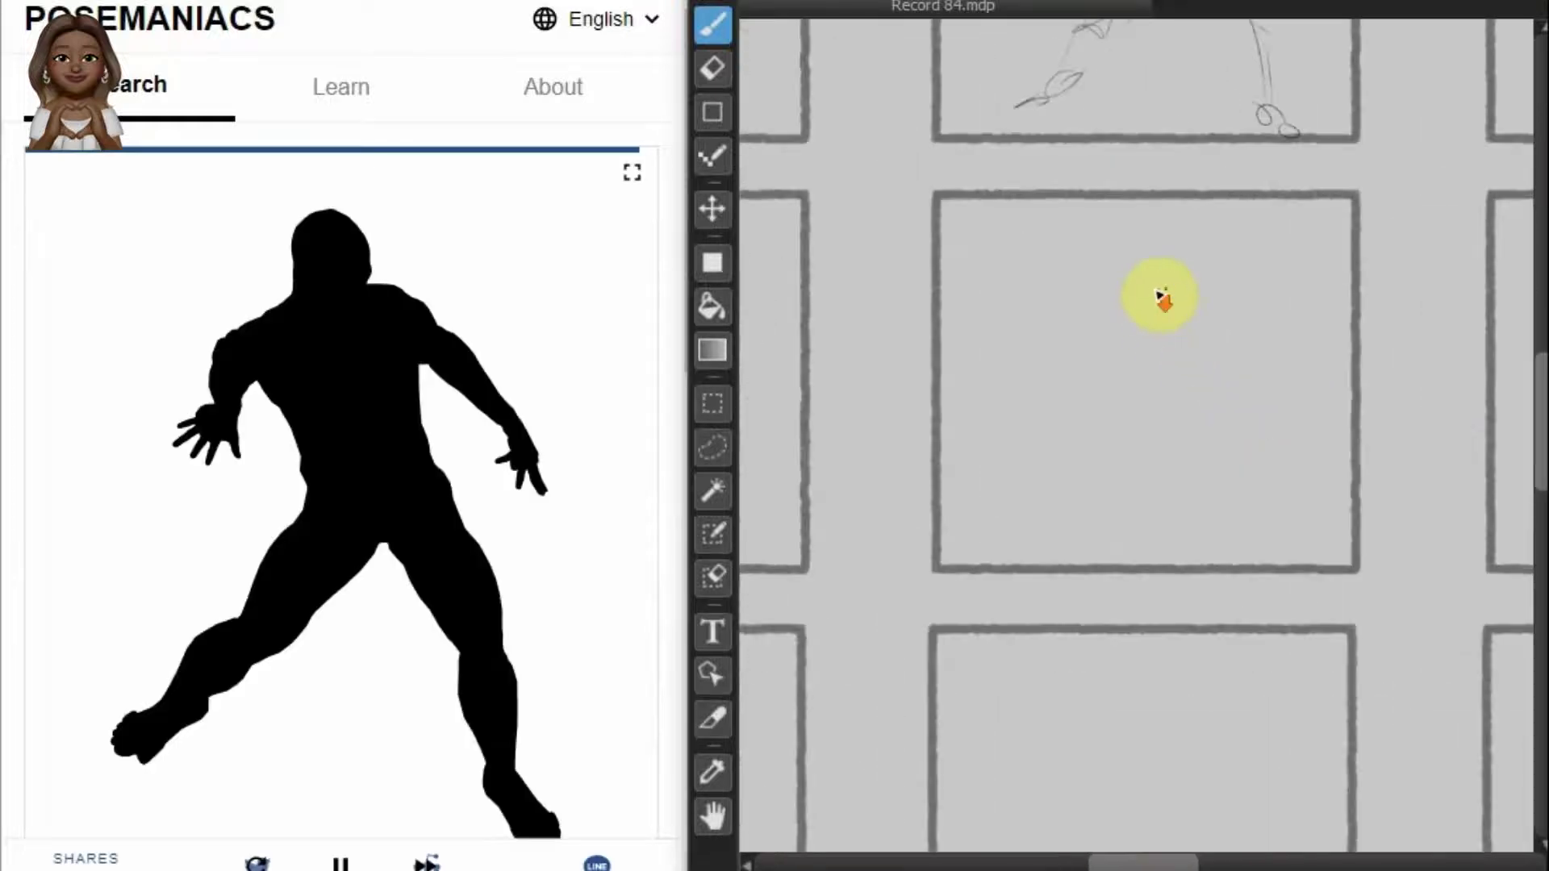
scroll(1162, 301, up, 1)
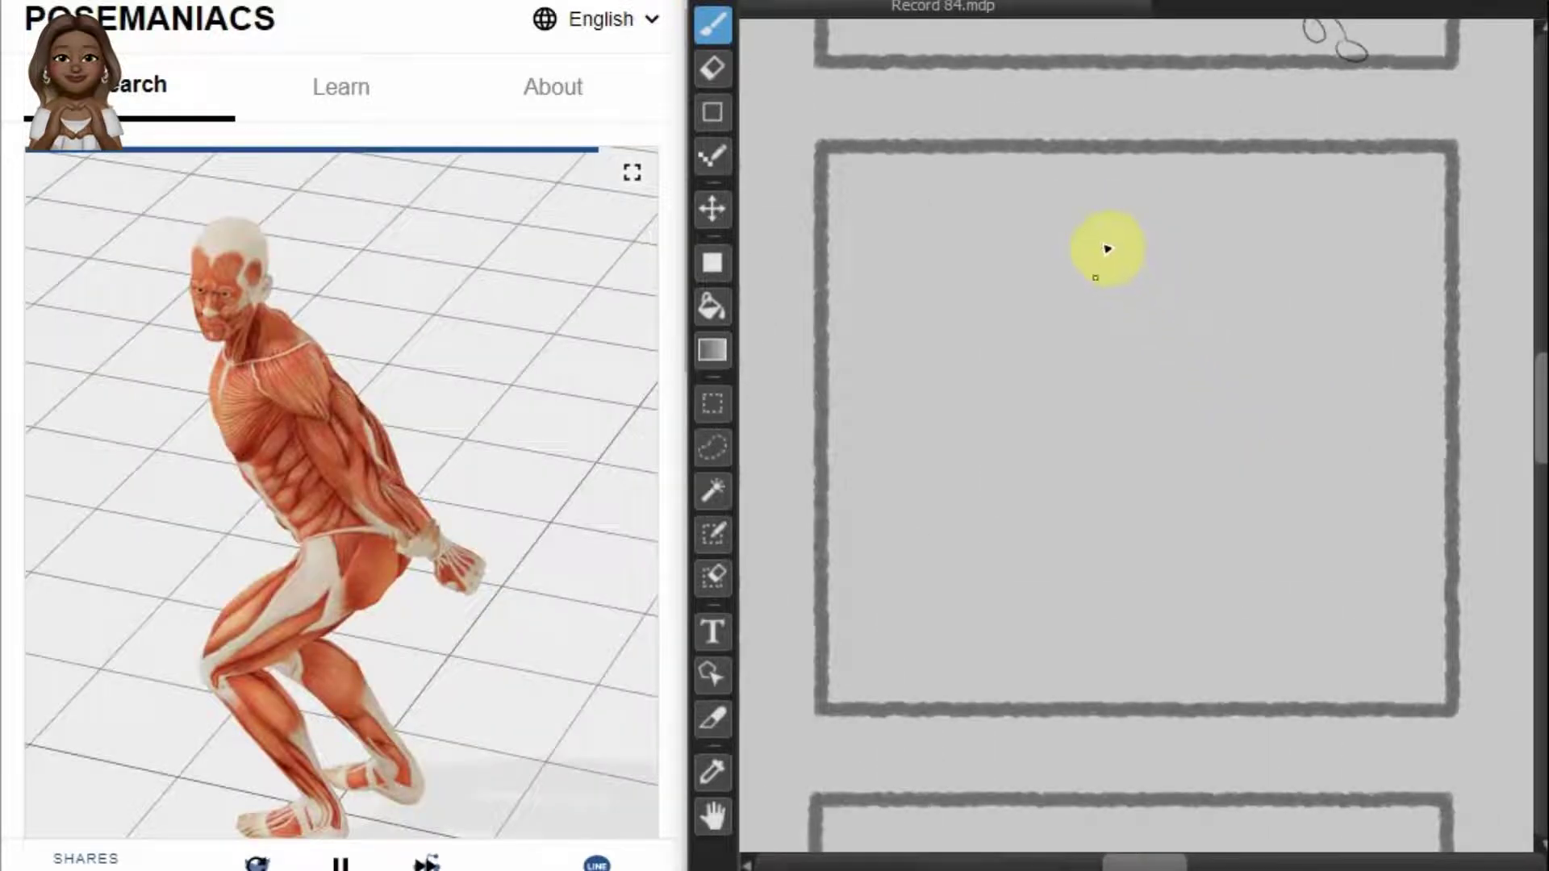
drag(1090, 287, 1207, 510)
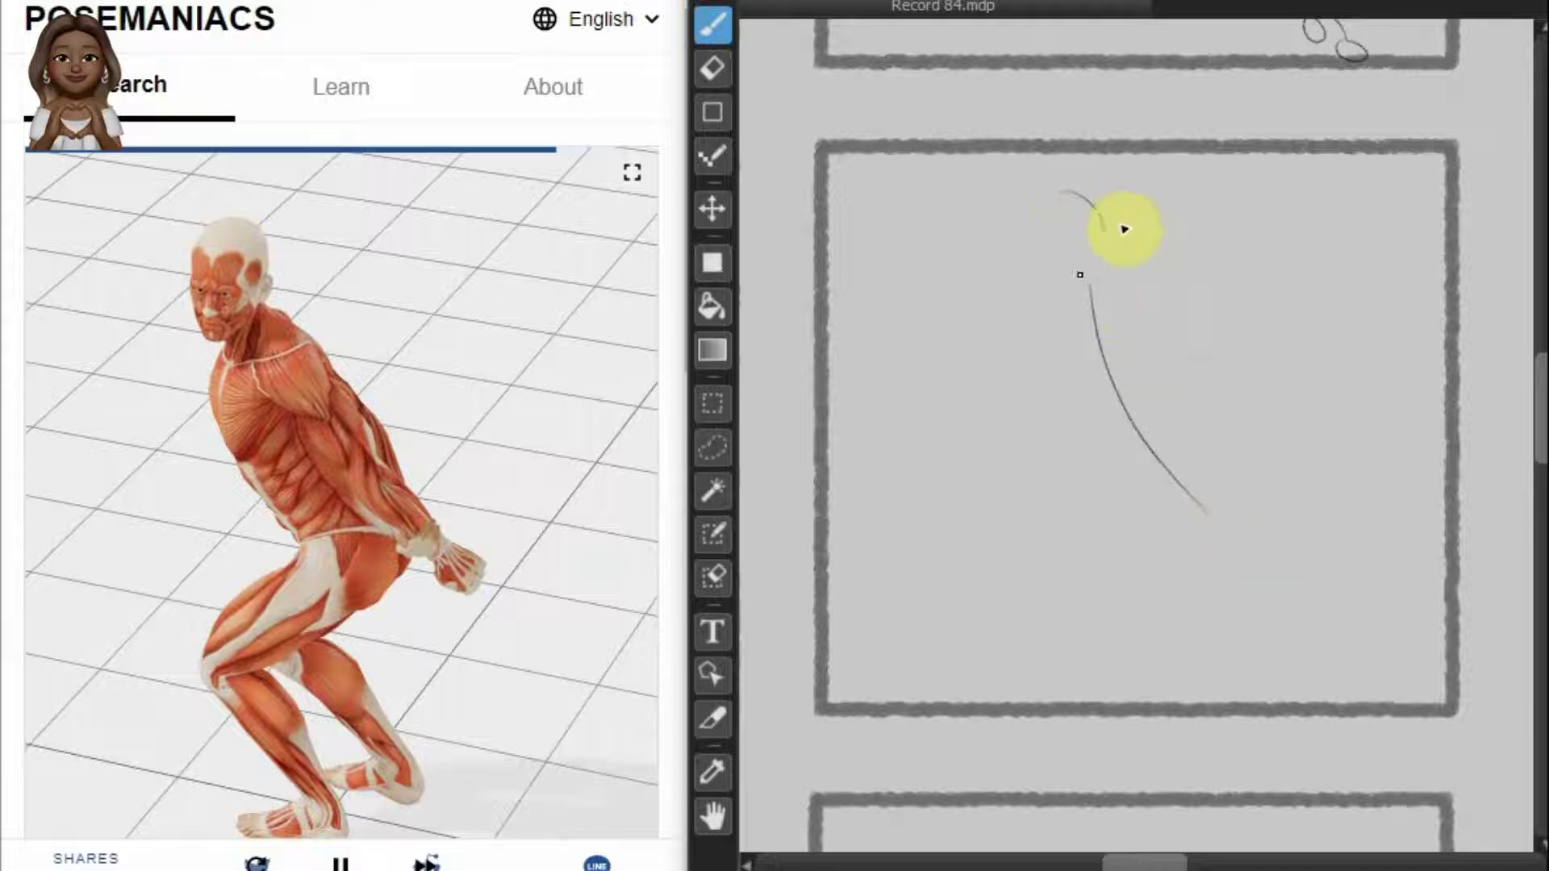
drag(1084, 230, 1055, 279)
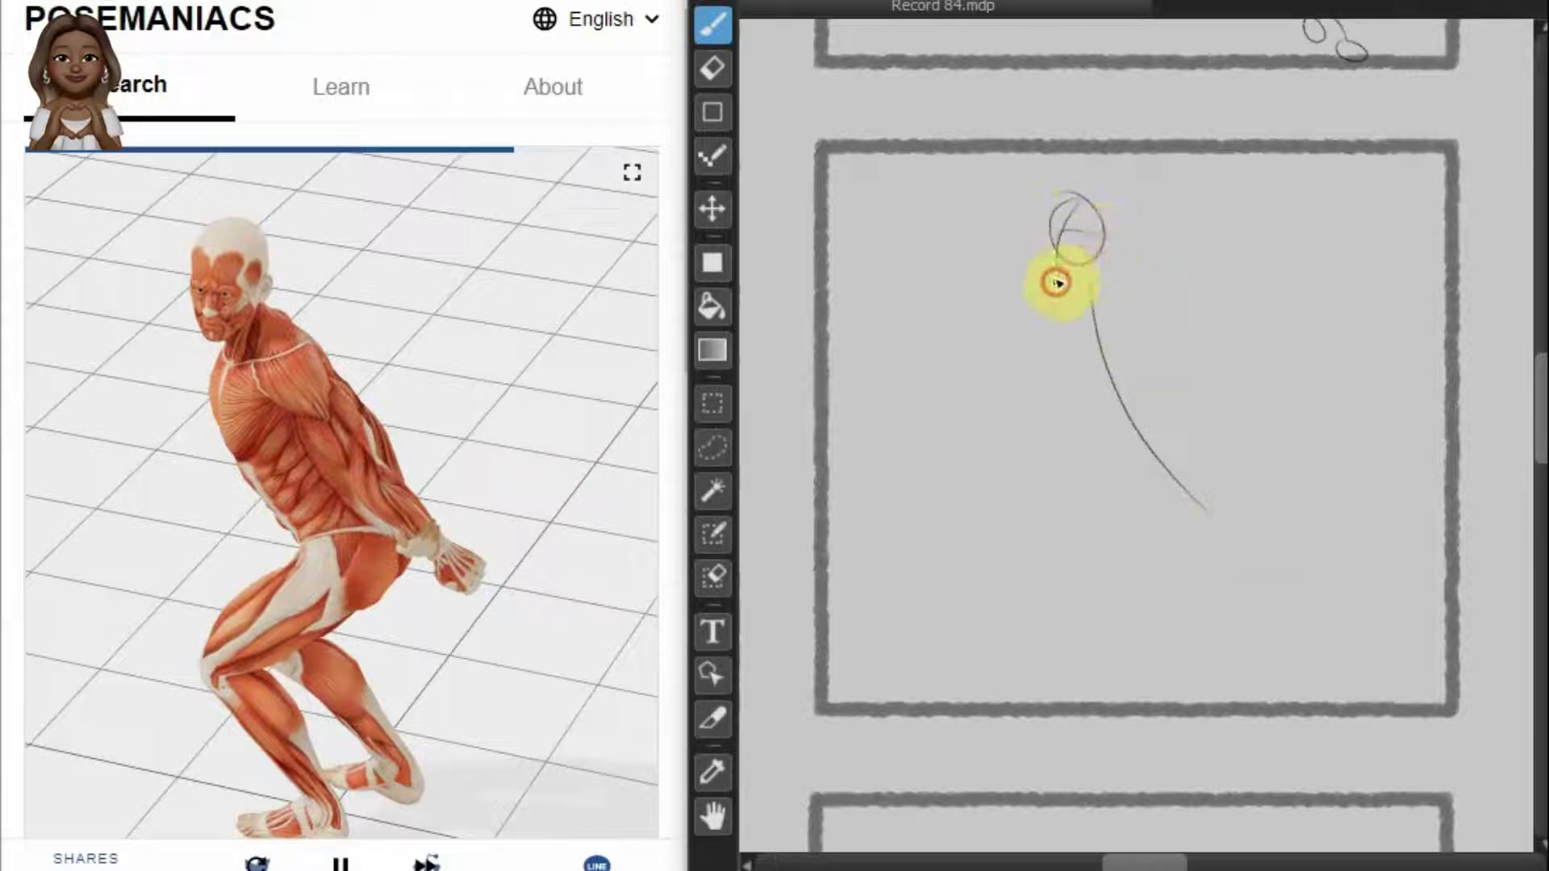
mouse_move(1063, 297)
mouse_down()
mouse_move(1161, 388)
mouse_move(1193, 484)
mouse_move(1058, 511)
mouse_up()
mouse_move(1214, 442)
mouse_down()
mouse_move(1127, 467)
mouse_move(1169, 462)
mouse_move(1127, 536)
mouse_up()
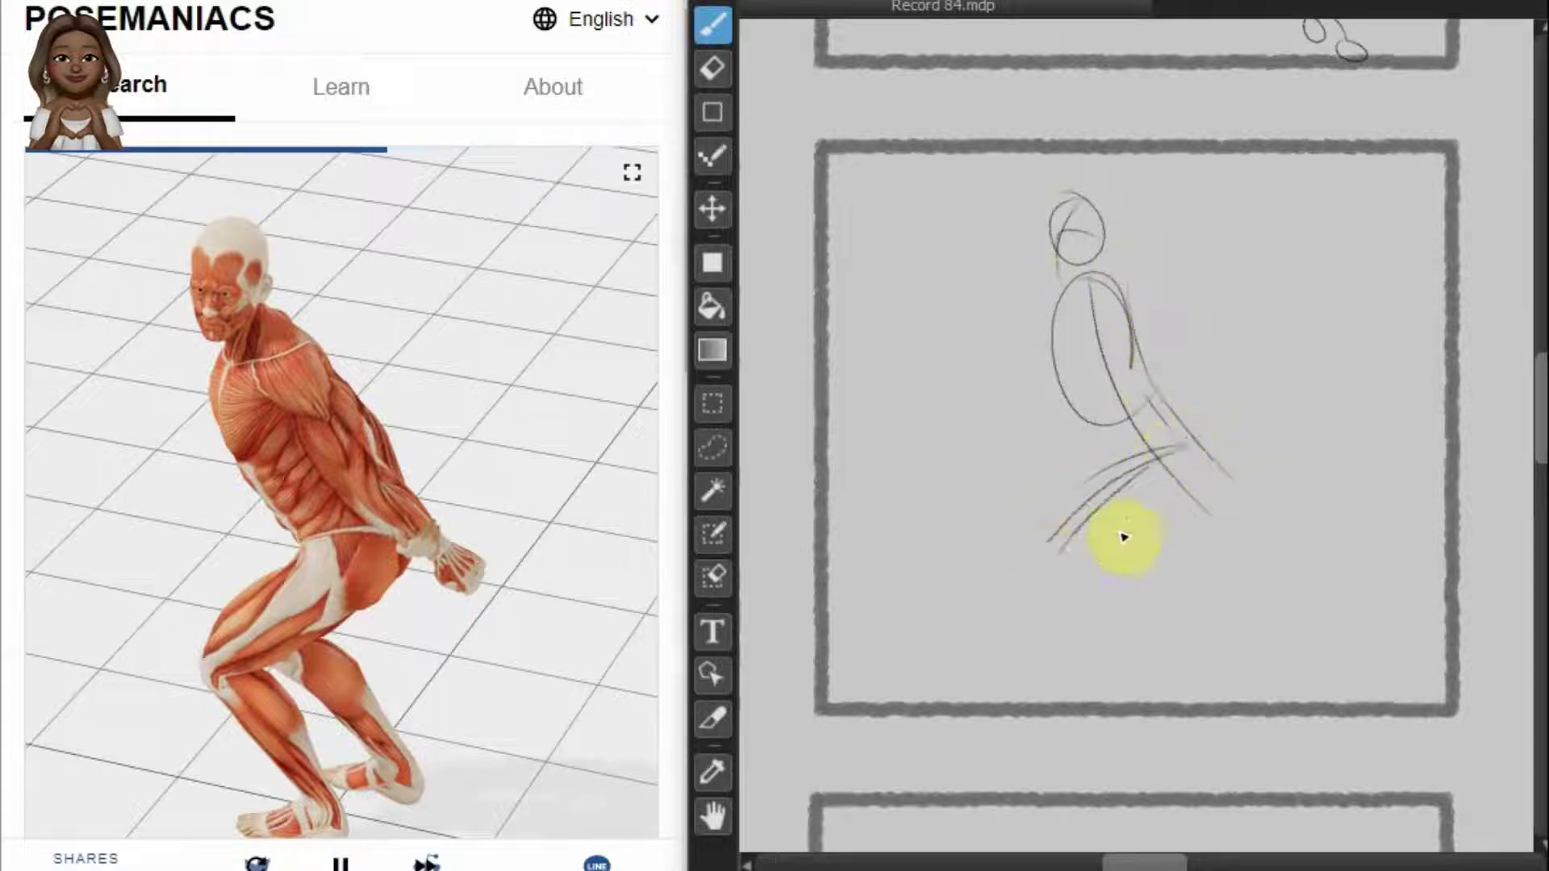
Step: Add the bent lower legs, feet, floor line and the arm reaching toward the knees
mouse_move(1234, 480)
mouse_down()
mouse_move(1089, 549)
mouse_move(1074, 570)
mouse_move(1081, 609)
mouse_up()
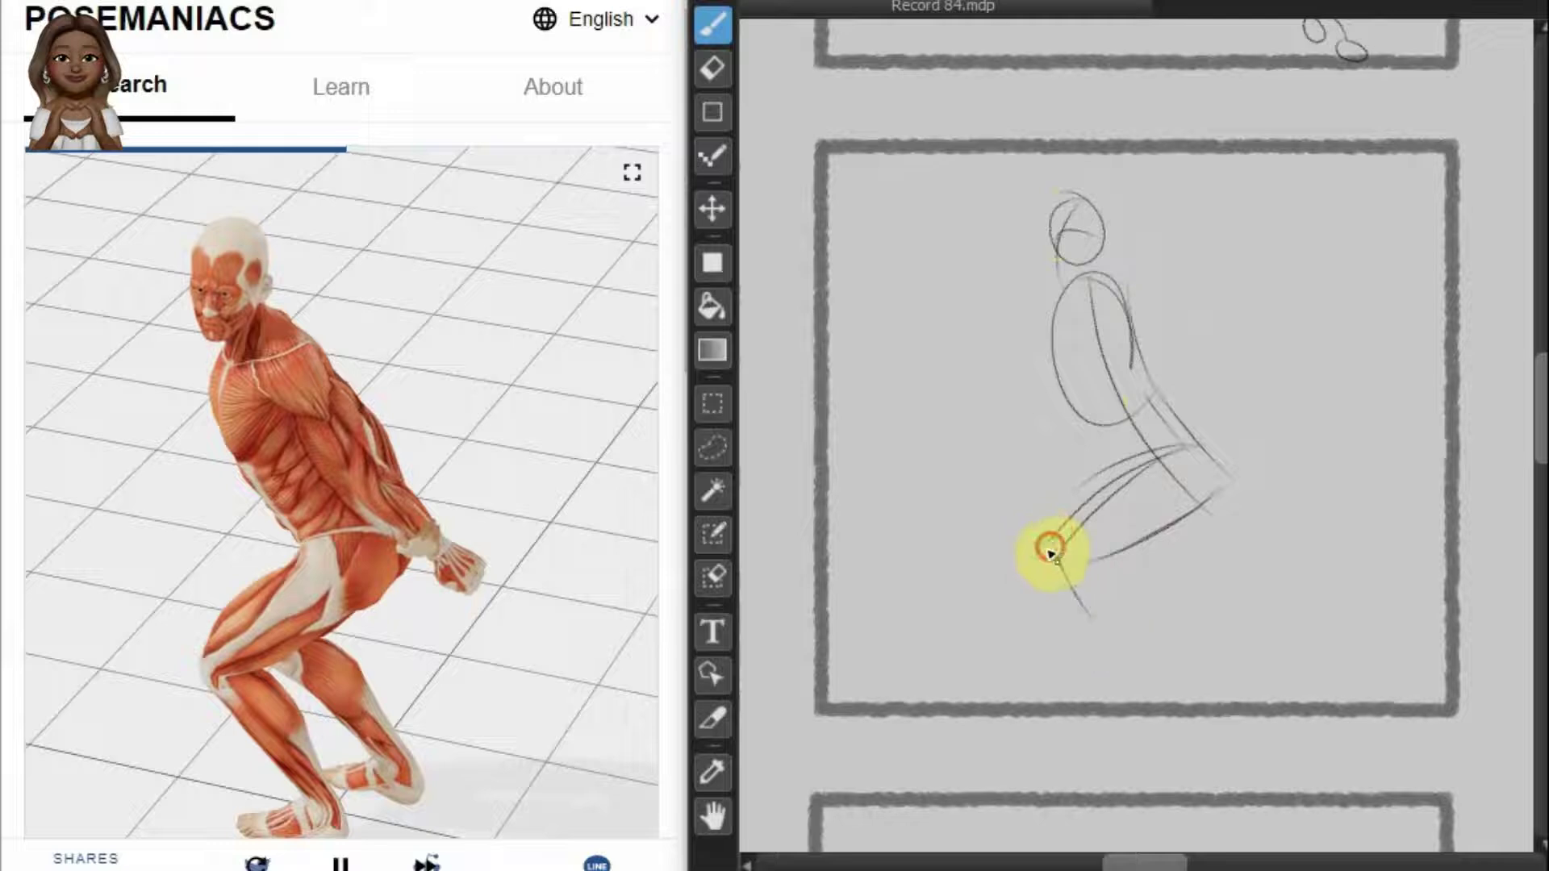
drag(1047, 547, 1149, 670)
mouse_move(1135, 555)
mouse_down()
mouse_move(1178, 699)
mouse_move(1032, 703)
mouse_up()
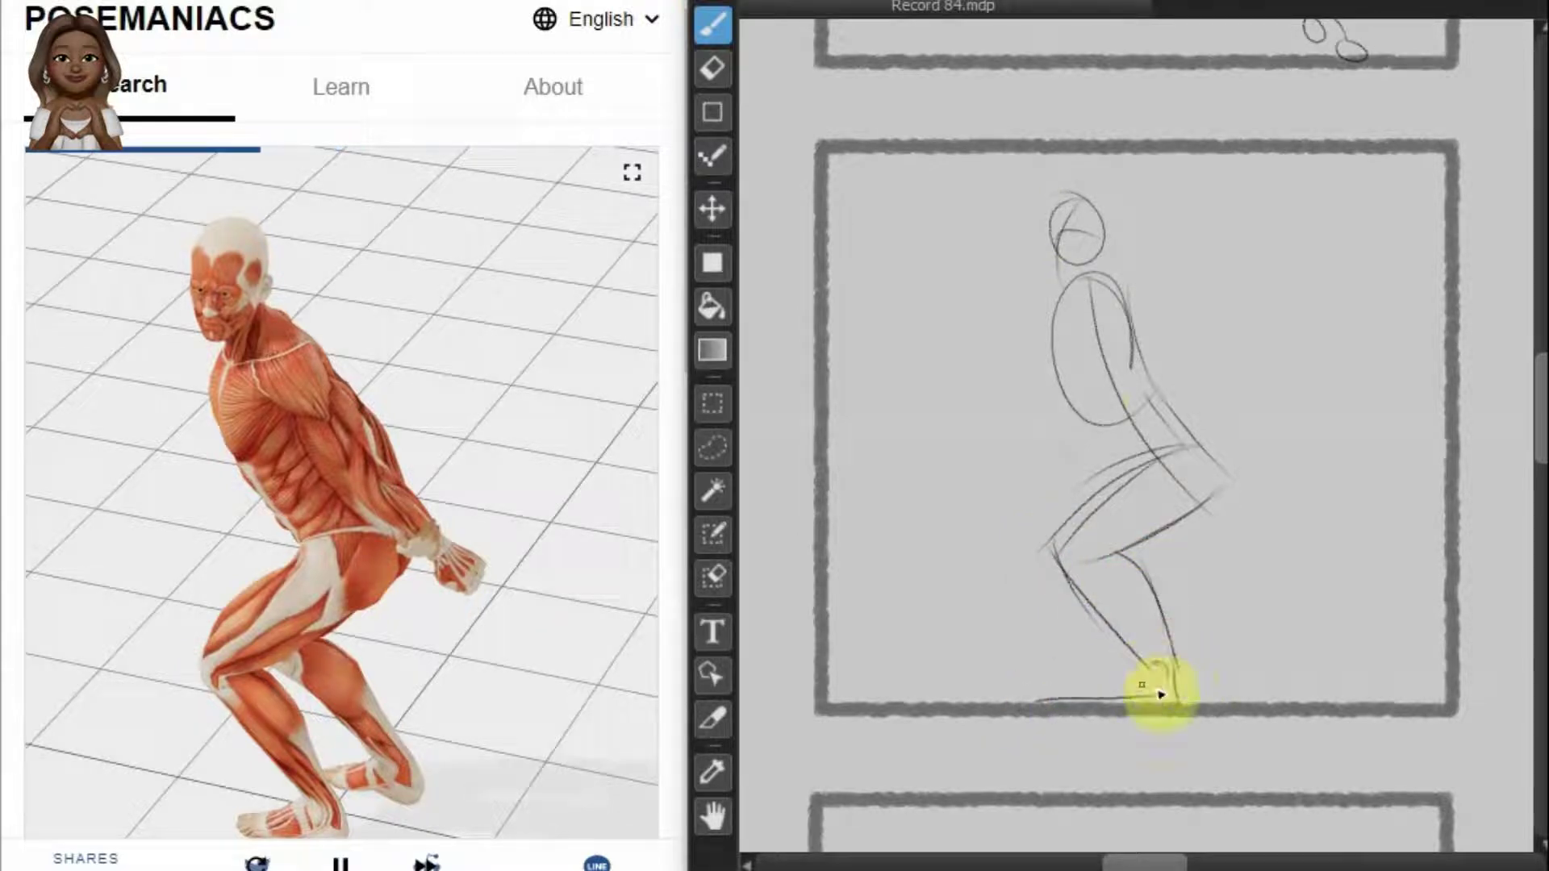
drag(1169, 663, 1036, 700)
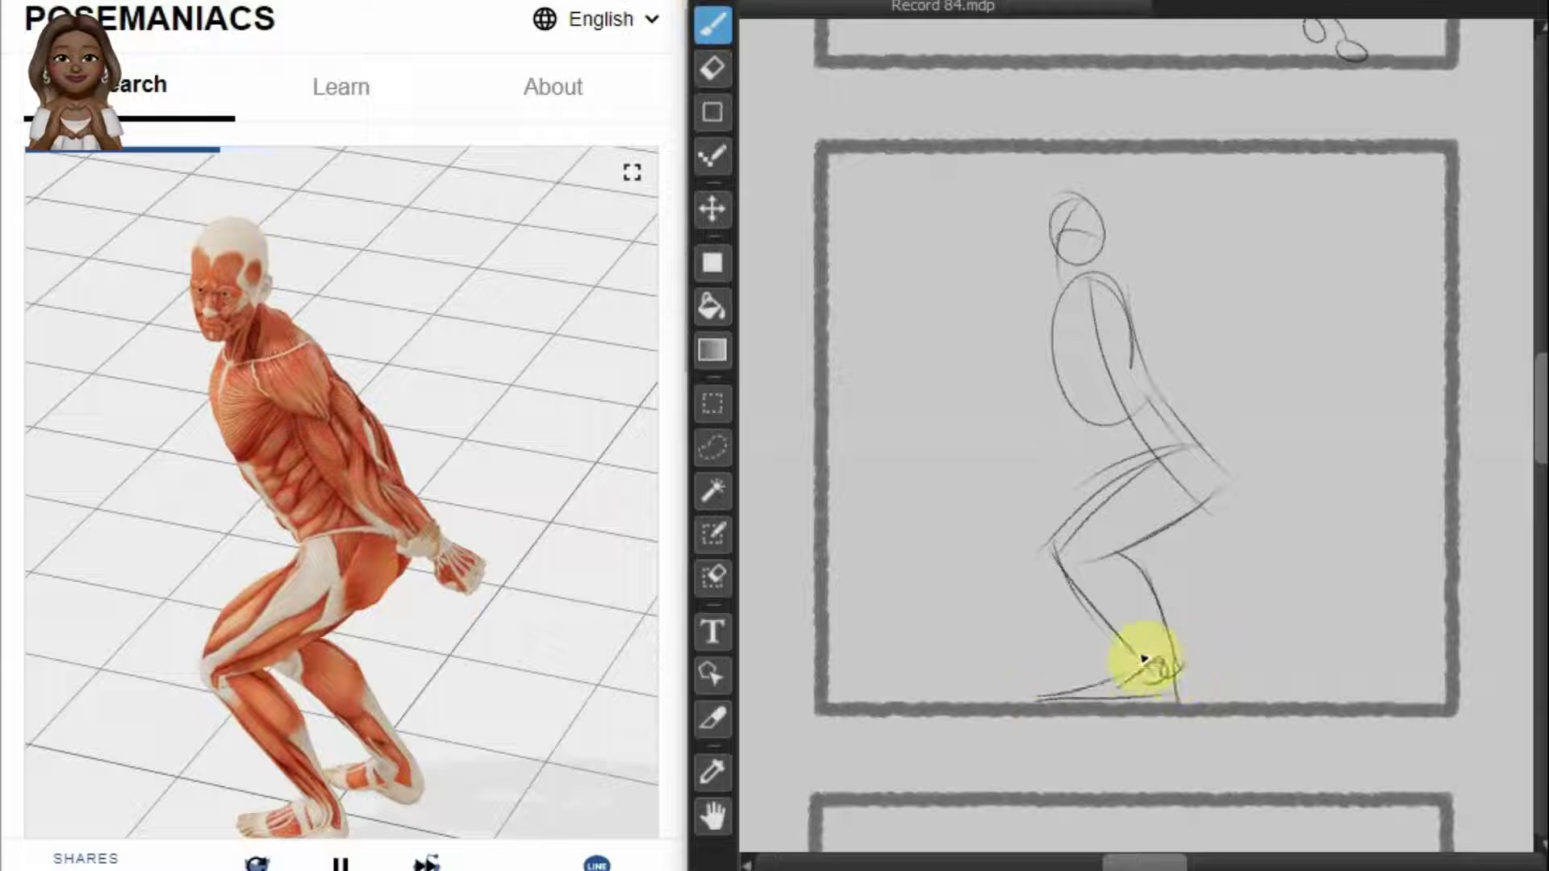
mouse_move(1210, 502)
mouse_down()
mouse_move(1138, 551)
mouse_move(1232, 634)
mouse_up()
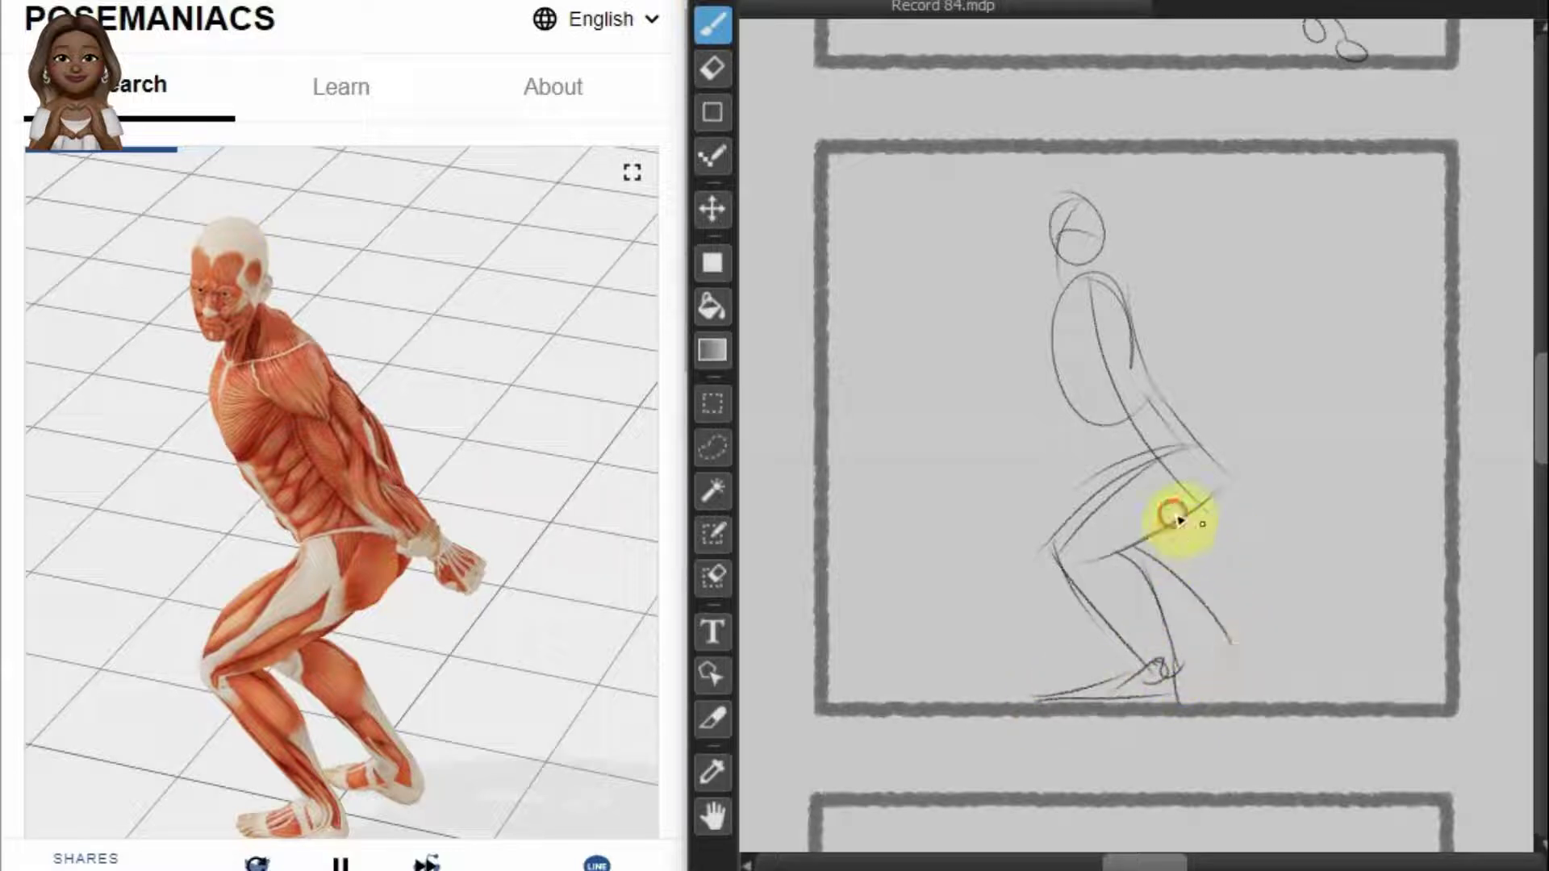
drag(1179, 520, 1234, 645)
mouse_move(1202, 557)
mouse_down()
mouse_move(1267, 682)
mouse_move(1171, 684)
mouse_up()
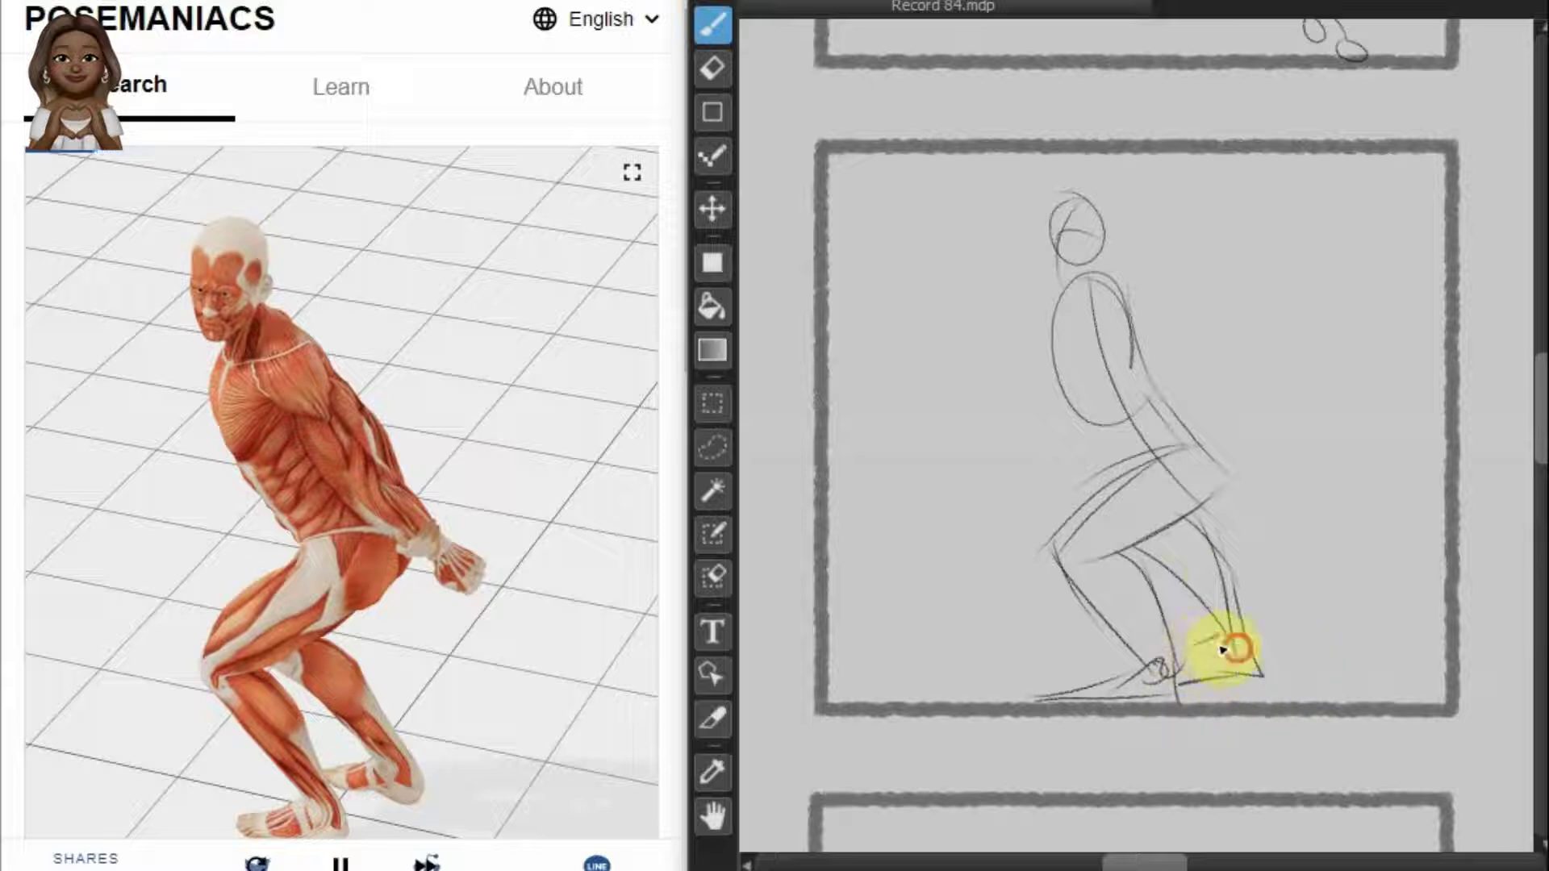
mouse_move(1141, 335)
mouse_down()
mouse_move(1114, 304)
mouse_move(1121, 316)
mouse_up()
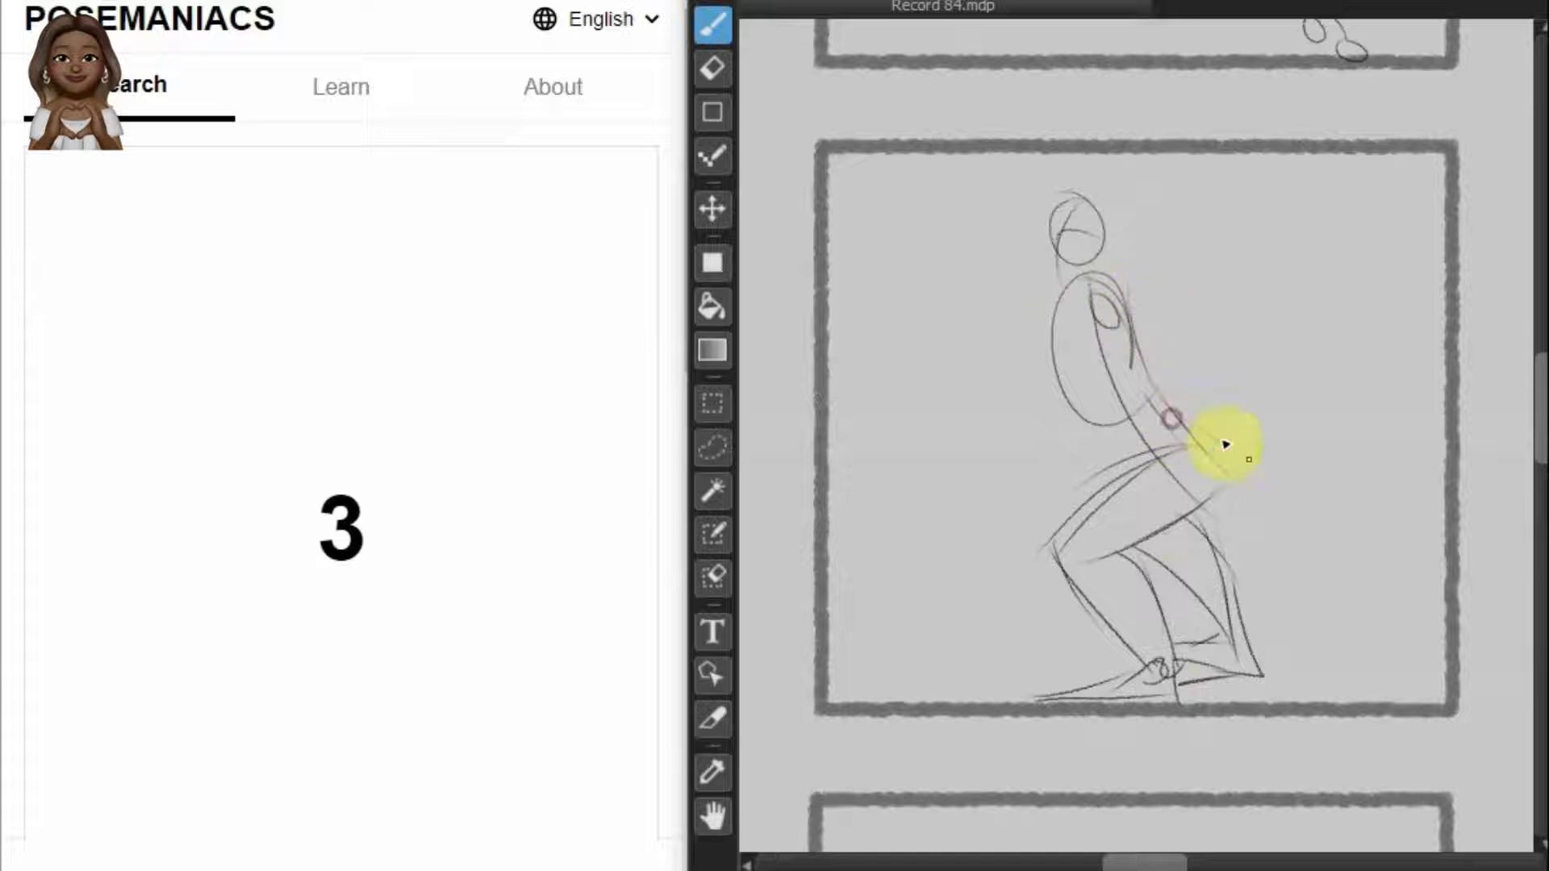
drag(1248, 487, 1203, 432)
Step: Zoom into the eleventh frame and sketch the lunge's spine curve and front leg with ground line
scroll(1143, 208, down, 5)
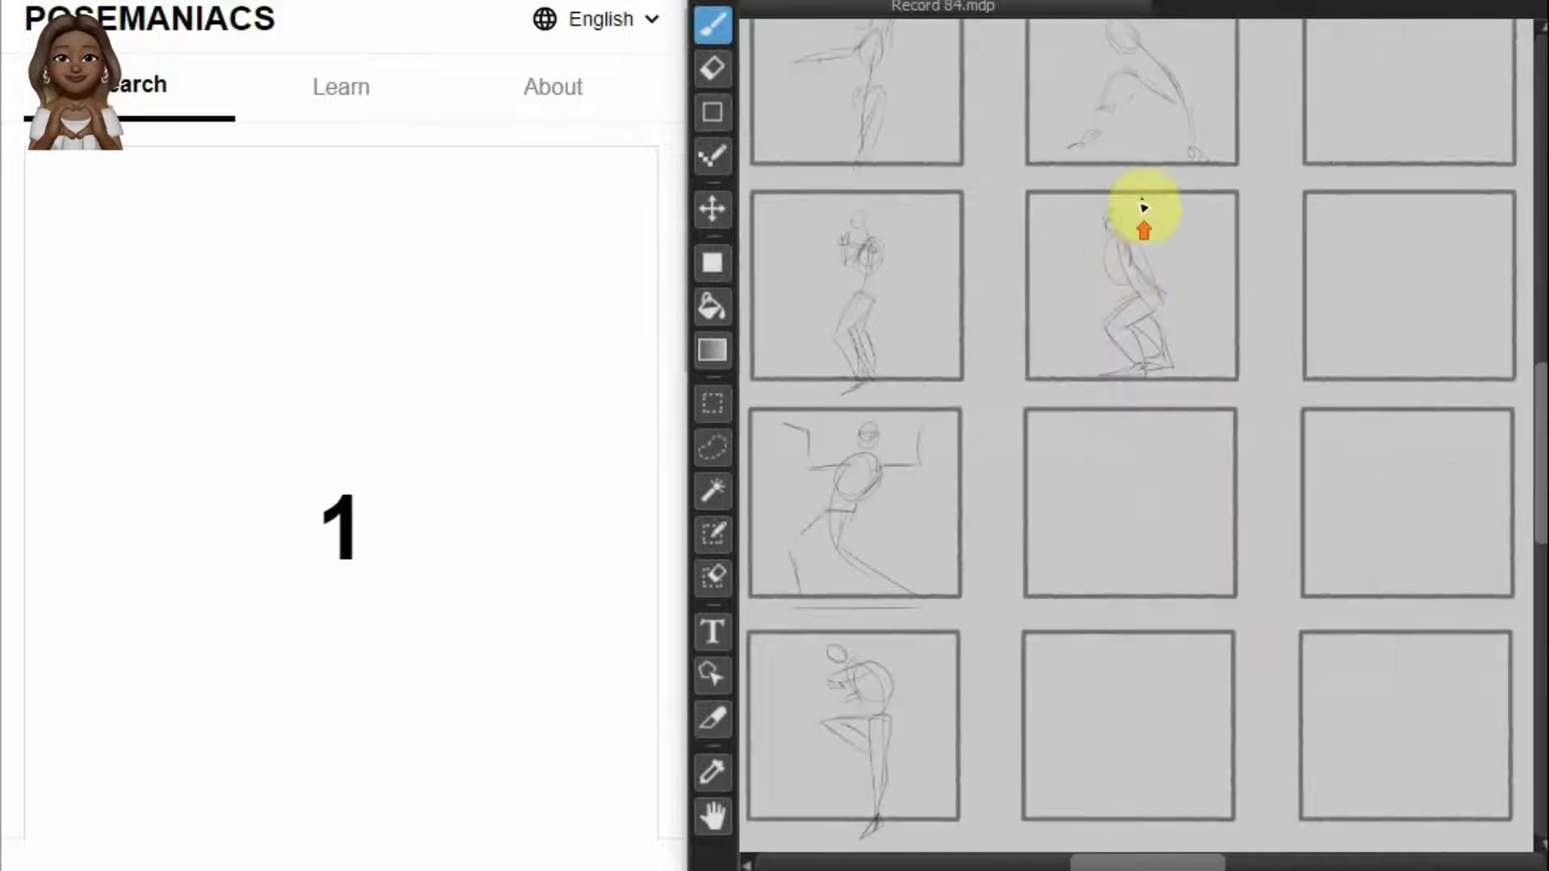
scroll(1172, 460, up, 3)
scroll(1130, 553, up, 2)
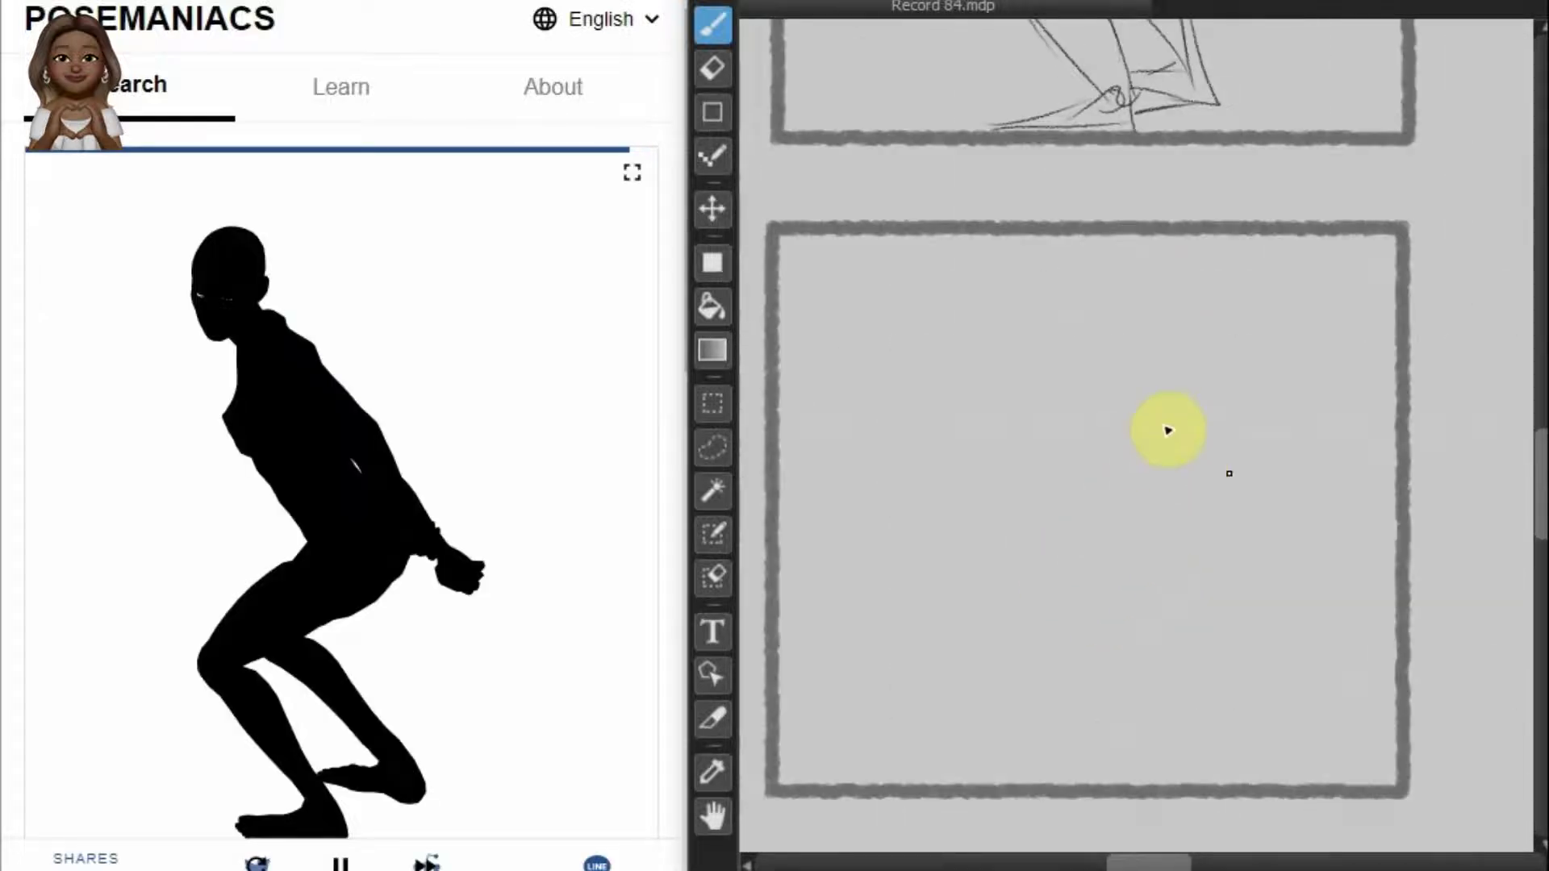
drag(1540, 468, 1539, 484)
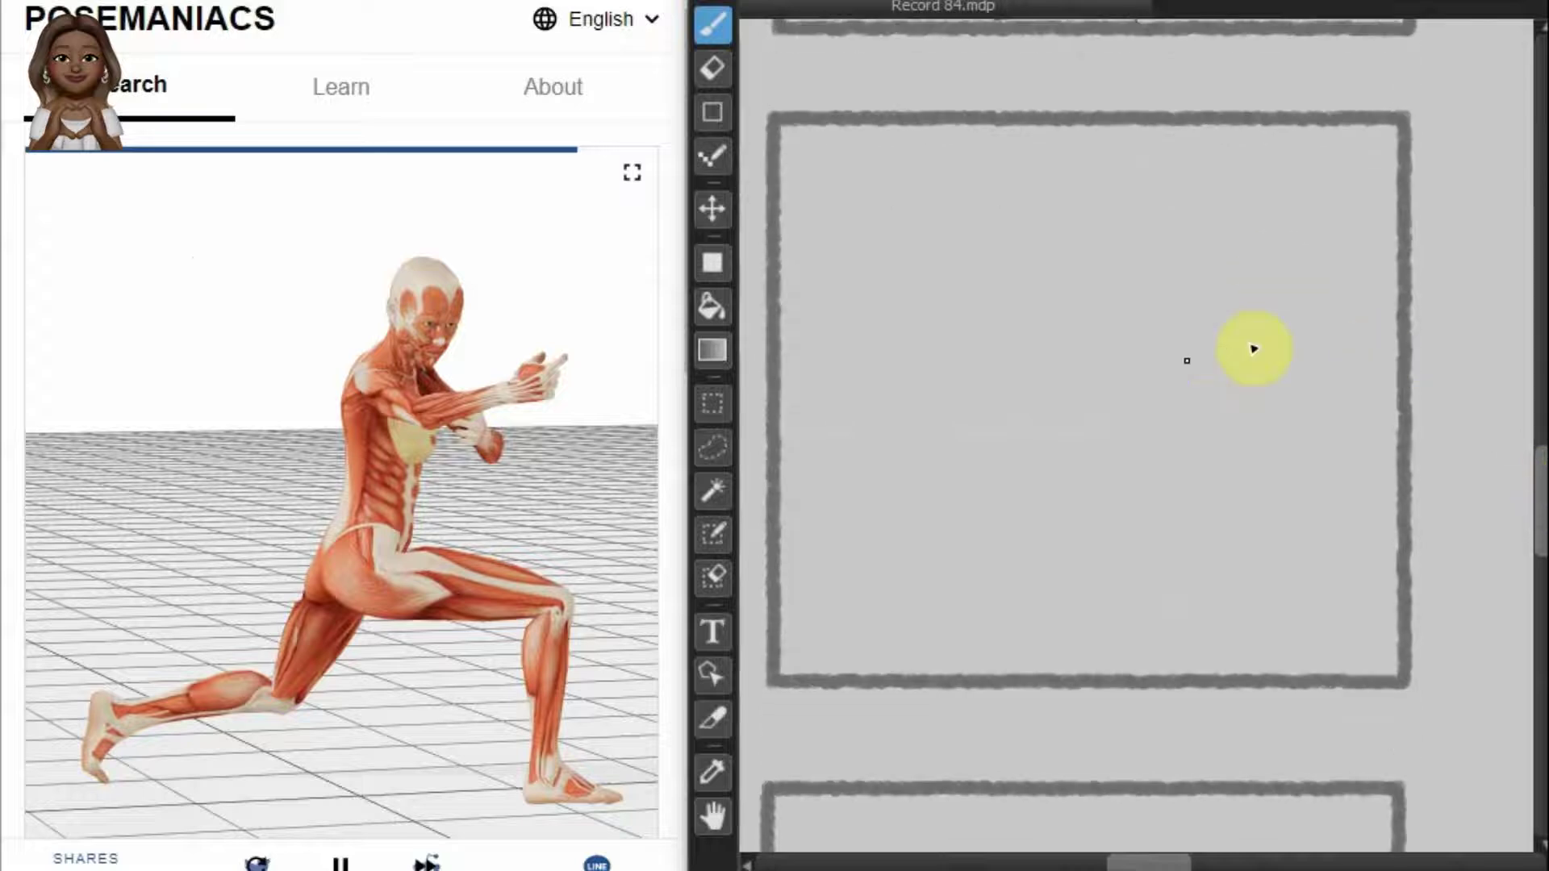
mouse_move(1133, 216)
mouse_down()
mouse_move(1100, 230)
mouse_move(1082, 418)
mouse_up()
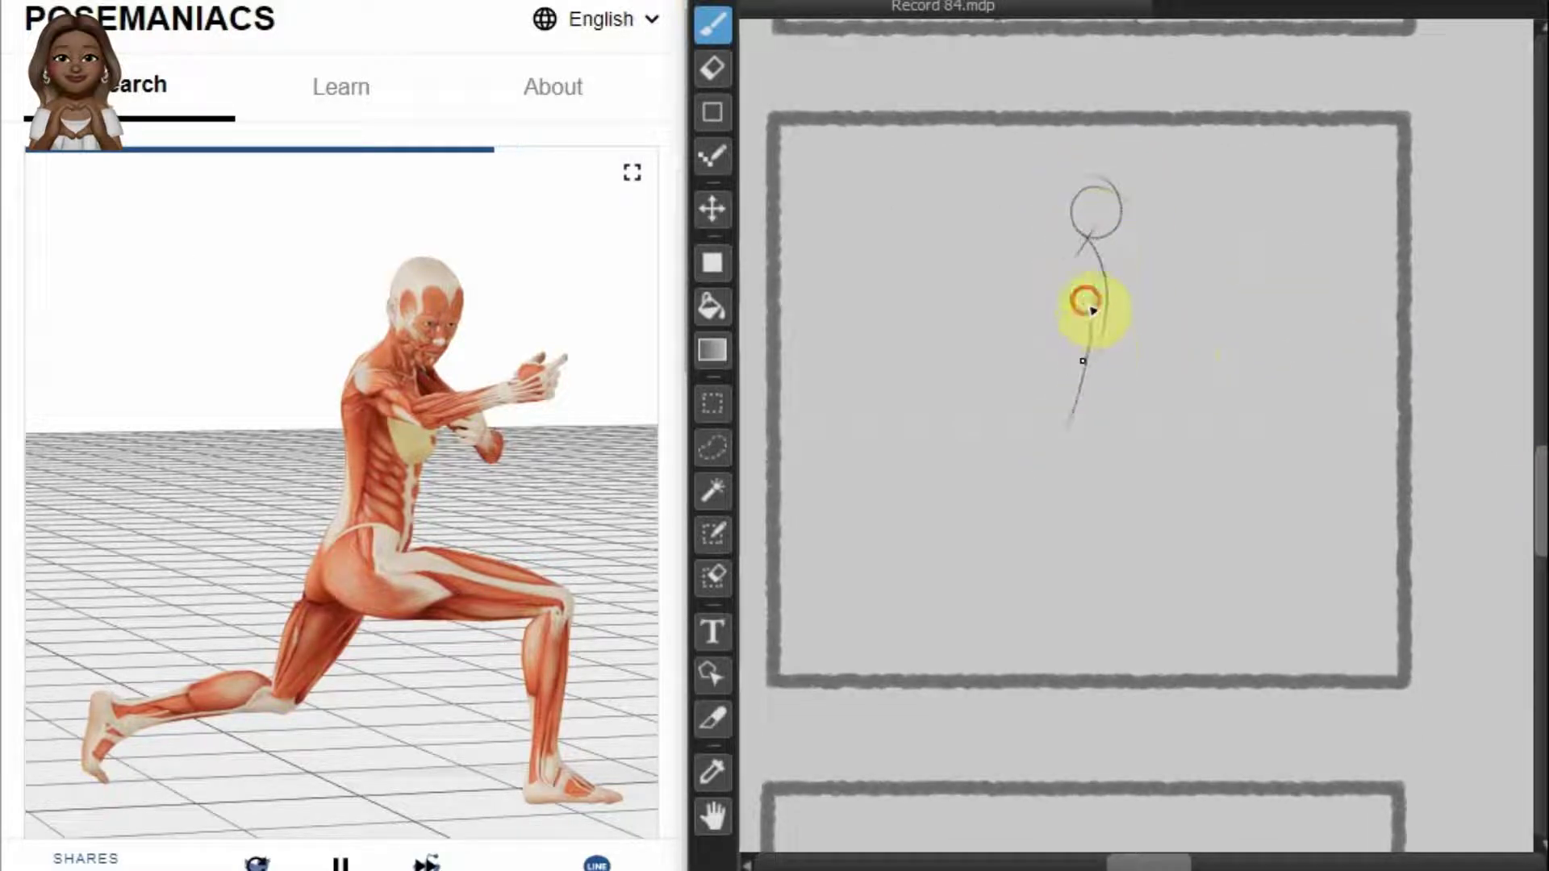
mouse_move(1093, 238)
mouse_down()
mouse_move(1072, 415)
mouse_move(1218, 454)
mouse_move(1226, 624)
mouse_up()
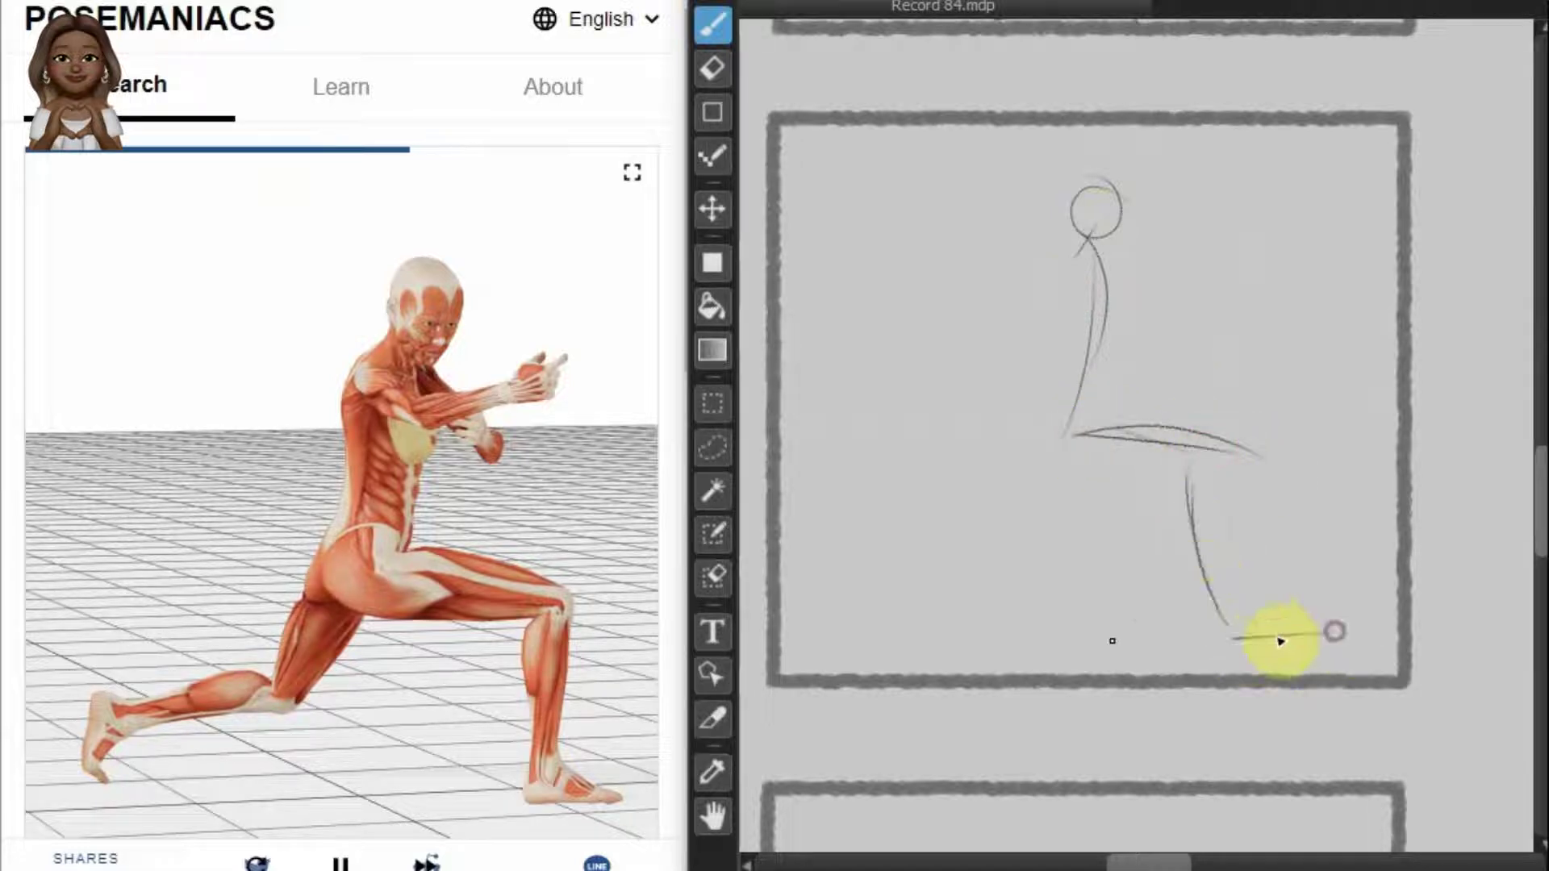
drag(1331, 634, 820, 637)
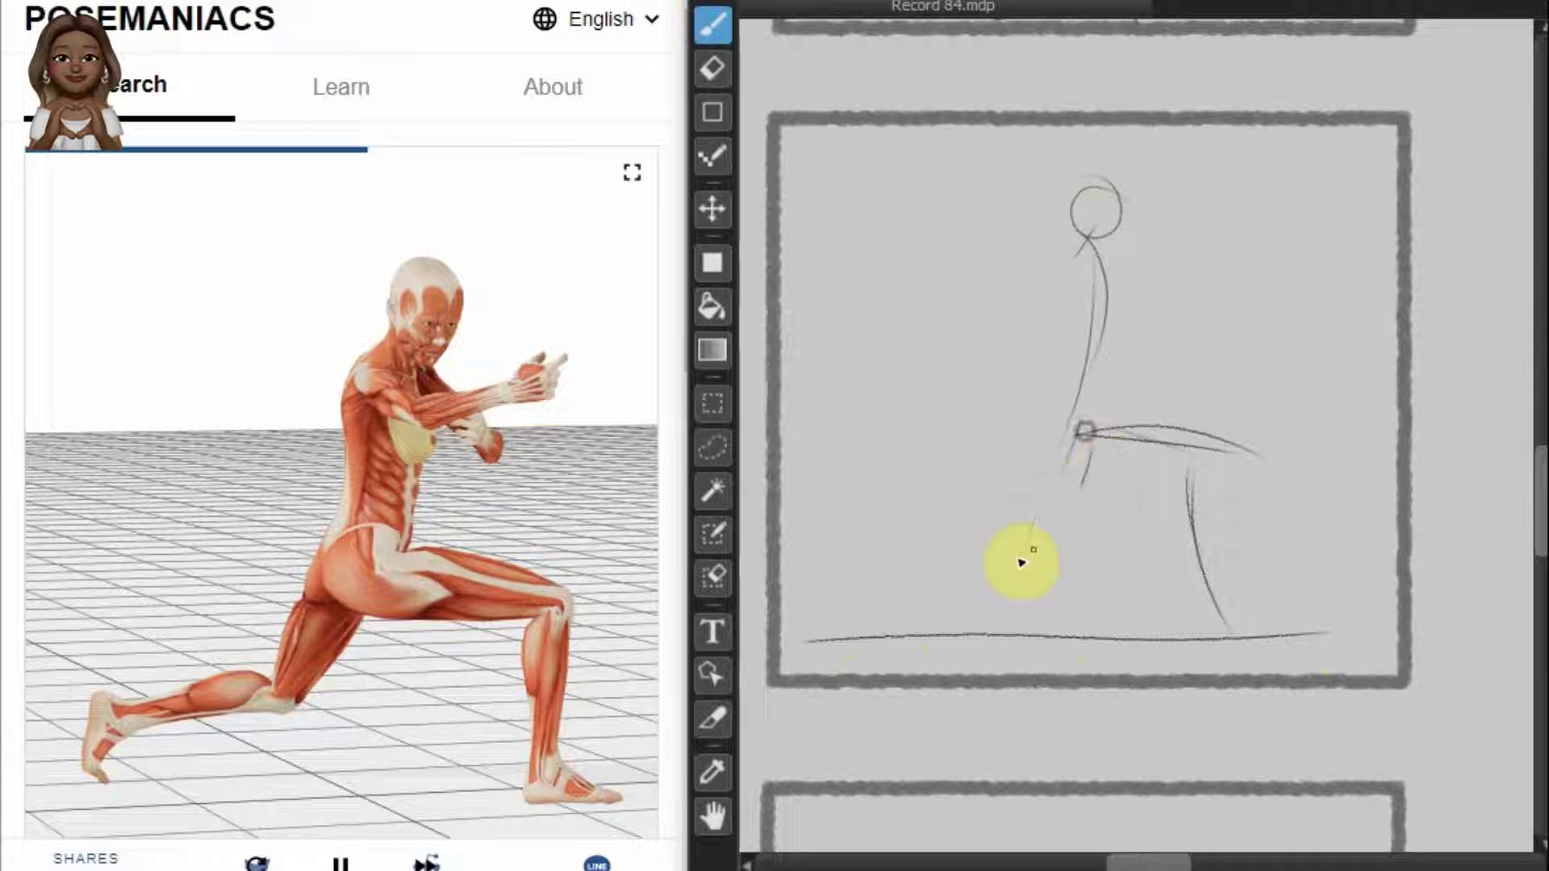
Step: Add the stretched back leg and foot, the forward-reaching arm, and darken both legs
mouse_move(1086, 439)
mouse_down()
mouse_move(1009, 569)
mouse_move(885, 564)
mouse_up()
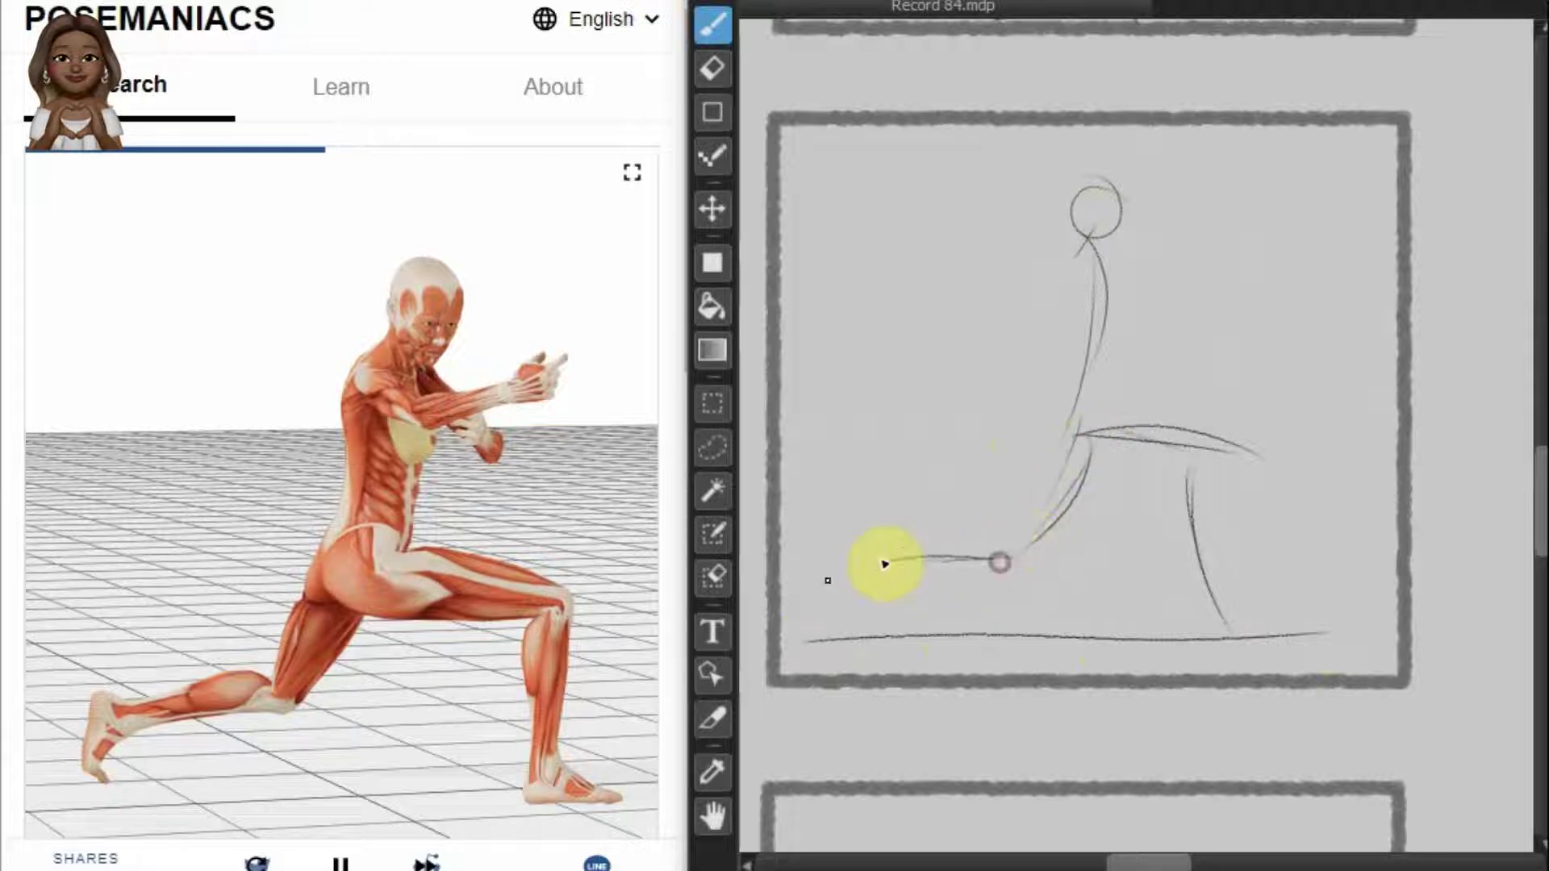
drag(1009, 531, 866, 570)
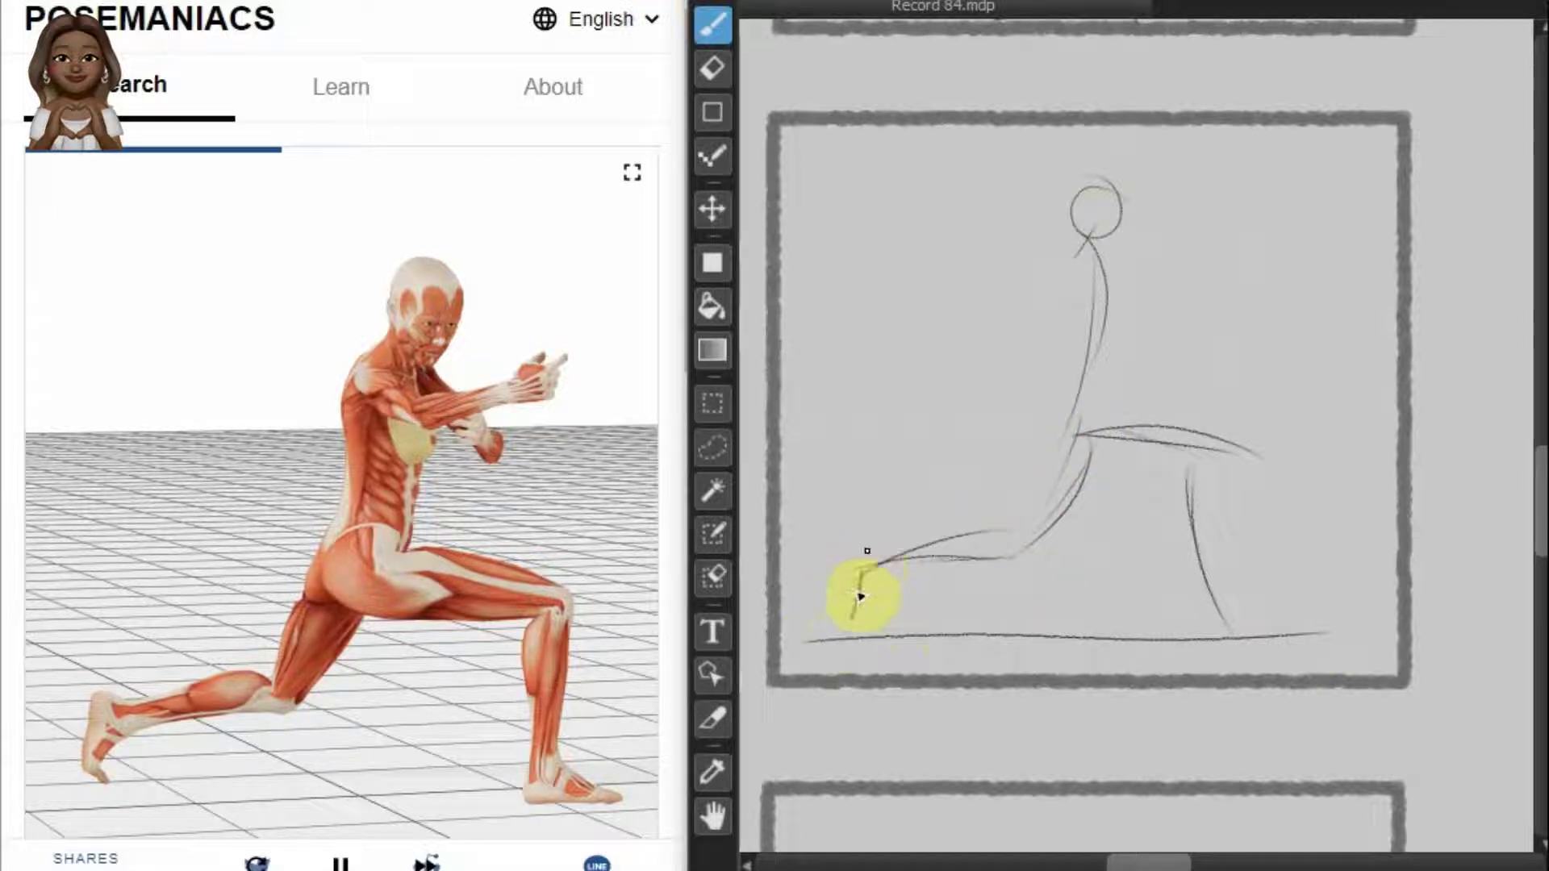
drag(849, 639, 878, 565)
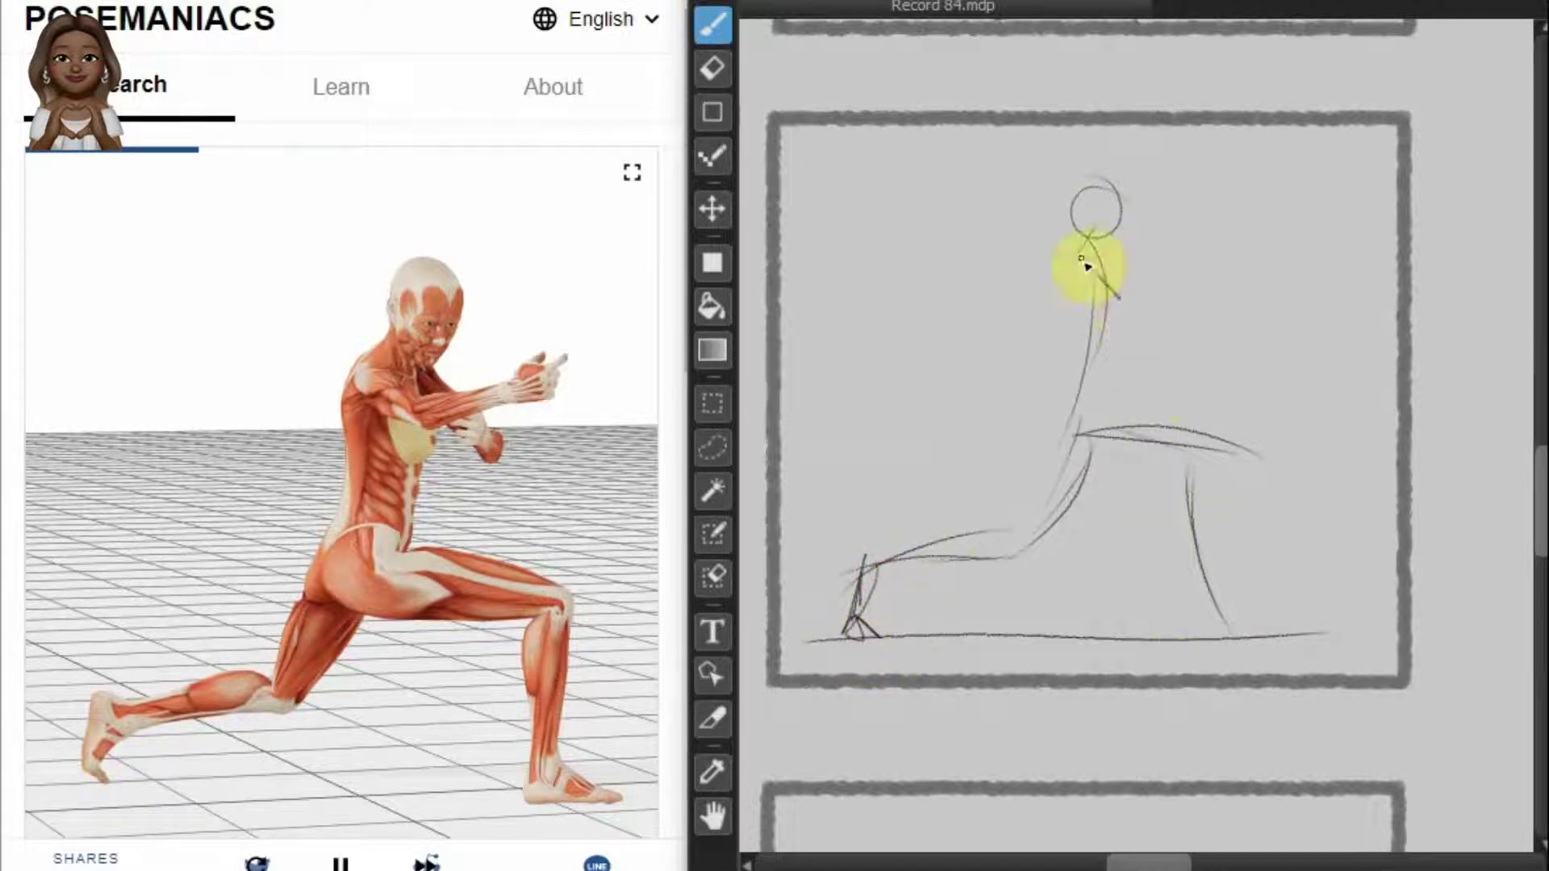
mouse_move(1085, 266)
mouse_down()
mouse_move(1261, 283)
mouse_move(1169, 283)
mouse_move(1204, 308)
mouse_up()
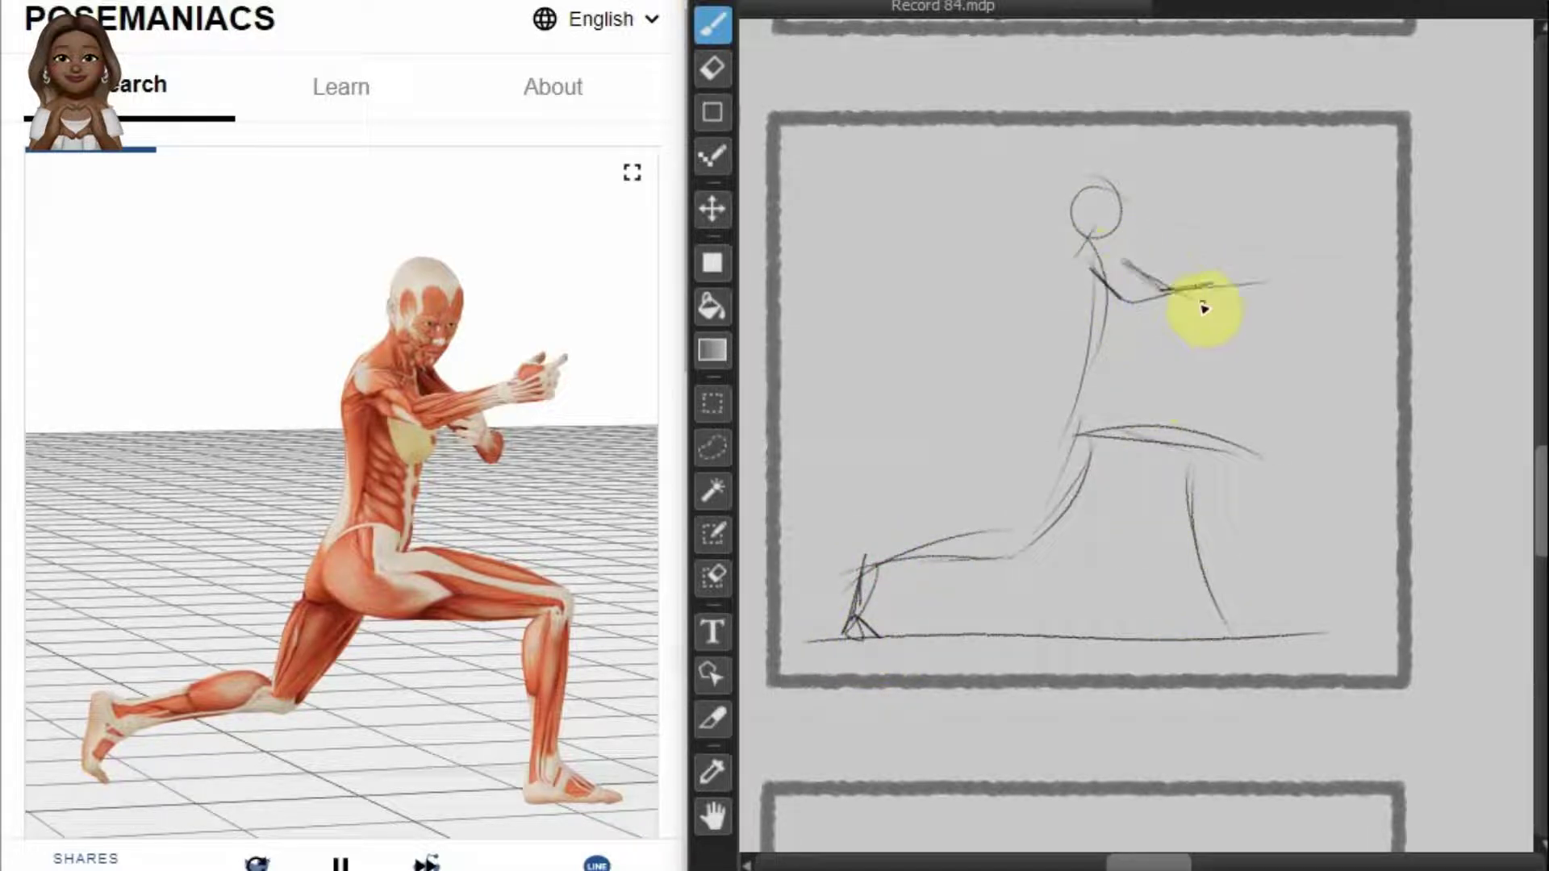
mouse_move(1141, 435)
mouse_down()
mouse_move(1077, 436)
mouse_move(1190, 481)
mouse_move(1230, 565)
mouse_up()
drag(1197, 460, 1216, 598)
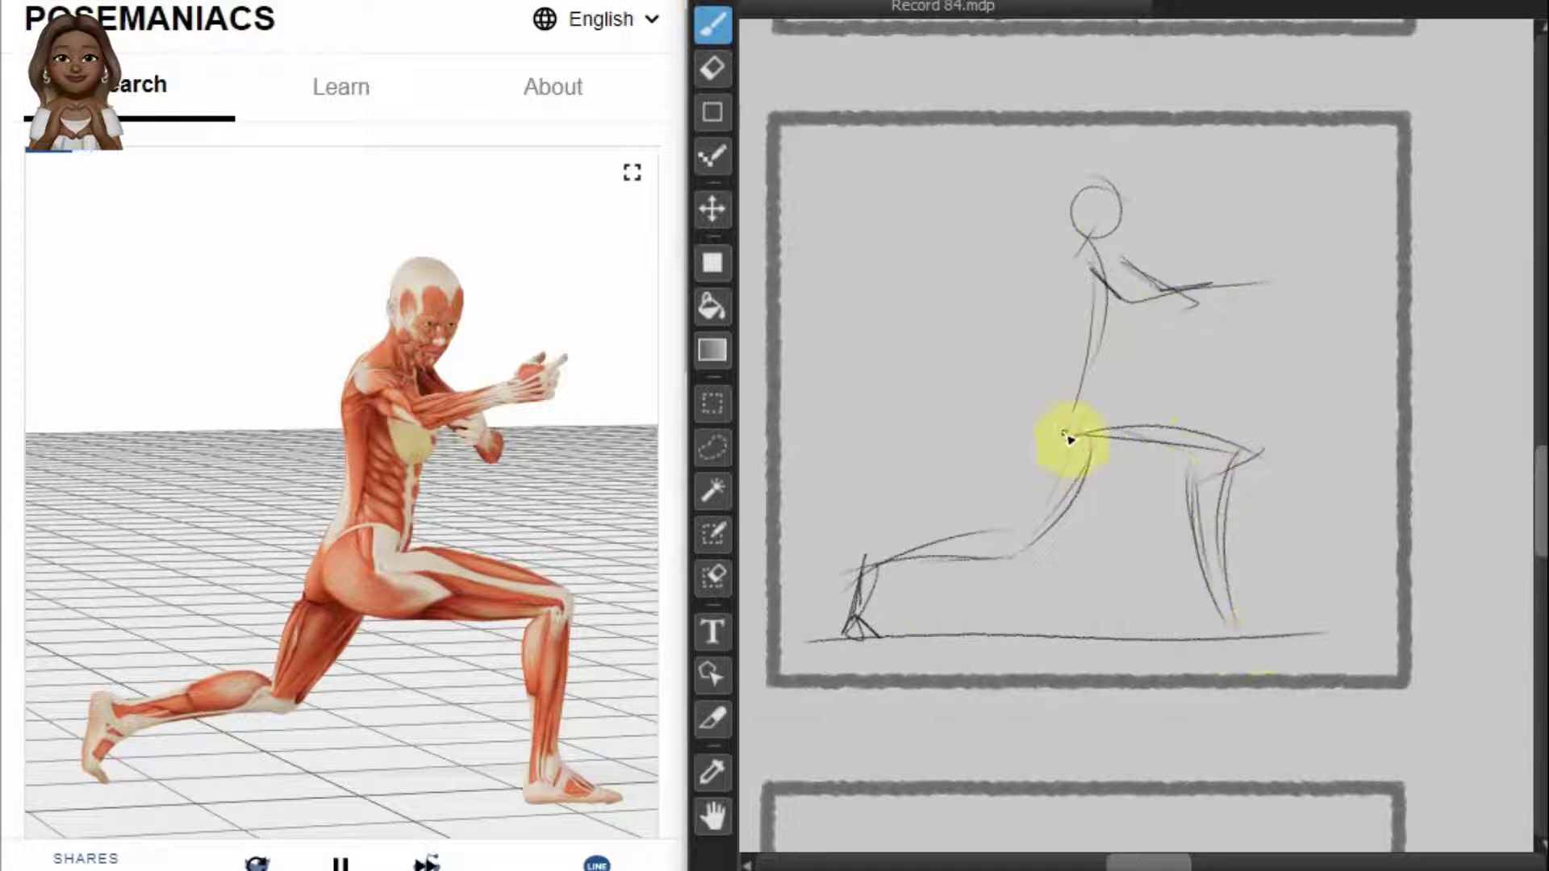
mouse_move(1068, 437)
mouse_down()
mouse_move(985, 543)
mouse_move(917, 543)
mouse_move(882, 575)
mouse_up()
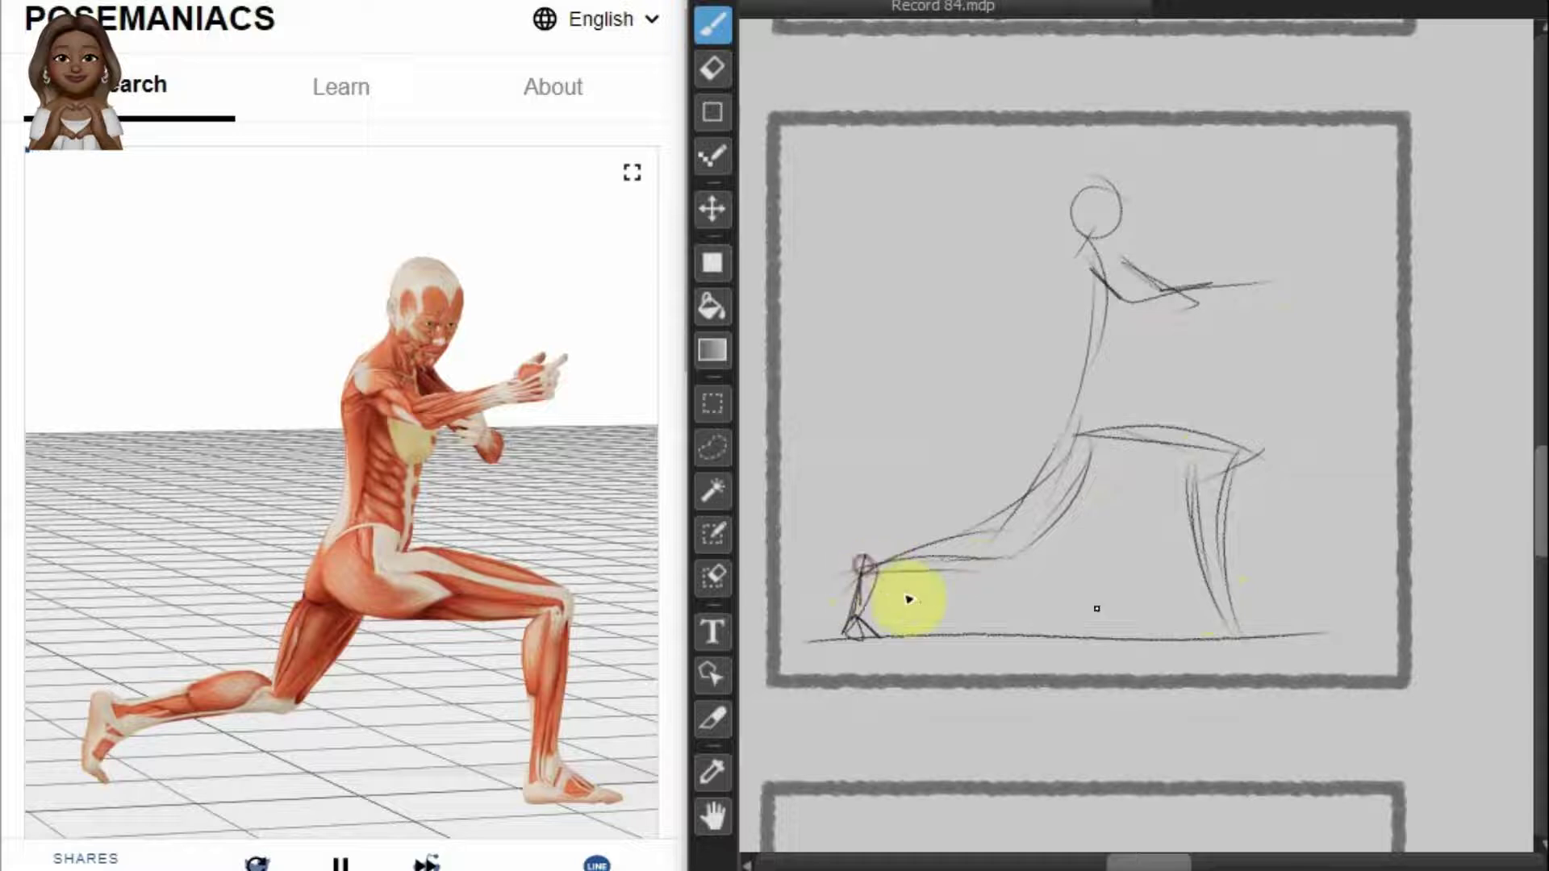
drag(1202, 582, 1235, 625)
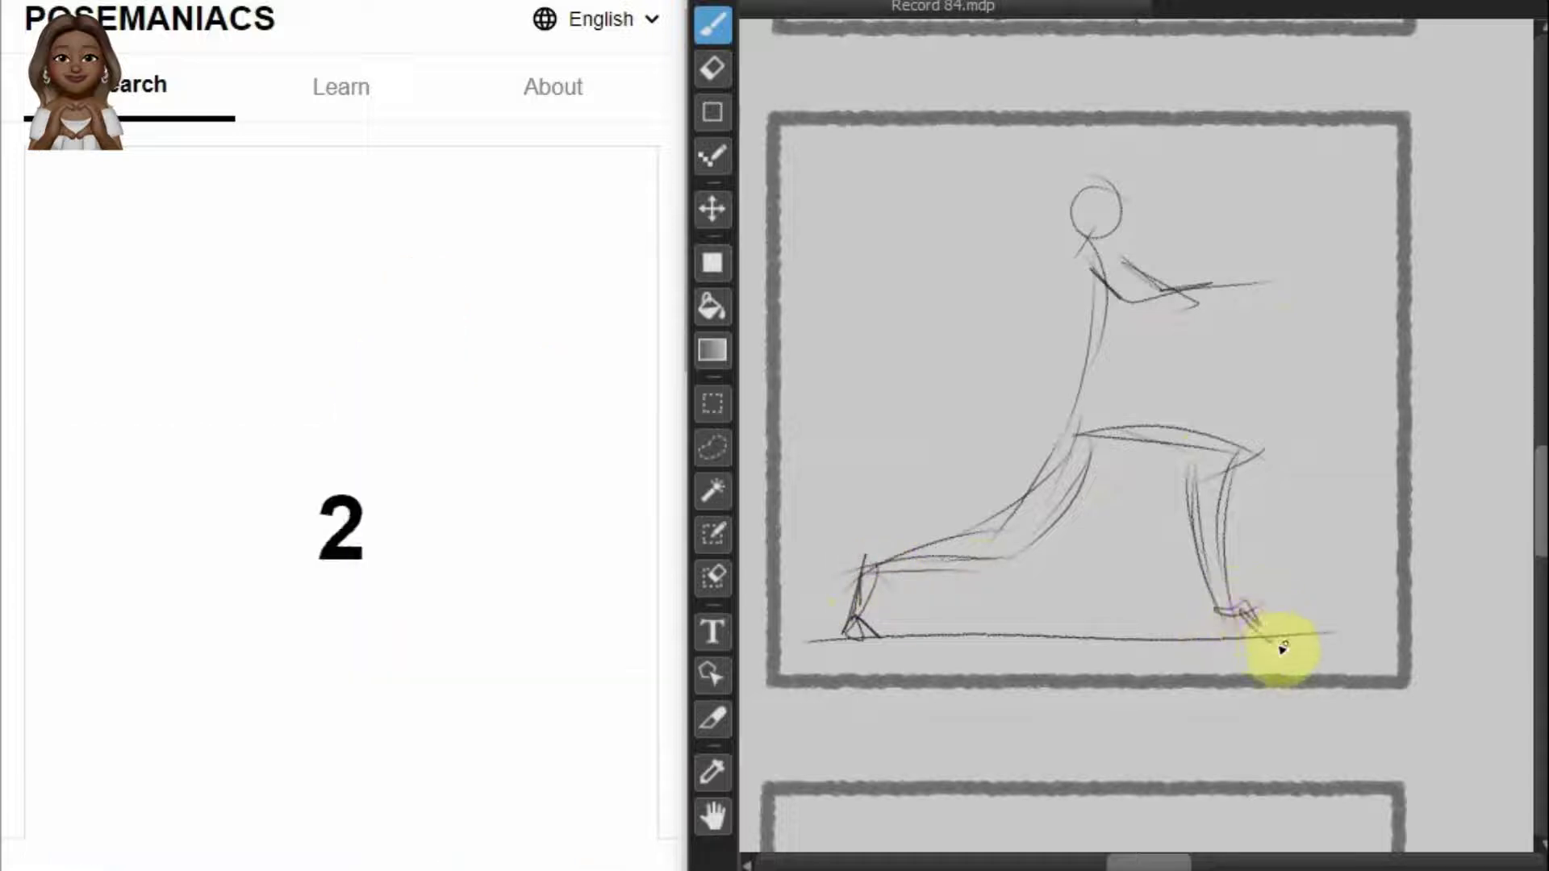
Step: Zoom into the twelfth frame and sketch the curved back, both wide legs and the head
scroll(1189, 374, down, 5)
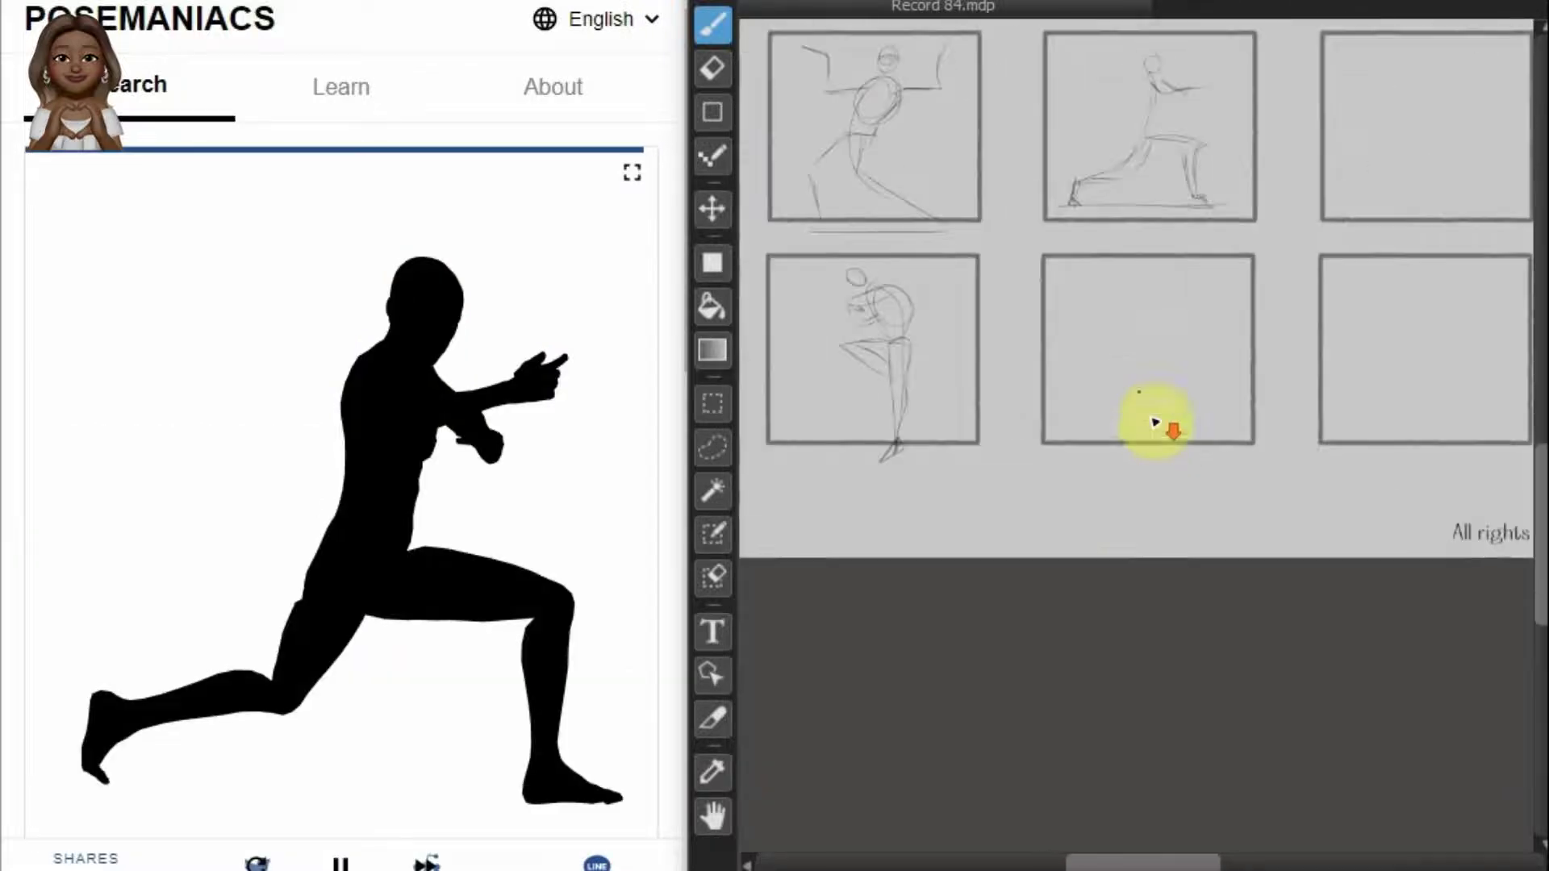
scroll(1155, 422, up, 5)
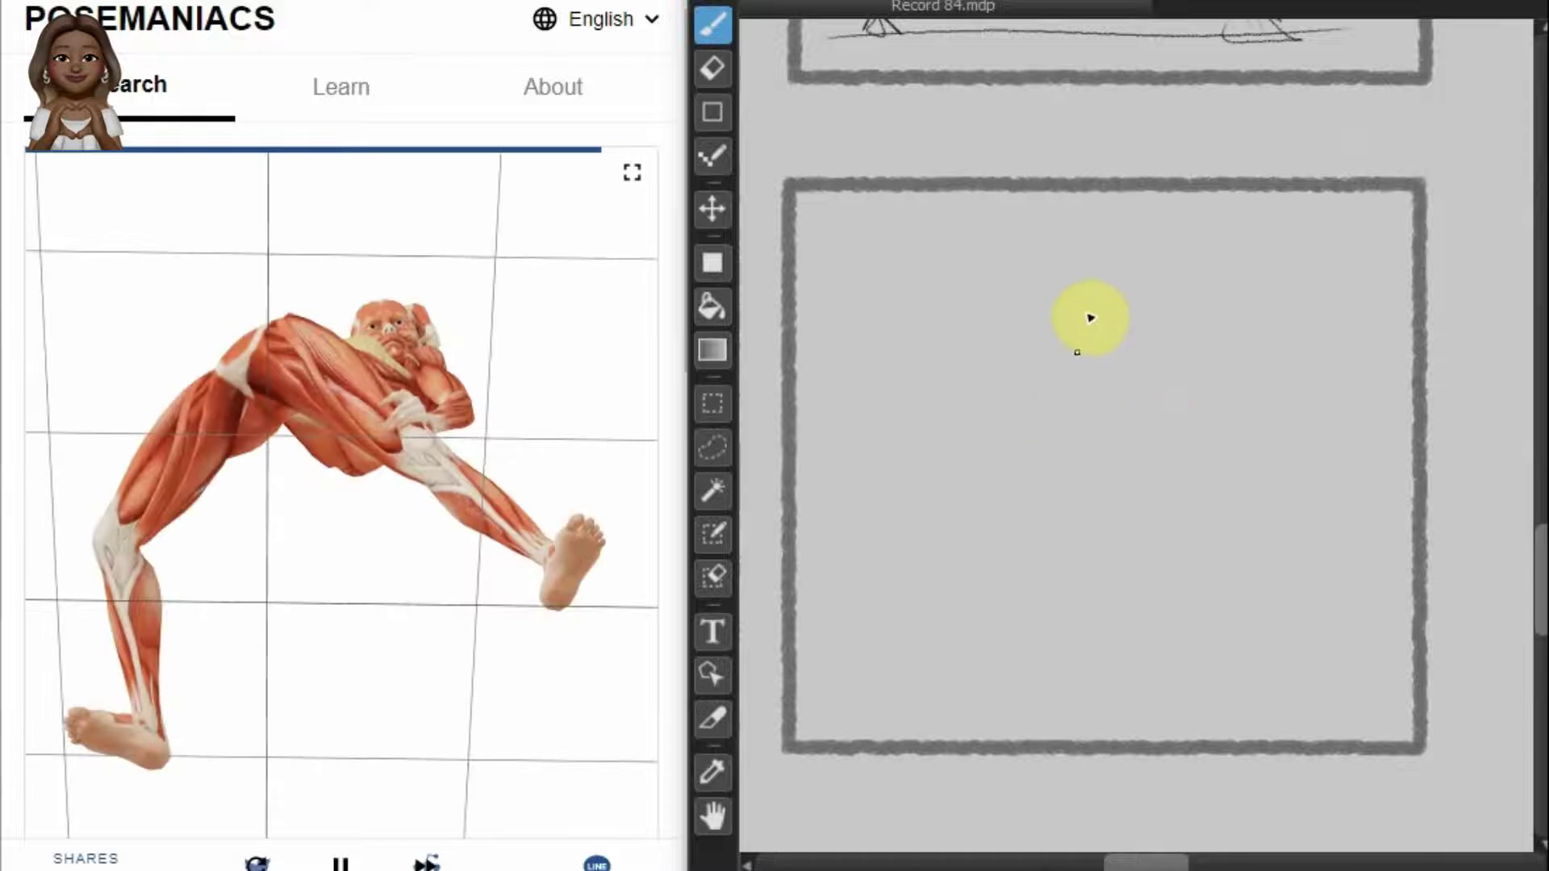
mouse_move(1125, 350)
mouse_down()
mouse_move(1048, 352)
mouse_move(1311, 629)
mouse_up()
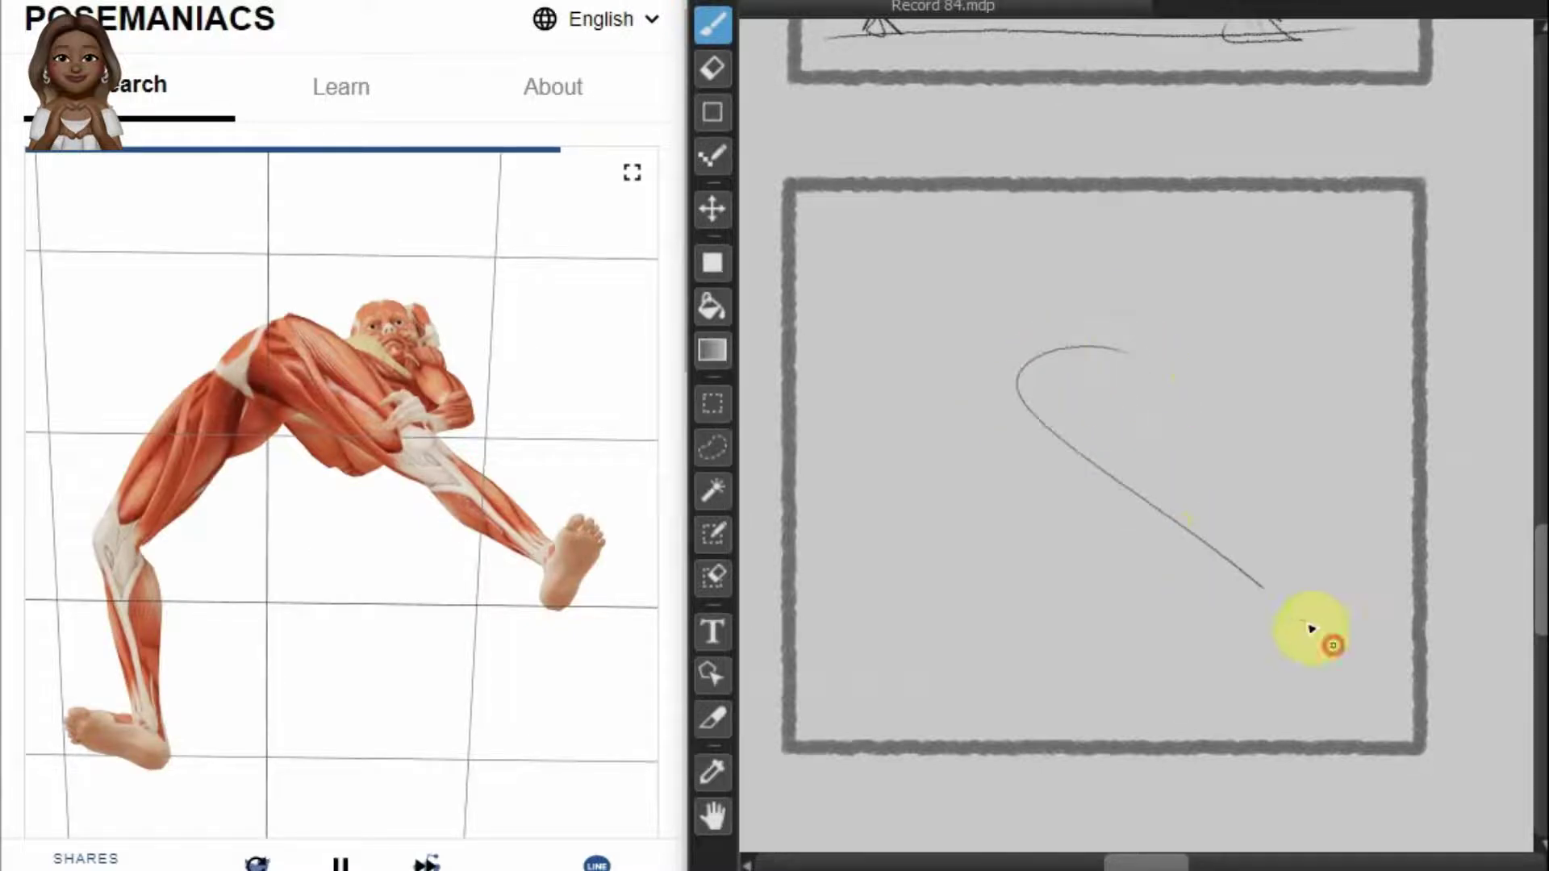
mouse_move(1020, 392)
mouse_down()
mouse_move(949, 519)
mouse_move(1023, 670)
mouse_up()
mouse_move(1172, 341)
mouse_down()
mouse_move(1136, 358)
mouse_move(1089, 346)
mouse_move(1079, 363)
mouse_move(1165, 356)
mouse_move(1174, 389)
mouse_move(1123, 356)
mouse_move(1188, 372)
mouse_move(1175, 389)
mouse_up()
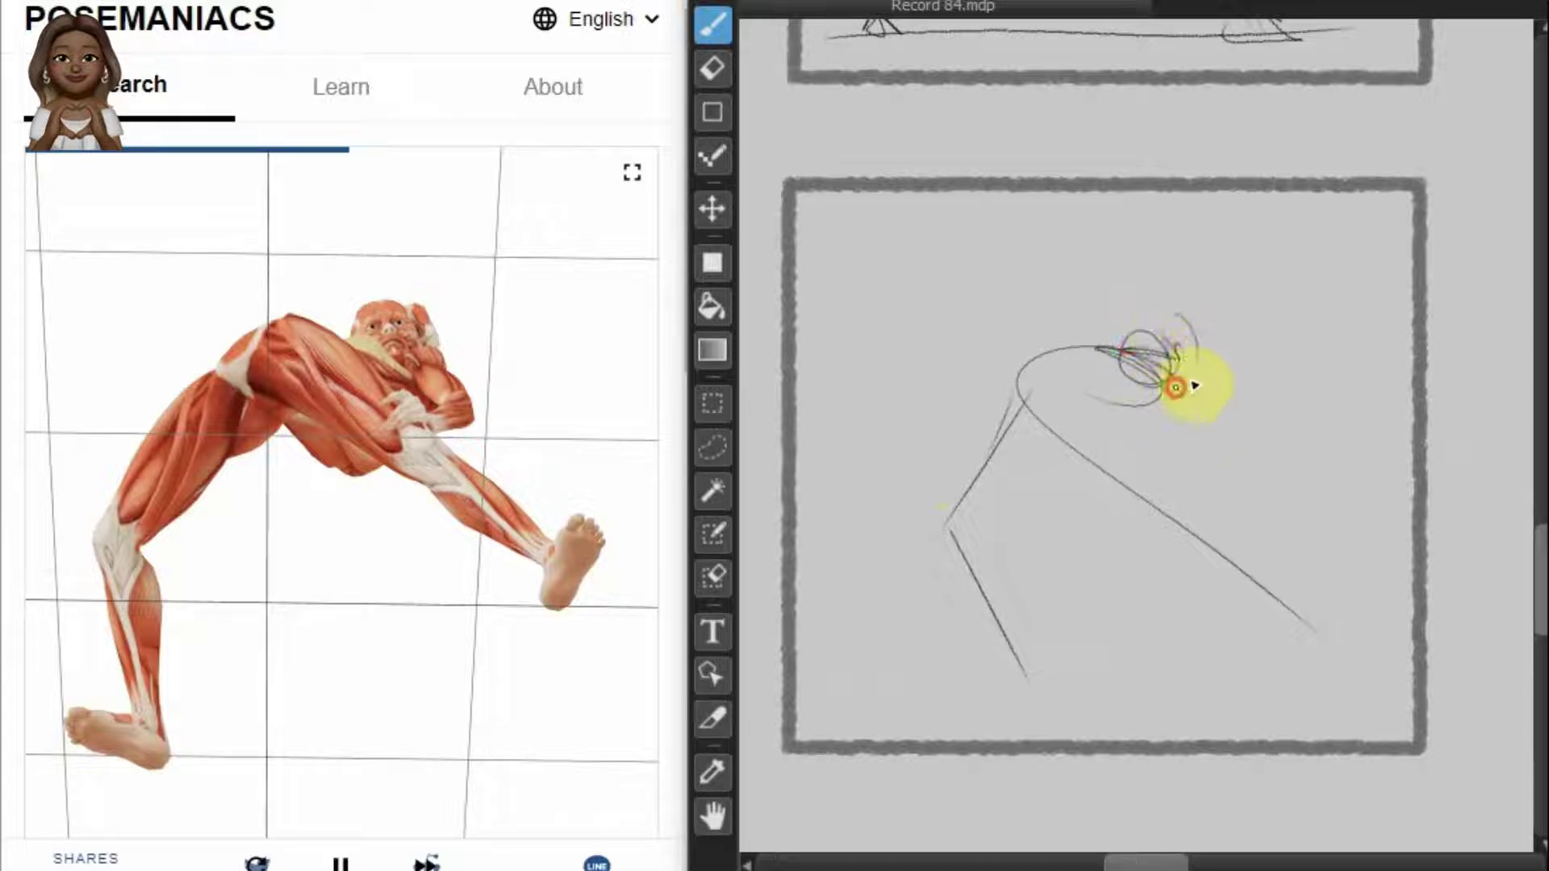
drag(1031, 388, 1043, 404)
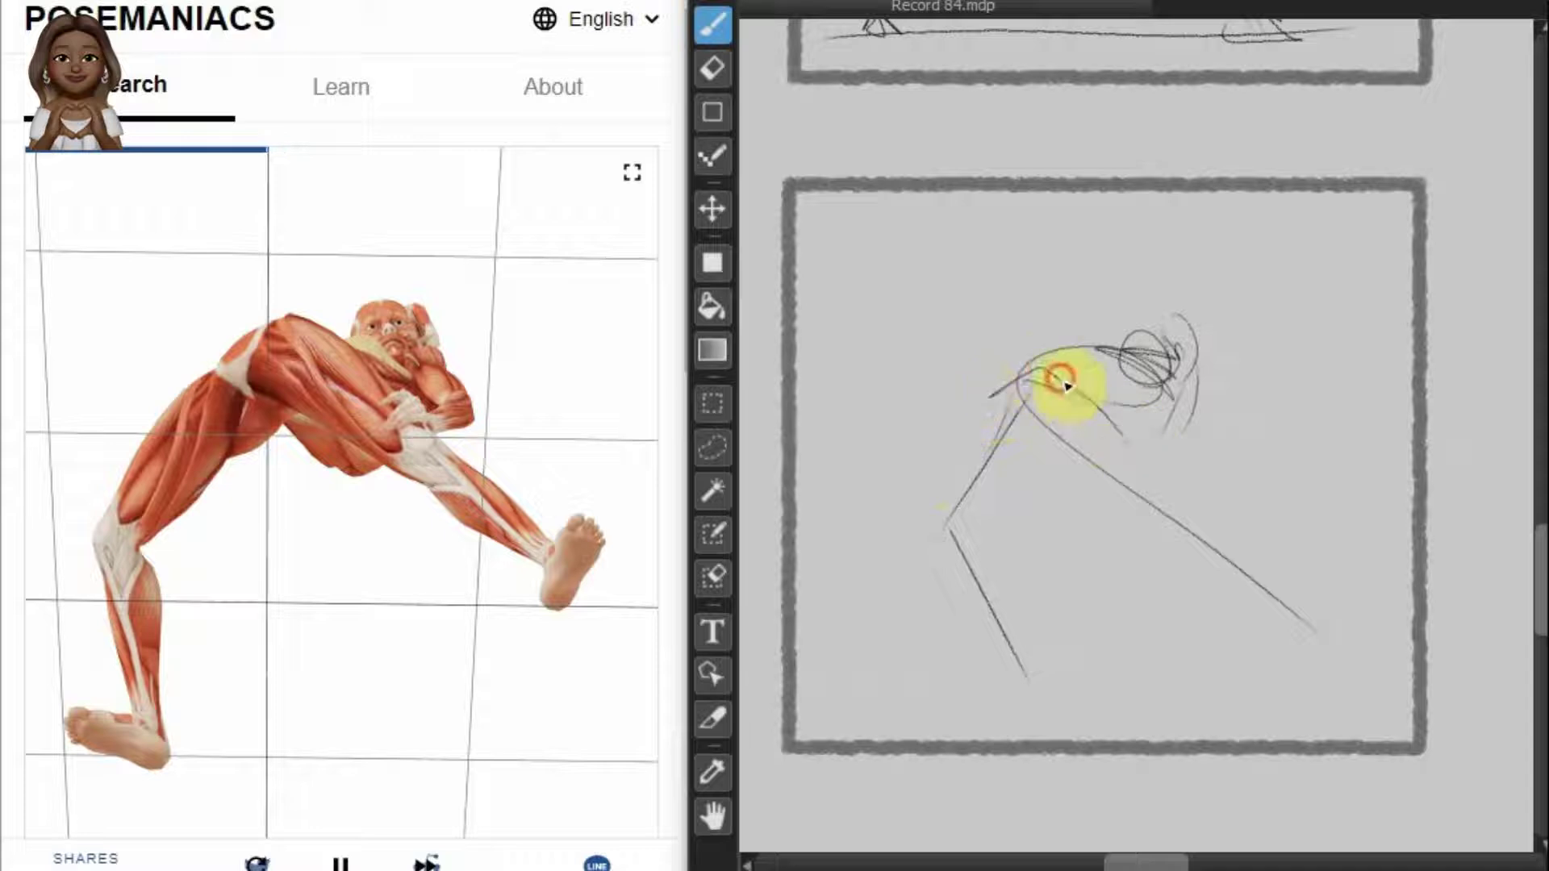
Step: Add the bent-over torso line, extend the right leg, and draw the left thigh, shin and foot
drag(1066, 385, 1252, 563)
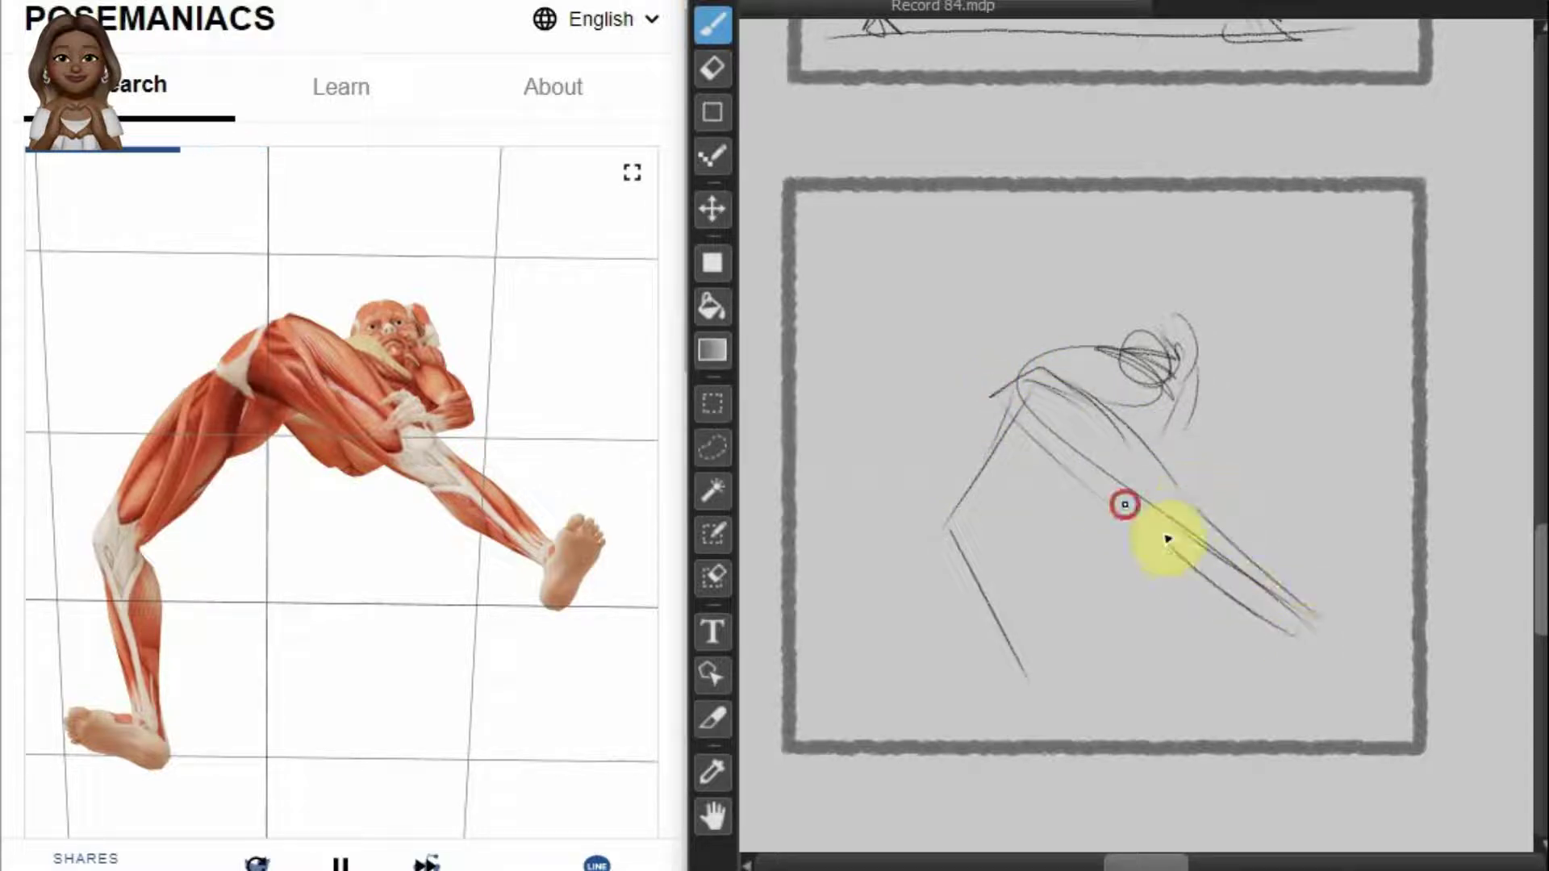
mouse_move(1124, 508)
mouse_down()
mouse_move(1300, 608)
mouse_move(1311, 668)
mouse_move(1366, 564)
mouse_move(1299, 658)
mouse_up()
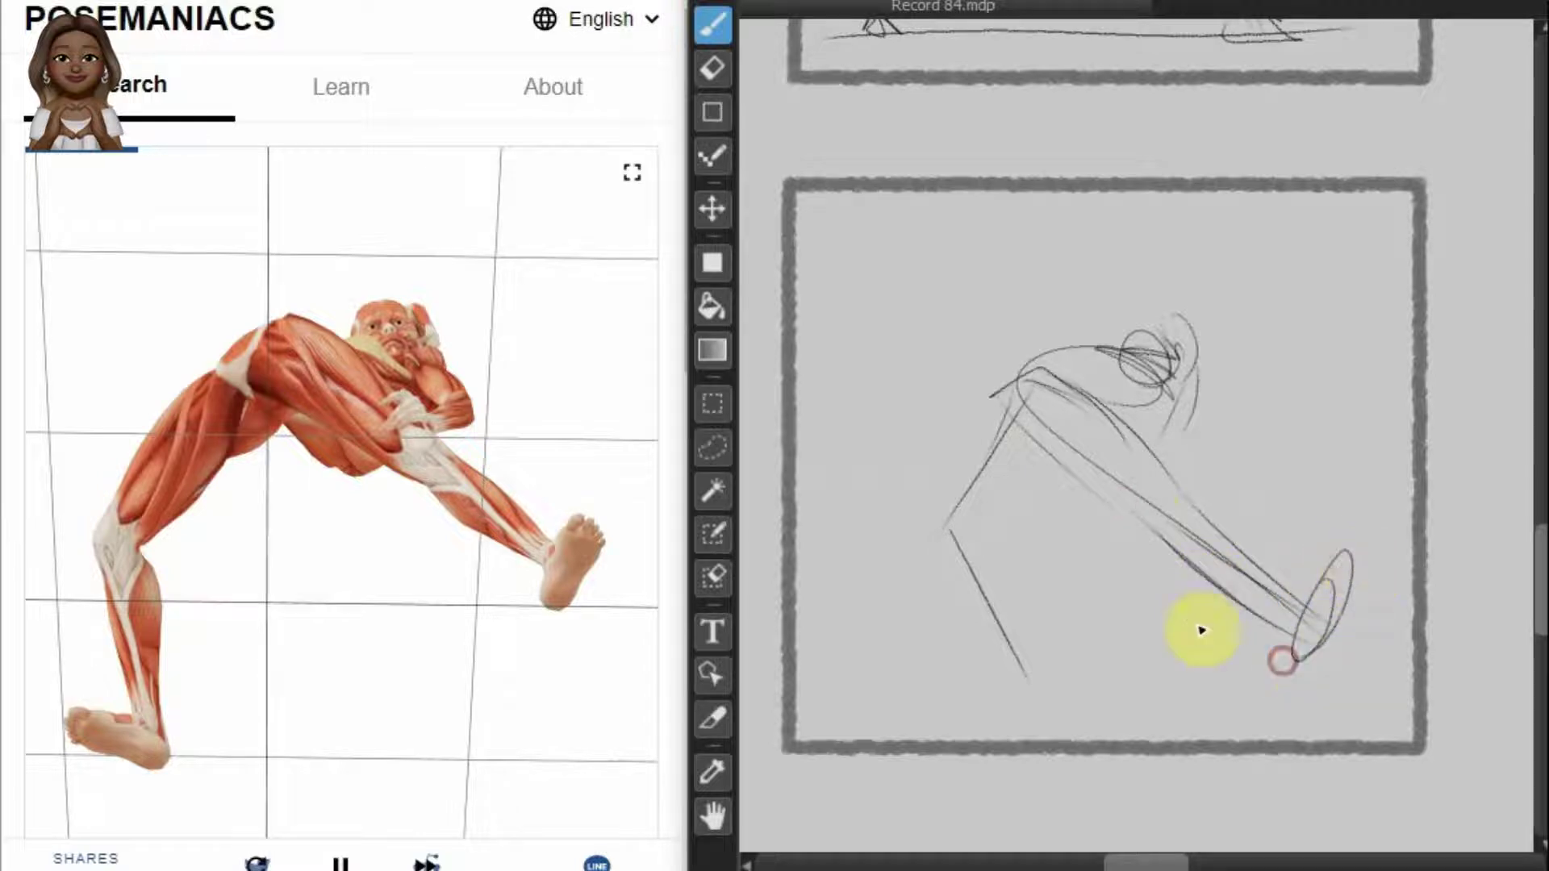
mouse_move(1015, 657)
mouse_down()
mouse_move(950, 681)
mouse_move(992, 685)
mouse_up()
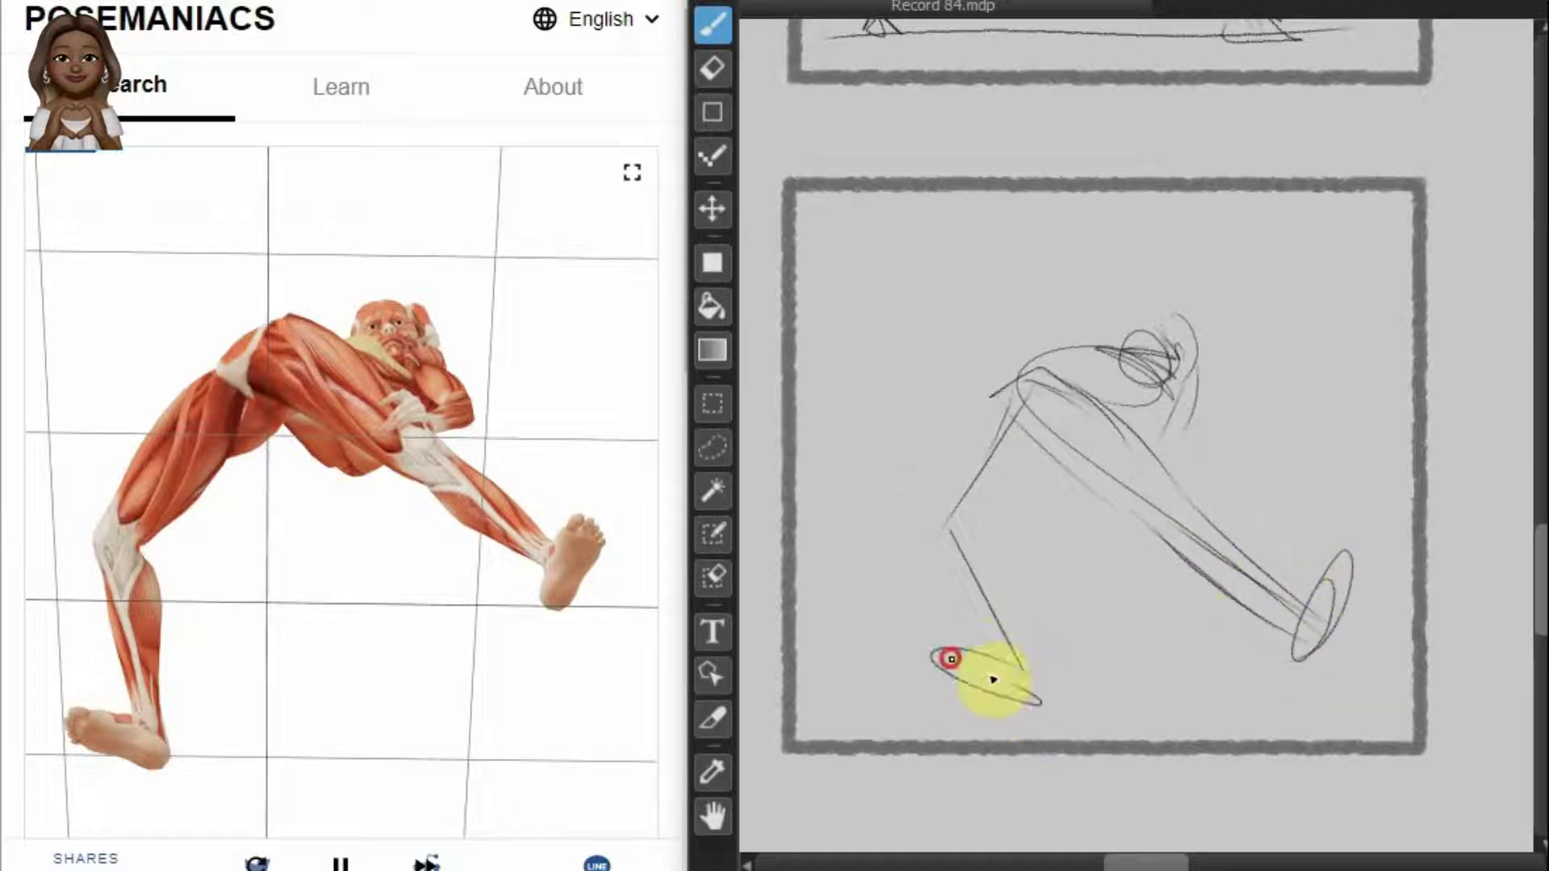
drag(985, 415, 921, 532)
drag(1009, 398, 918, 543)
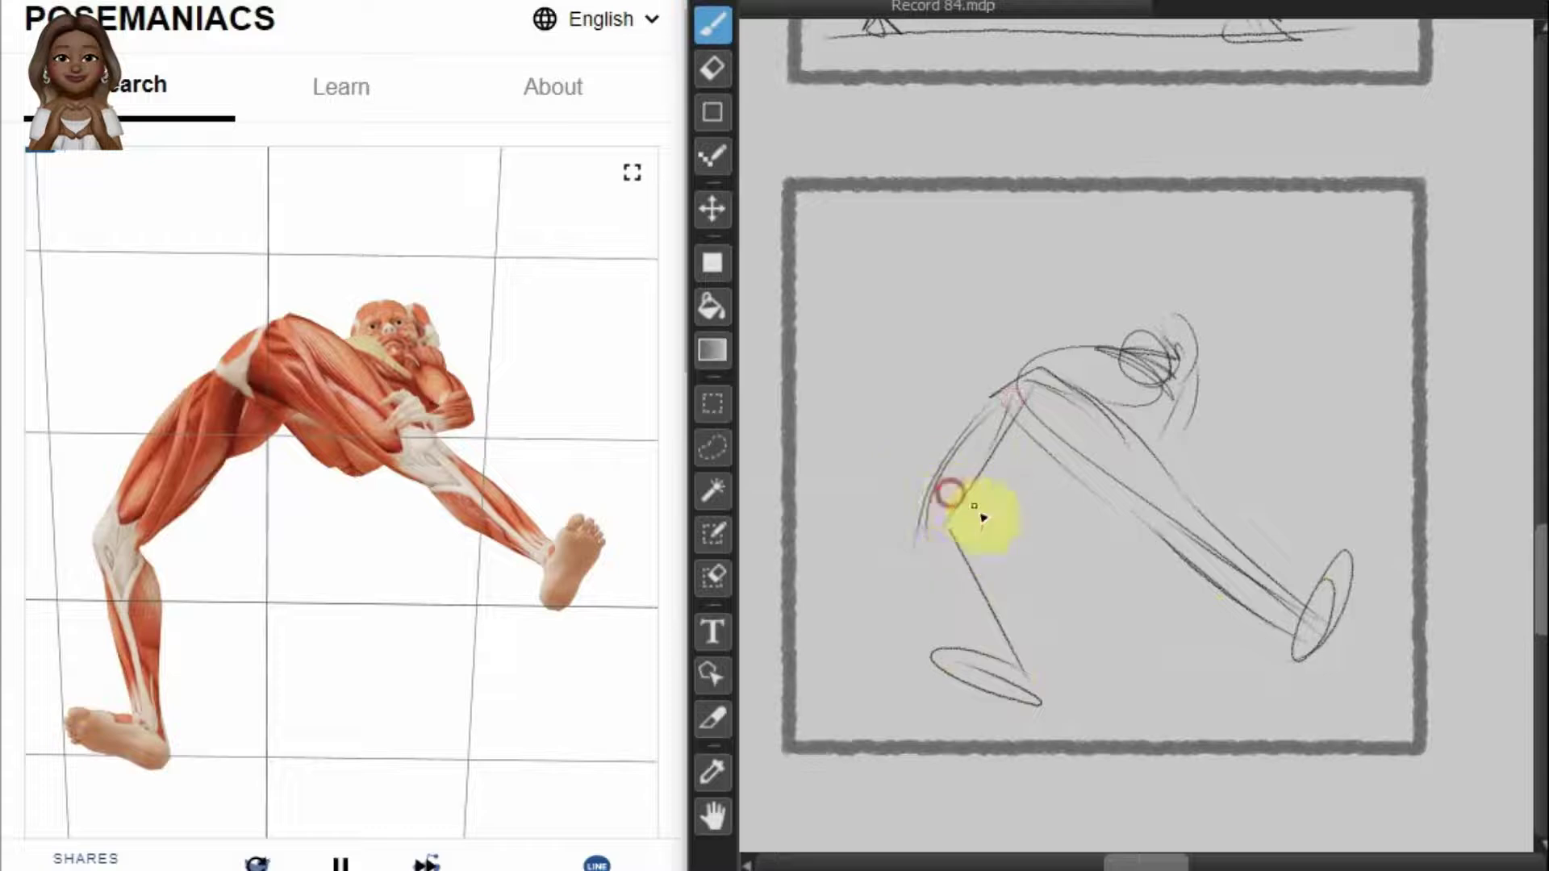
mouse_move(1020, 674)
mouse_down()
mouse_move(926, 514)
mouse_move(1008, 653)
mouse_up()
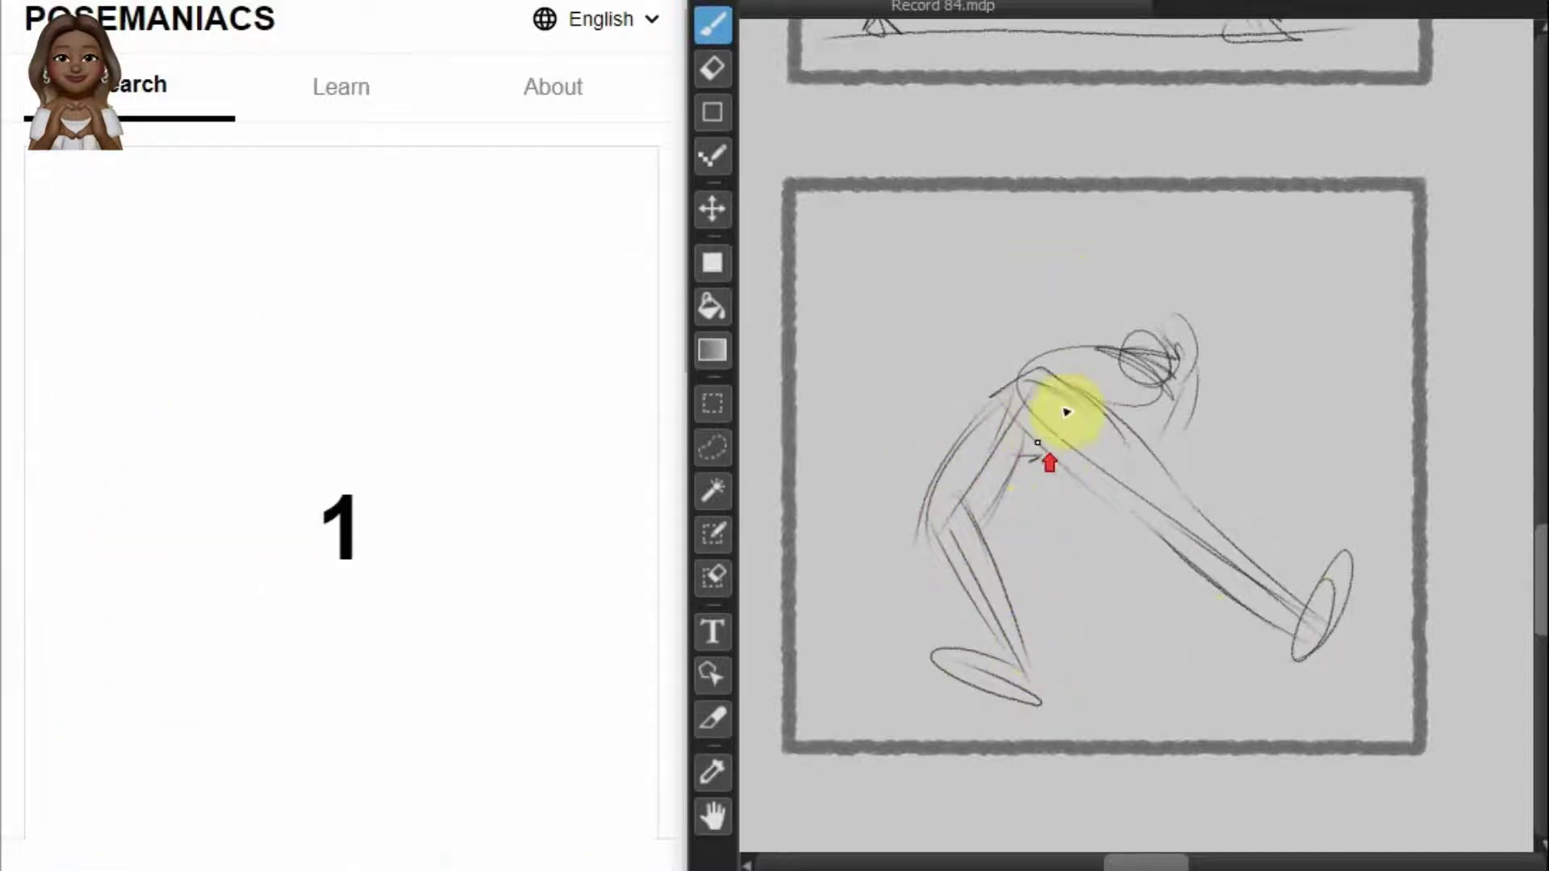
Step: Zoom into an empty frame and sketch the long spine, head and ribcage of the one-legged pose
scroll(1089, 458, down, 5)
scroll(1216, 197, up, 4)
scroll(1224, 172, up, 2)
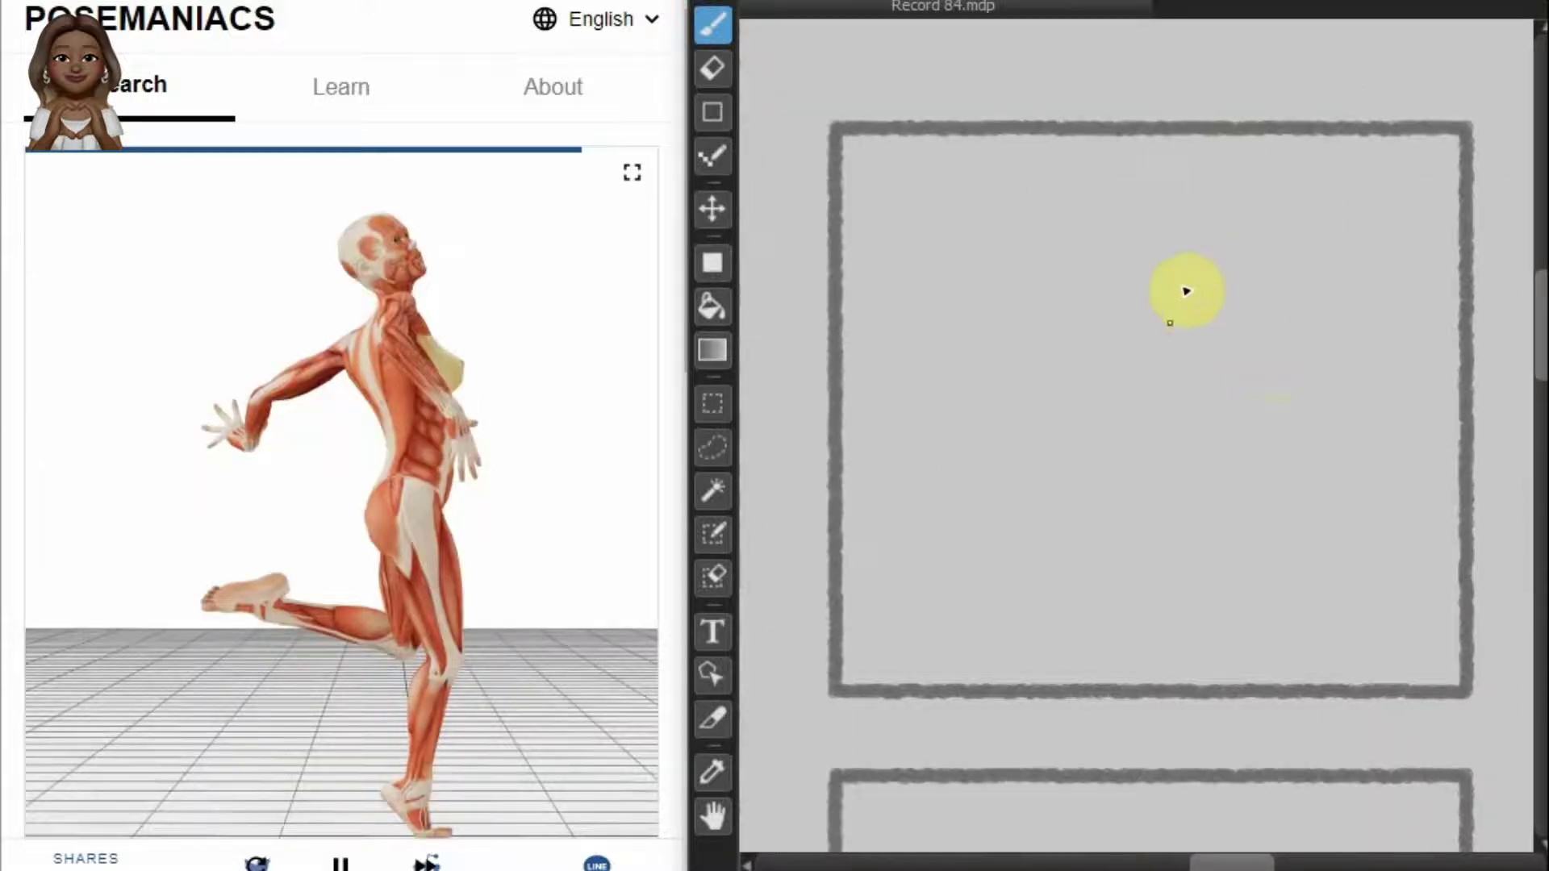
drag(1187, 271, 1226, 661)
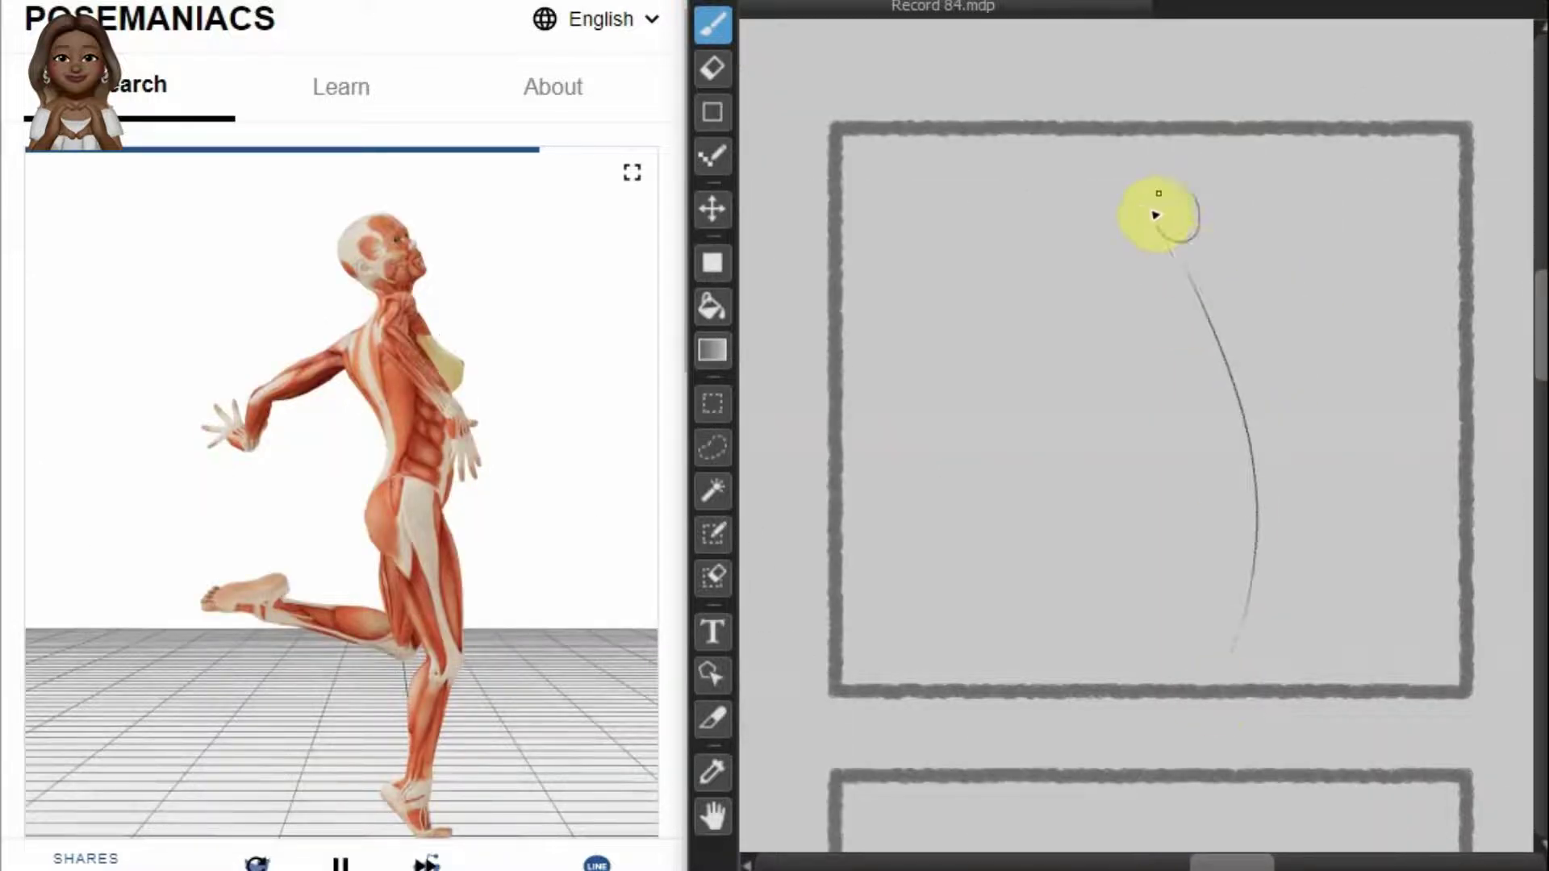
drag(1167, 192, 1172, 242)
click(1188, 254)
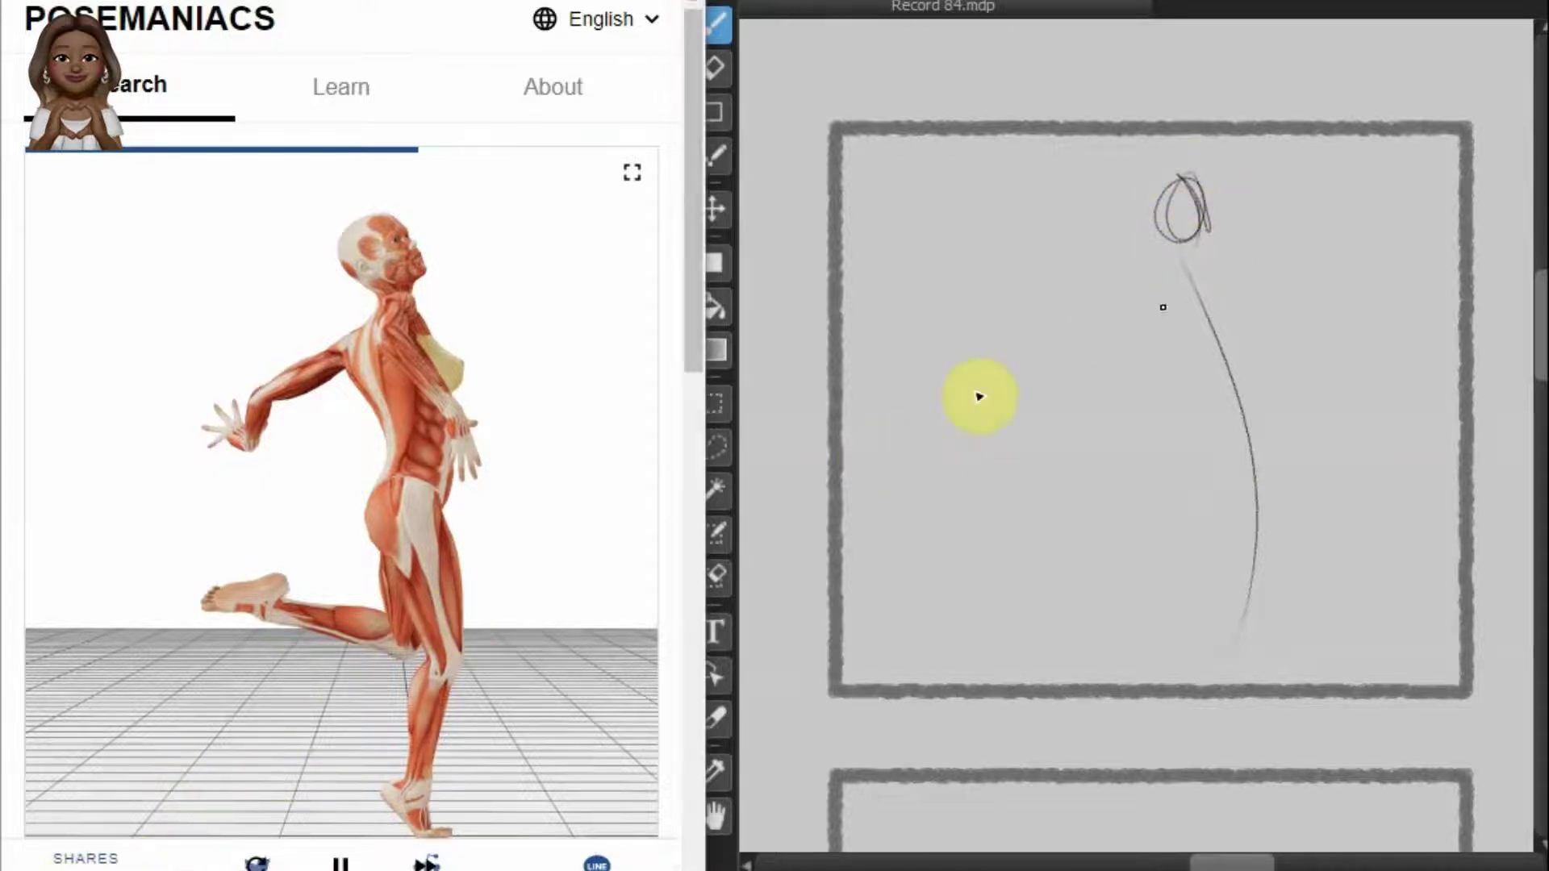
click(1199, 282)
mouse_move(1189, 260)
mouse_down()
mouse_move(1165, 322)
mouse_move(1230, 440)
mouse_move(1204, 457)
mouse_up()
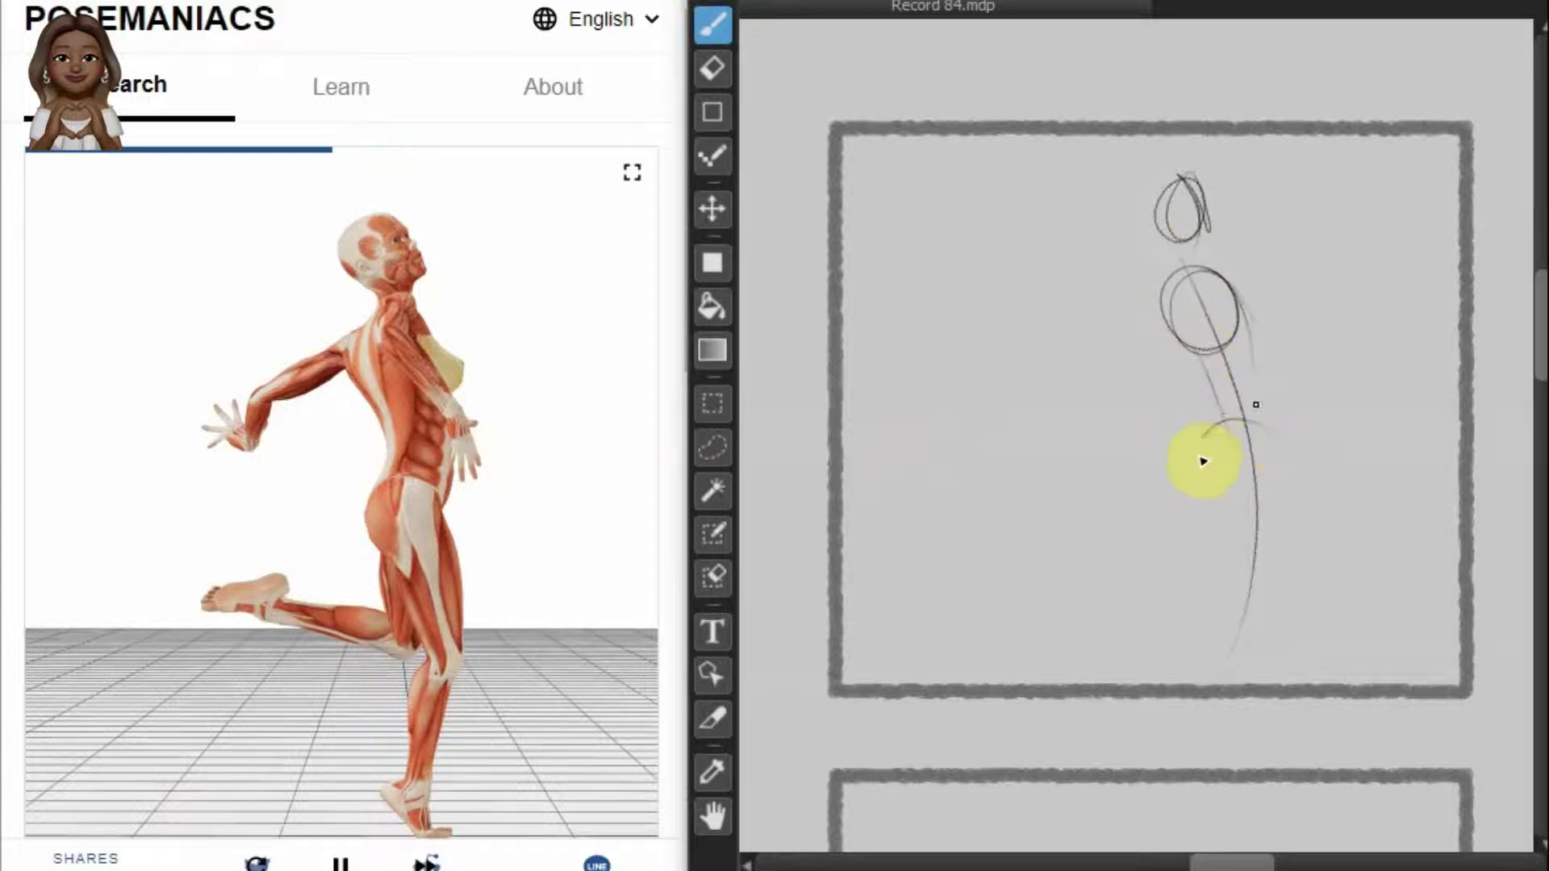
Step: Add the hip arc, standing leg with foot, the leg stretched behind, and darken the chest
mouse_move(1239, 398)
mouse_down()
mouse_move(1267, 606)
mouse_move(1273, 569)
mouse_move(1224, 646)
mouse_up()
drag(1245, 546, 1230, 678)
mouse_move(1270, 571)
mouse_down()
mouse_move(1236, 680)
mouse_move(1282, 718)
mouse_up()
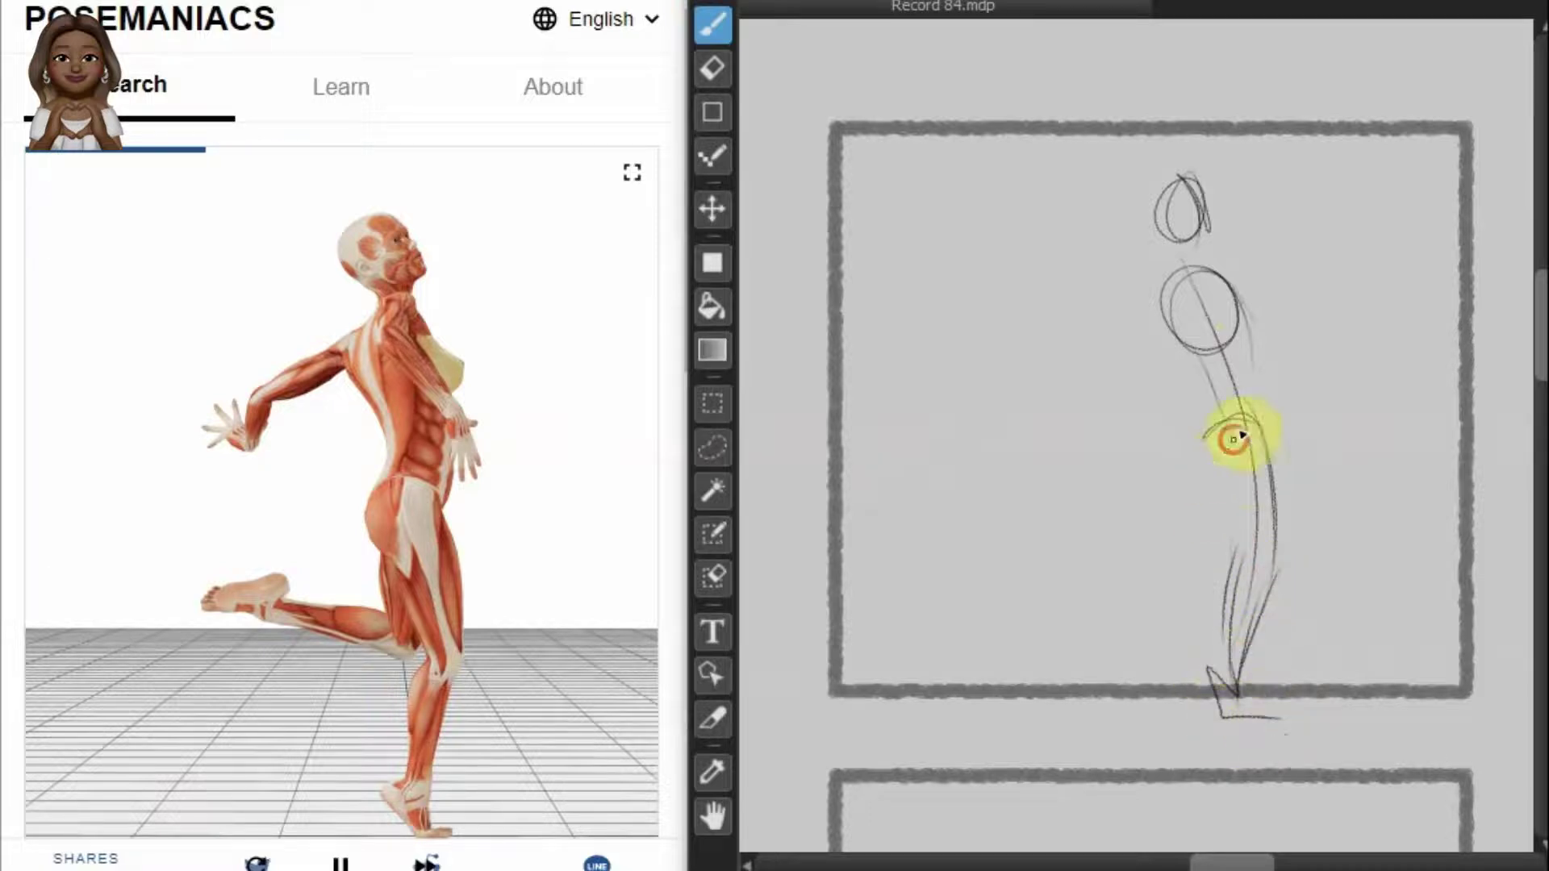
drag(1233, 563, 1127, 563)
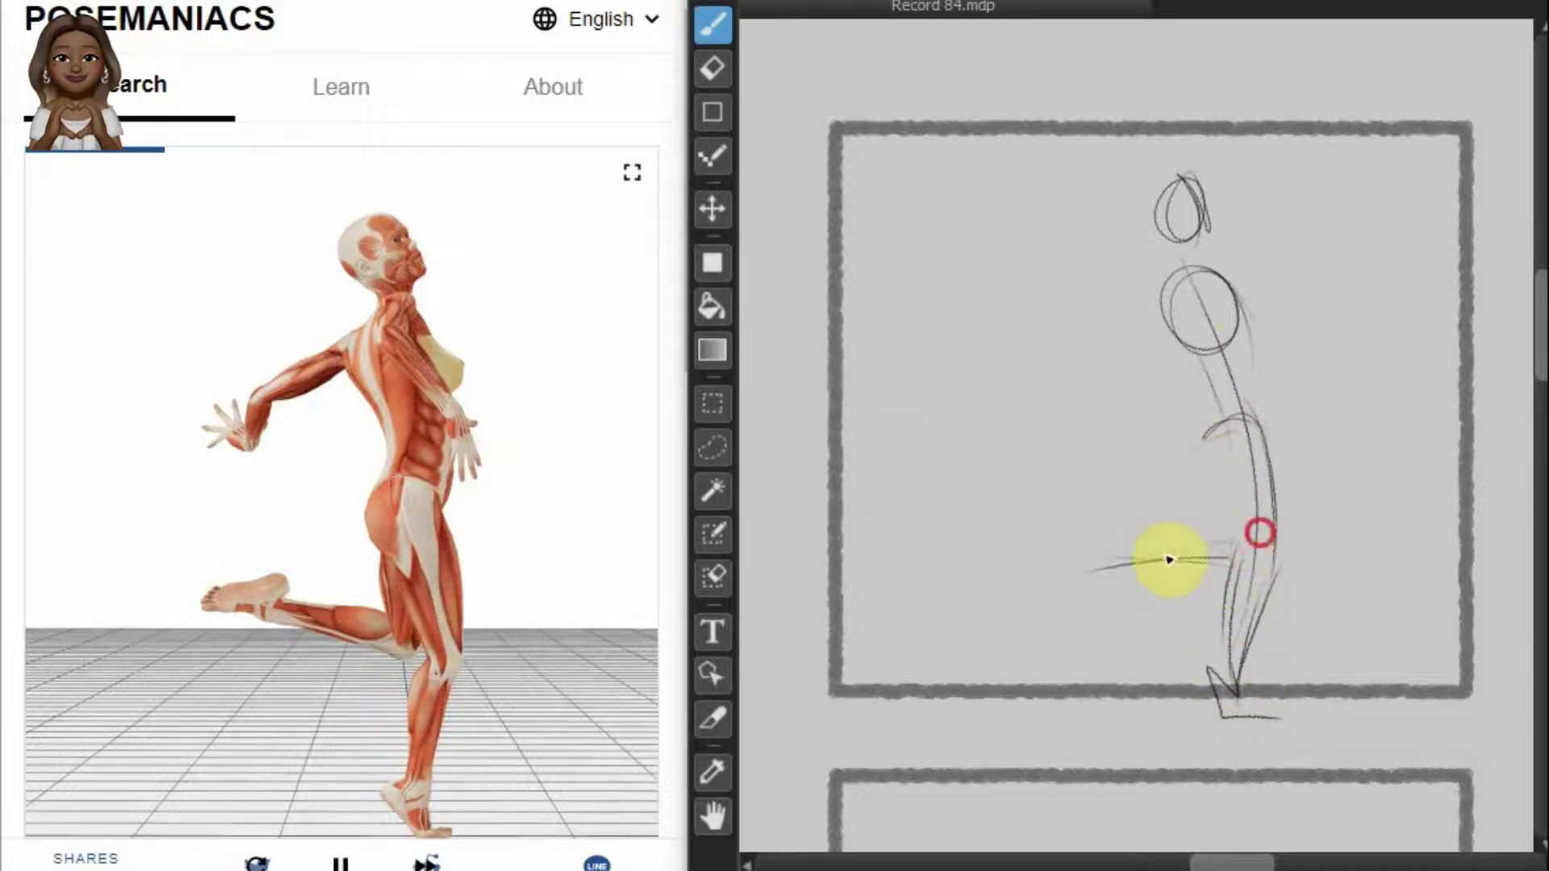
mouse_move(1254, 530)
mouse_down()
mouse_move(1013, 568)
mouse_move(1098, 568)
mouse_move(1044, 571)
mouse_up()
click(1100, 543)
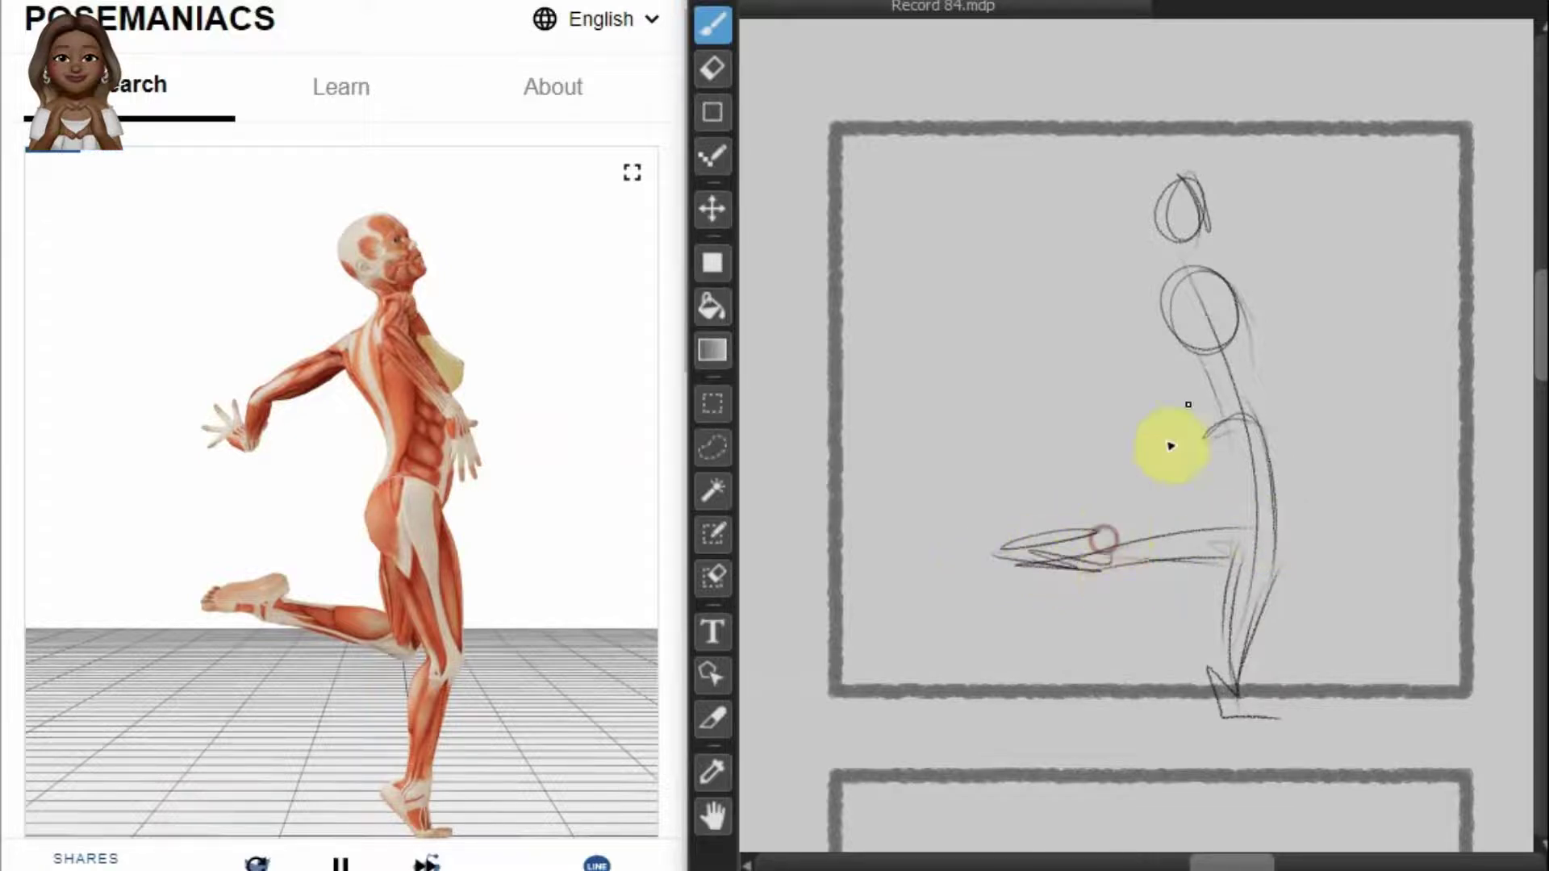
click(1238, 292)
drag(1205, 259, 1179, 256)
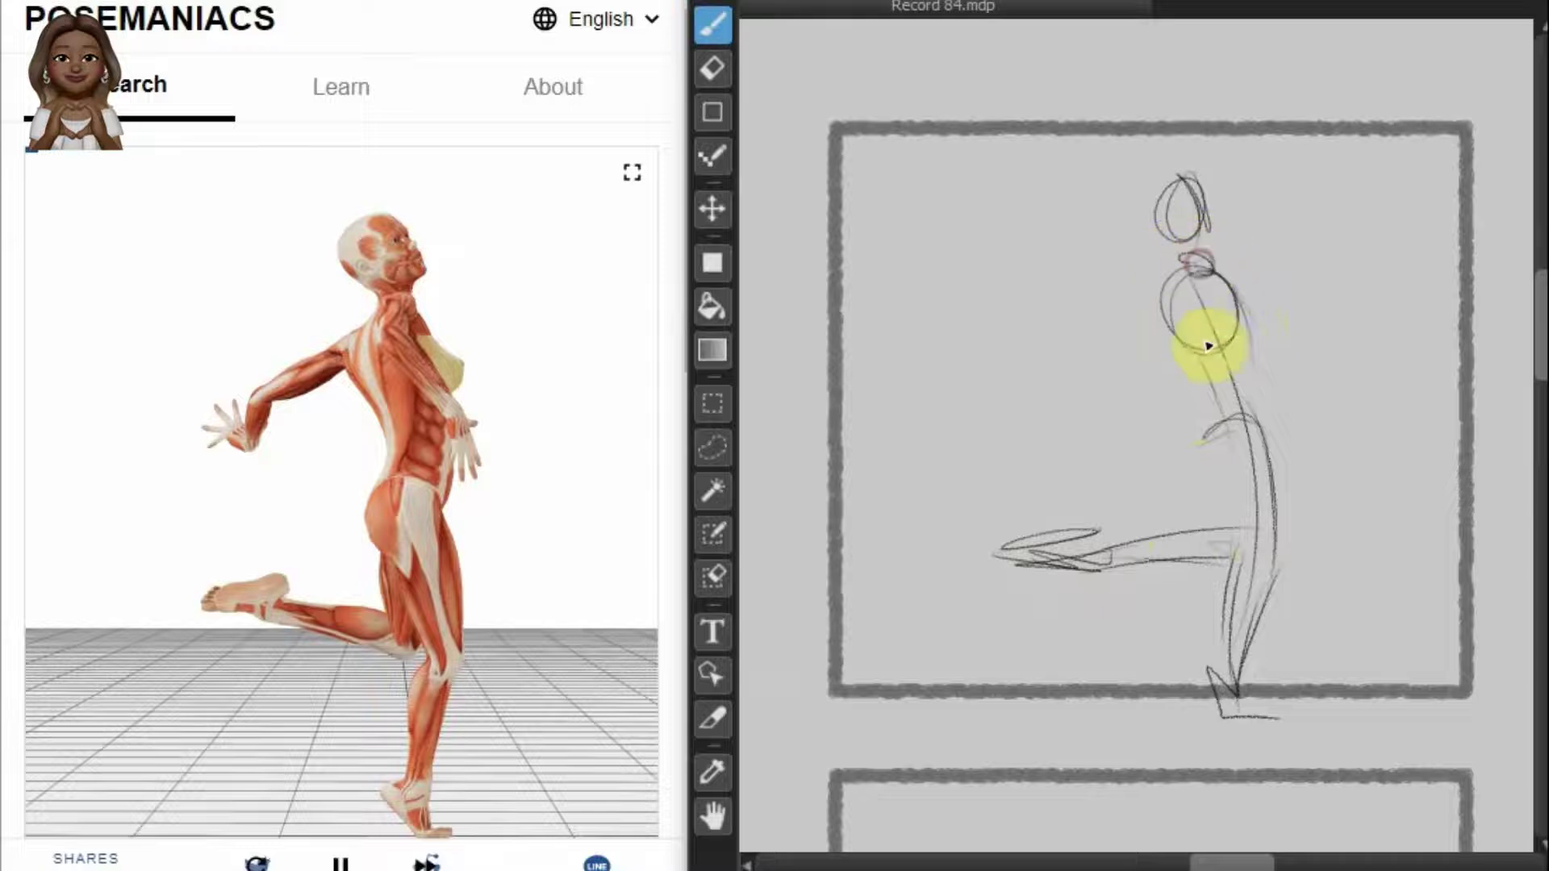
Step: Move to the empty frame below and sketch the standing figure's head, spine and ribcage
scroll(1202, 250, down, 5)
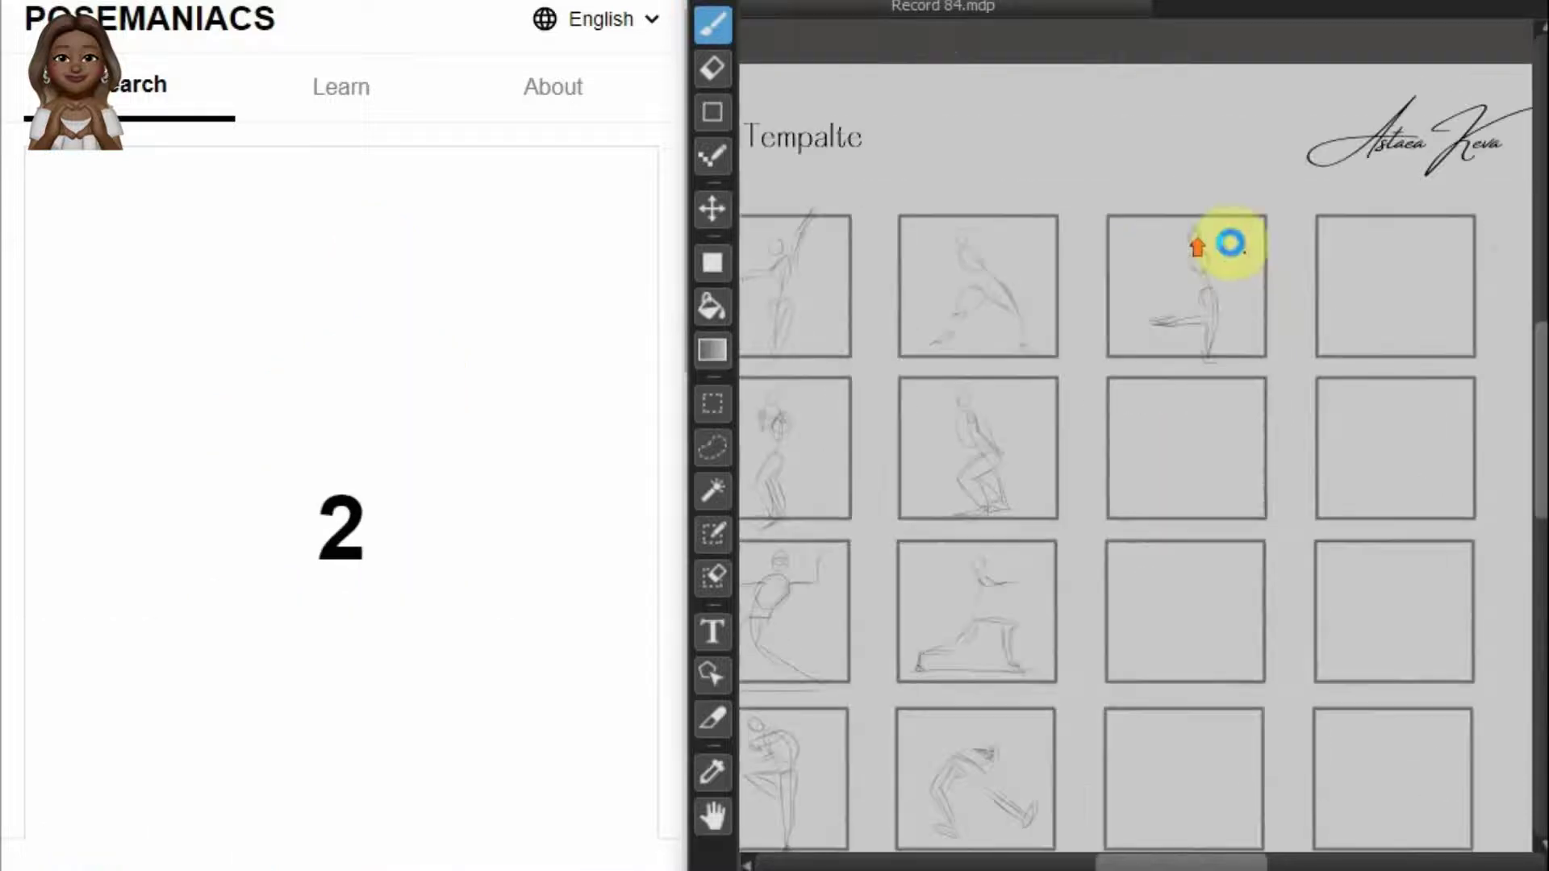
scroll(1217, 401, down, 2)
scroll(1221, 419, up, 3)
scroll(1255, 415, up, 3)
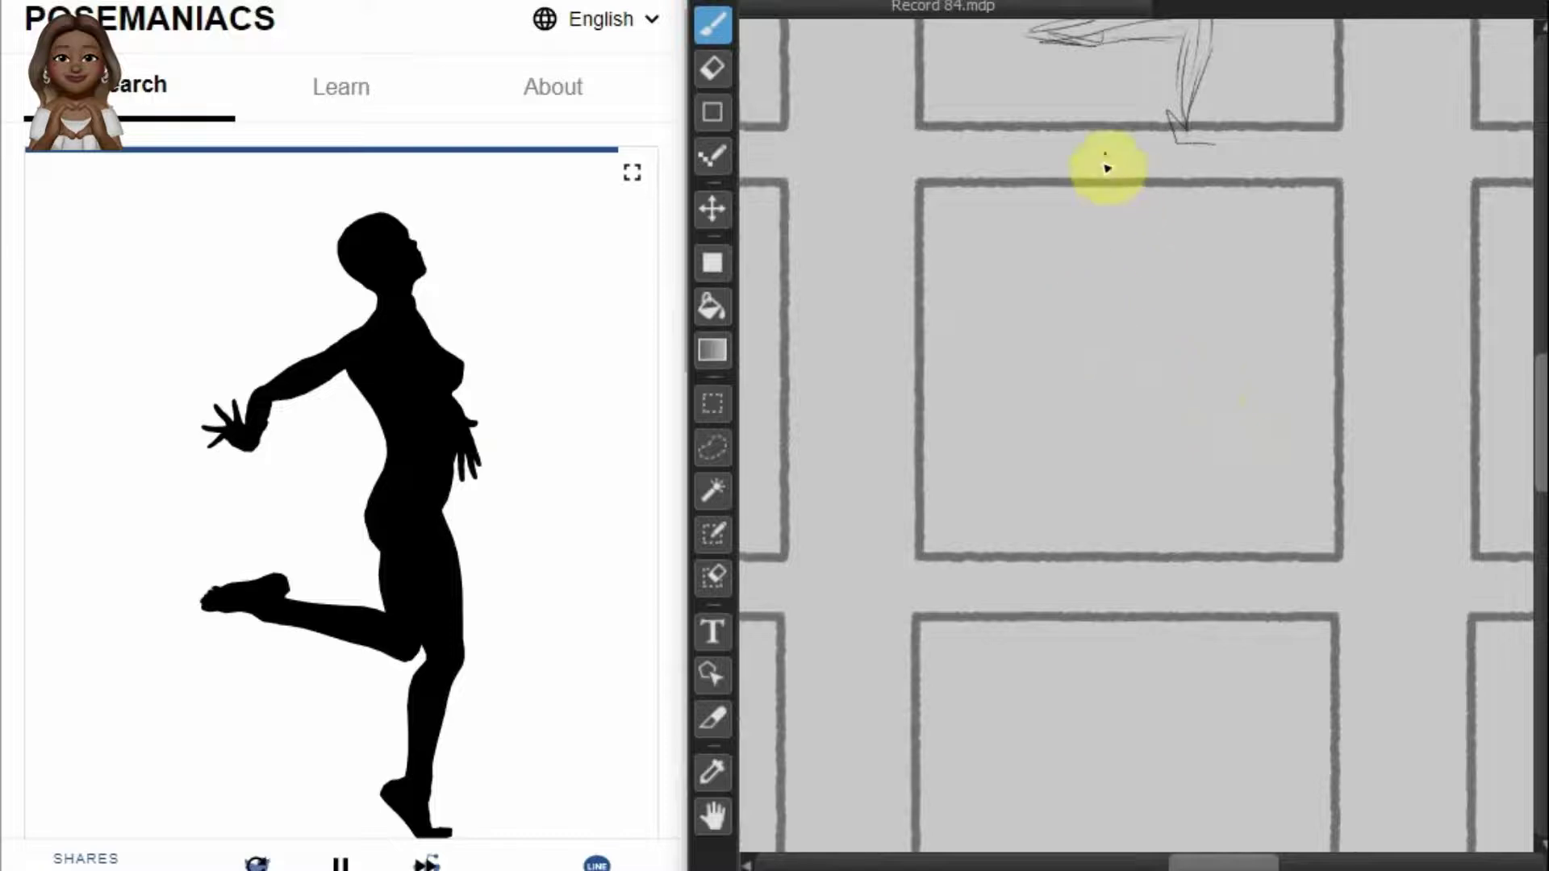
click(1124, 187)
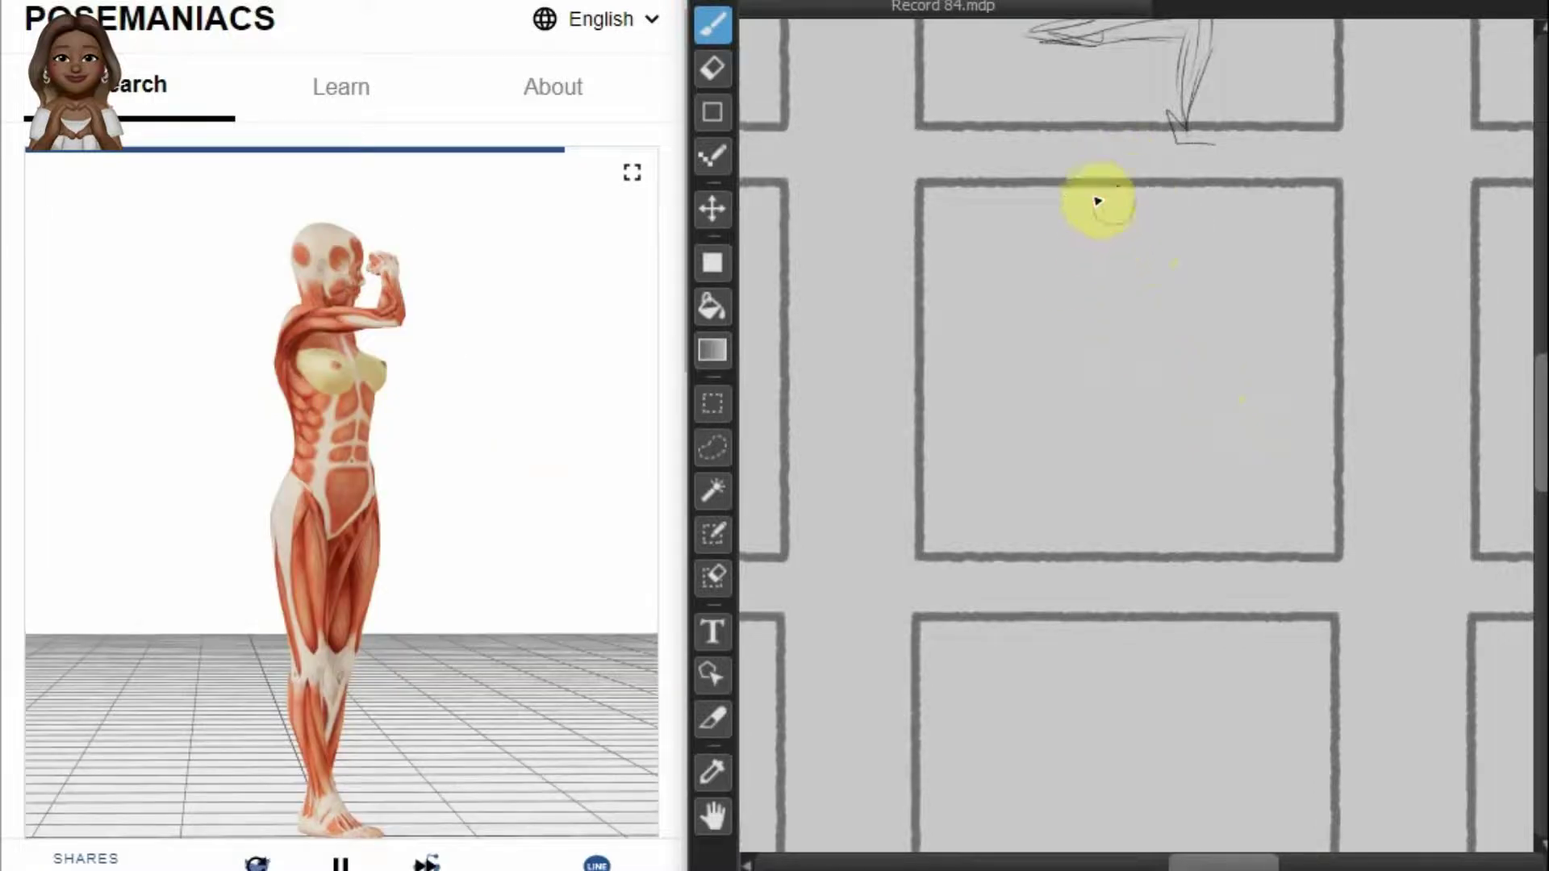
click(1118, 215)
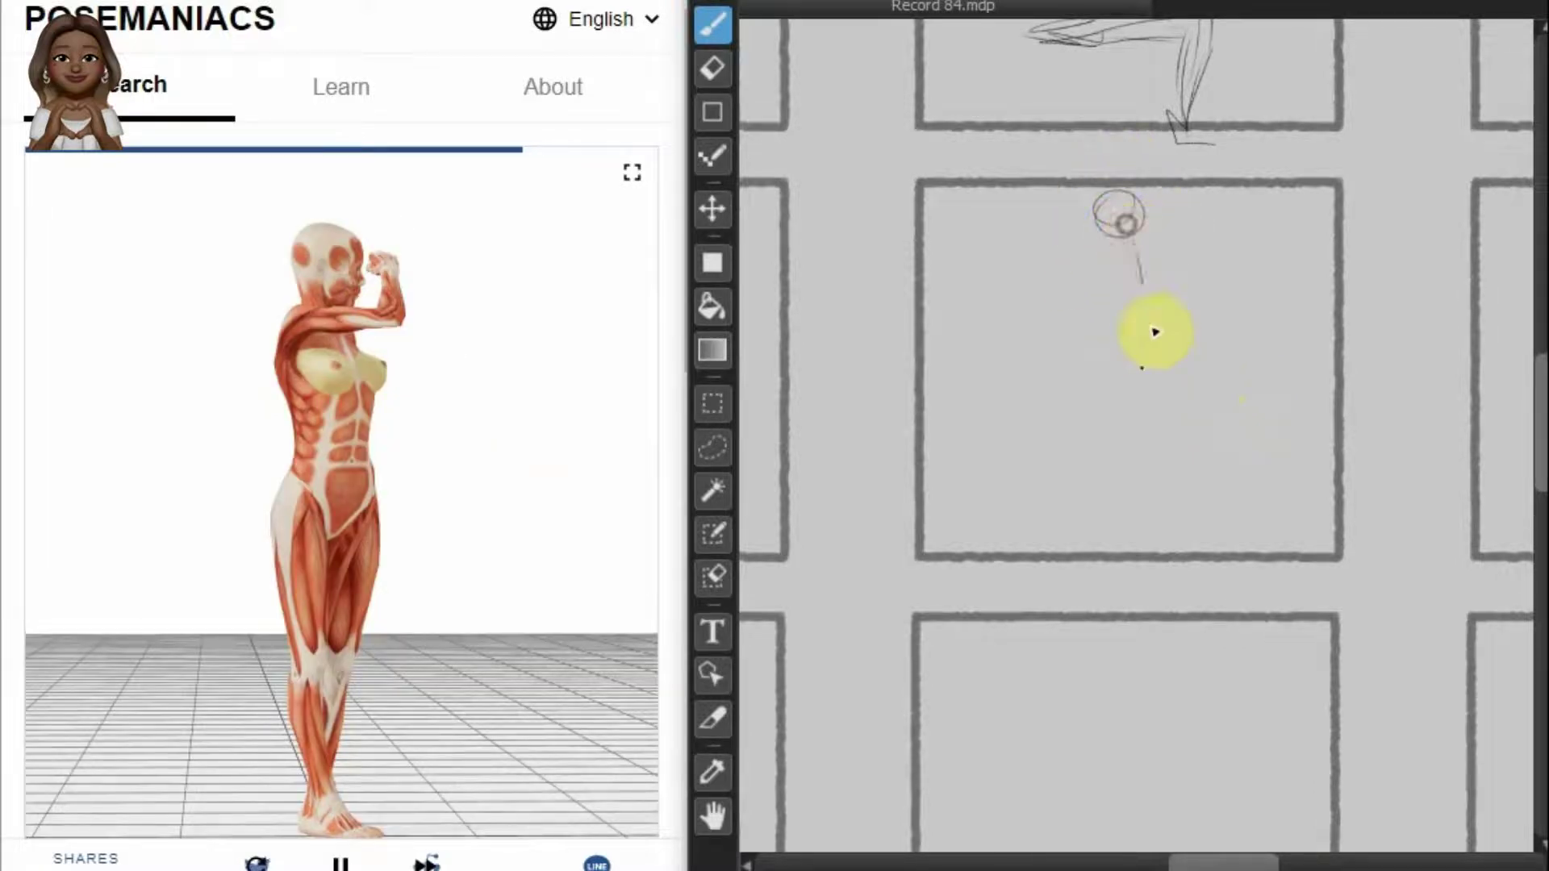
drag(1127, 236, 1135, 435)
mouse_move(1163, 251)
mouse_down()
mouse_move(1096, 266)
mouse_move(1151, 334)
mouse_up()
drag(1110, 253, 1151, 332)
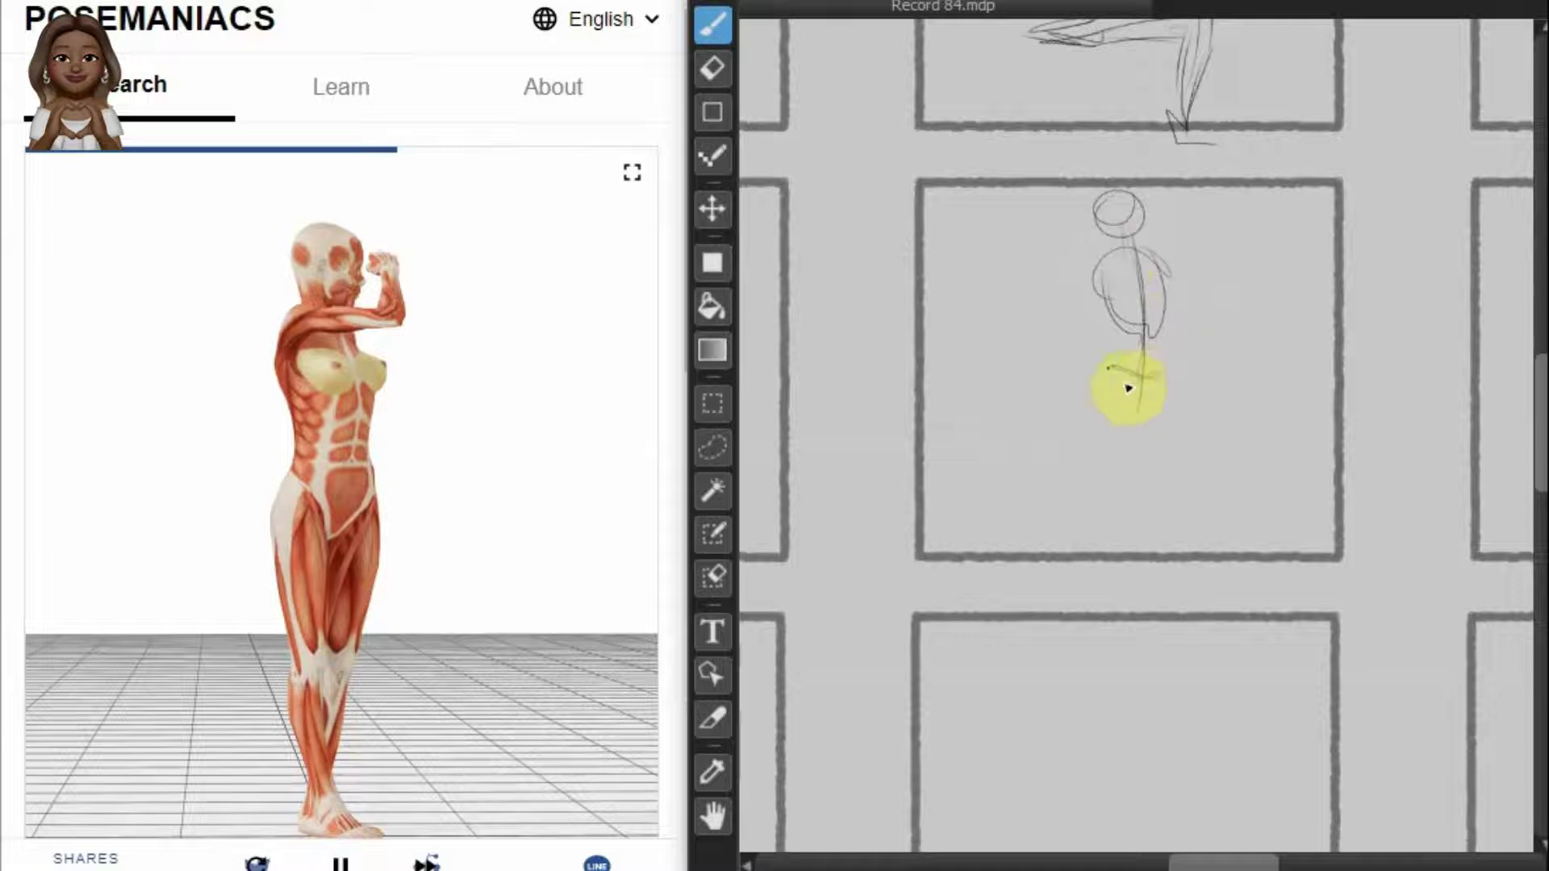
Step: Block in the pelvis, both legs with contours, and the shoulder curve, then zoom out
drag(1118, 398, 1162, 379)
drag(1107, 451, 1094, 380)
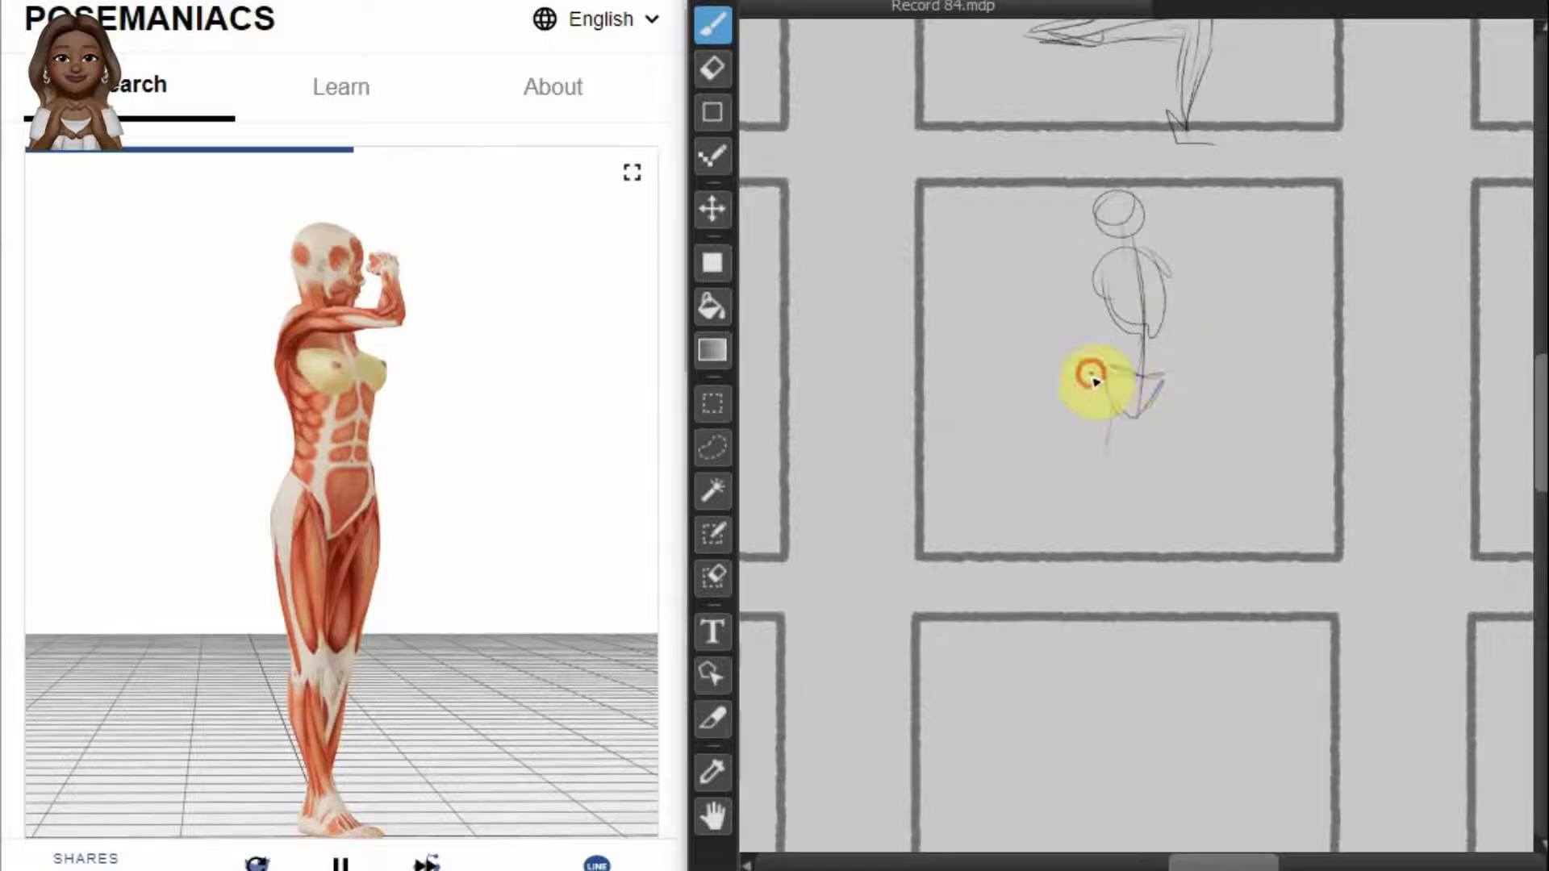
drag(1117, 462, 1095, 392)
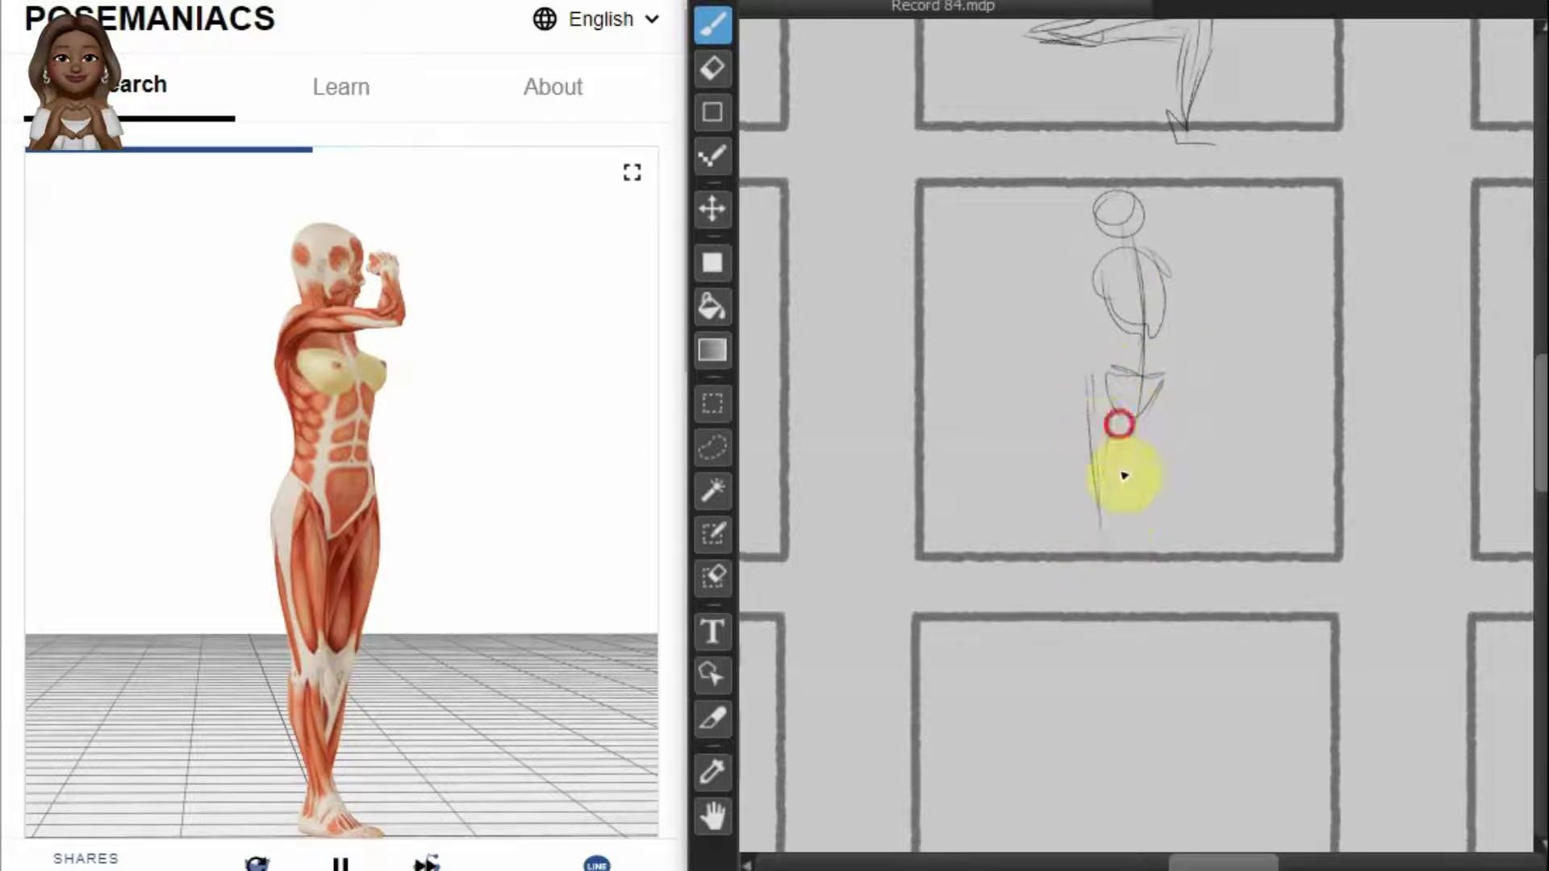
drag(1123, 476, 1097, 595)
drag(1169, 388, 1166, 524)
drag(1140, 401, 1150, 549)
drag(1119, 422, 1130, 554)
drag(1101, 363, 1139, 535)
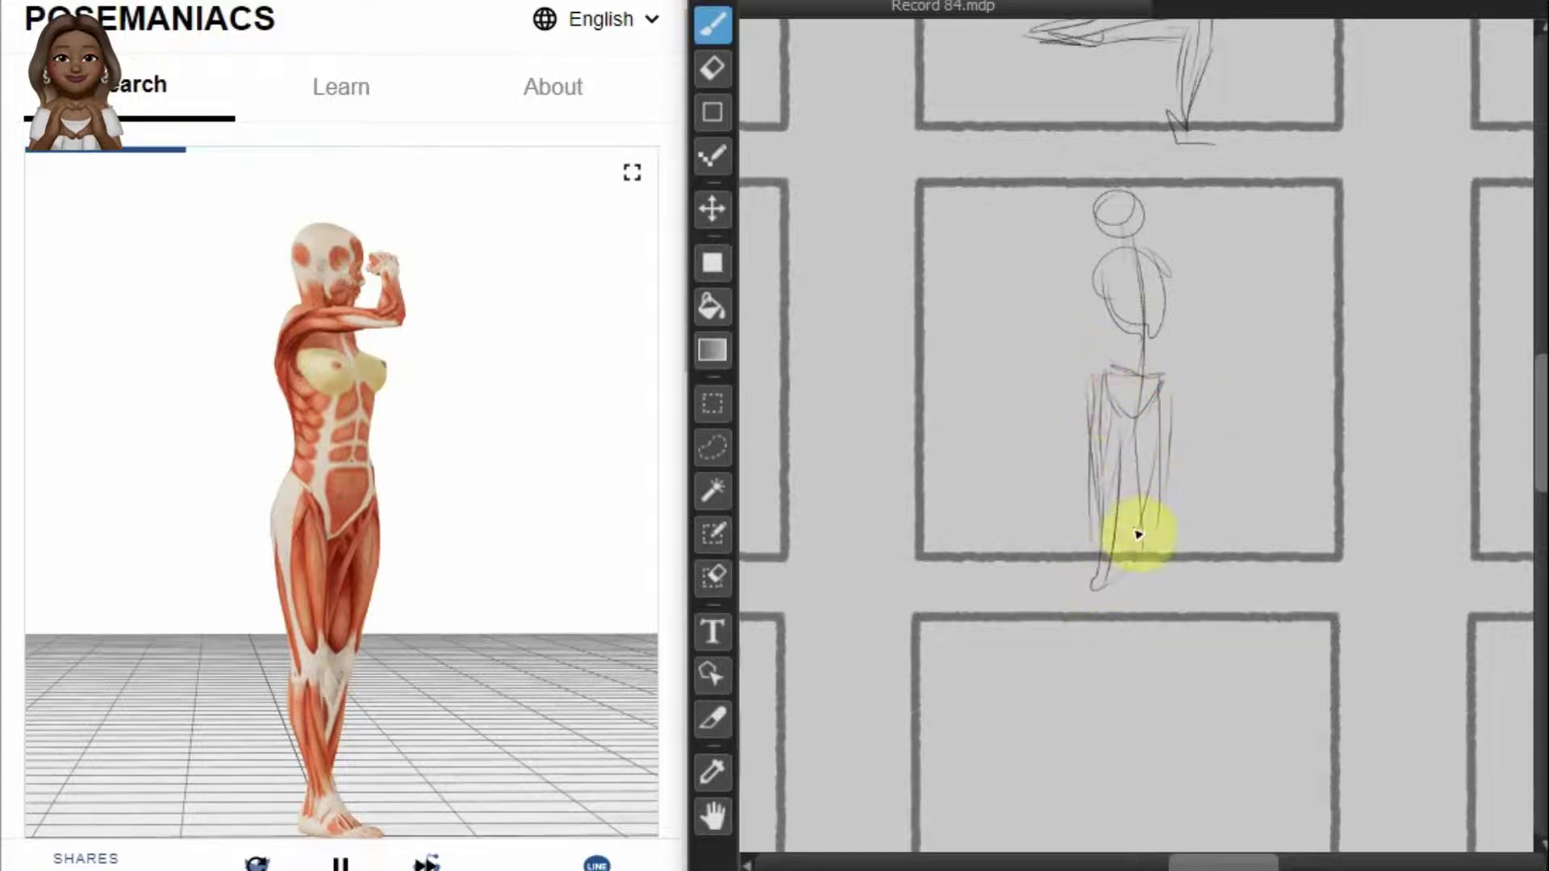
mouse_move(1092, 261)
mouse_down()
mouse_move(1169, 244)
mouse_move(1130, 215)
mouse_move(1175, 201)
mouse_move(1154, 283)
mouse_move(1160, 339)
mouse_move(1112, 379)
mouse_up()
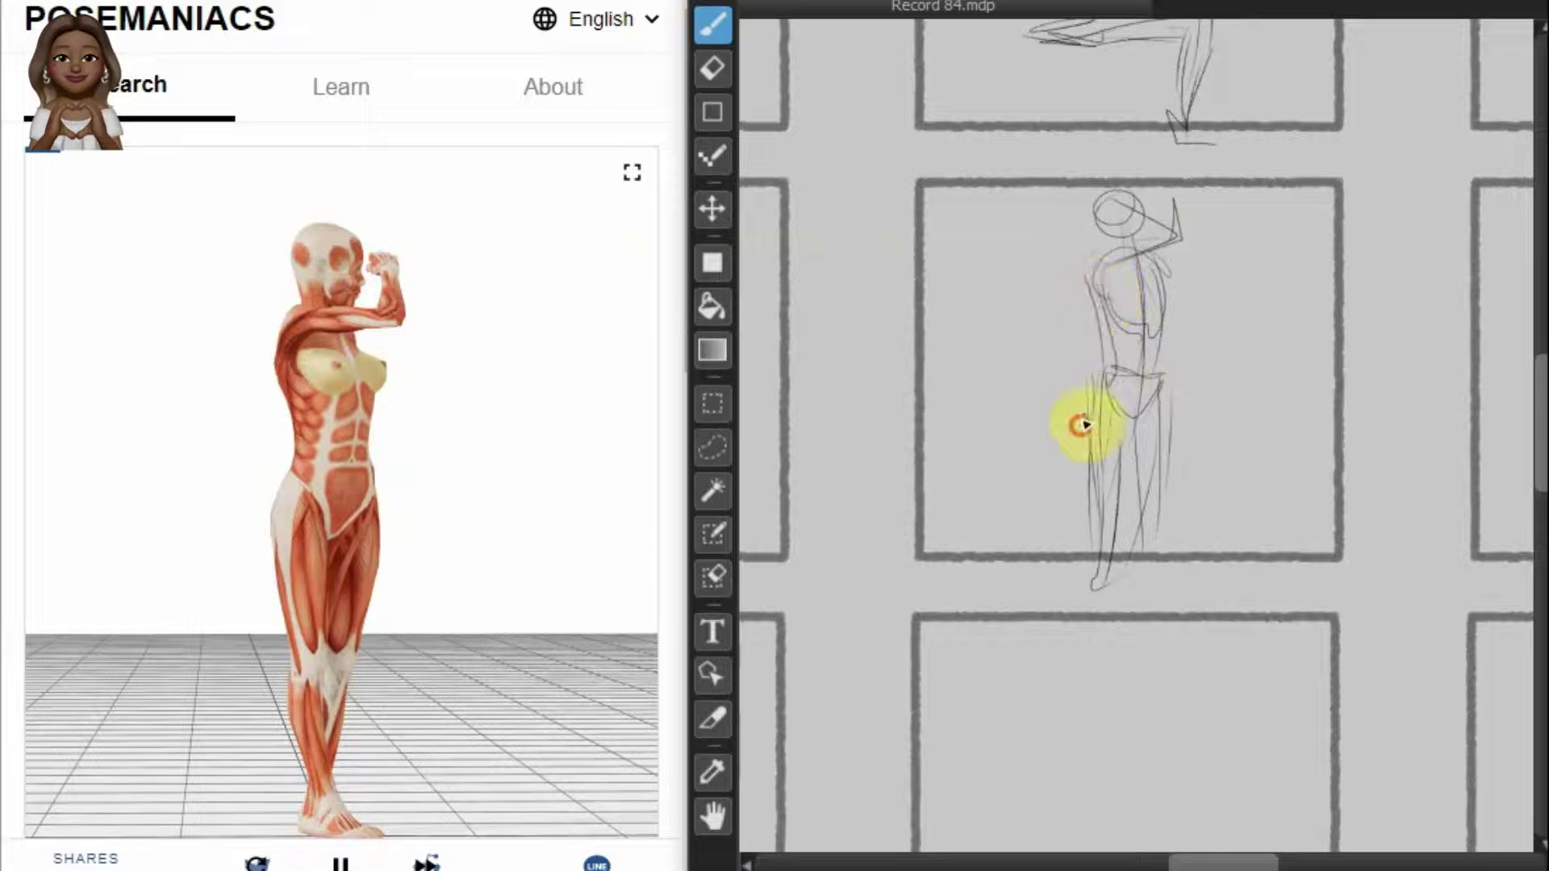
mouse_move(1086, 482)
mouse_down()
mouse_move(1099, 380)
mouse_move(1089, 494)
mouse_move(1144, 380)
mouse_up()
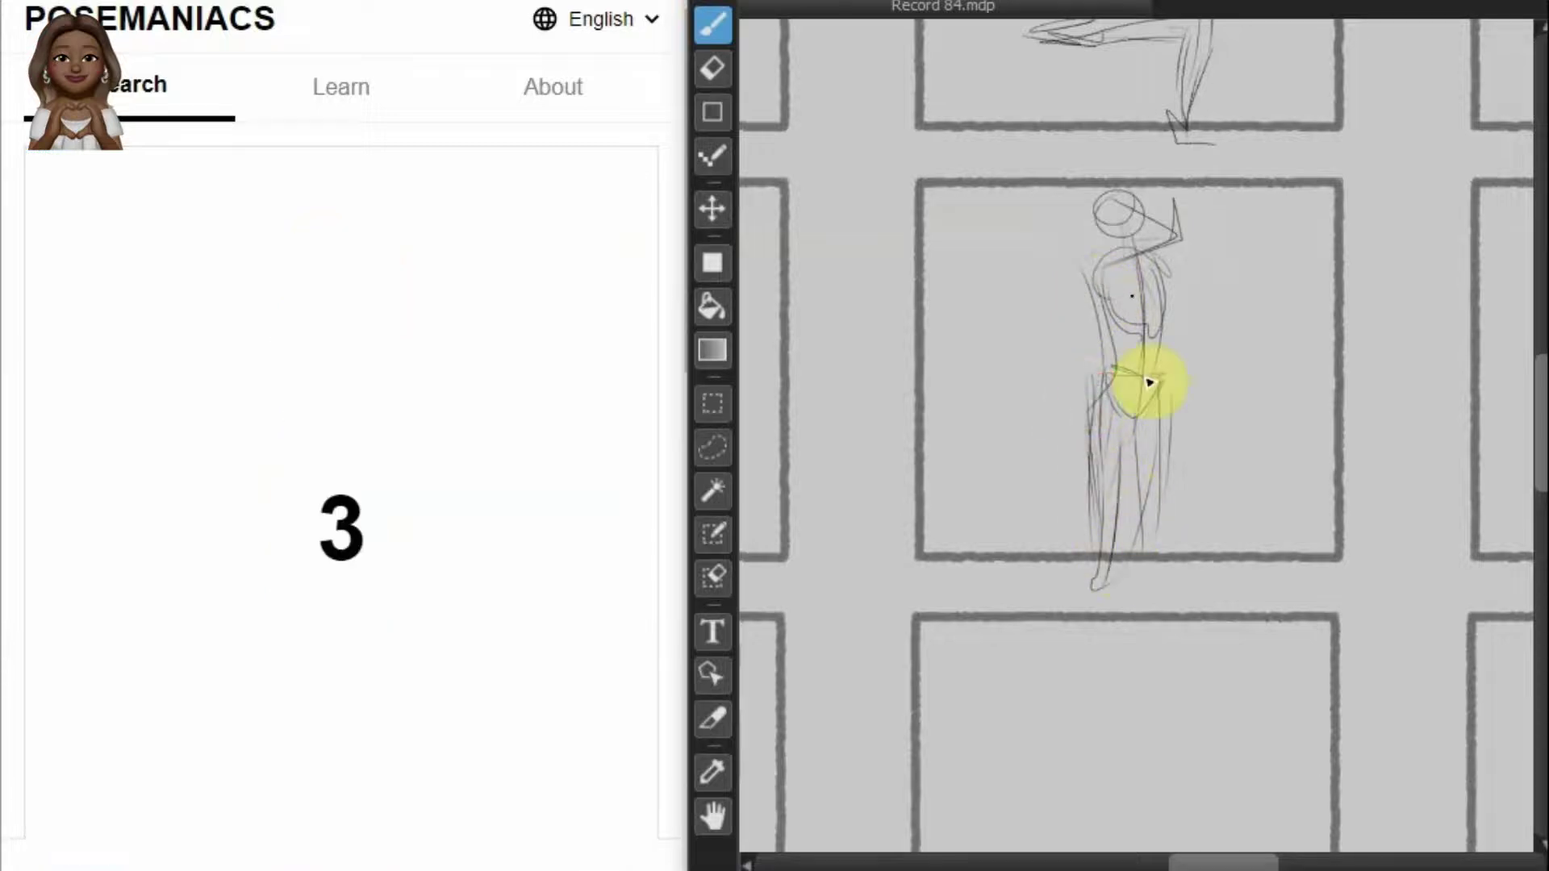
key(ctrl+minus)
Step: Scroll to the fifteenth frame and sketch the balance pose's head, back line and folded body
scroll(1147, 433, down, 5)
scroll(1105, 468, down, 2)
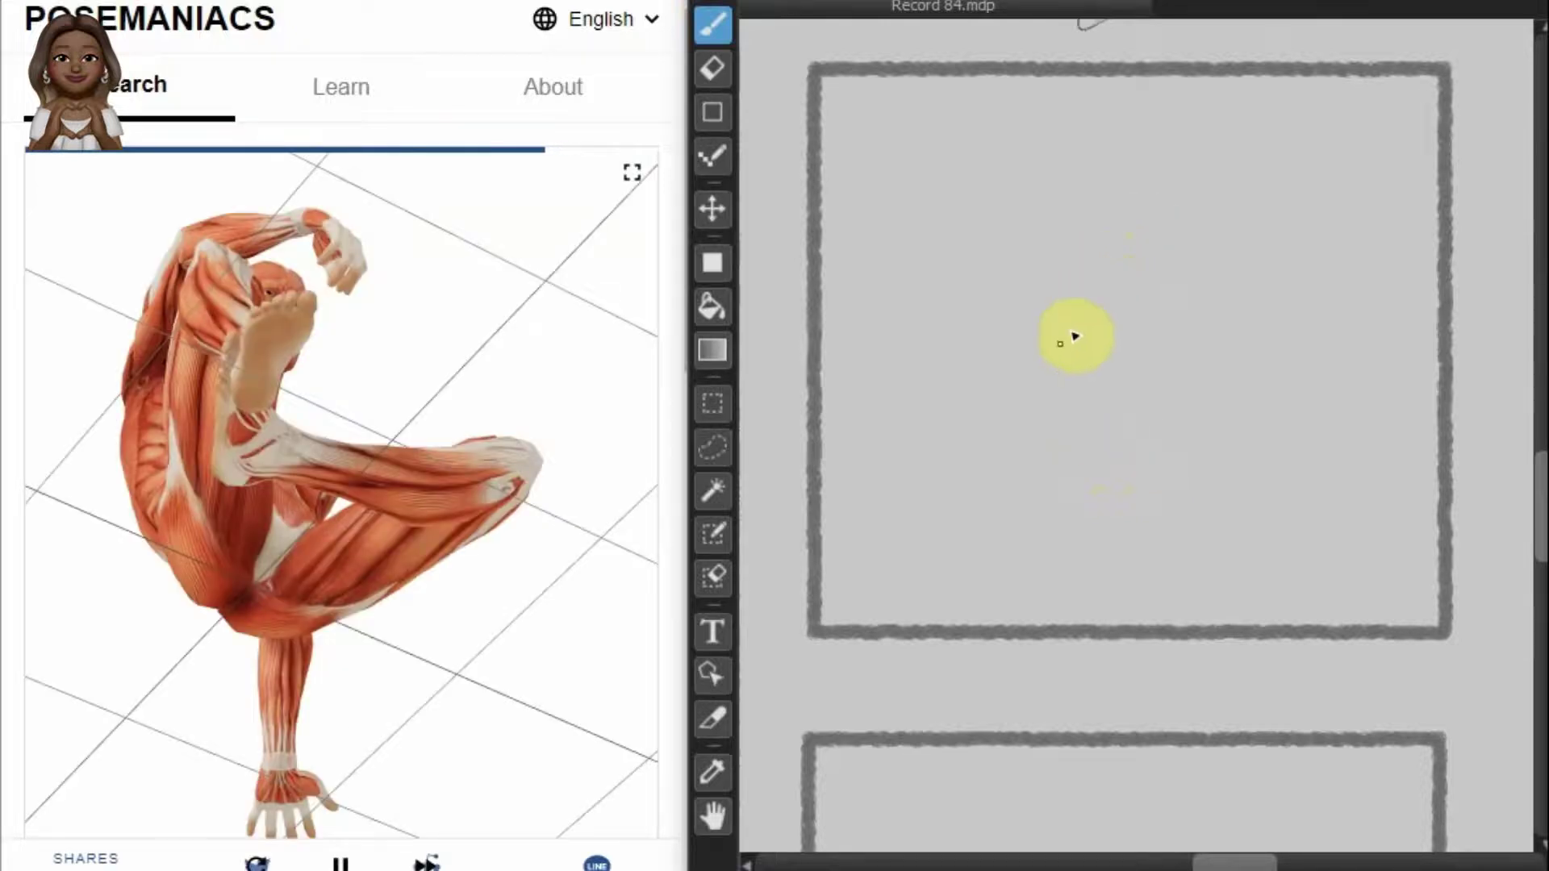
drag(1100, 287, 1068, 316)
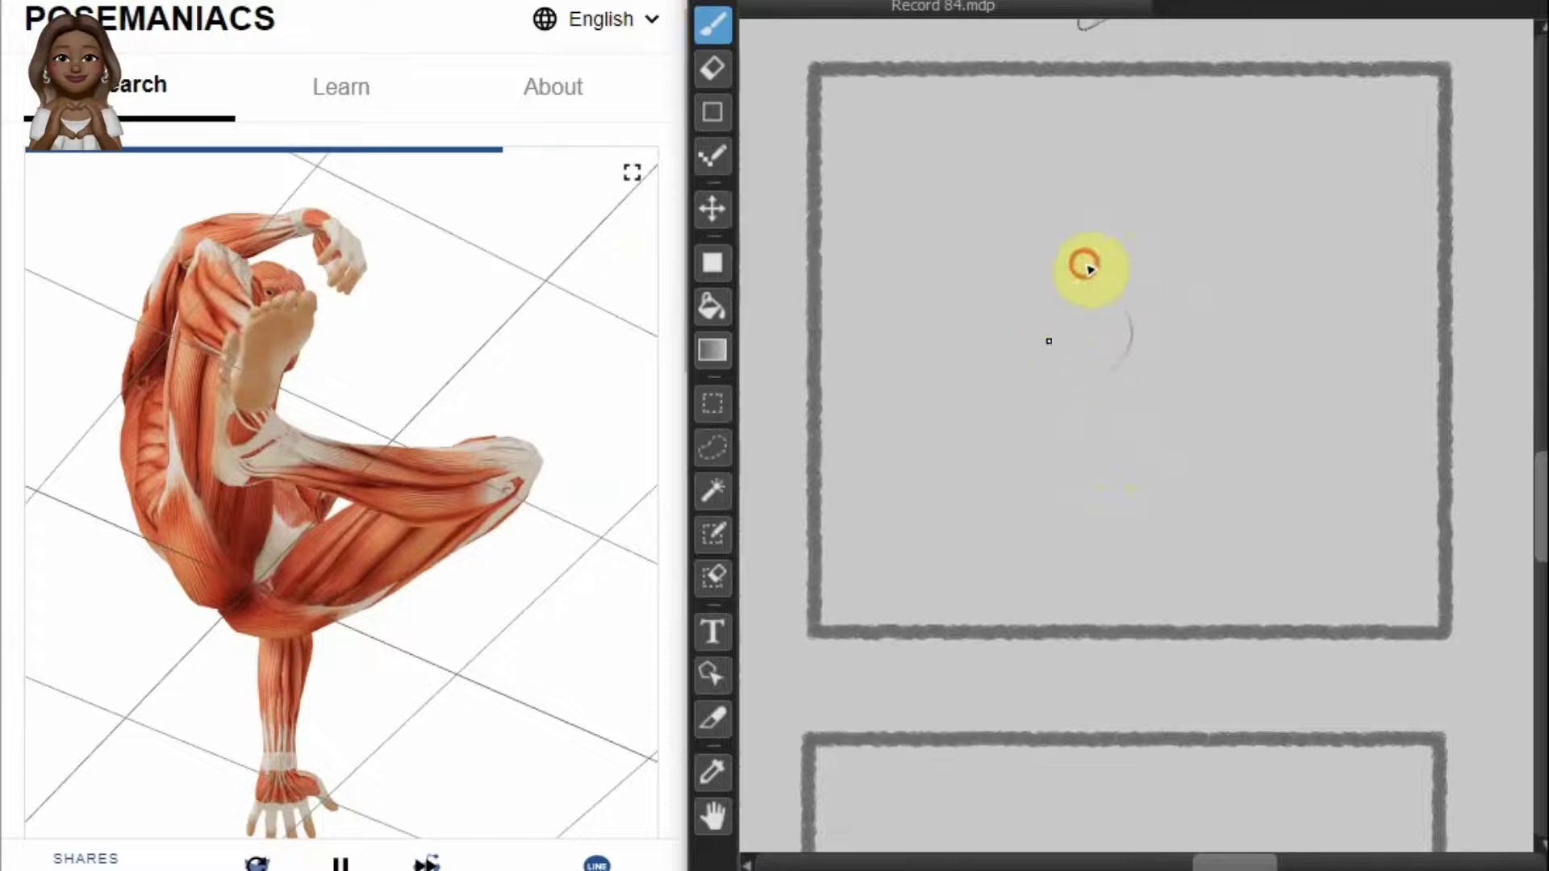
drag(1038, 367, 1089, 246)
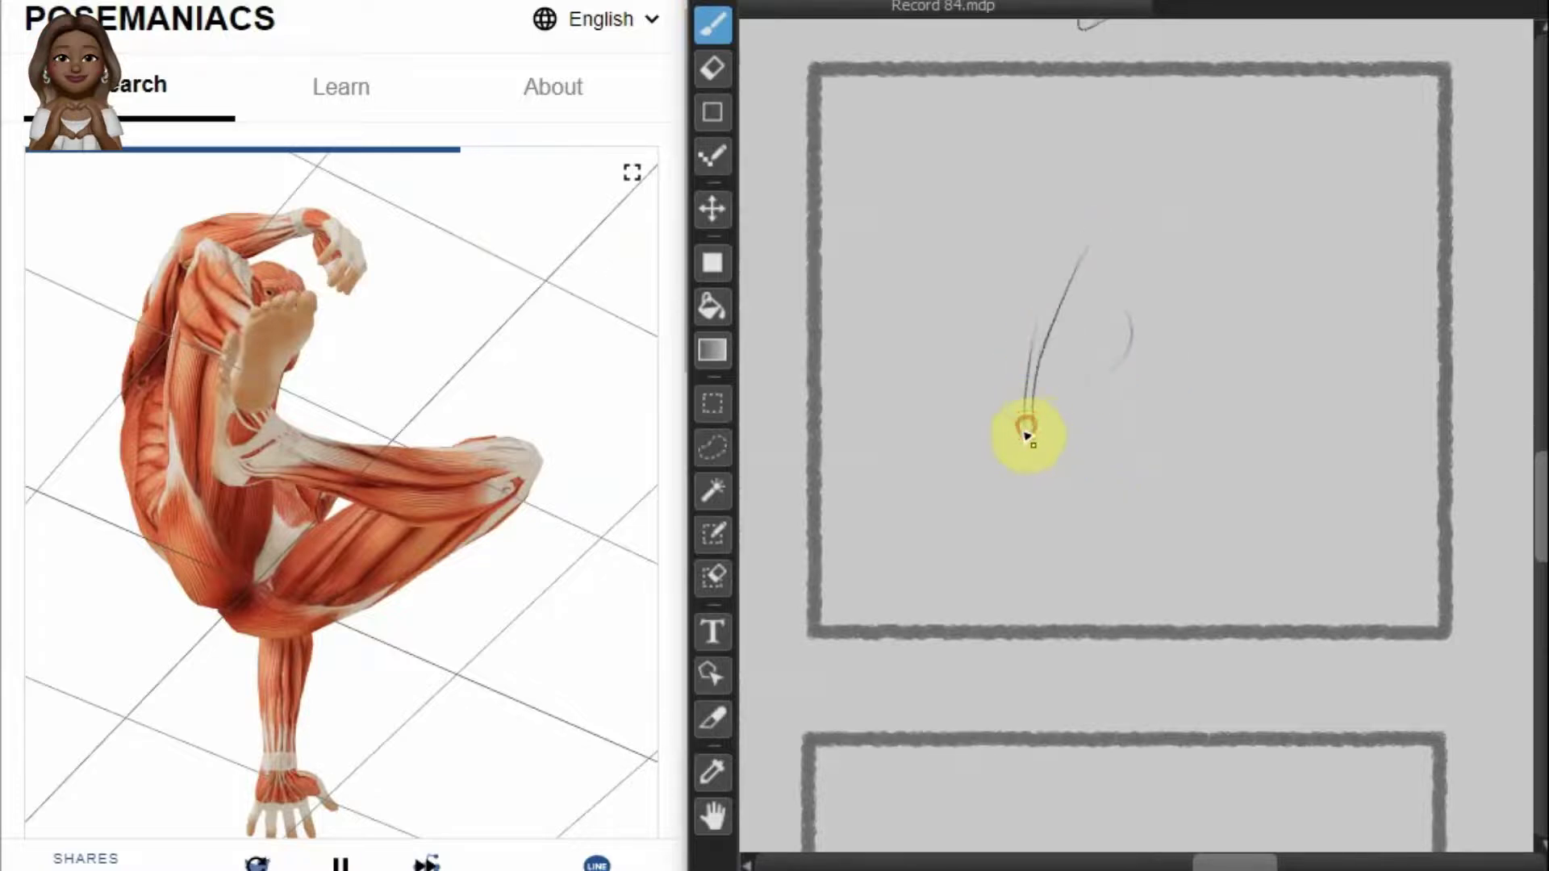
mouse_move(1068, 492)
mouse_down()
mouse_move(1394, 393)
mouse_move(1186, 345)
mouse_up()
mouse_move(1091, 232)
mouse_down()
mouse_move(1206, 335)
mouse_move(1107, 353)
mouse_move(1194, 287)
mouse_move(1182, 318)
mouse_up()
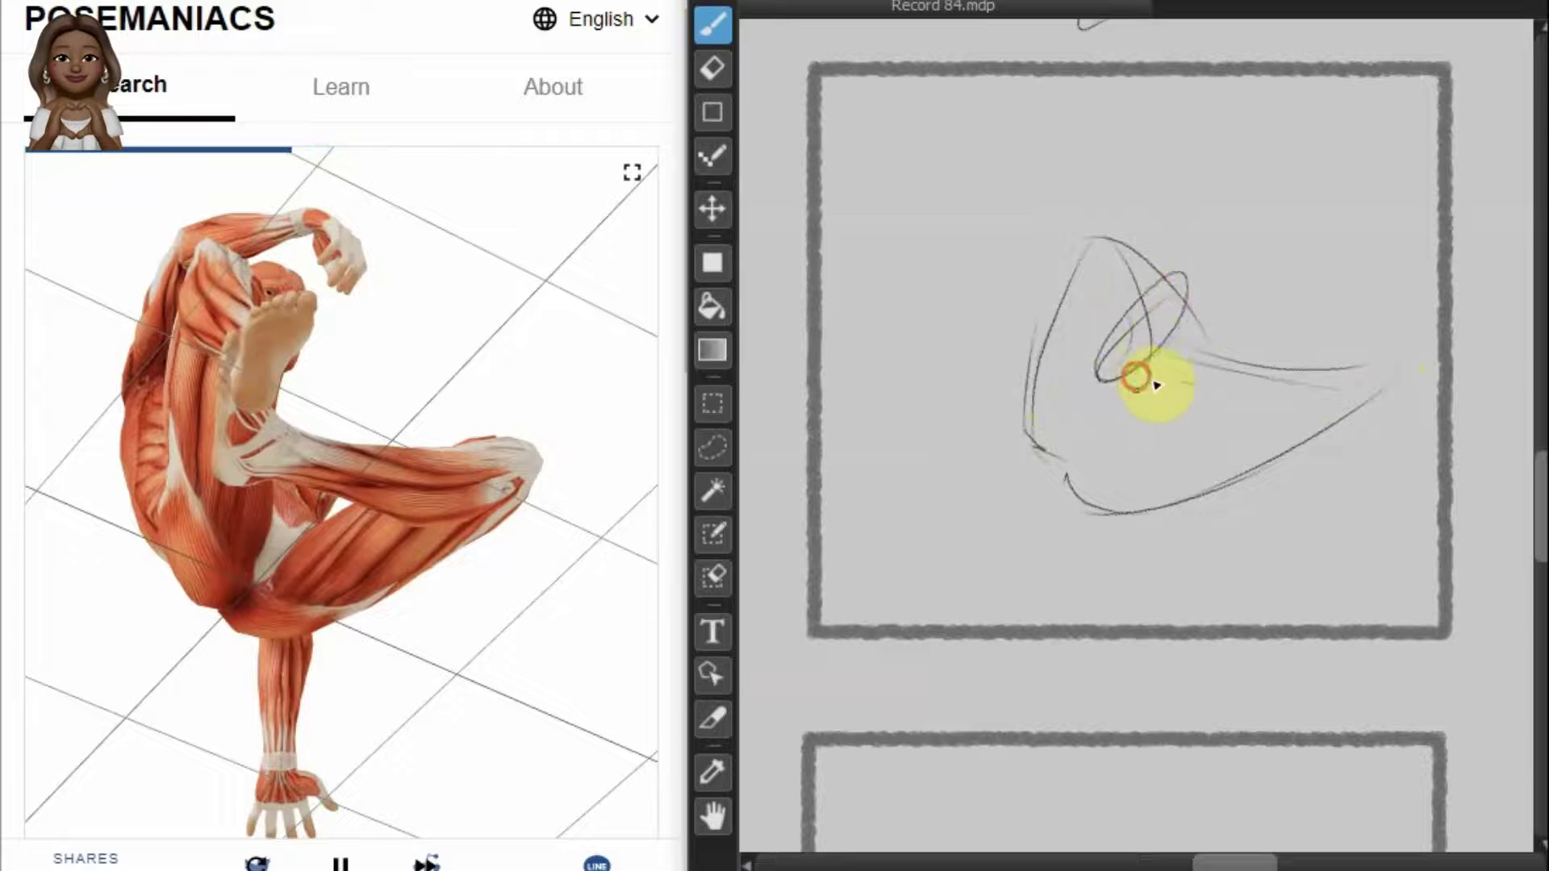
drag(1156, 386, 1202, 399)
Step: Add the supporting arm with planted hand and the arm curving over the head, then scroll down
drag(1134, 569, 1133, 597)
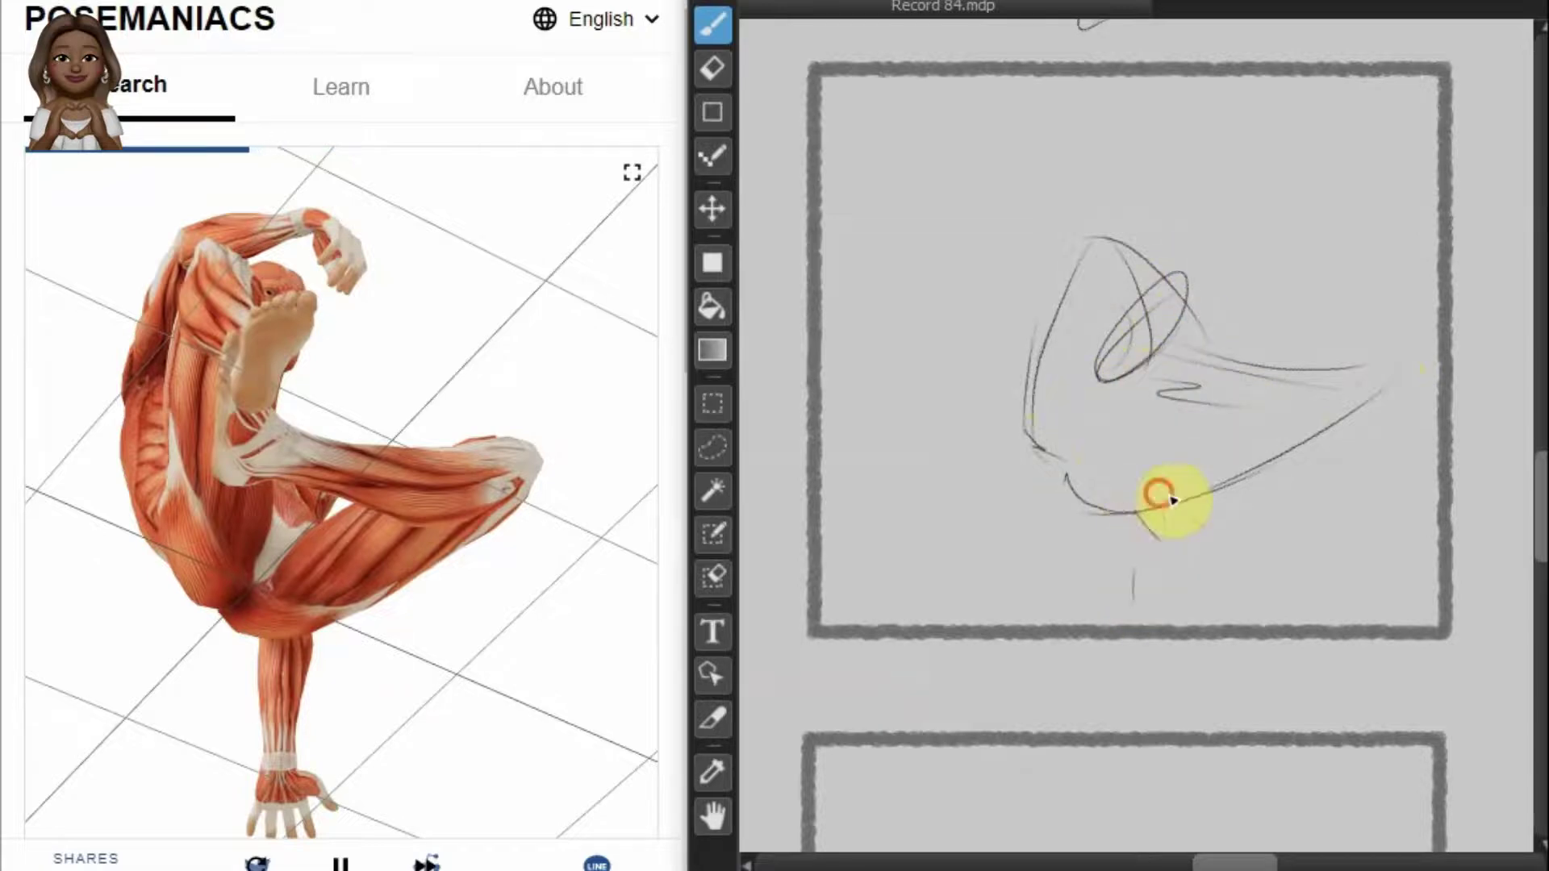
mouse_move(1212, 477)
mouse_down()
mouse_move(1202, 599)
mouse_move(1214, 478)
mouse_up()
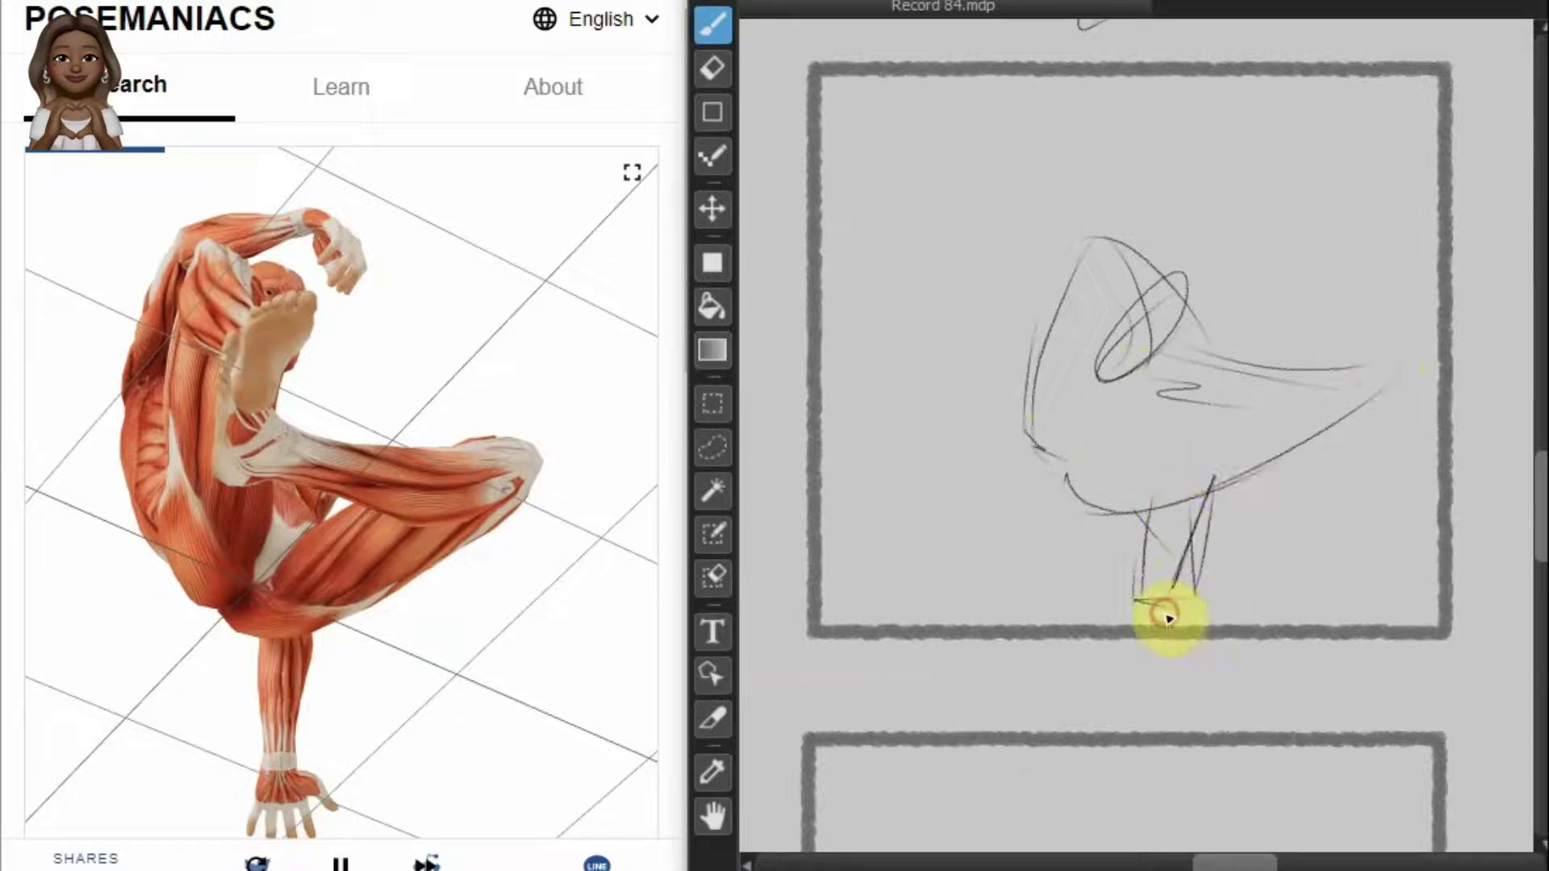
mouse_move(1201, 623)
mouse_down()
mouse_move(1100, 640)
mouse_move(1134, 601)
mouse_up()
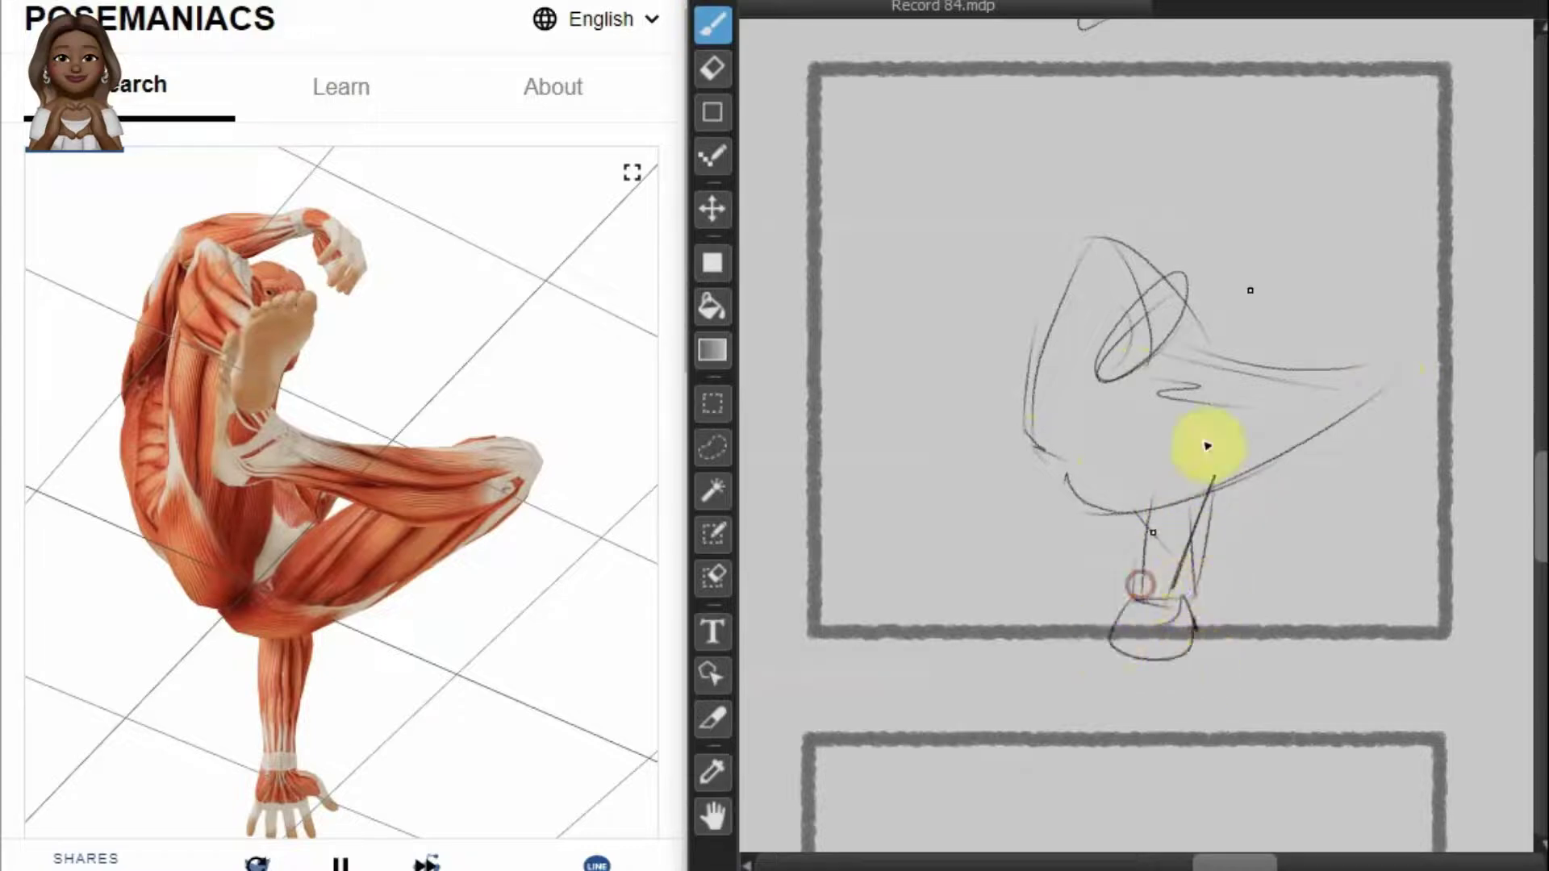
drag(1032, 327, 1077, 207)
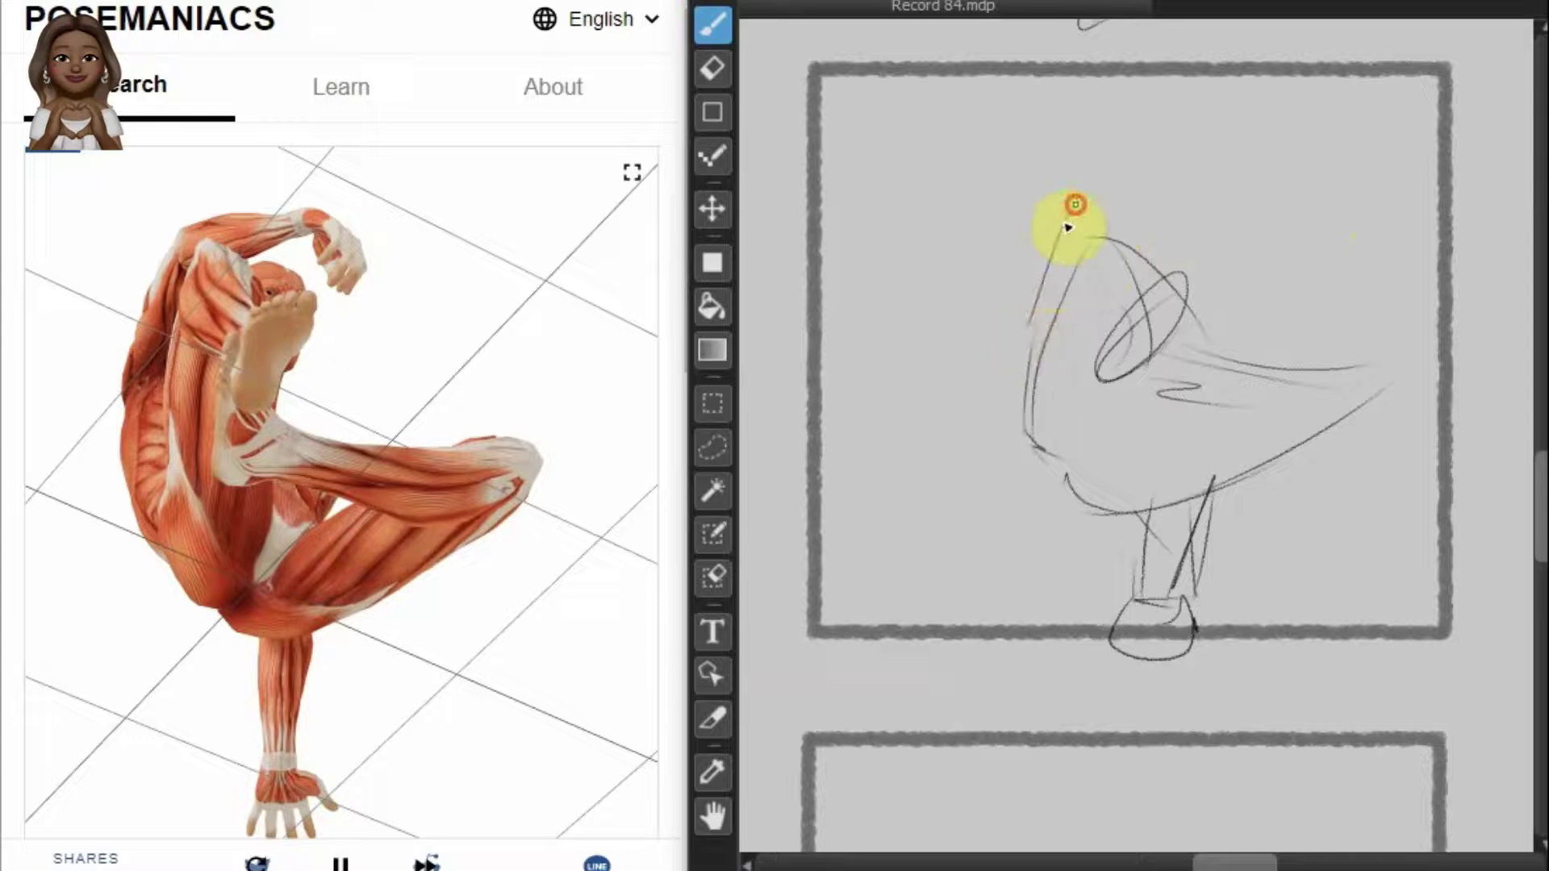
mouse_move(1210, 194)
mouse_down()
mouse_move(1101, 195)
mouse_move(1223, 214)
mouse_move(1114, 239)
mouse_move(1183, 288)
mouse_up()
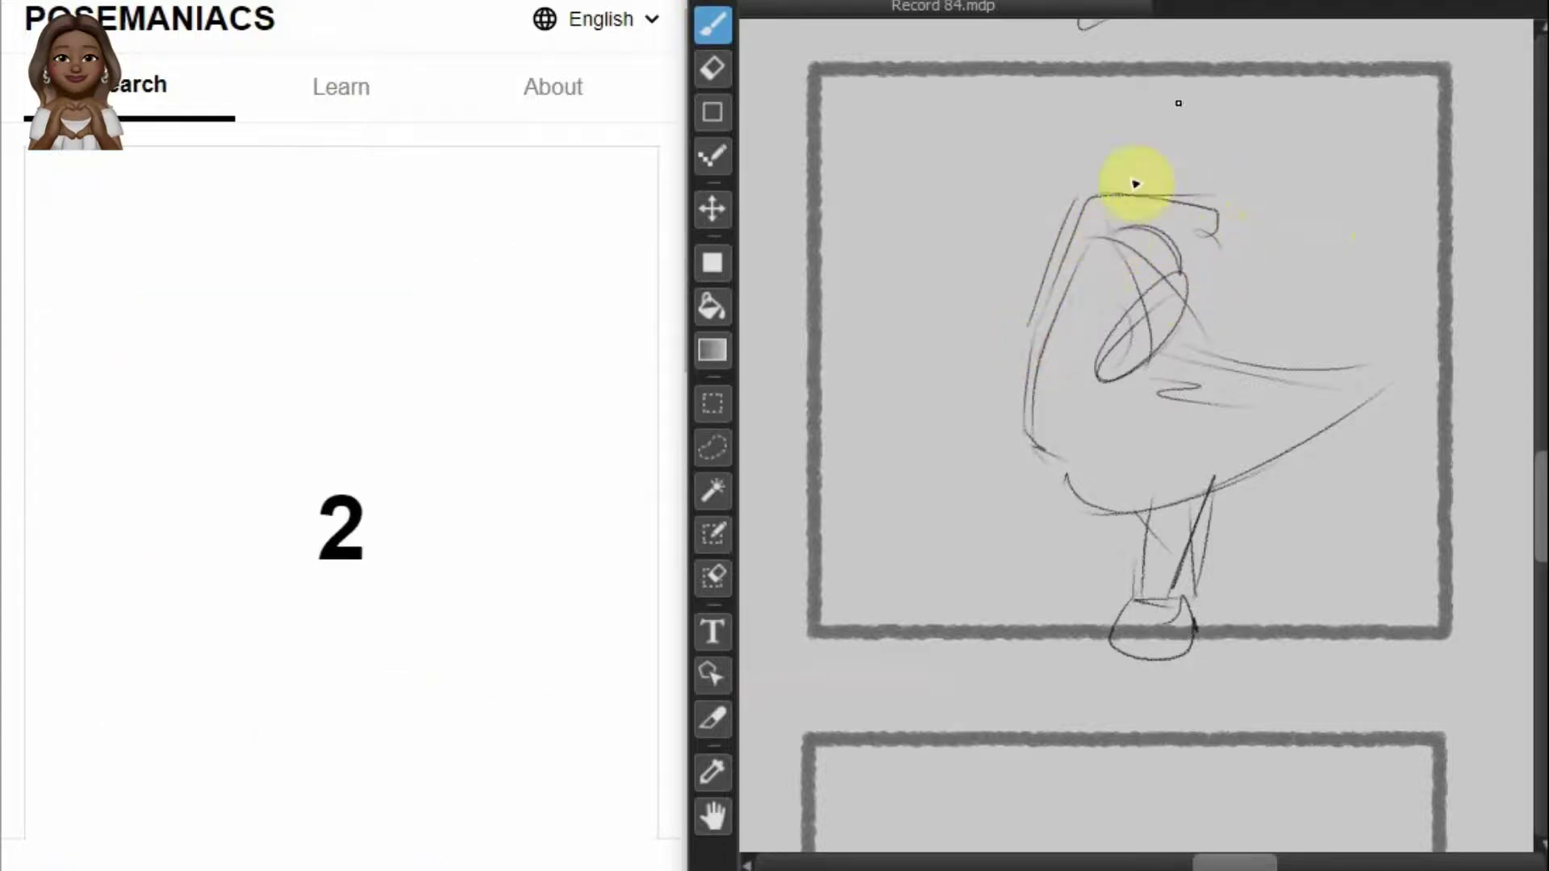
drag(1533, 484, 1537, 589)
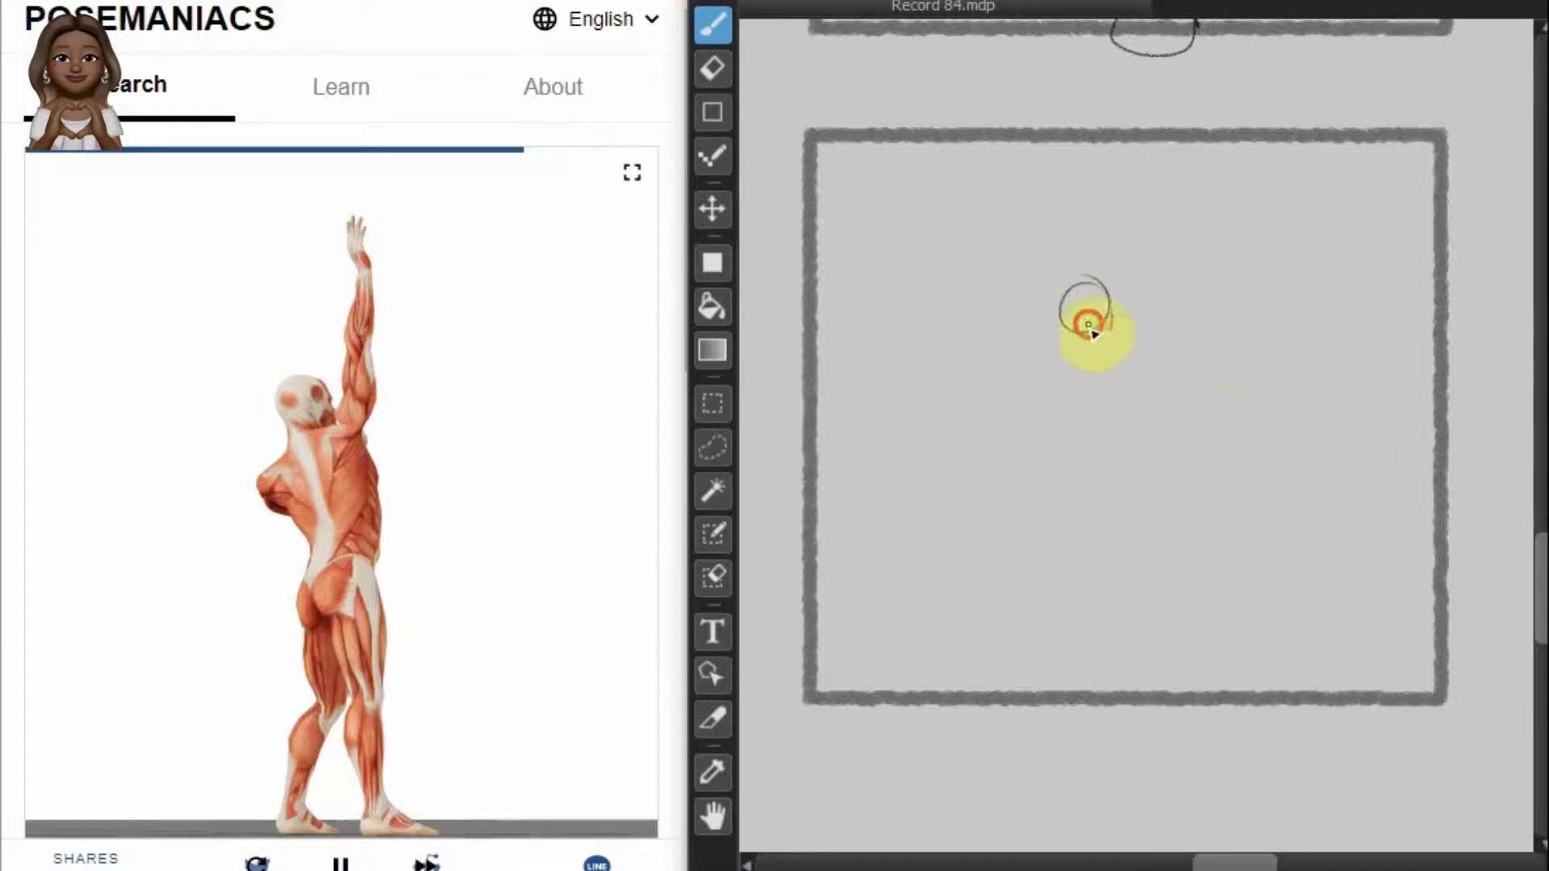
Step: Draw the standing figure's spine, ribcage, pelvis, both legs and front foot, undoing a misplaced arm stroke
drag(1090, 330, 1120, 460)
mouse_move(1102, 329)
mouse_down()
mouse_move(1126, 422)
mouse_move(1129, 637)
mouse_up()
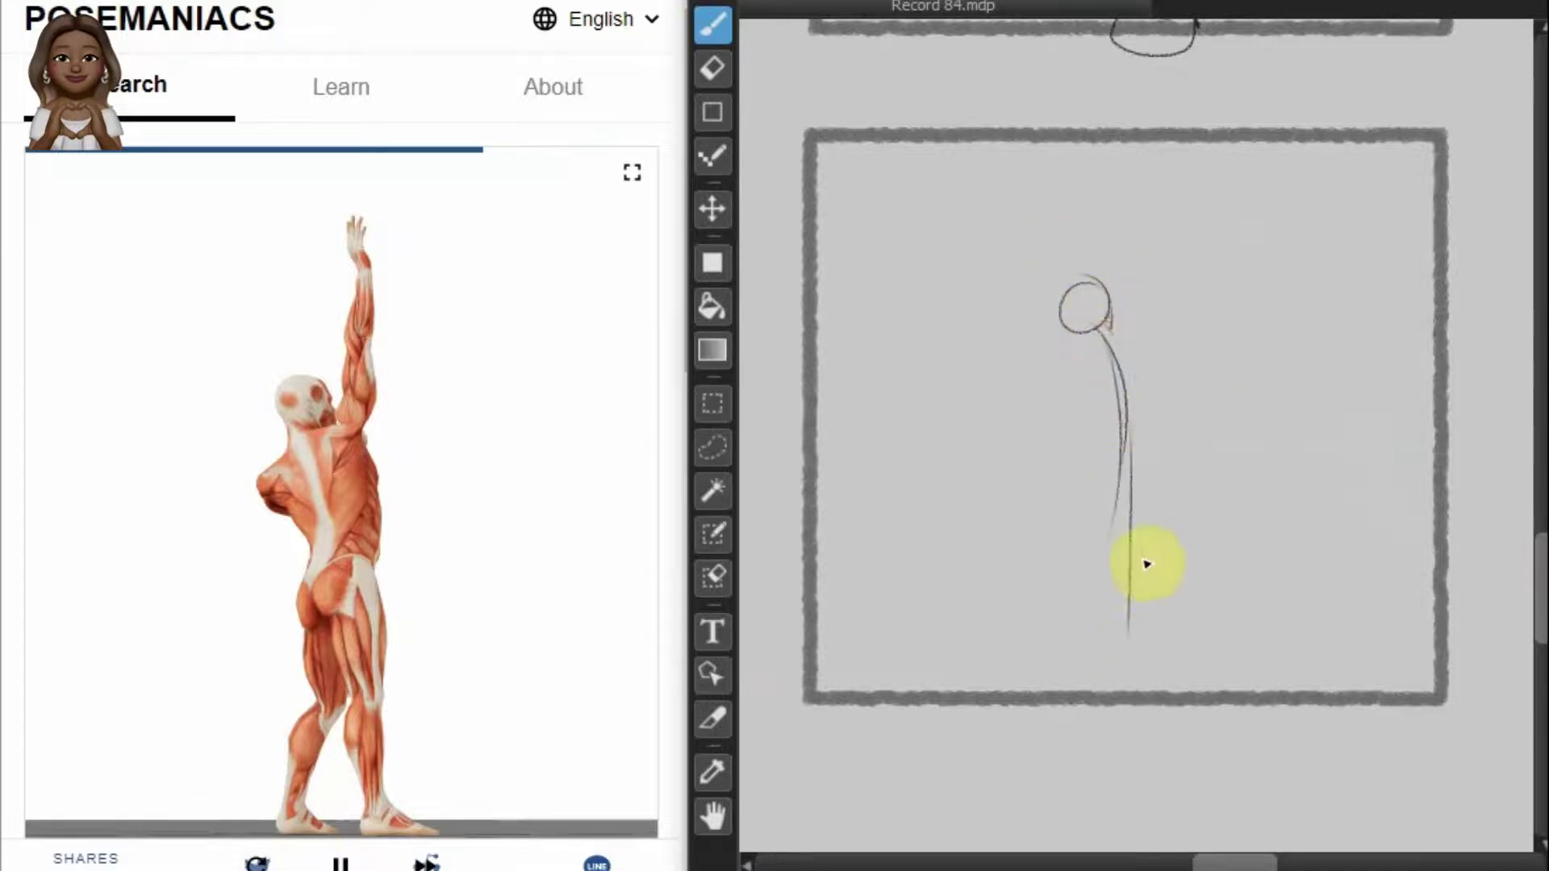
drag(1155, 345, 1080, 366)
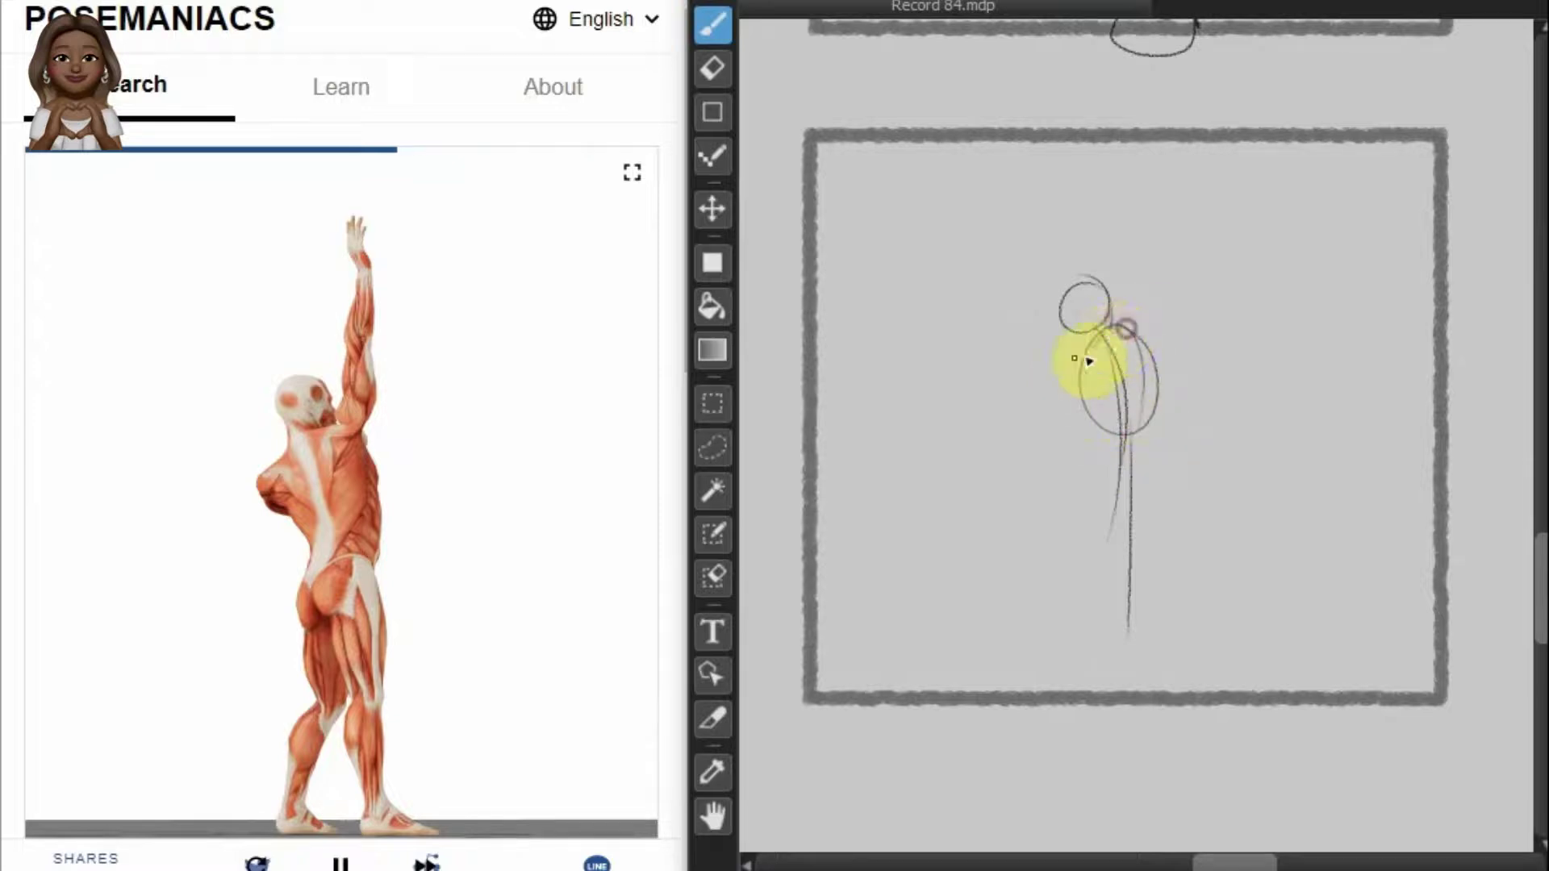
mouse_move(1125, 476)
mouse_down()
mouse_move(1141, 460)
mouse_move(1154, 546)
mouse_move(1139, 693)
mouse_up()
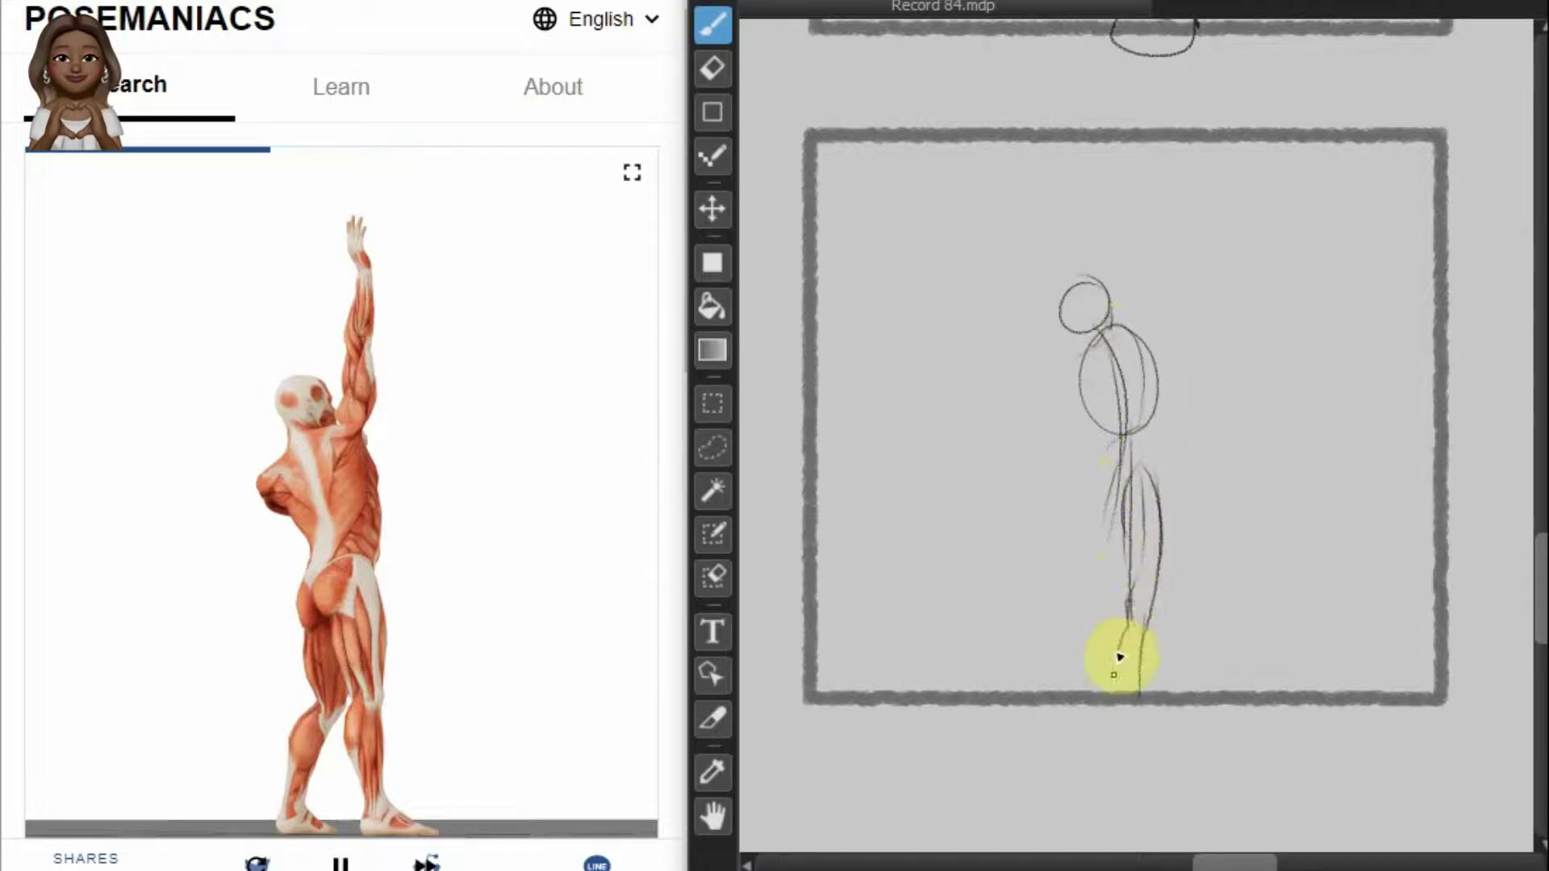
drag(1129, 623, 1117, 665)
drag(1186, 735, 1132, 711)
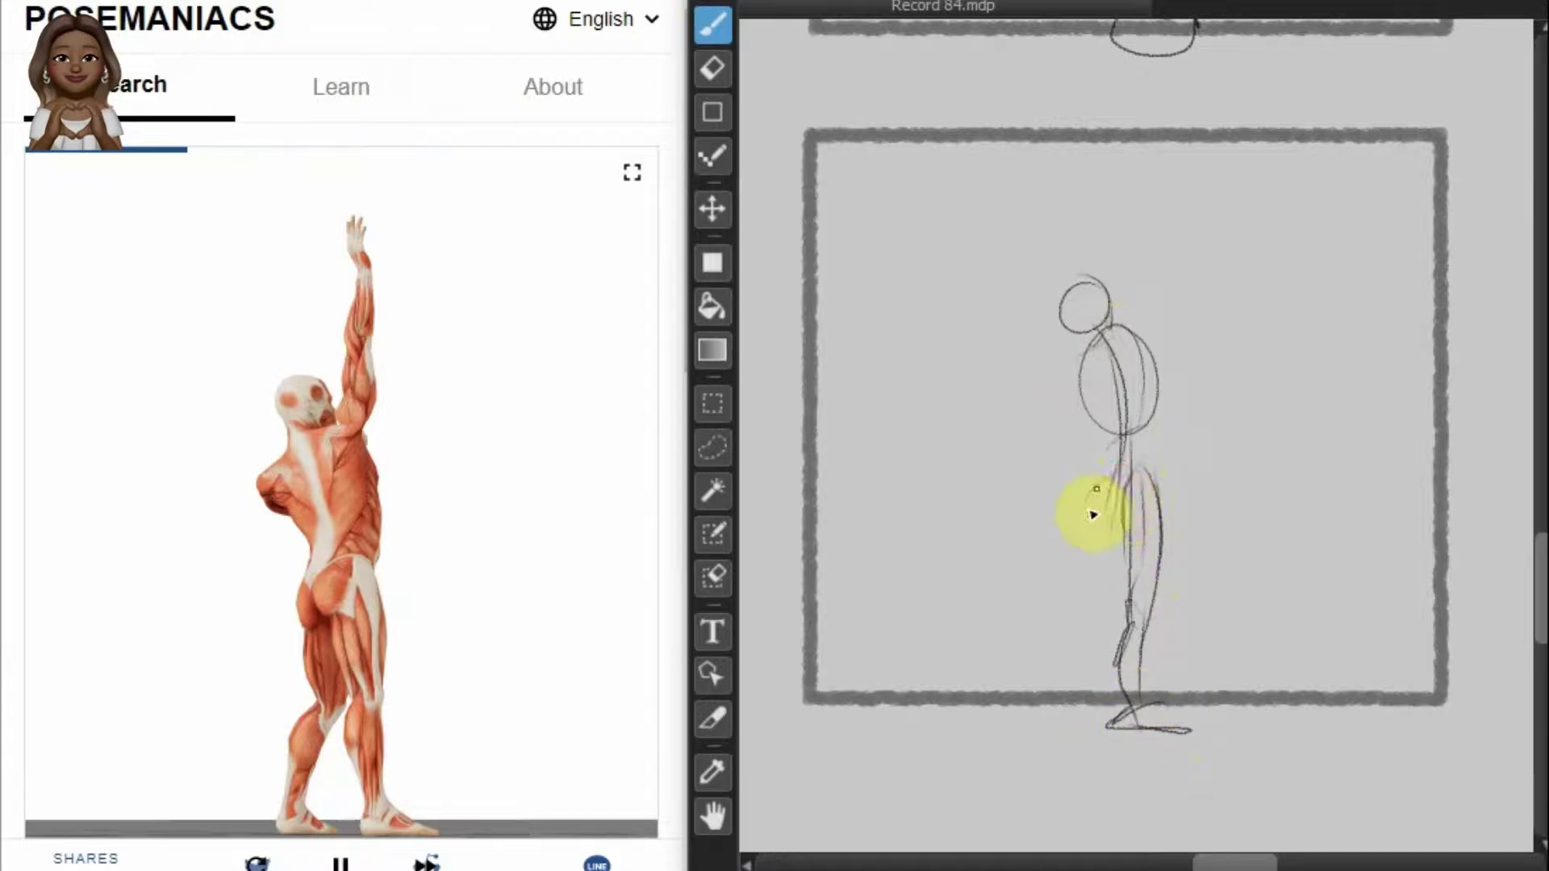
drag(1102, 526, 1107, 539)
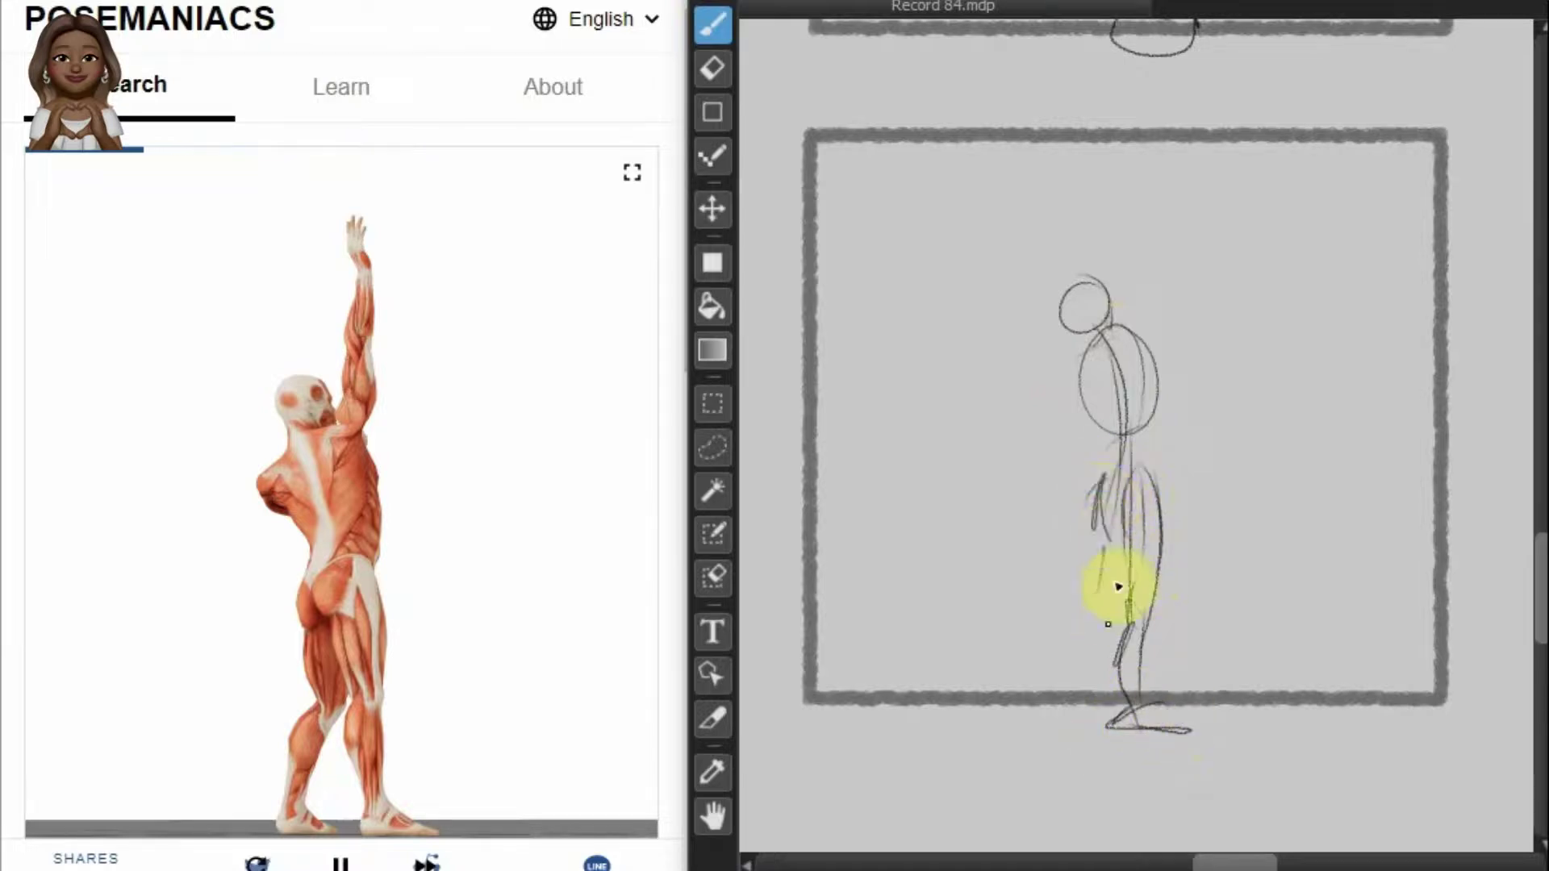
mouse_move(1101, 645)
mouse_down()
mouse_move(1069, 674)
mouse_move(1088, 710)
mouse_up()
drag(1091, 657, 1083, 720)
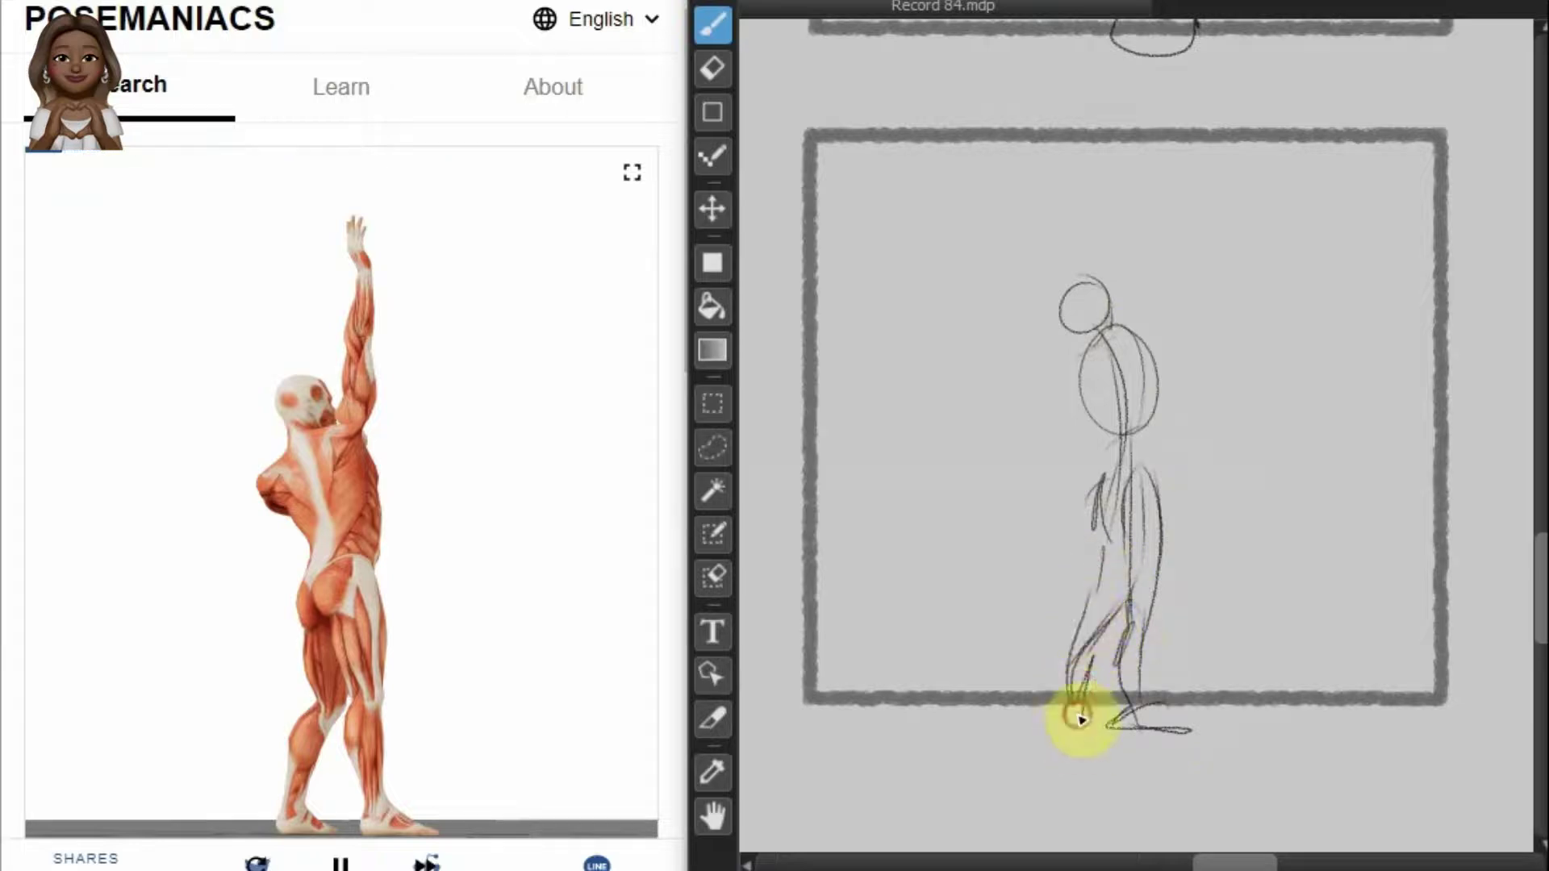
mouse_move(1141, 353)
mouse_down()
mouse_move(1127, 141)
mouse_move(1128, 371)
mouse_up()
key(ctrl+z)
Step: Finish the previous figure's arm reaching up, then scroll to the next empty frame
drag(1142, 178, 1148, 183)
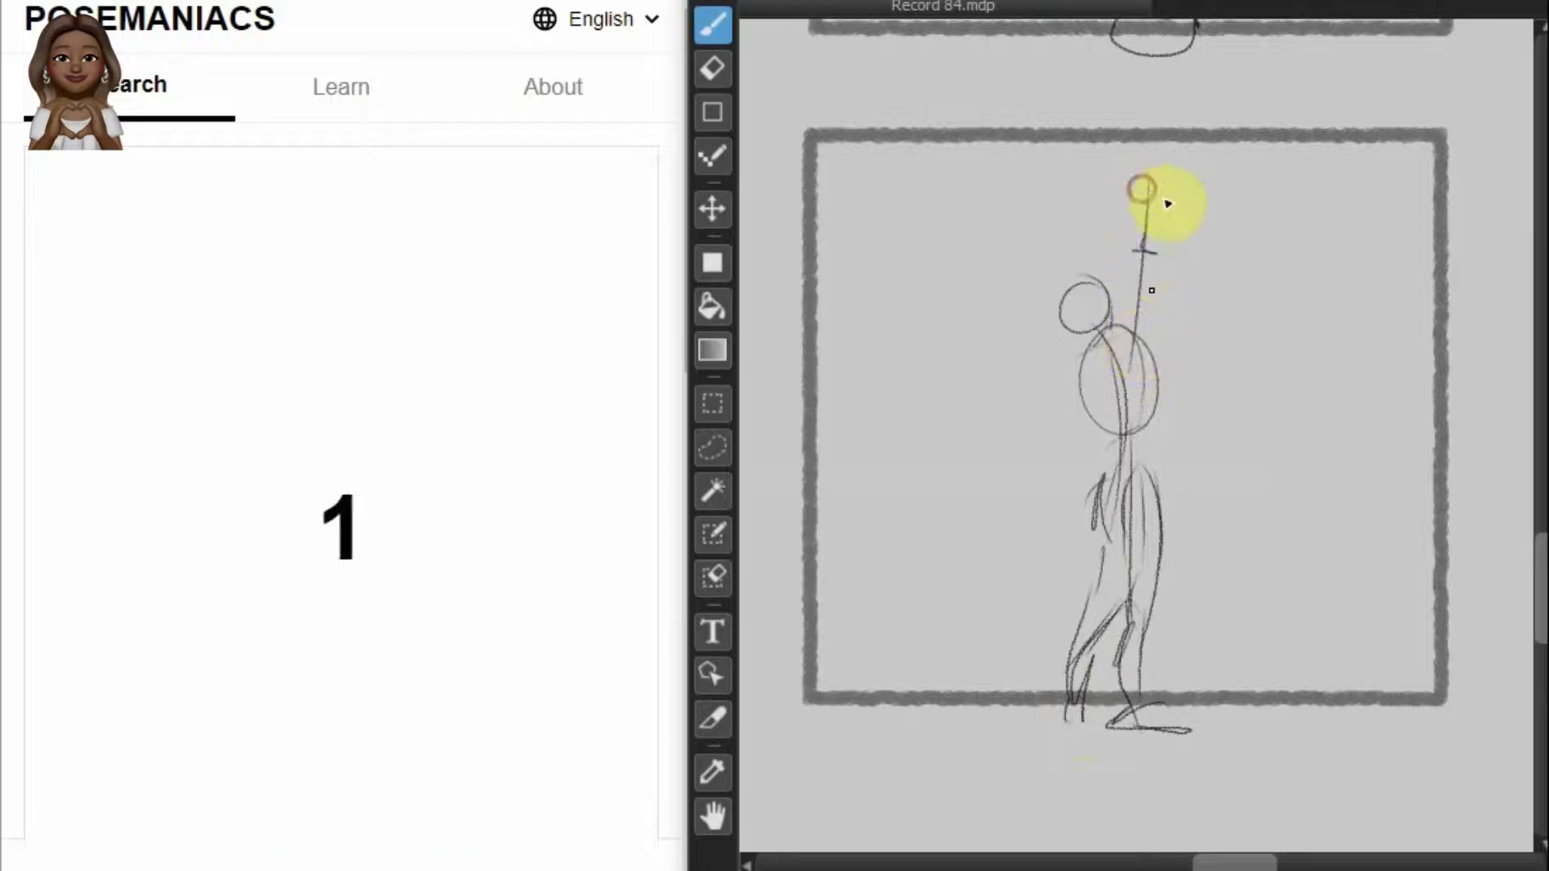
scroll(1141, 391, down, 5)
scroll(1140, 403, down, 3)
scroll(1178, 331, up, 5)
scroll(1178, 331, up, 3)
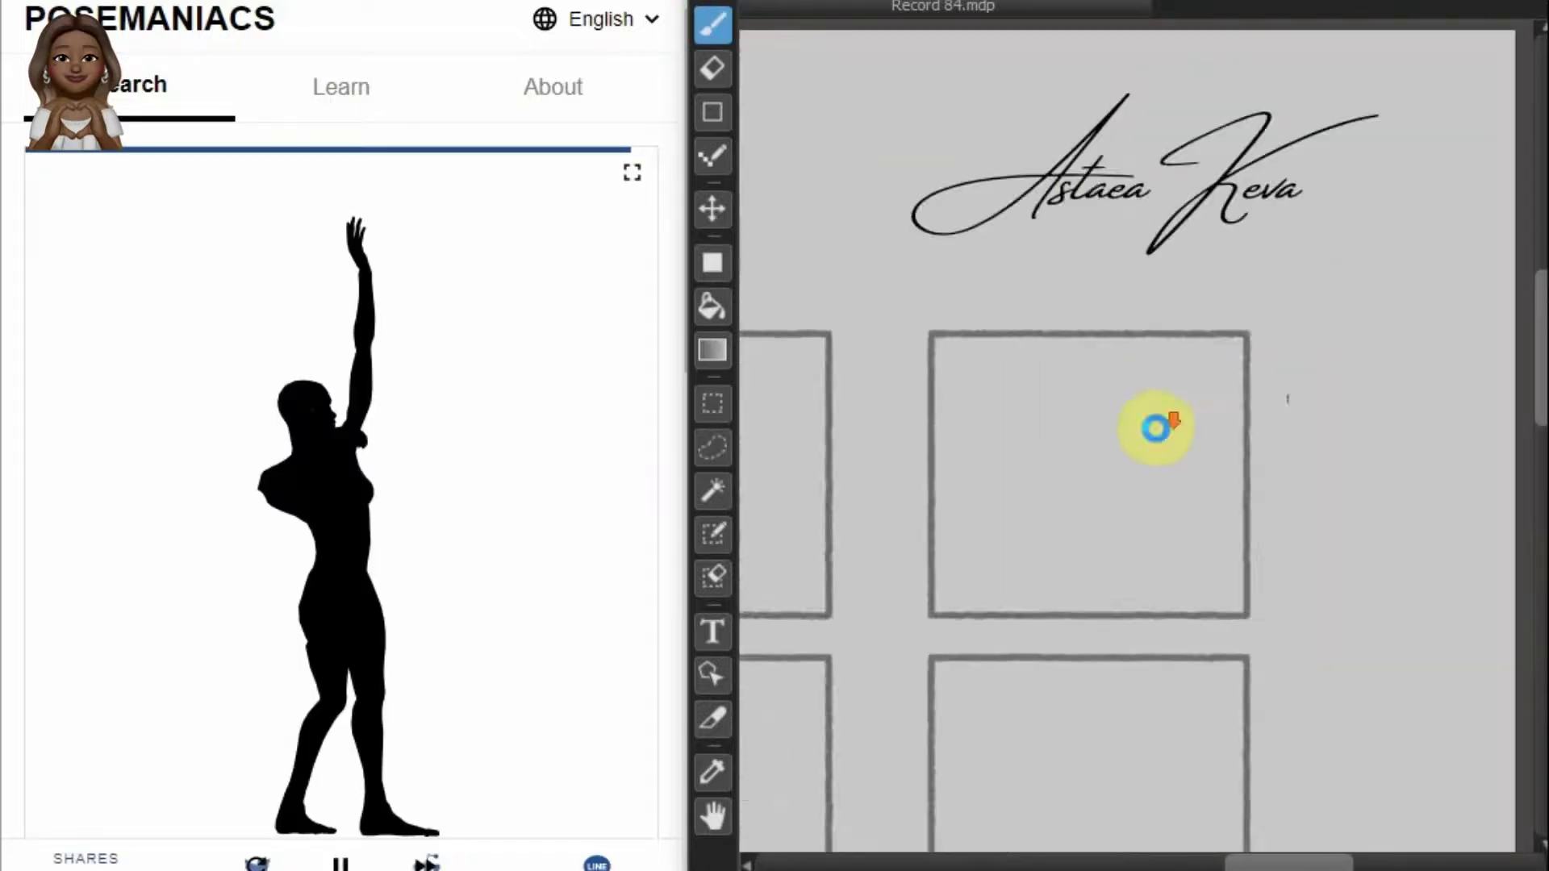
scroll(1159, 425, up, 3)
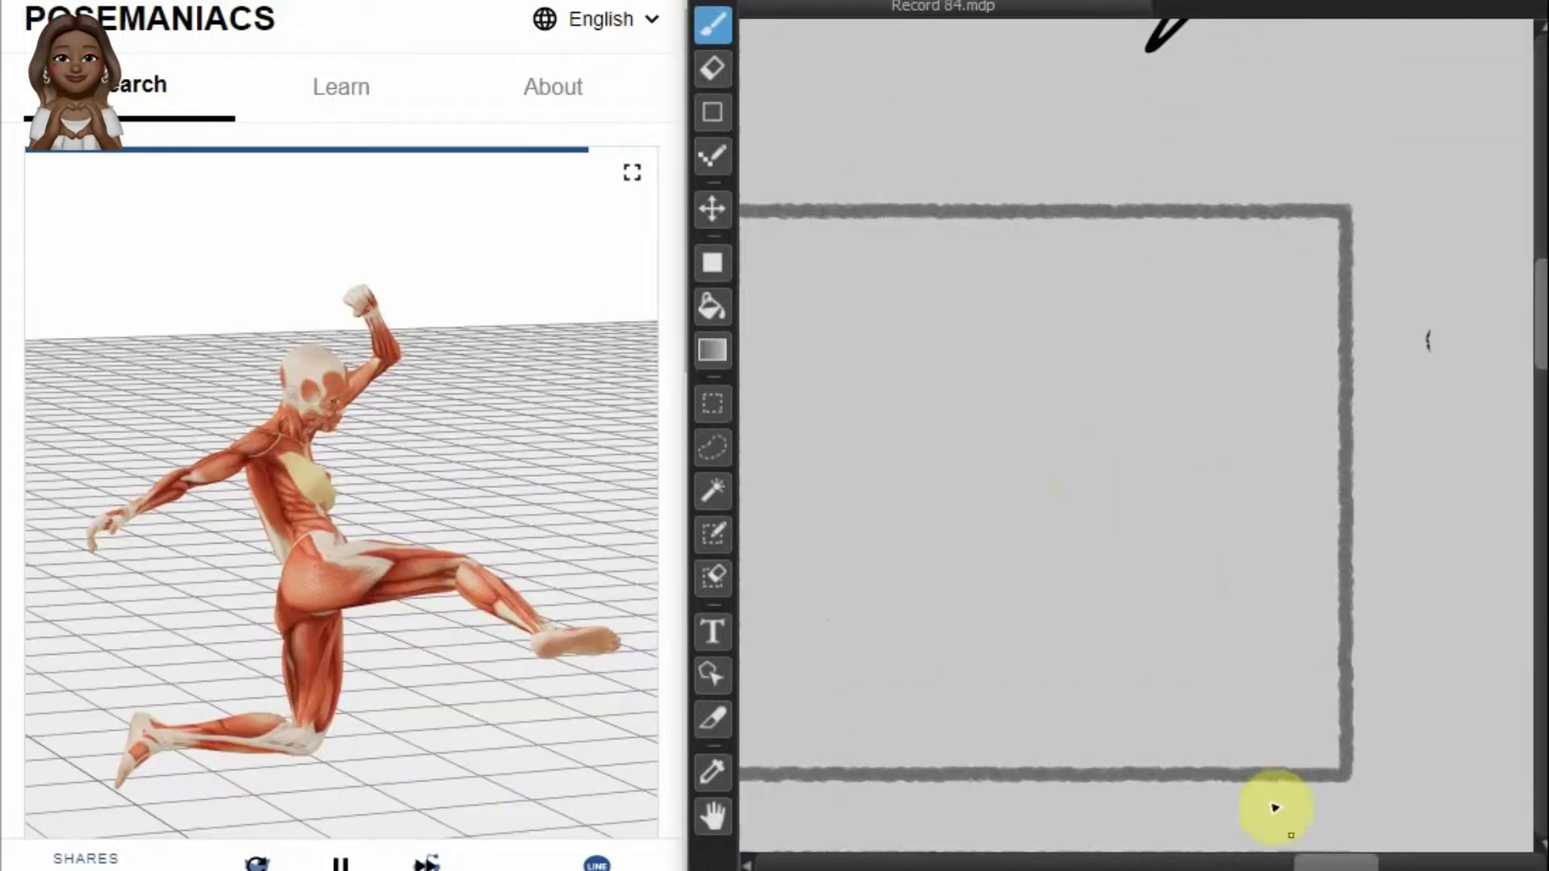
drag(1331, 861, 1303, 813)
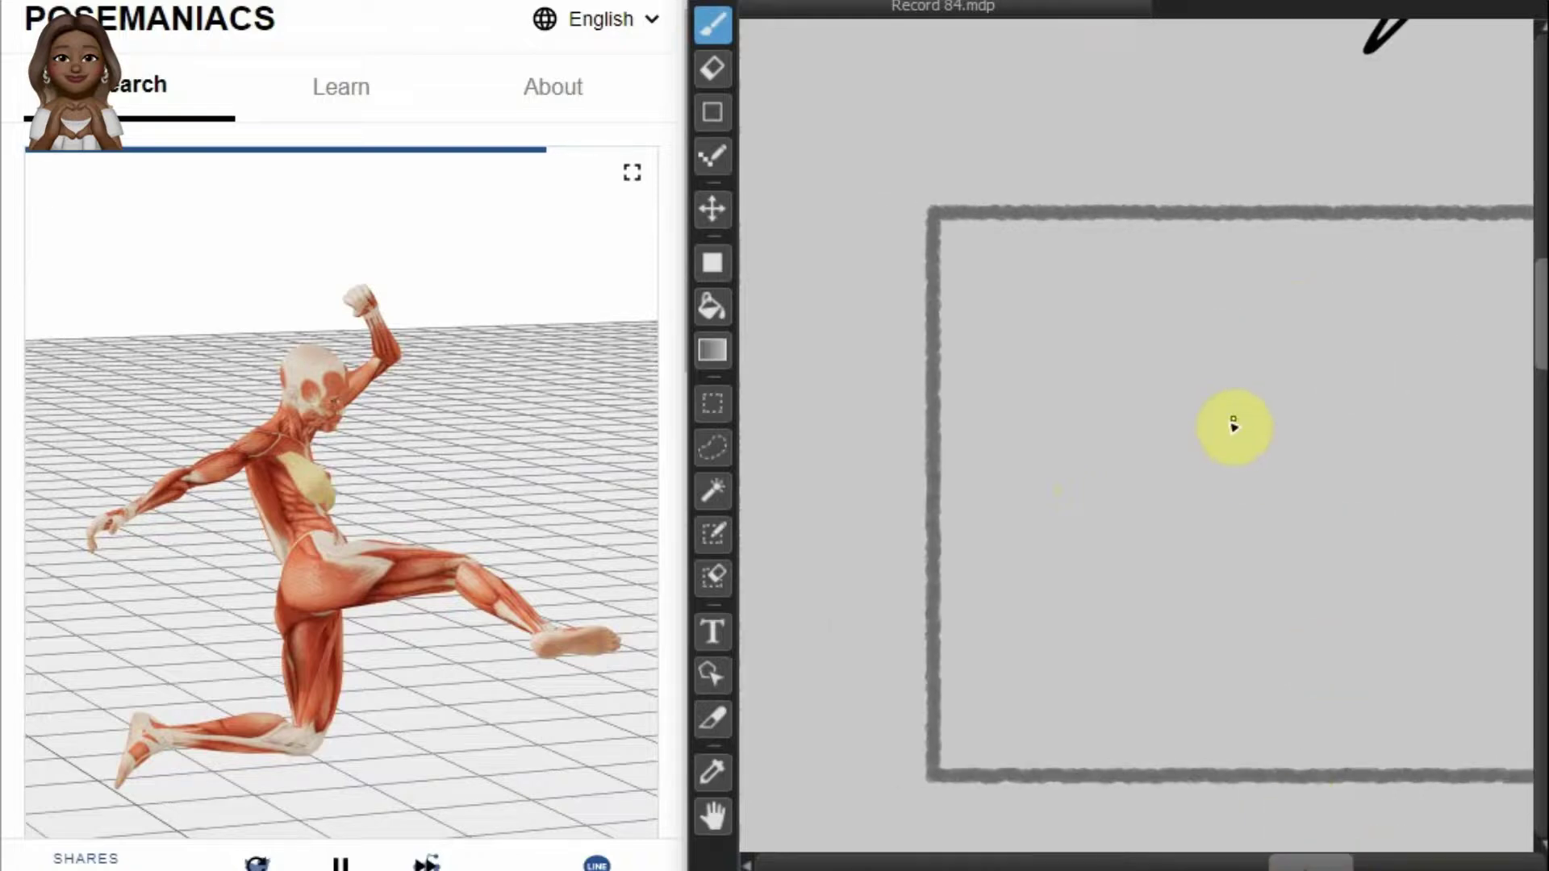
Step: Sketch the leaping pose's body curve, hip, extended kicking leg and front leg
mouse_move(1218, 387)
mouse_down()
mouse_move(1295, 546)
mouse_move(1407, 536)
mouse_move(1275, 551)
mouse_move(1225, 661)
mouse_up()
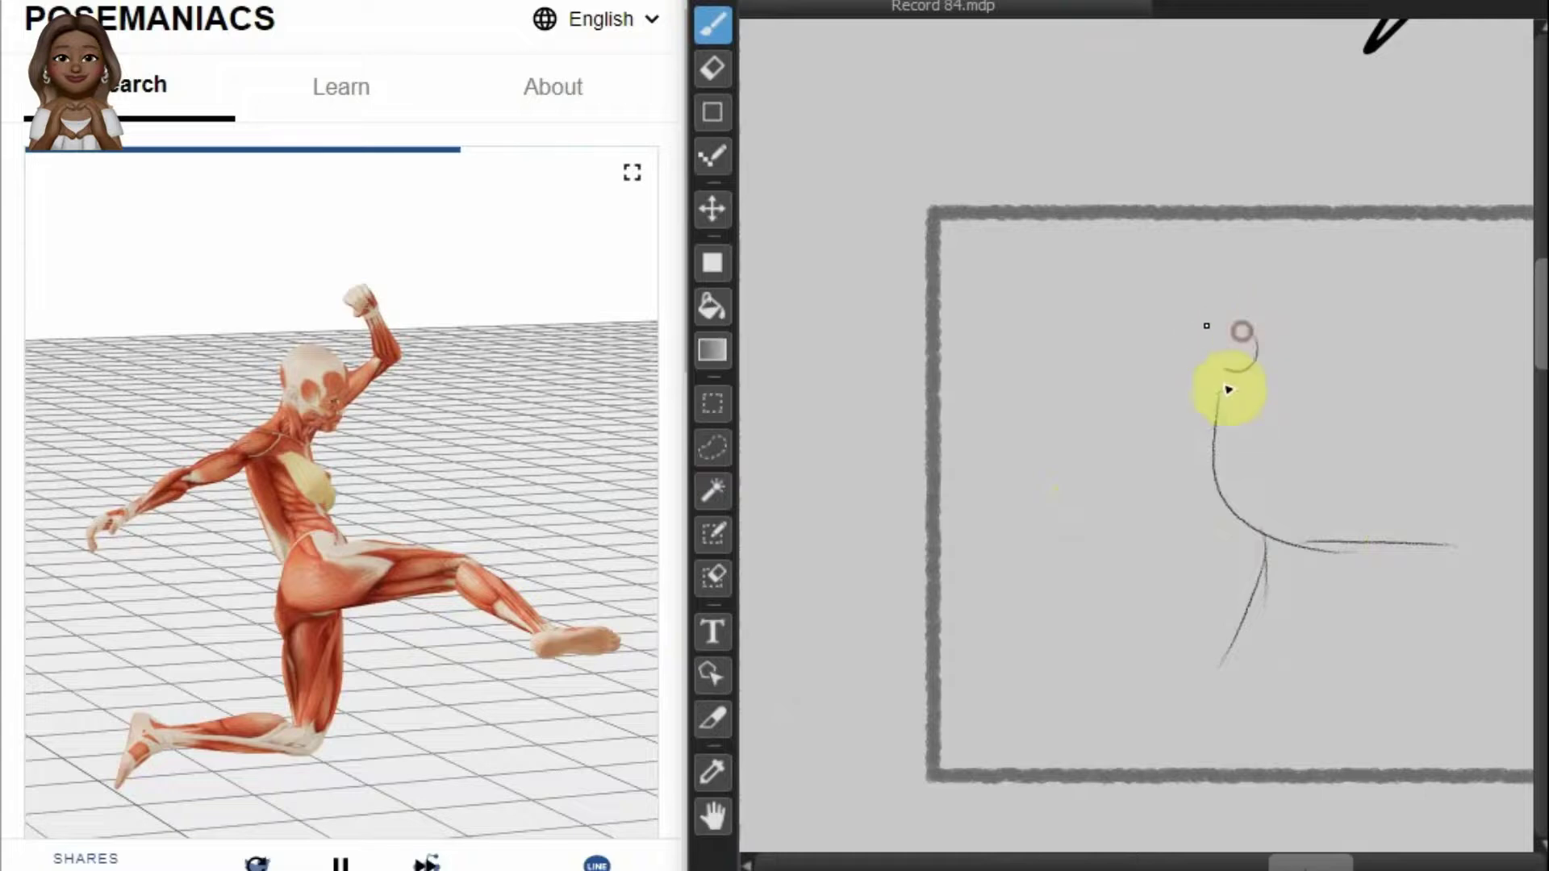
mouse_move(1227, 390)
mouse_down()
mouse_move(1241, 393)
mouse_move(1218, 476)
mouse_up()
mouse_move(1243, 565)
mouse_down()
mouse_move(1272, 525)
mouse_move(1362, 570)
mouse_up()
mouse_move(1269, 510)
mouse_down()
mouse_move(1425, 536)
mouse_move(1451, 601)
mouse_up()
drag(1448, 542, 1525, 634)
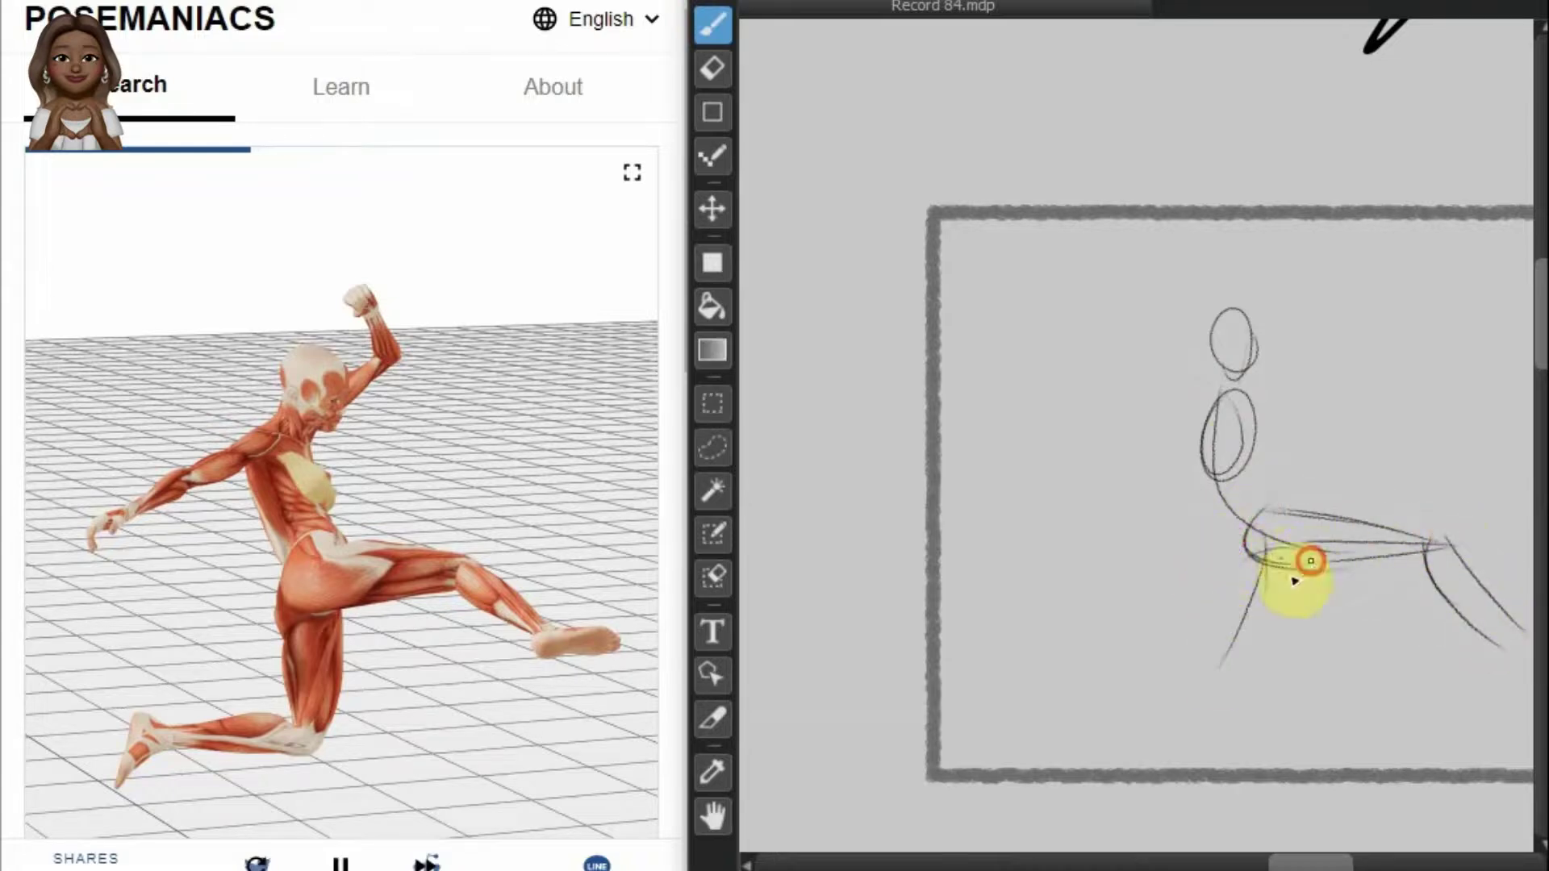
mouse_move(1306, 560)
mouse_down()
mouse_move(1227, 671)
mouse_move(1221, 633)
mouse_move(1249, 539)
mouse_move(1203, 657)
mouse_move(1055, 675)
mouse_move(1227, 664)
mouse_move(1000, 687)
mouse_up()
Step: Add the arm toward the raised hand and the long outstretched line down-left
click(1256, 395)
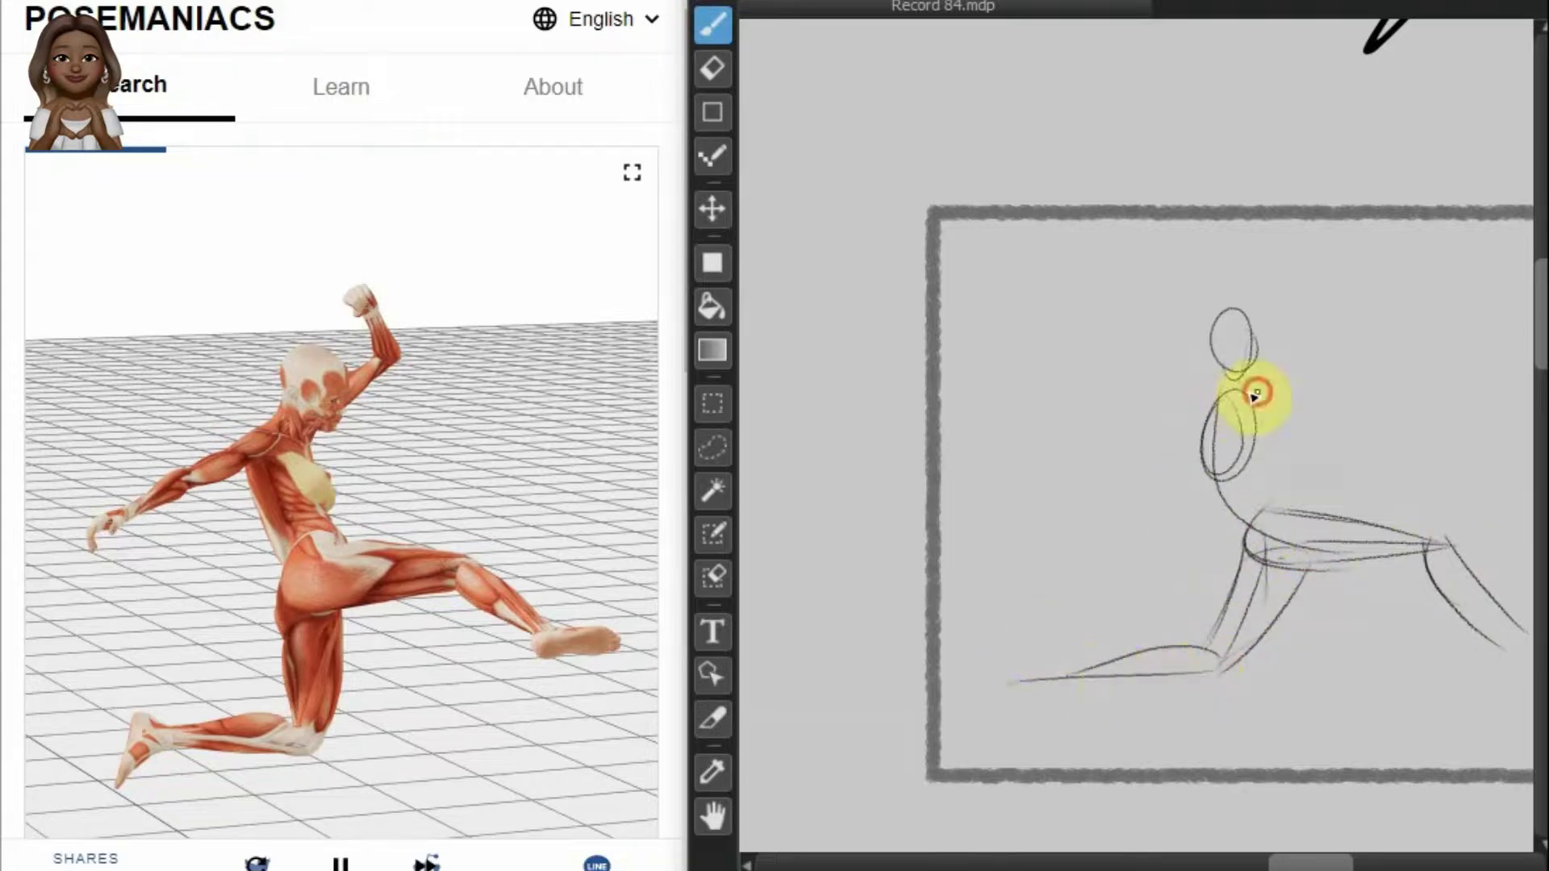
drag(1242, 400, 1324, 347)
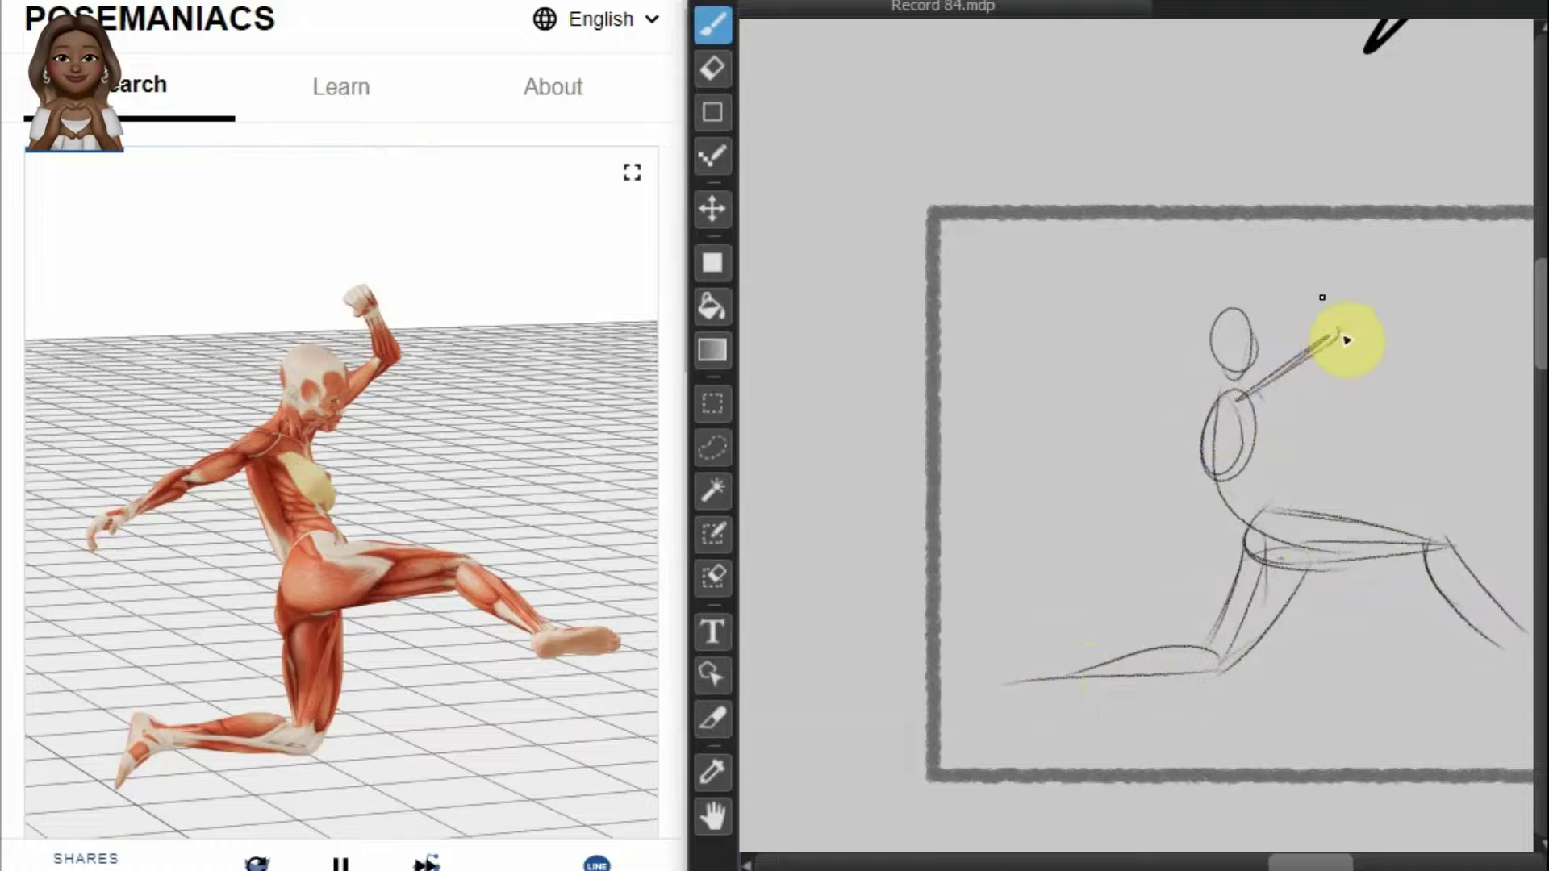
drag(1315, 278, 1339, 335)
mouse_move(1232, 408)
mouse_down()
mouse_move(1073, 475)
mouse_move(1117, 472)
mouse_up()
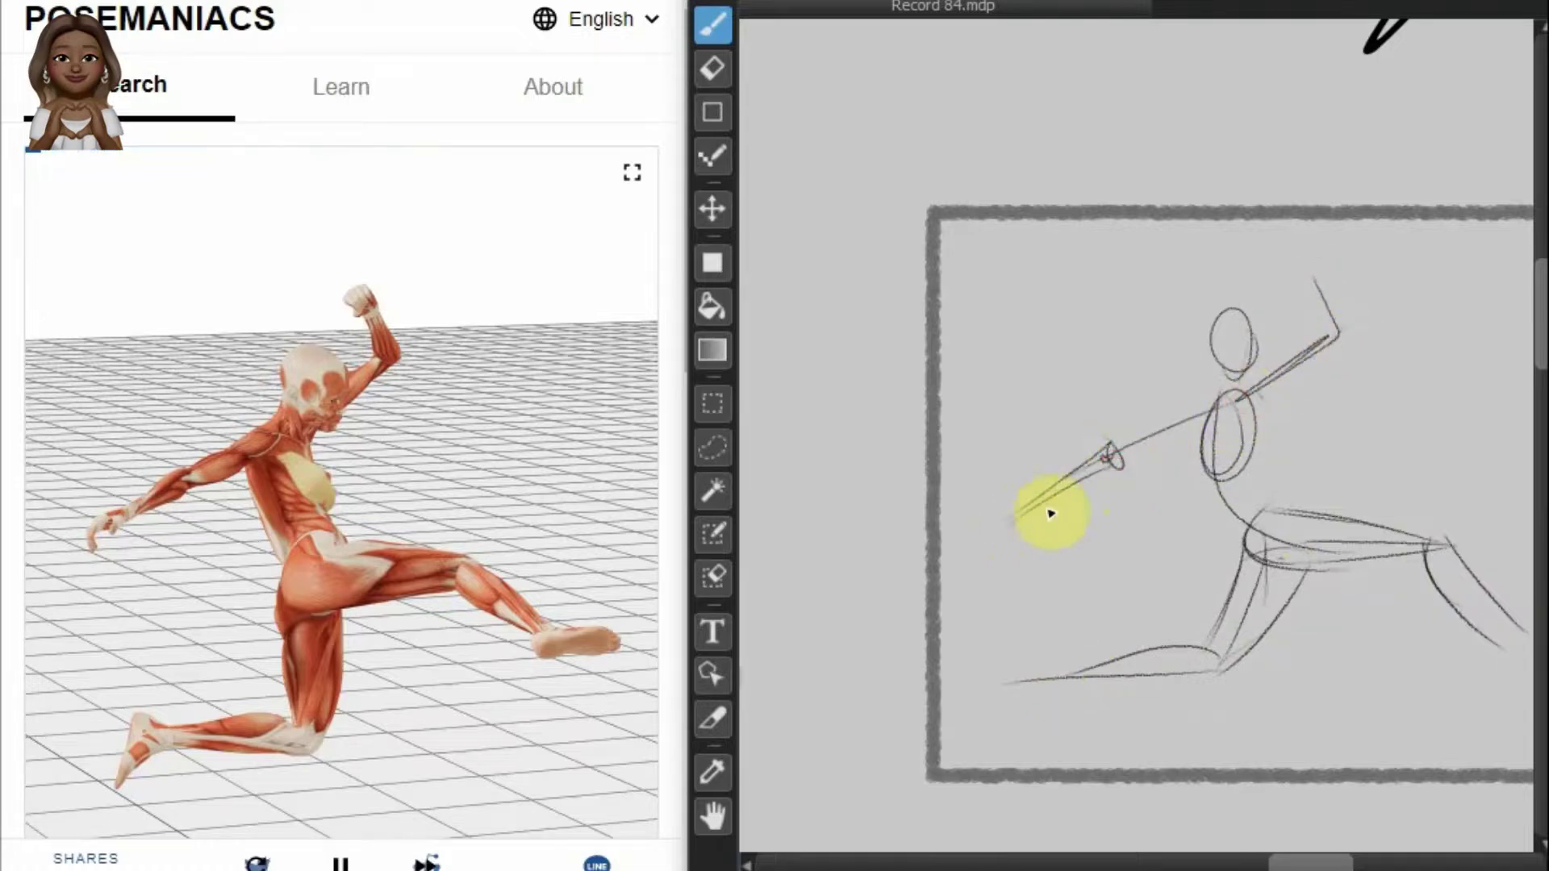
drag(1194, 419, 1117, 460)
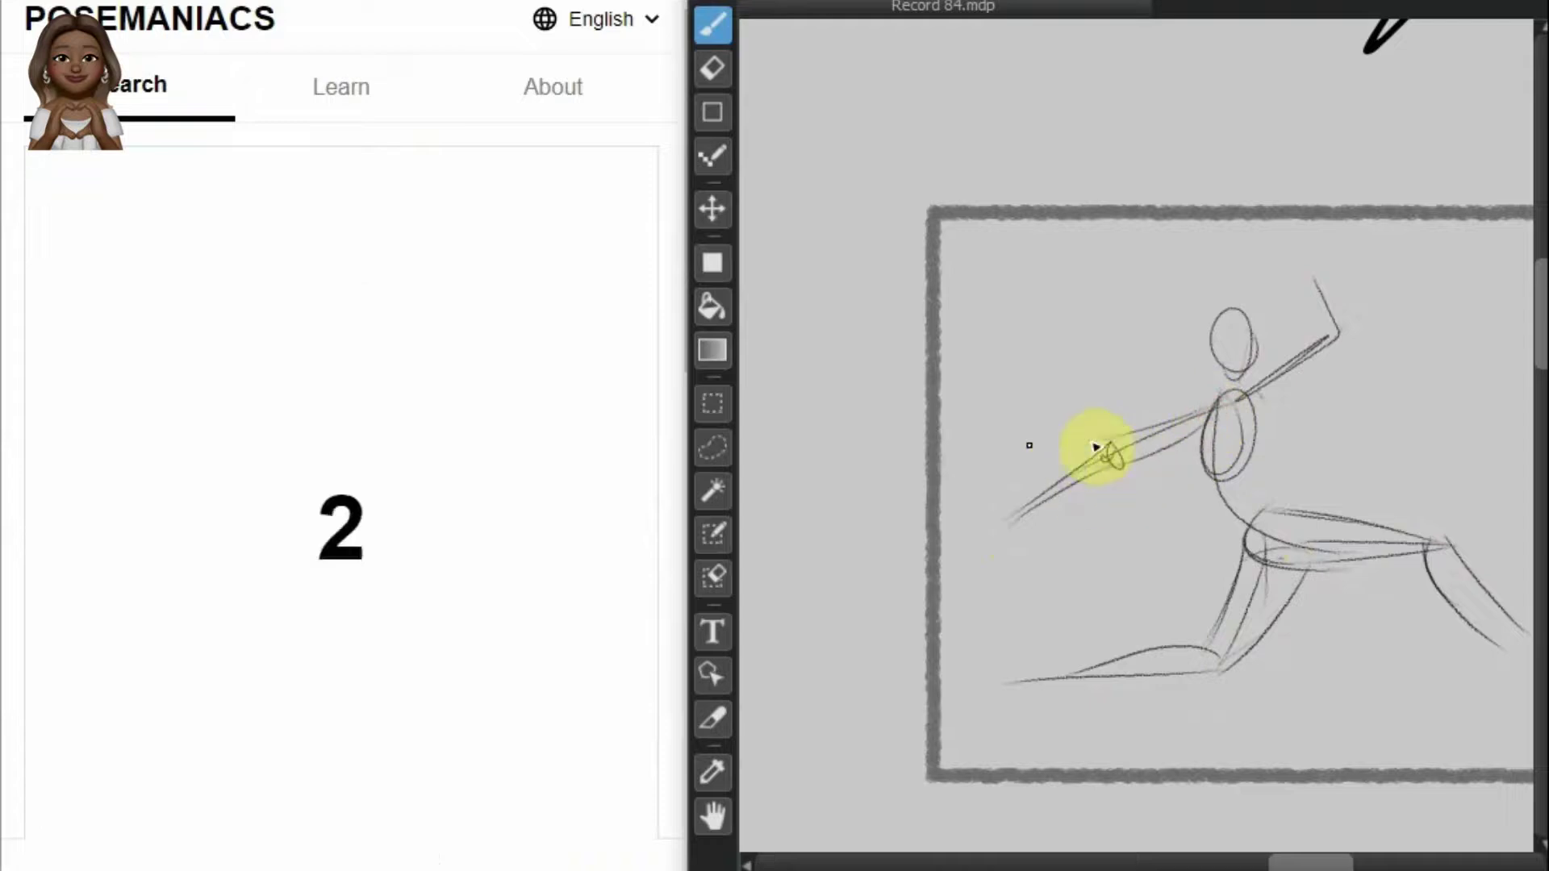
Step: Zoom into an empty frame and sketch the kneeling figure's head, spine, rib cage and pelvis
scroll(1141, 322, down, 3)
scroll(1175, 674, up, 2)
scroll(1161, 678, up, 1)
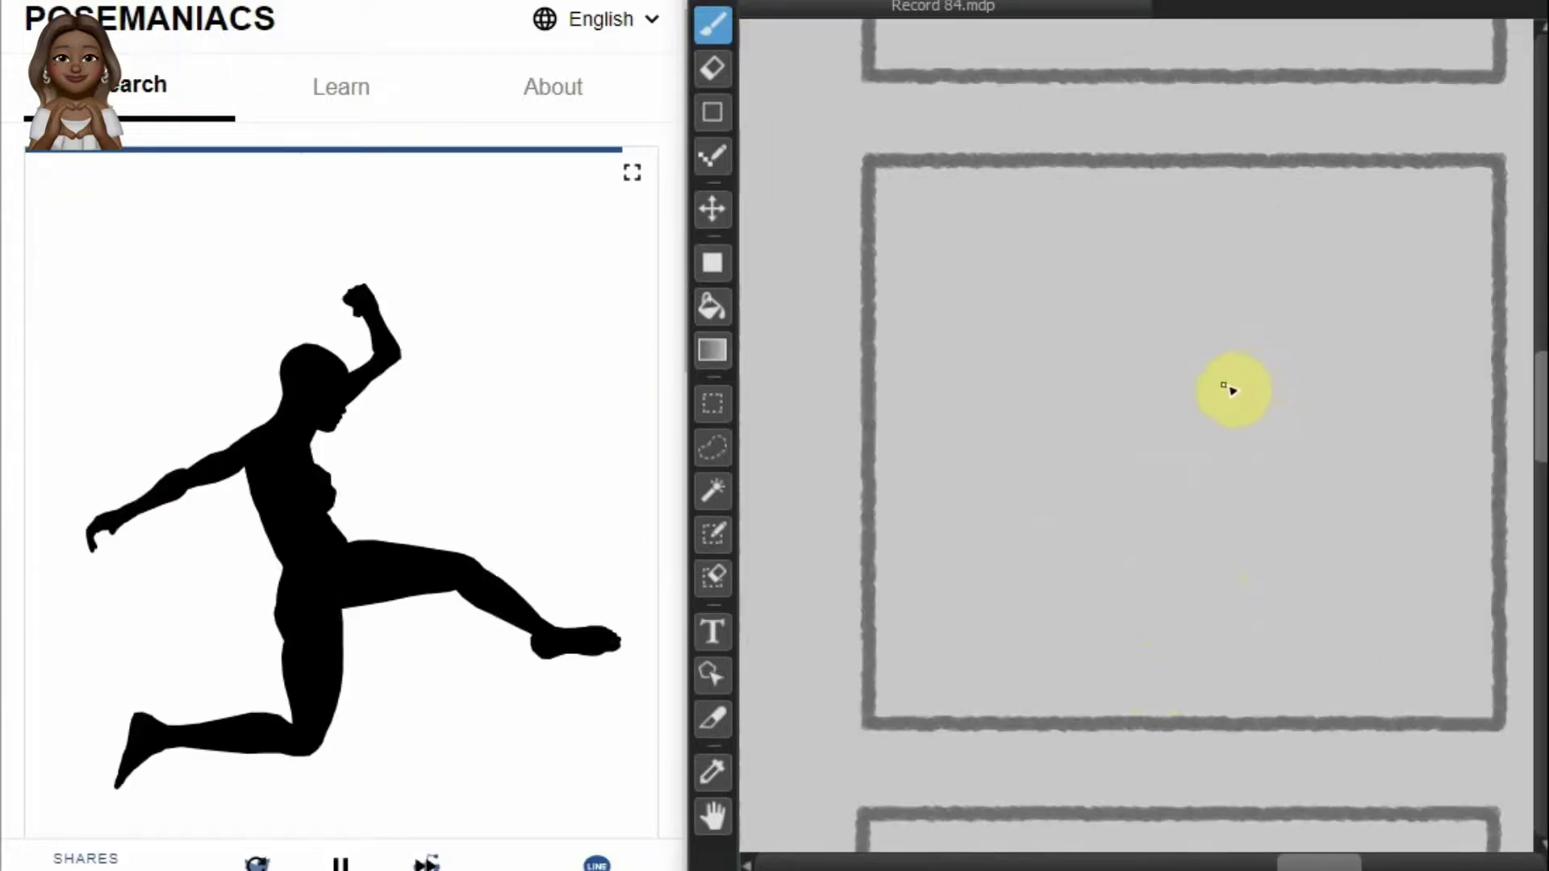
drag(1220, 194, 1207, 197)
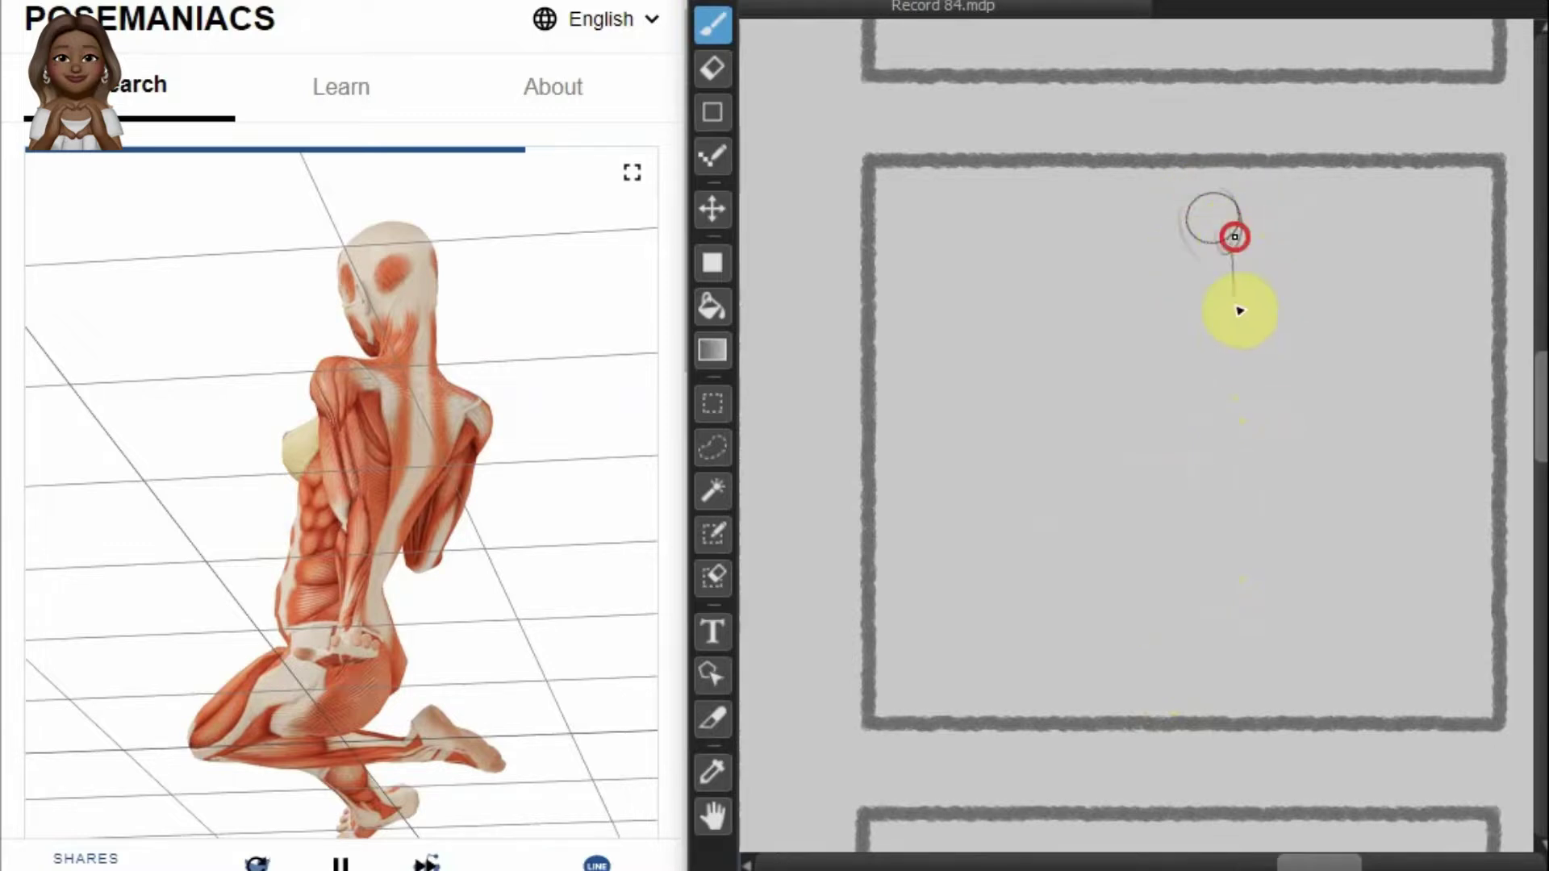
drag(1240, 310, 1185, 460)
mouse_move(1251, 287)
mouse_down()
mouse_move(1265, 343)
mouse_move(1190, 375)
mouse_move(1252, 371)
mouse_move(1192, 385)
mouse_move(1164, 466)
mouse_move(1141, 475)
mouse_up()
mouse_move(1217, 398)
mouse_down()
mouse_move(1213, 336)
mouse_move(1230, 333)
mouse_up()
Step: Add the thigh, both folded legs and the back contour, then scroll to the next frame
mouse_move(1232, 259)
mouse_down()
mouse_move(1220, 494)
mouse_move(1151, 460)
mouse_move(1077, 537)
mouse_up()
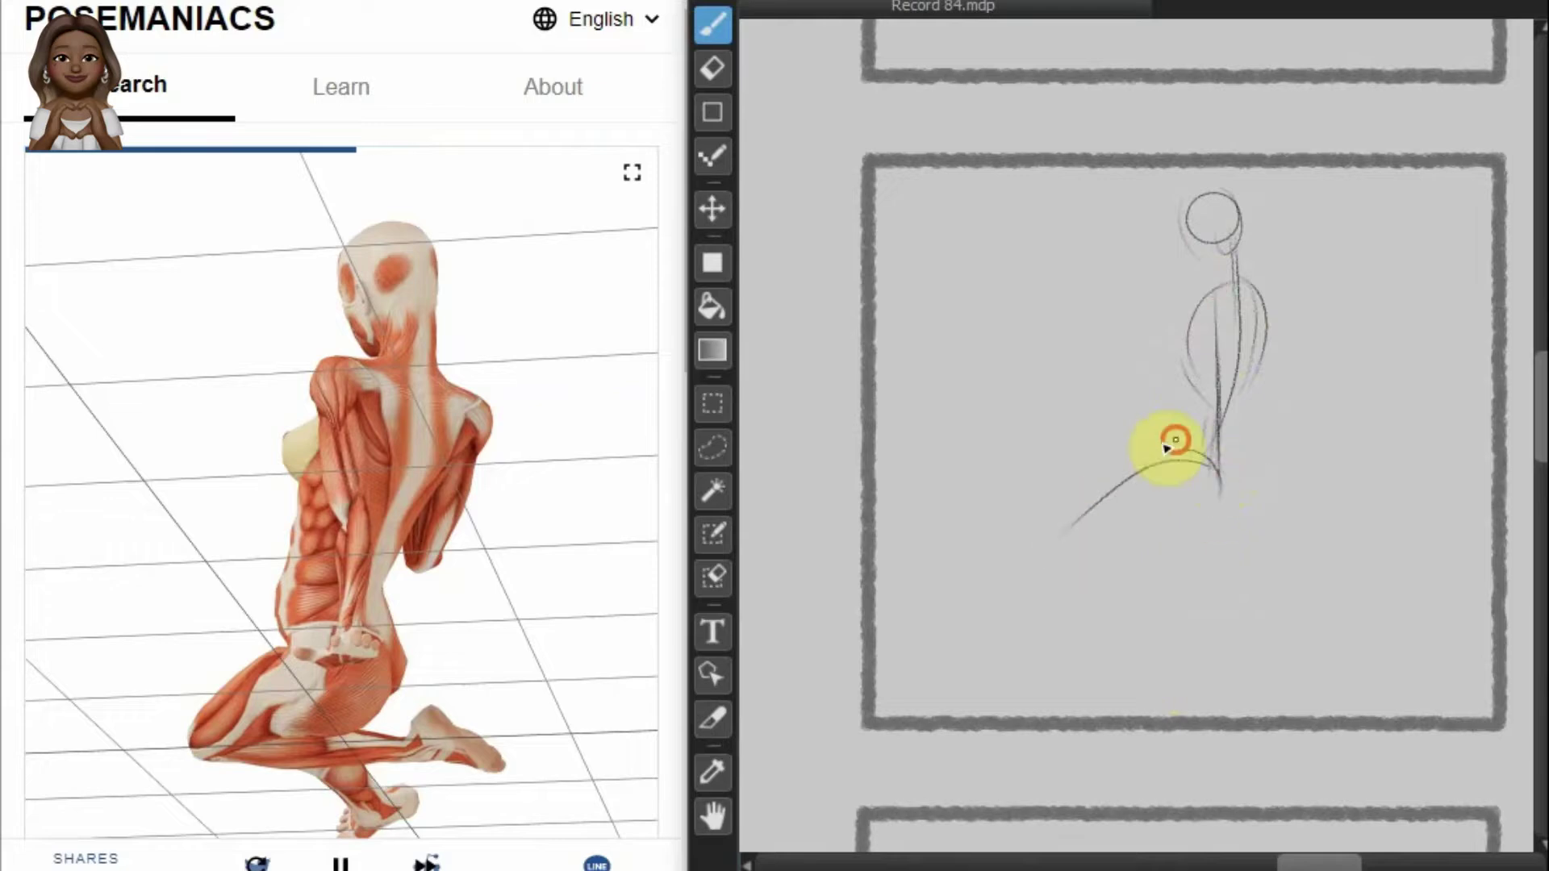
mouse_move(1177, 452)
mouse_down()
mouse_move(1052, 539)
mouse_move(1178, 528)
mouse_up()
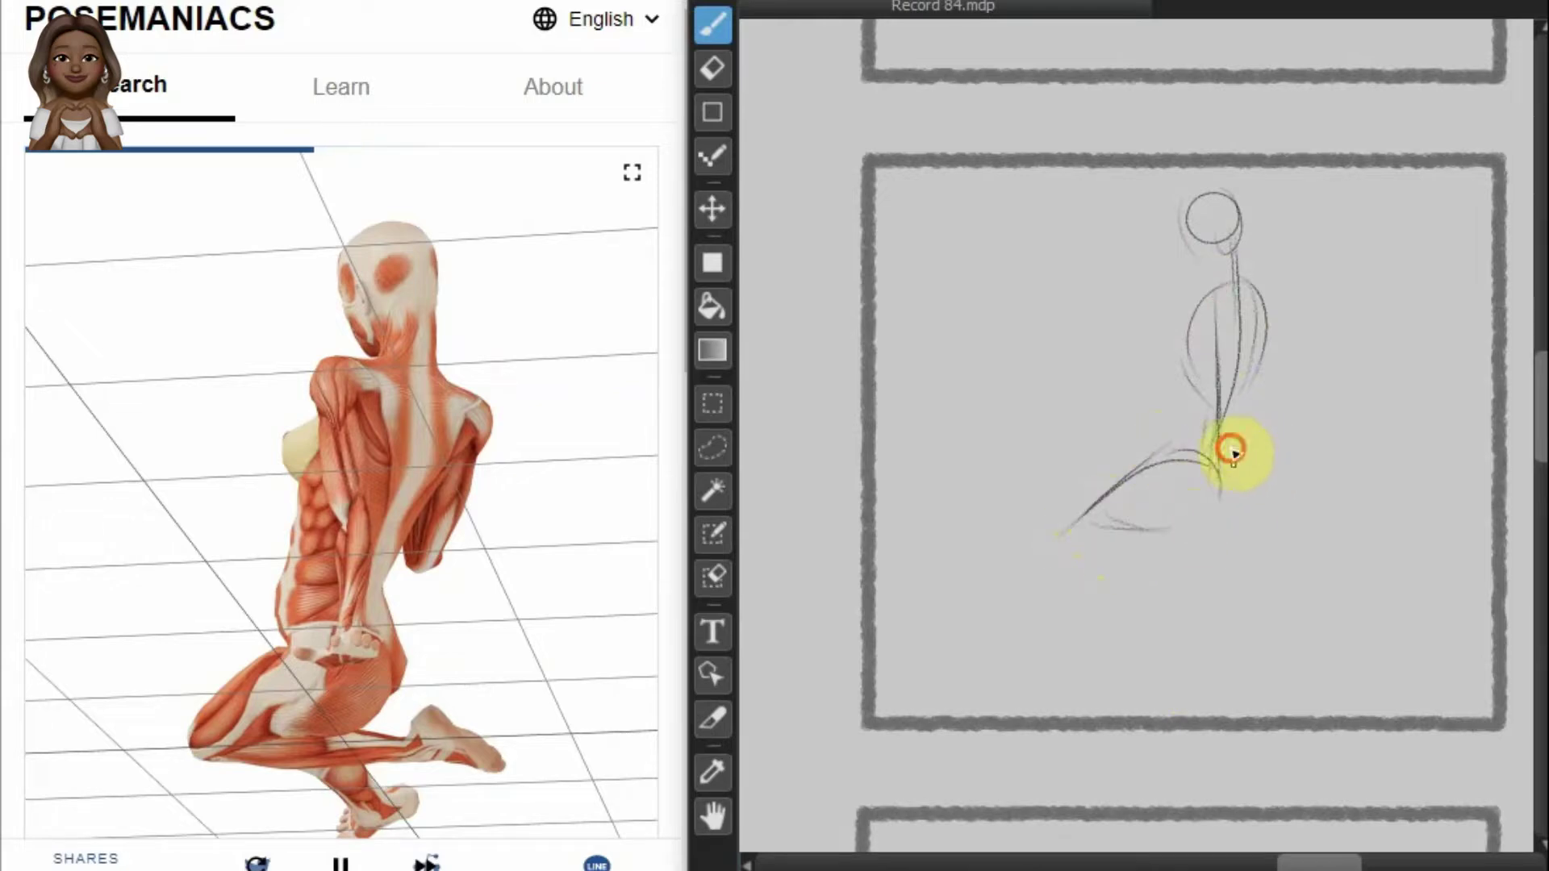
mouse_move(1243, 481)
mouse_down()
mouse_move(1193, 527)
mouse_move(1273, 555)
mouse_up()
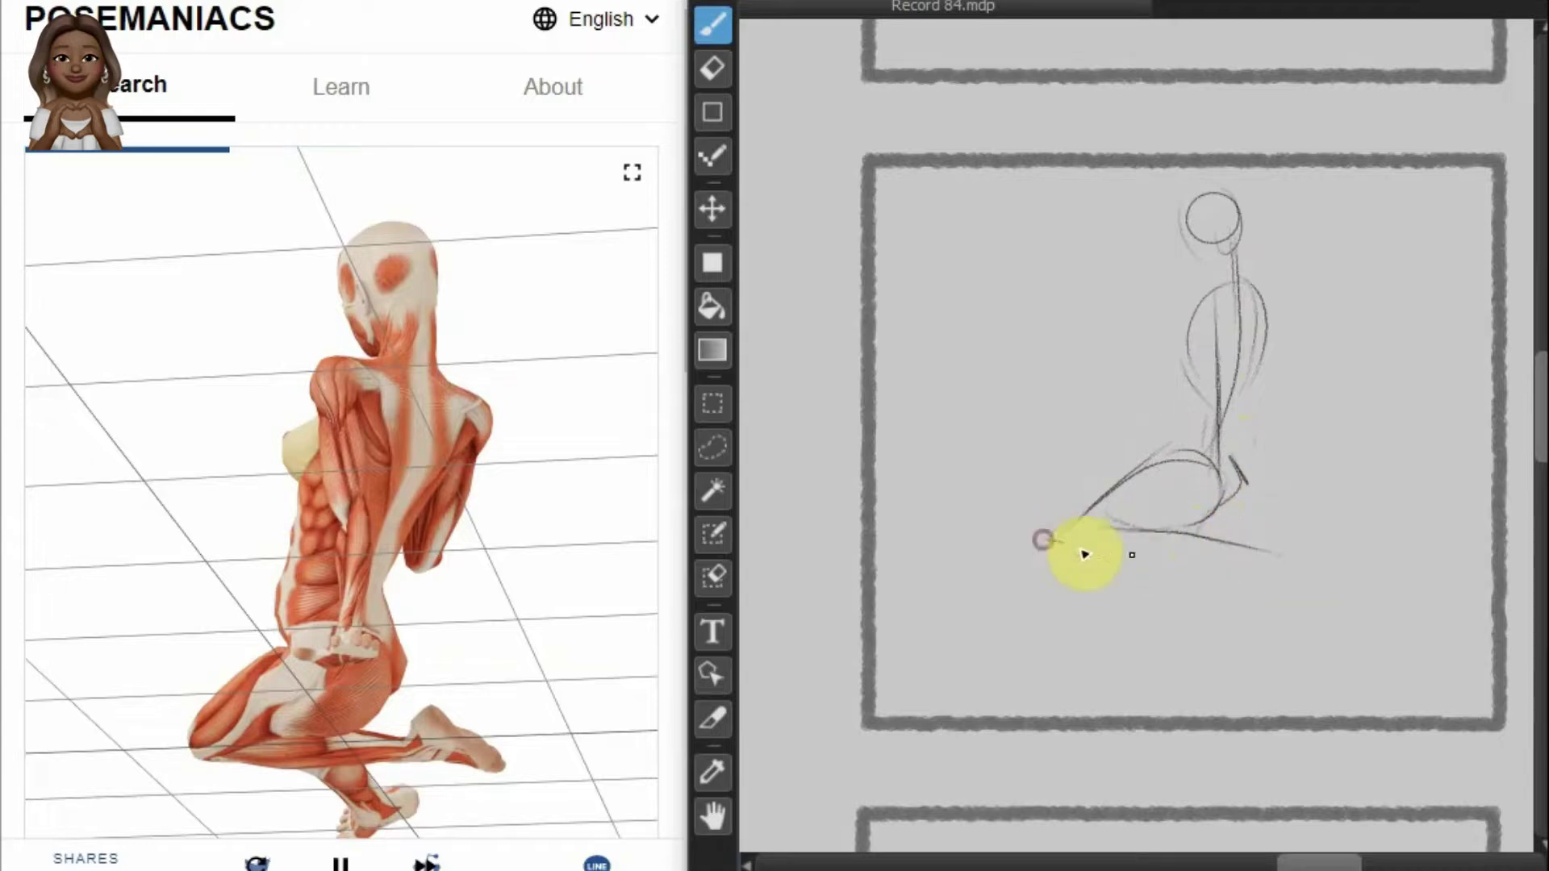
mouse_move(1061, 542)
mouse_down()
mouse_move(1125, 555)
mouse_move(1288, 542)
mouse_up()
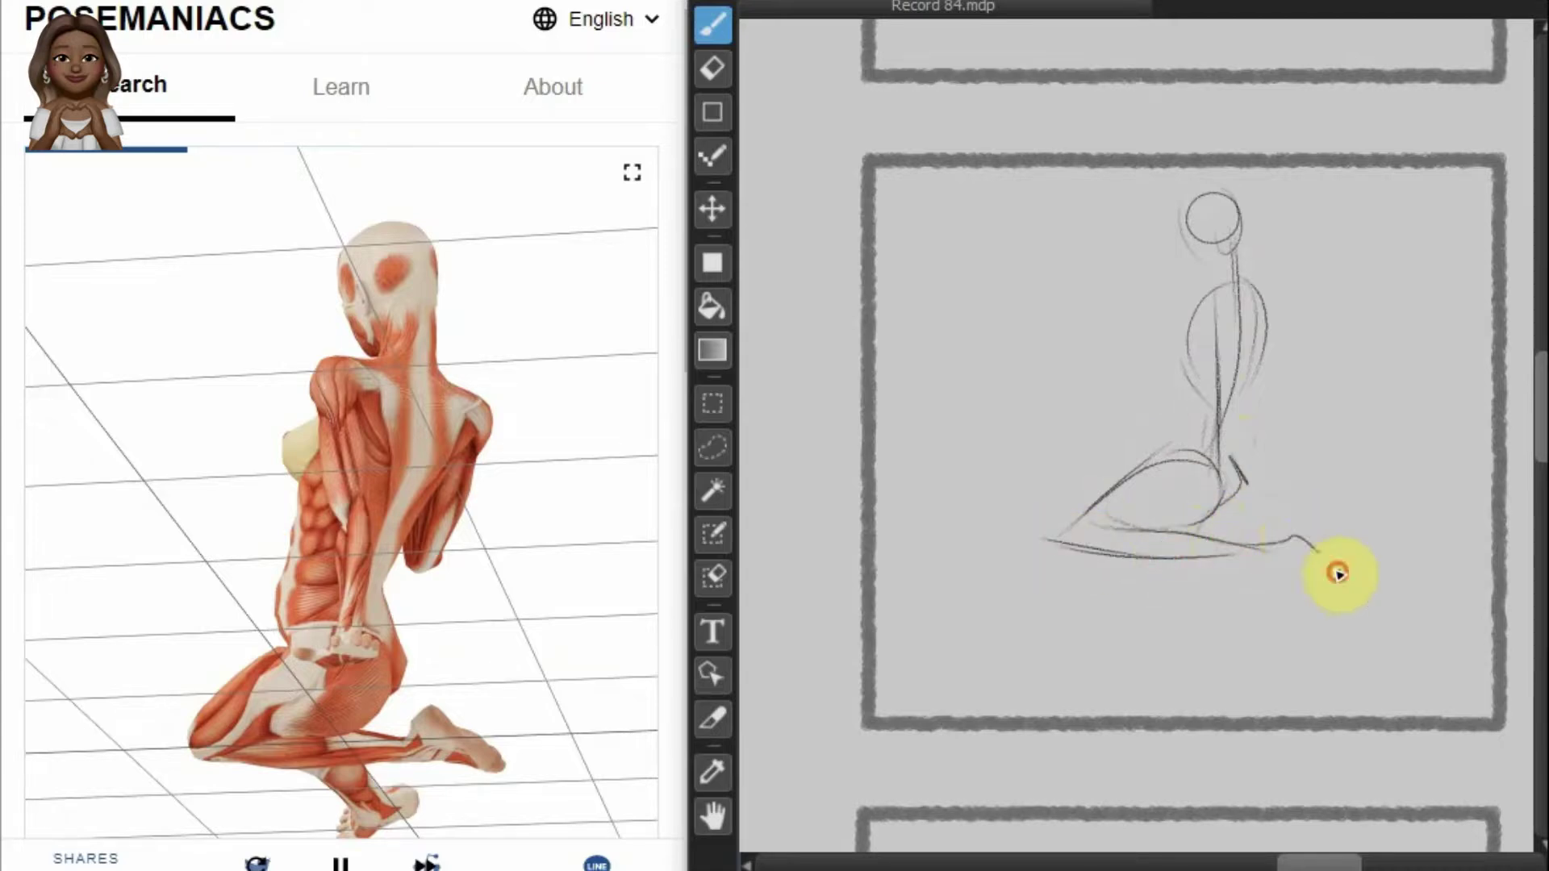
drag(1366, 591, 1113, 559)
mouse_move(1255, 601)
mouse_down()
mouse_move(1134, 572)
mouse_move(1227, 615)
mouse_up()
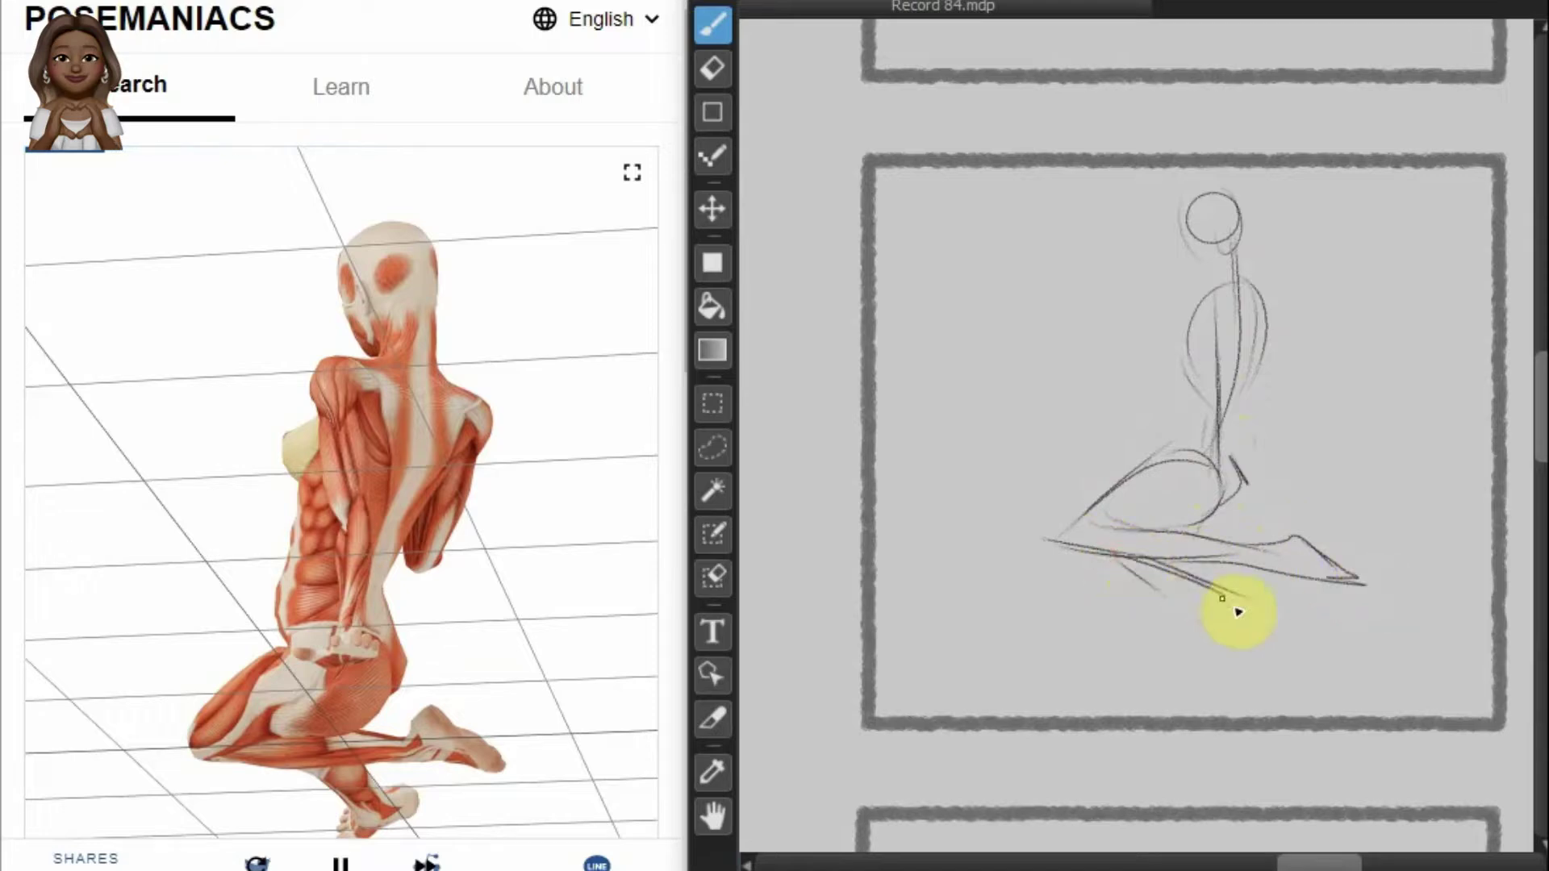
drag(1141, 553, 1203, 622)
mouse_move(1194, 556)
mouse_down()
mouse_move(1243, 633)
mouse_move(1242, 601)
mouse_move(1122, 641)
mouse_up()
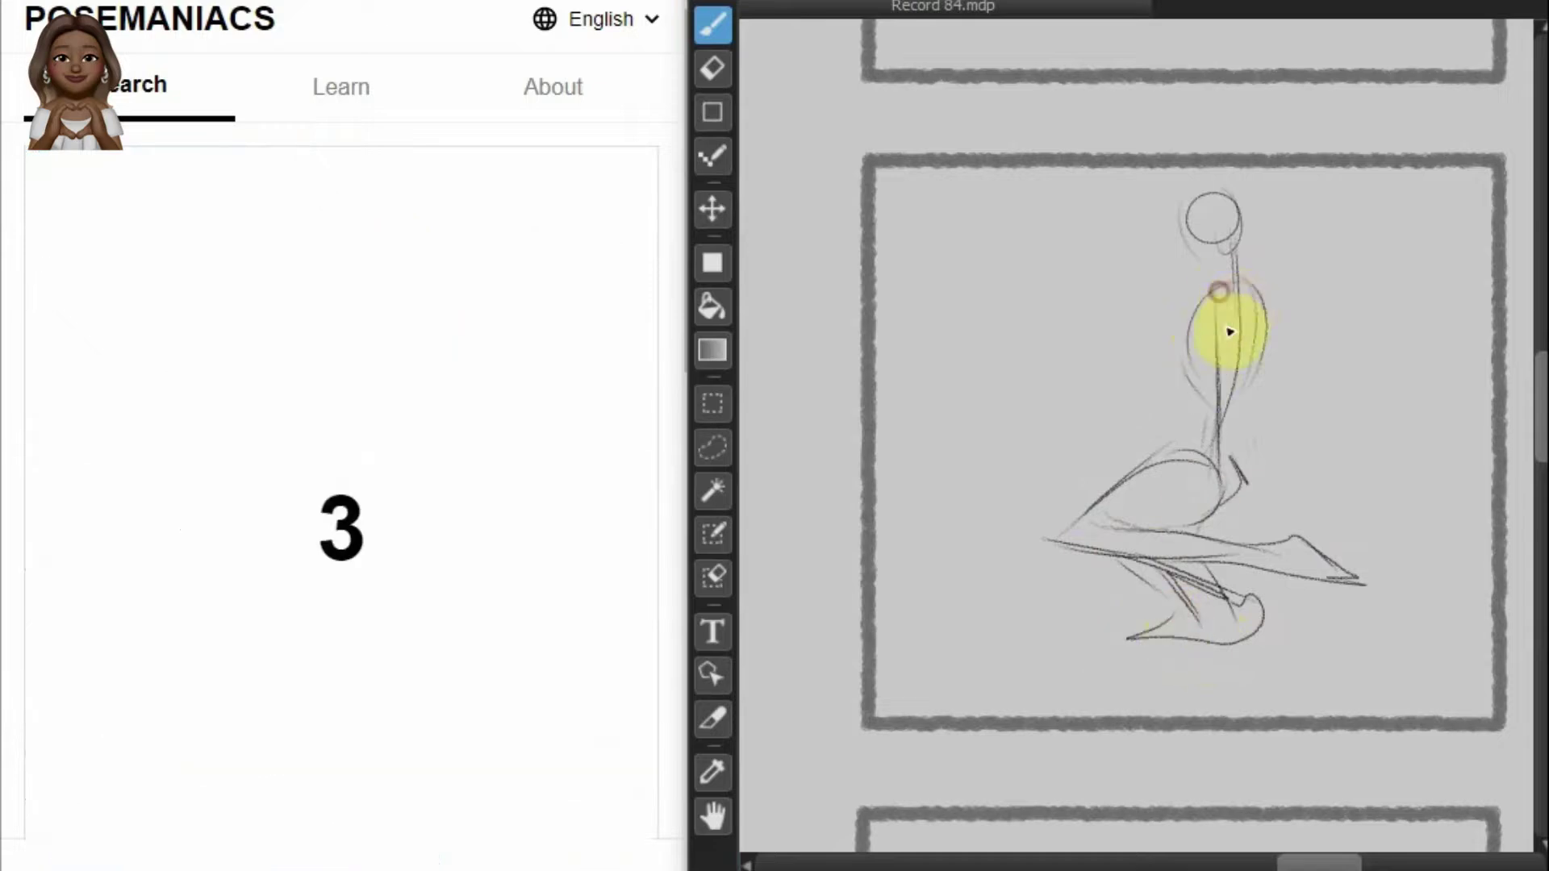
drag(1259, 287, 1281, 346)
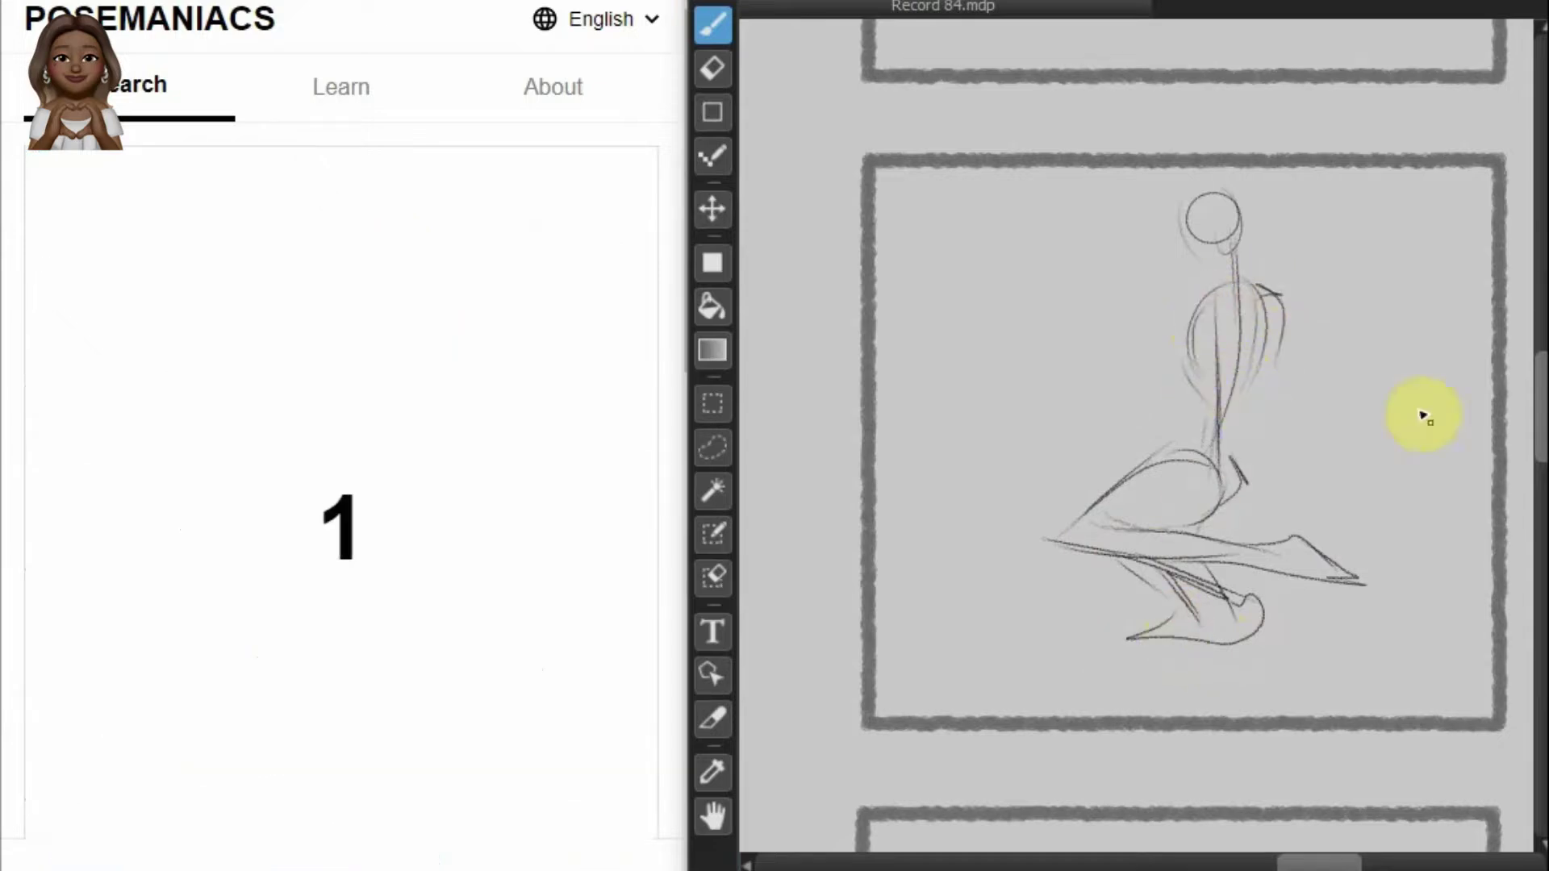
drag(1537, 436, 1536, 516)
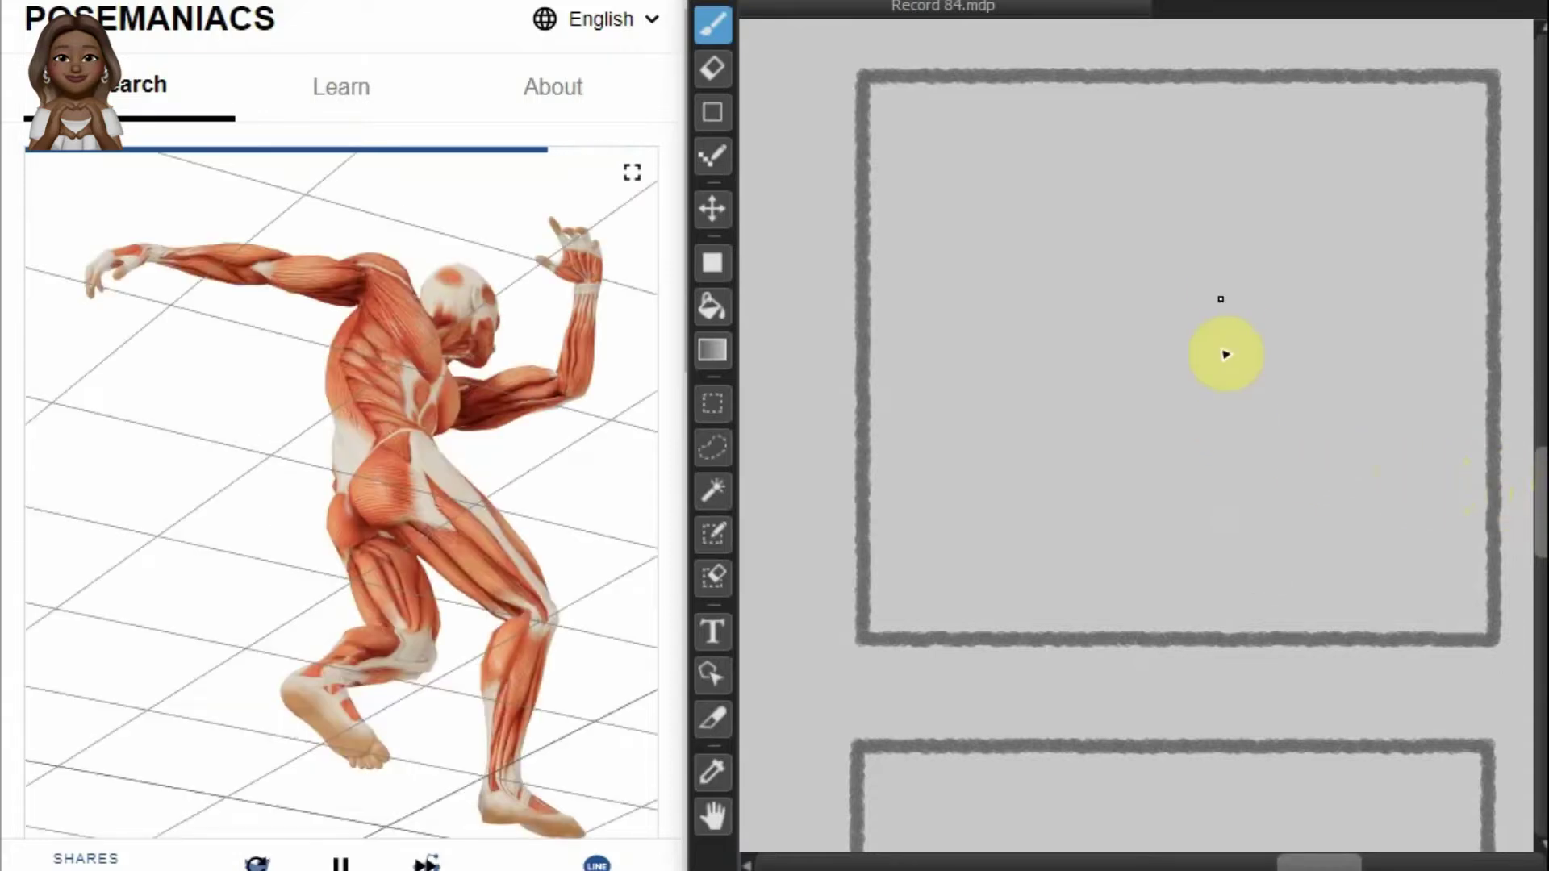
Step: Sketch the crouching figure's line of action, long standing leg, bent leg and elliptical foot
mouse_move(1181, 240)
mouse_down()
mouse_move(1165, 440)
mouse_move(1266, 456)
mouse_move(1261, 565)
mouse_up()
mouse_move(1250, 468)
mouse_down()
mouse_move(1281, 622)
mouse_move(1331, 636)
mouse_move(1278, 642)
mouse_up()
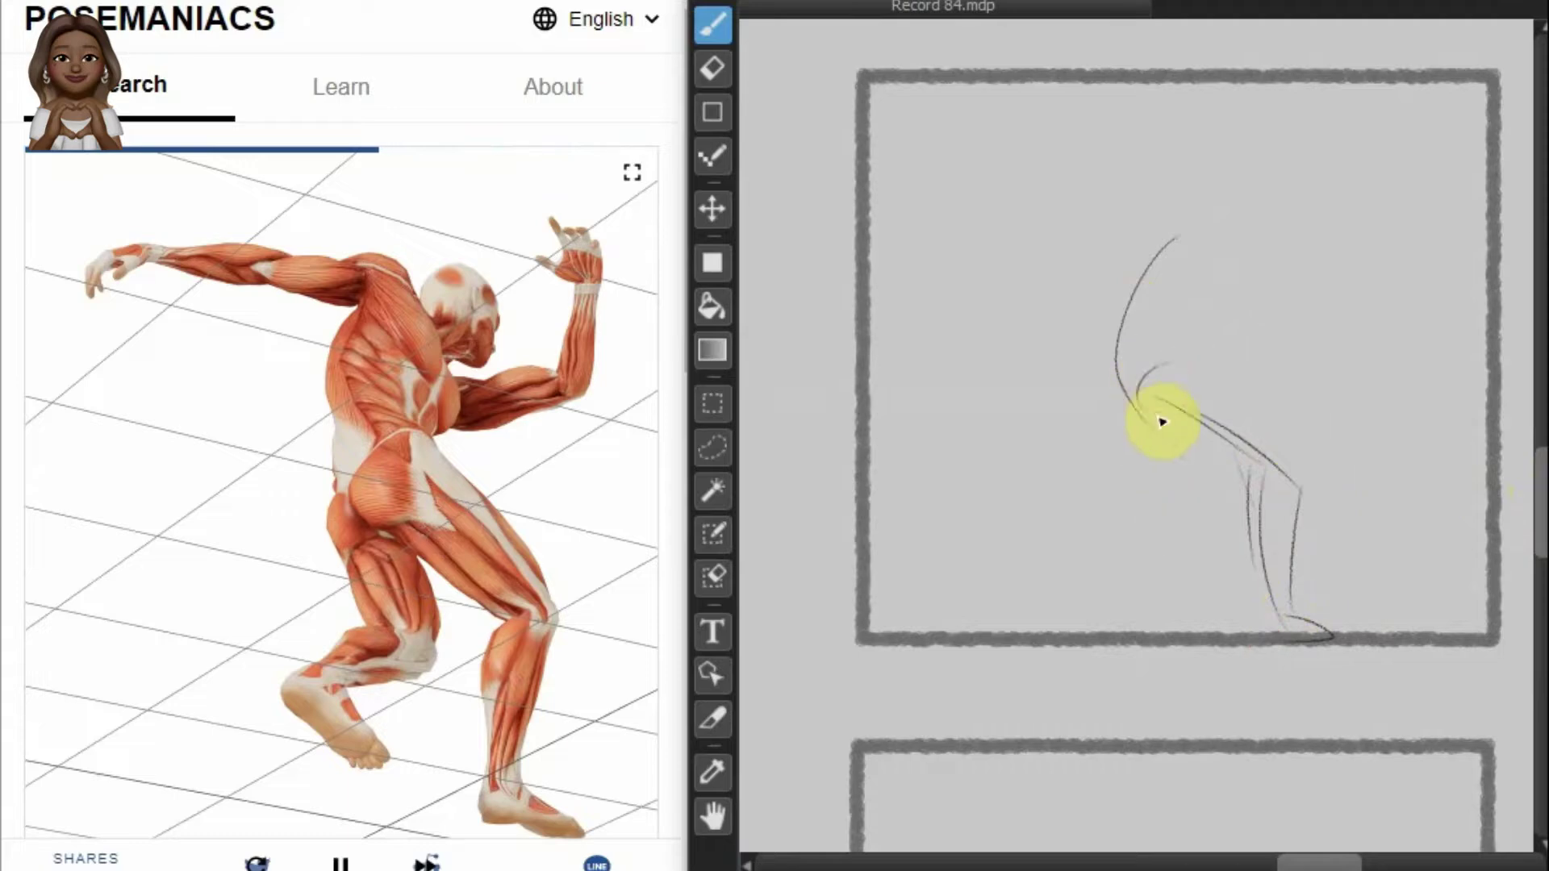
drag(1160, 369, 1168, 436)
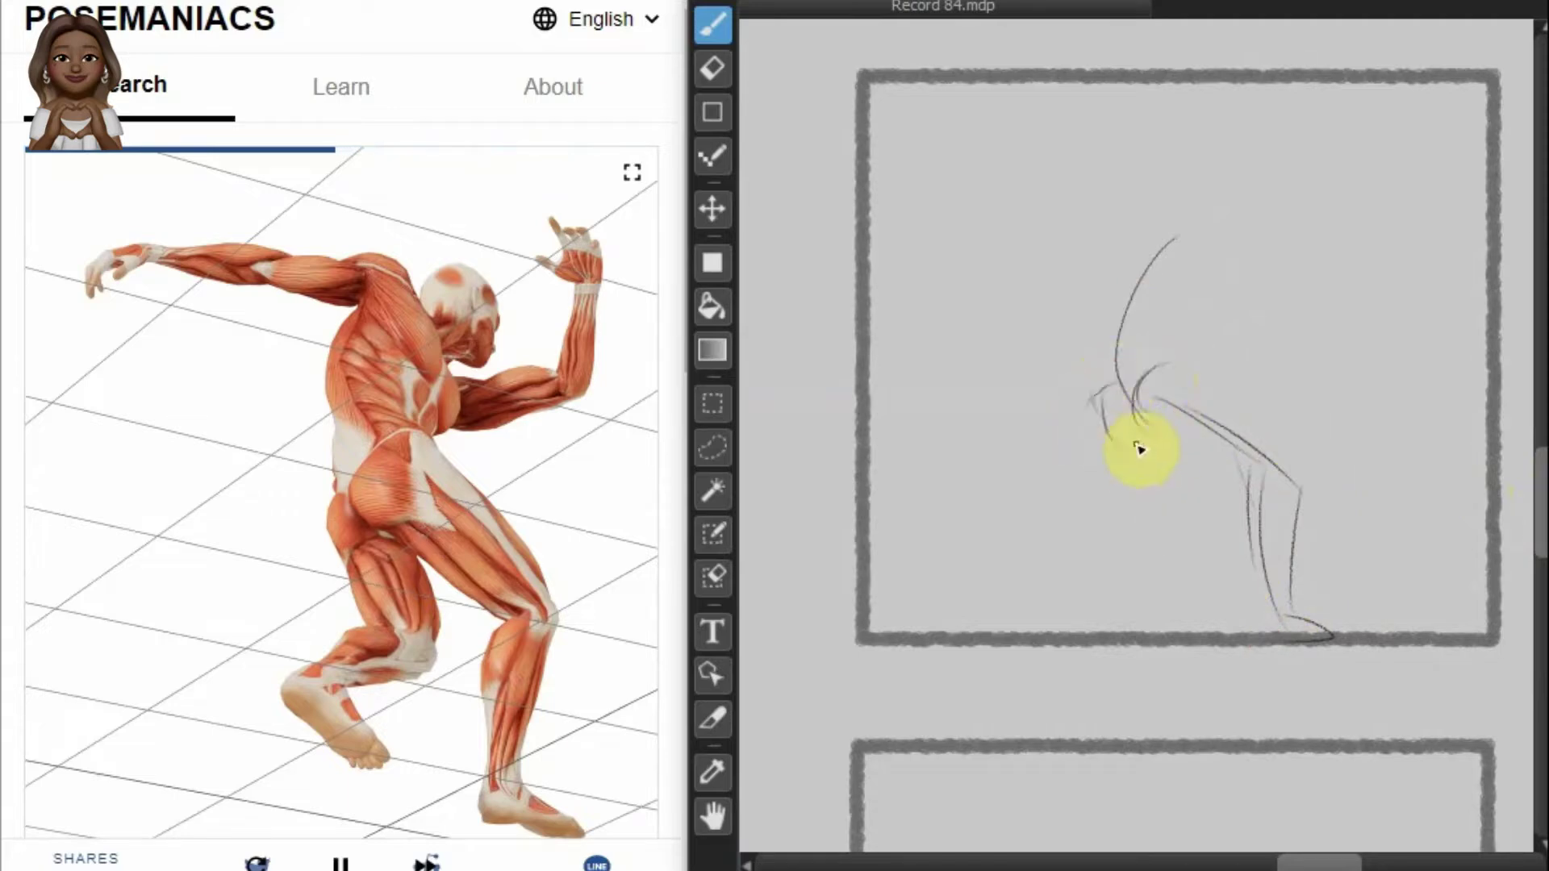
mouse_move(1194, 429)
mouse_down()
mouse_move(1191, 533)
mouse_move(1175, 525)
mouse_up()
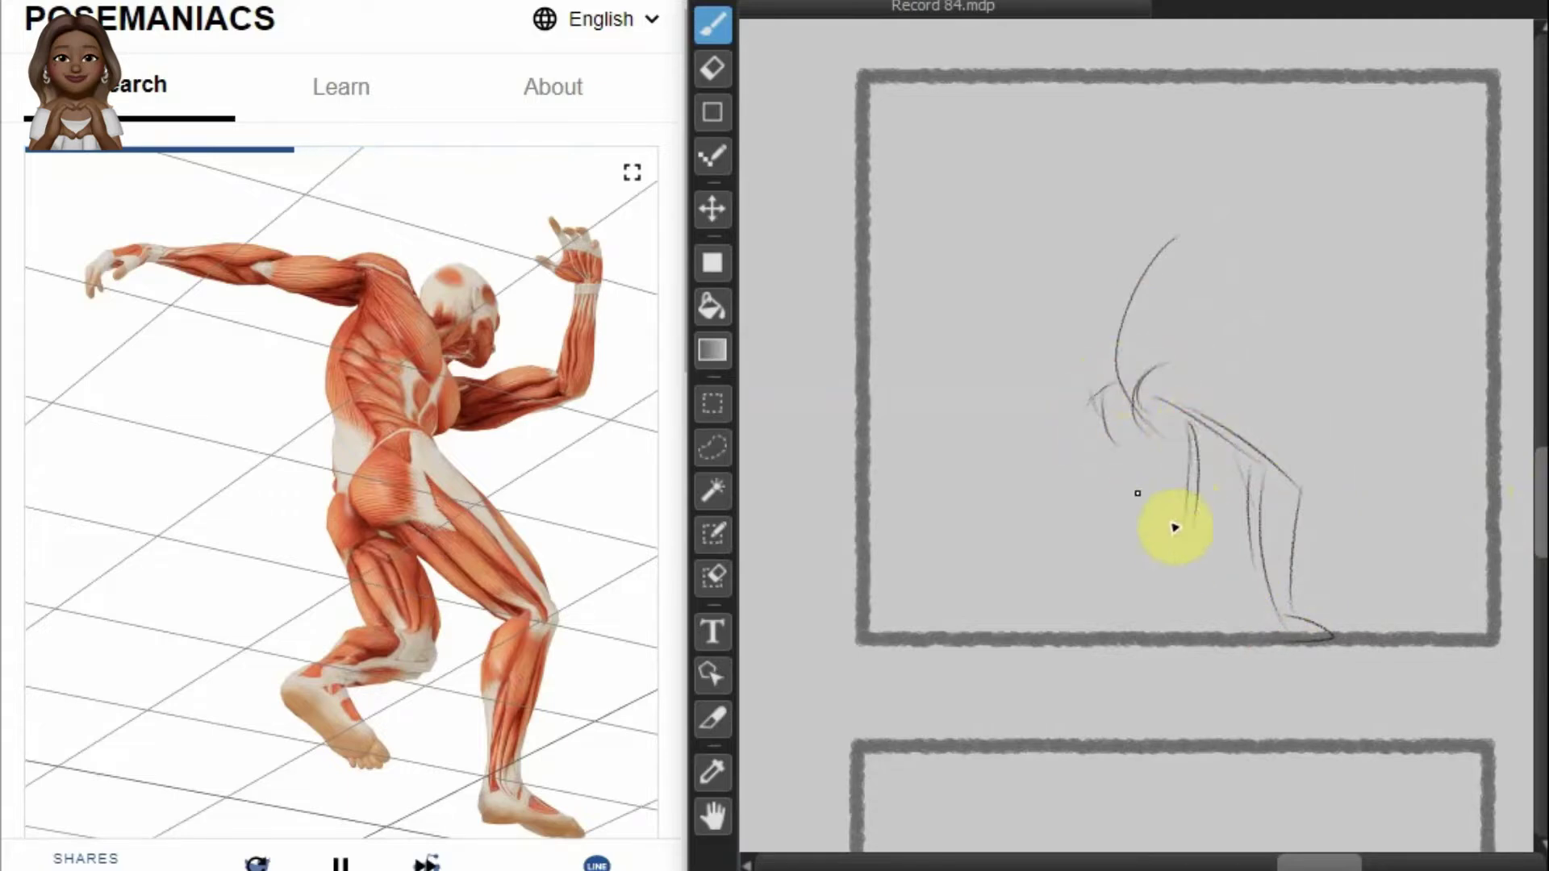
mouse_move(1129, 450)
mouse_down()
mouse_move(1169, 504)
mouse_move(1085, 565)
mouse_up()
mouse_move(1190, 533)
mouse_down()
mouse_move(1081, 565)
mouse_move(1129, 625)
mouse_up()
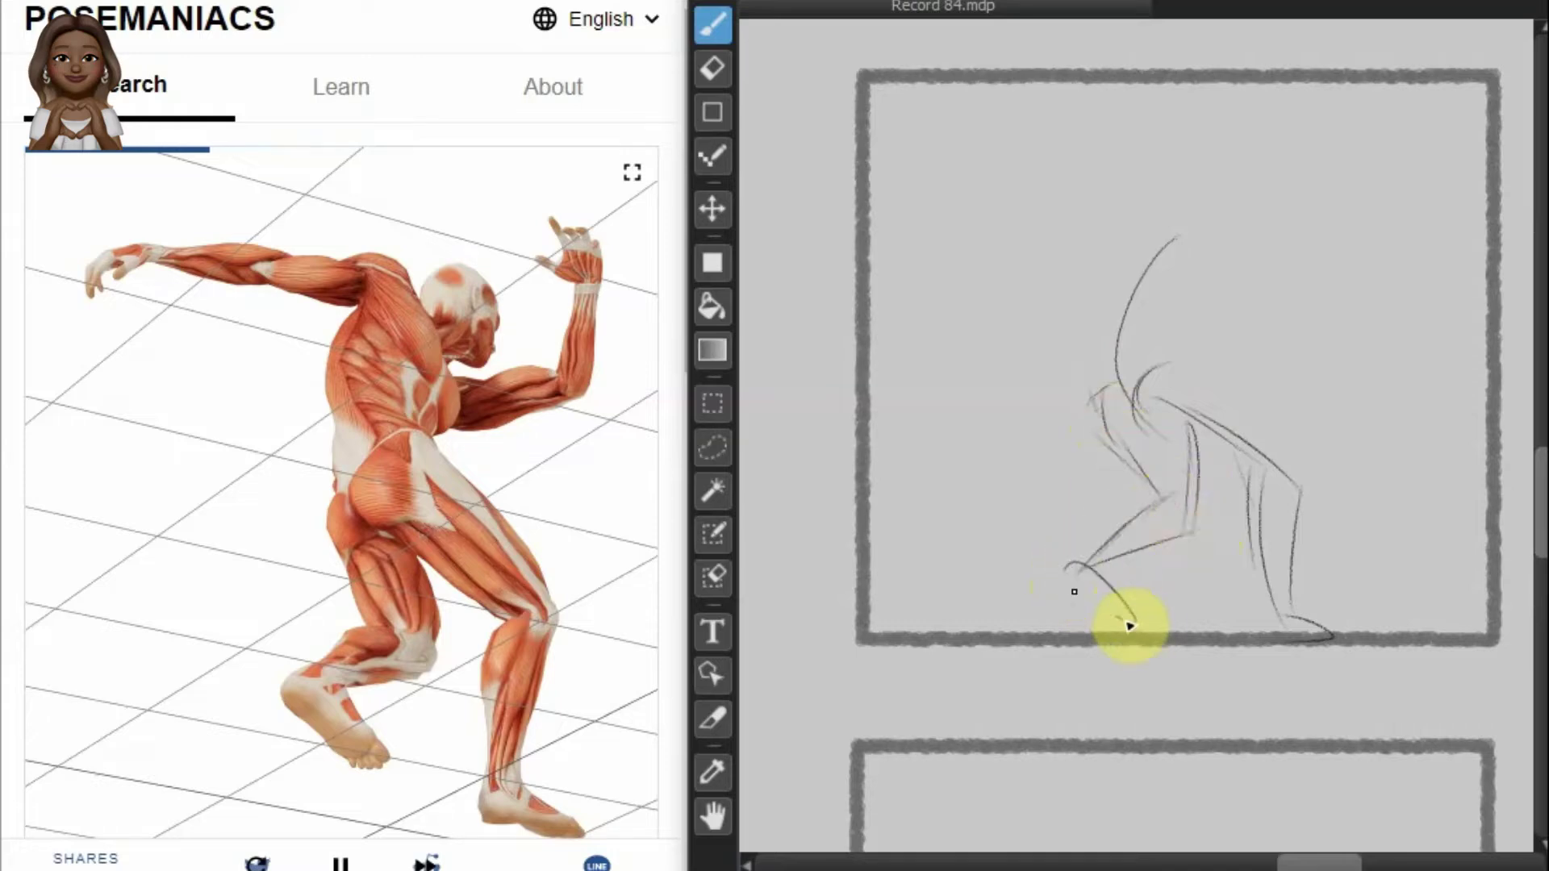
drag(1072, 569, 1136, 623)
Step: Add the head, the doubled arm stretched out to the left, and the raised arm line
mouse_move(1173, 236)
mouse_down()
mouse_move(1214, 304)
mouse_move(1161, 225)
mouse_move(1140, 387)
mouse_up()
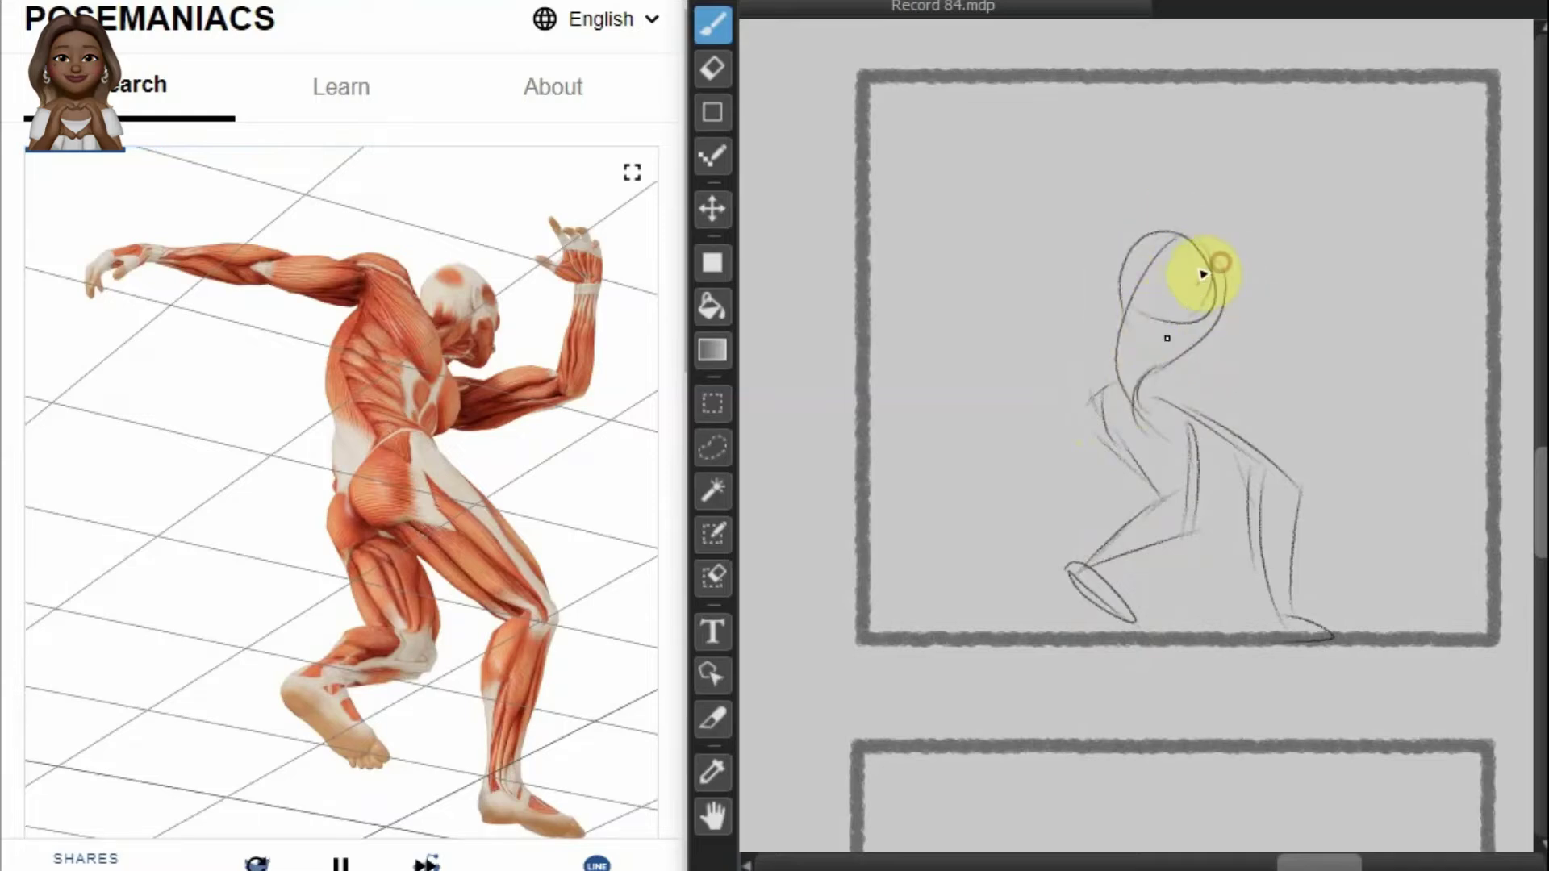
mouse_move(1202, 274)
mouse_down()
mouse_move(1176, 229)
mouse_move(927, 255)
mouse_up()
drag(1044, 226, 920, 254)
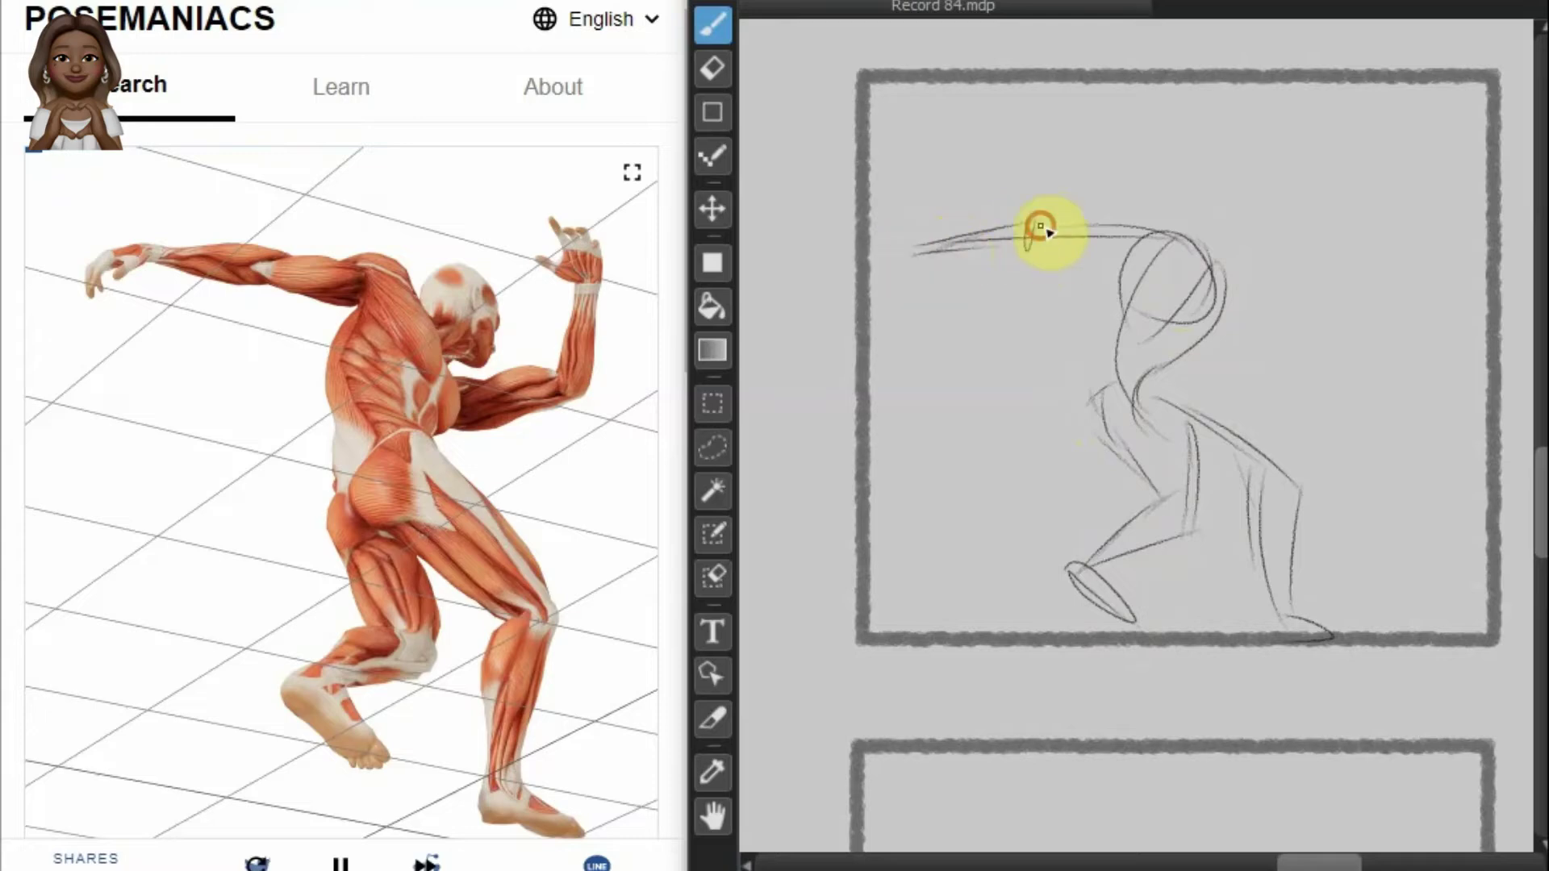
mouse_move(1029, 221)
mouse_down()
mouse_move(1013, 242)
mouse_move(1217, 207)
mouse_move(1196, 266)
mouse_up()
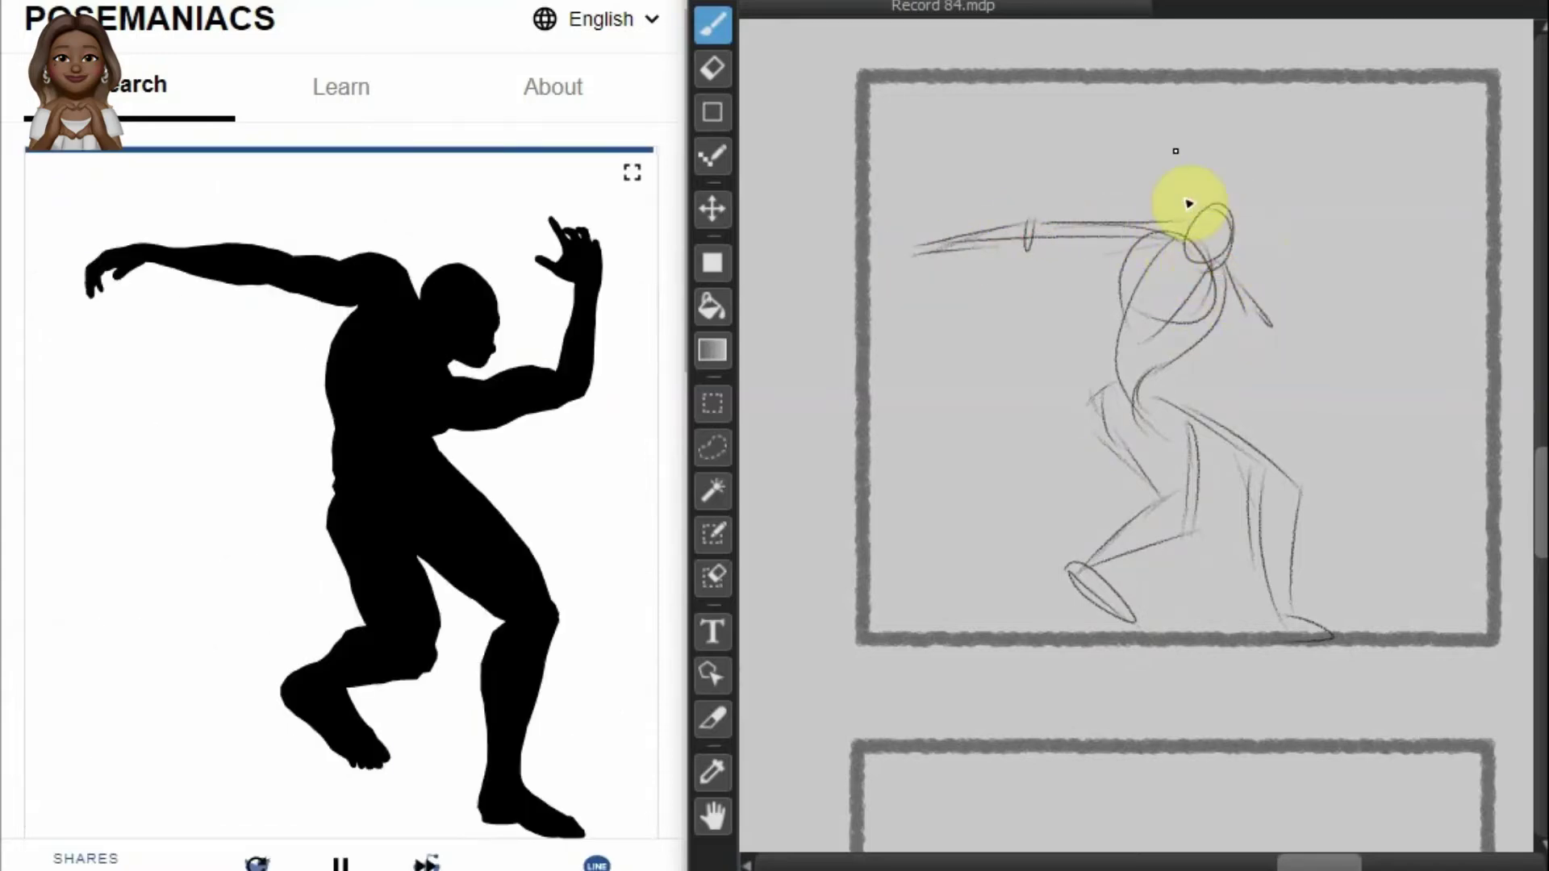
drag(1293, 219, 1270, 326)
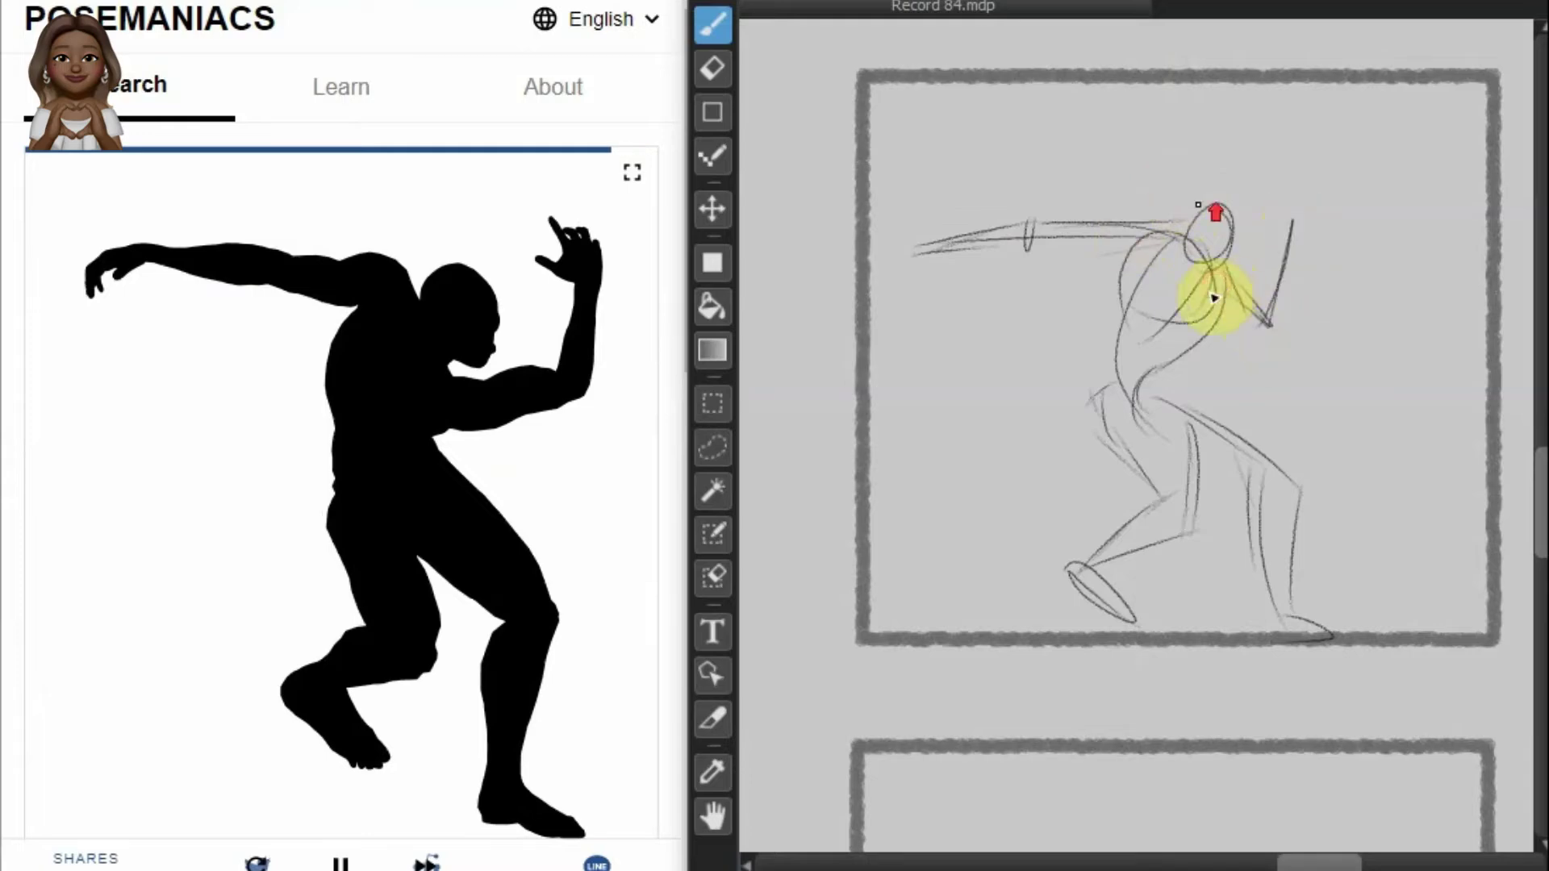
Step: Zoom onto the lower-right frame and draw the spine line and head oval
scroll(1215, 299, down, 2)
scroll(1165, 449, up, 1)
scroll(1117, 747, up, 1)
scroll(1314, 685, down, 1)
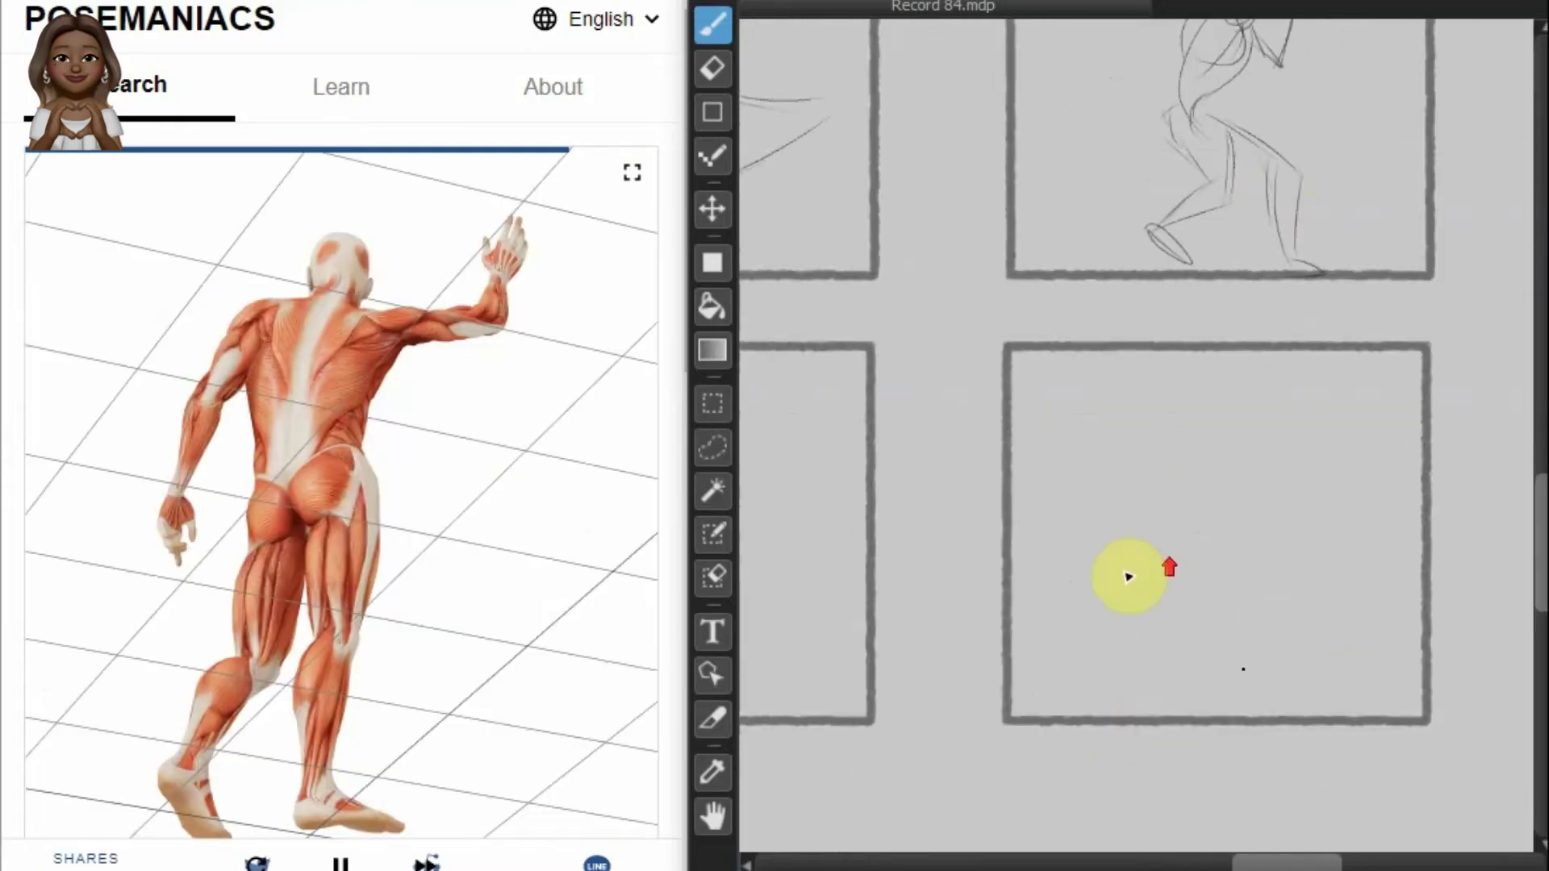
scroll(1127, 576, up, 1)
drag(1214, 273, 1218, 520)
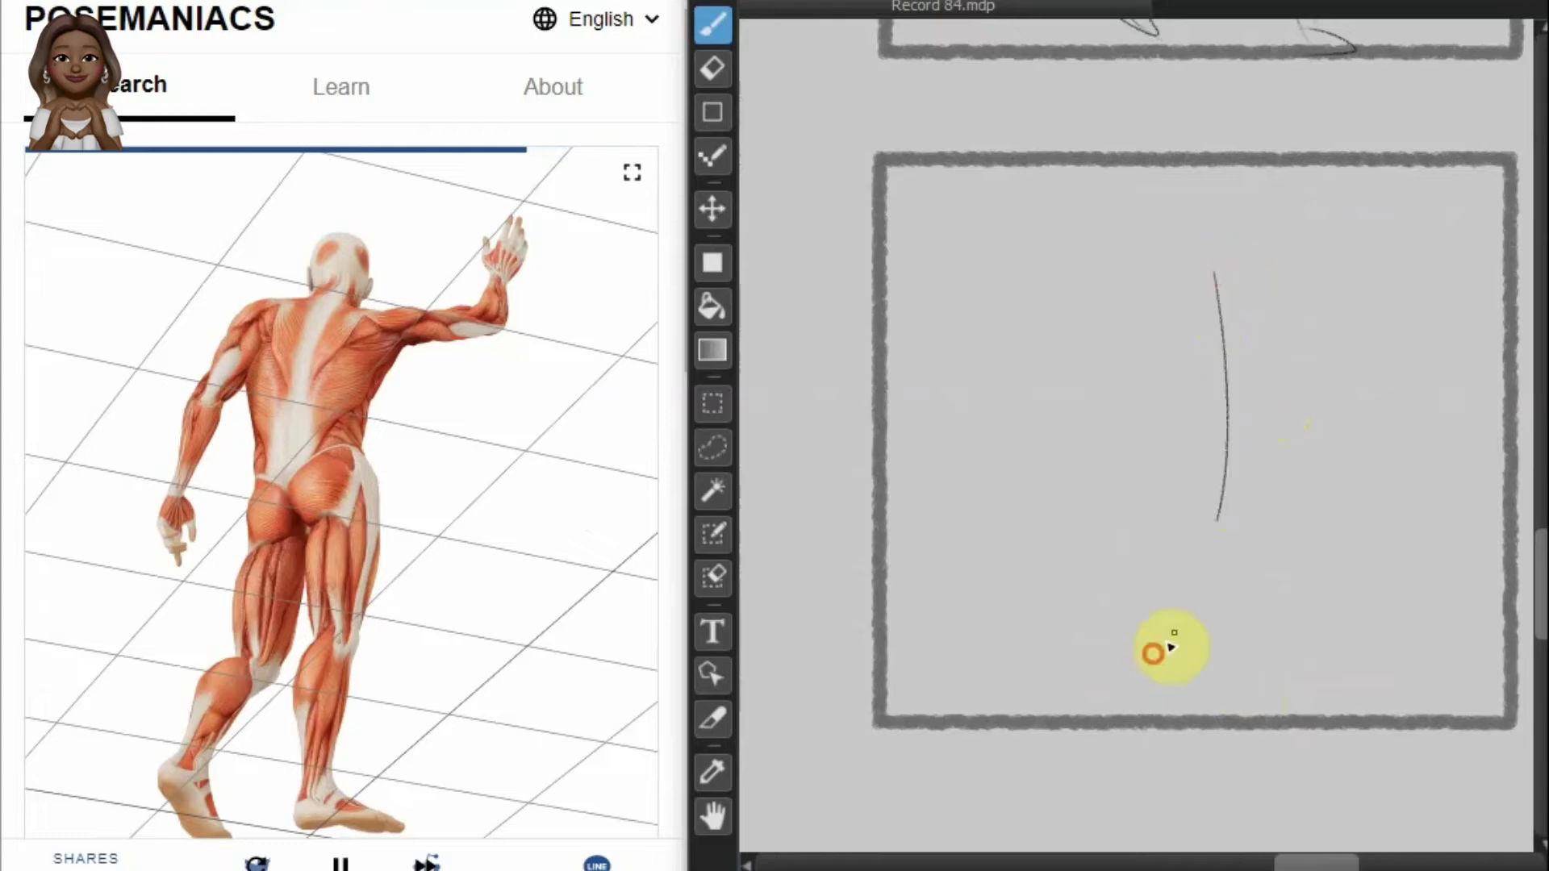
drag(1171, 646, 1218, 520)
mouse_move(1216, 263)
mouse_down()
mouse_move(1245, 207)
mouse_move(1228, 201)
mouse_move(1194, 227)
mouse_move(1248, 290)
mouse_move(1145, 292)
mouse_move(1256, 326)
mouse_move(1206, 387)
mouse_up()
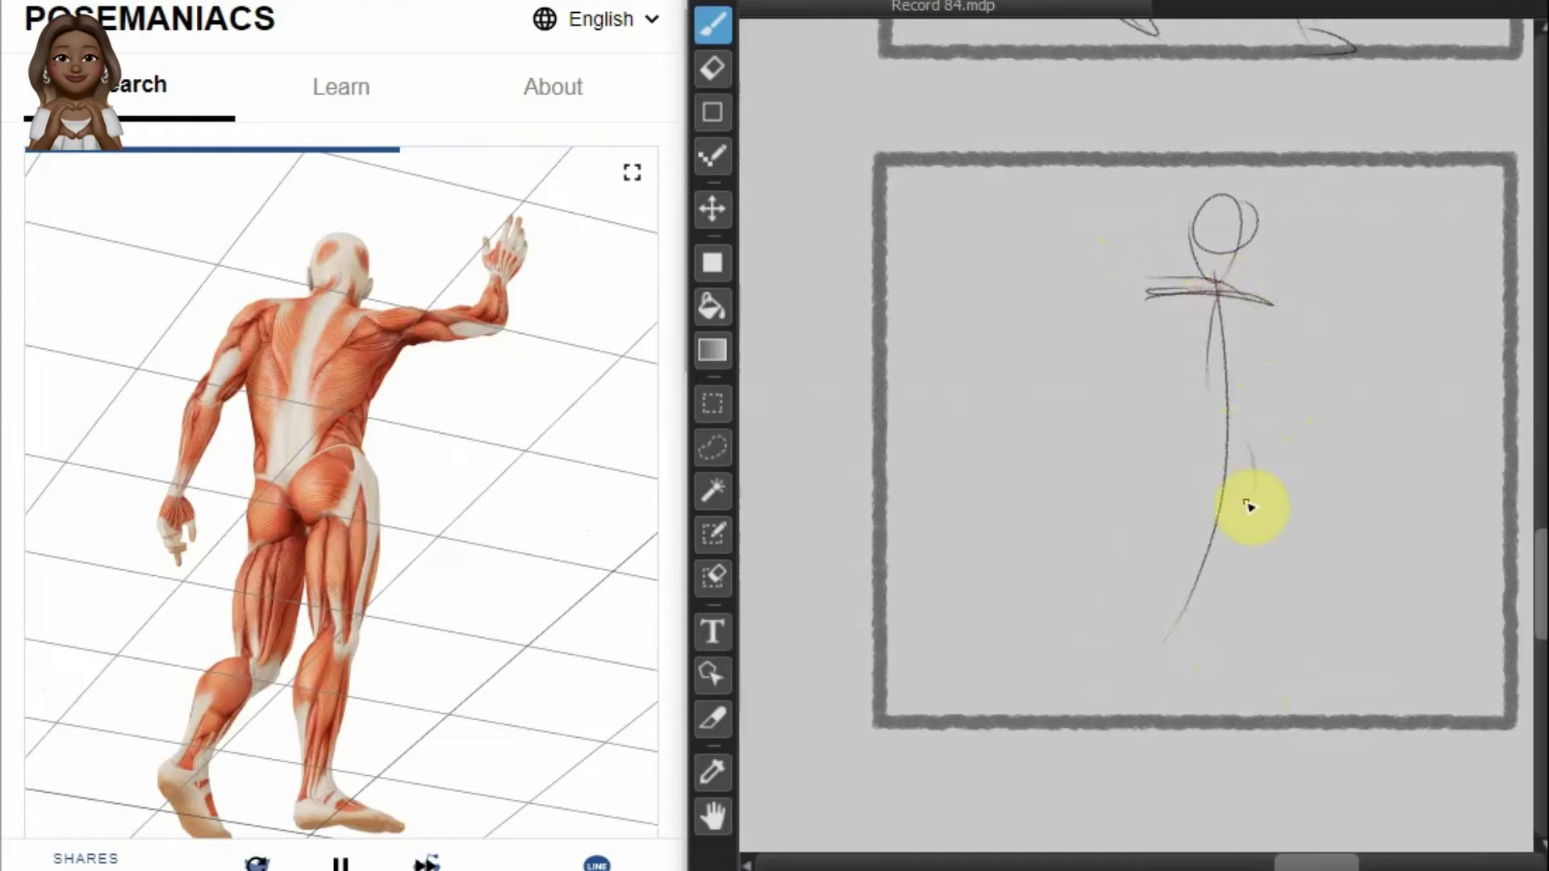
Step: Sketch the legs down to the ground and the body contour left of the spine
mouse_move(1251, 457)
mouse_down()
mouse_move(1203, 546)
mouse_move(1197, 671)
mouse_up()
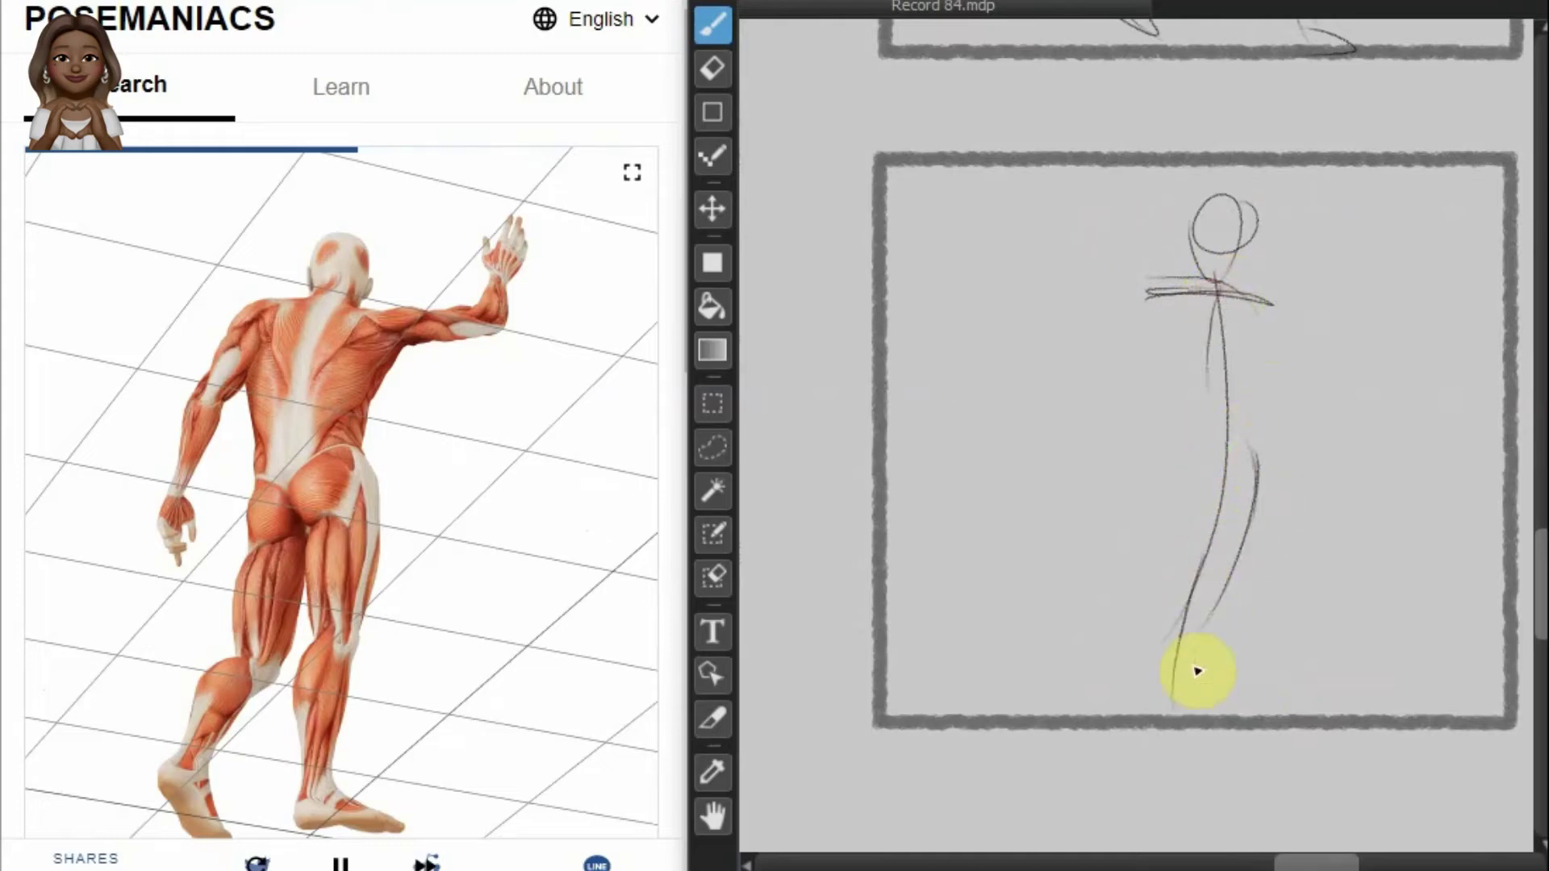
mouse_move(1207, 614)
mouse_down()
mouse_move(1189, 747)
mouse_move(1179, 710)
mouse_up()
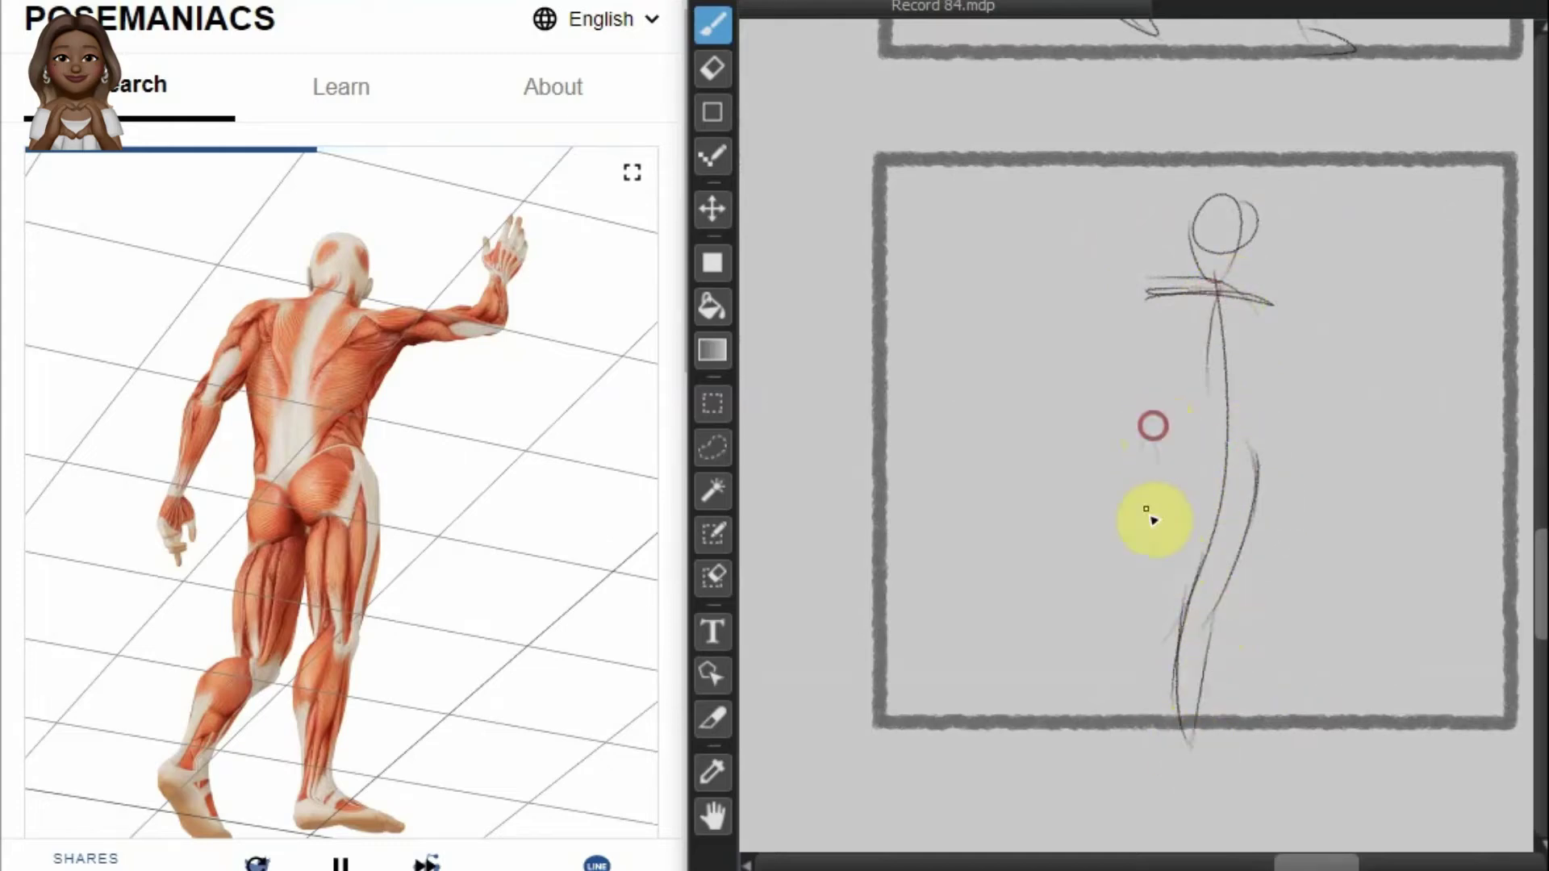
mouse_move(1162, 426)
mouse_down()
mouse_move(1183, 512)
mouse_move(1116, 742)
mouse_up()
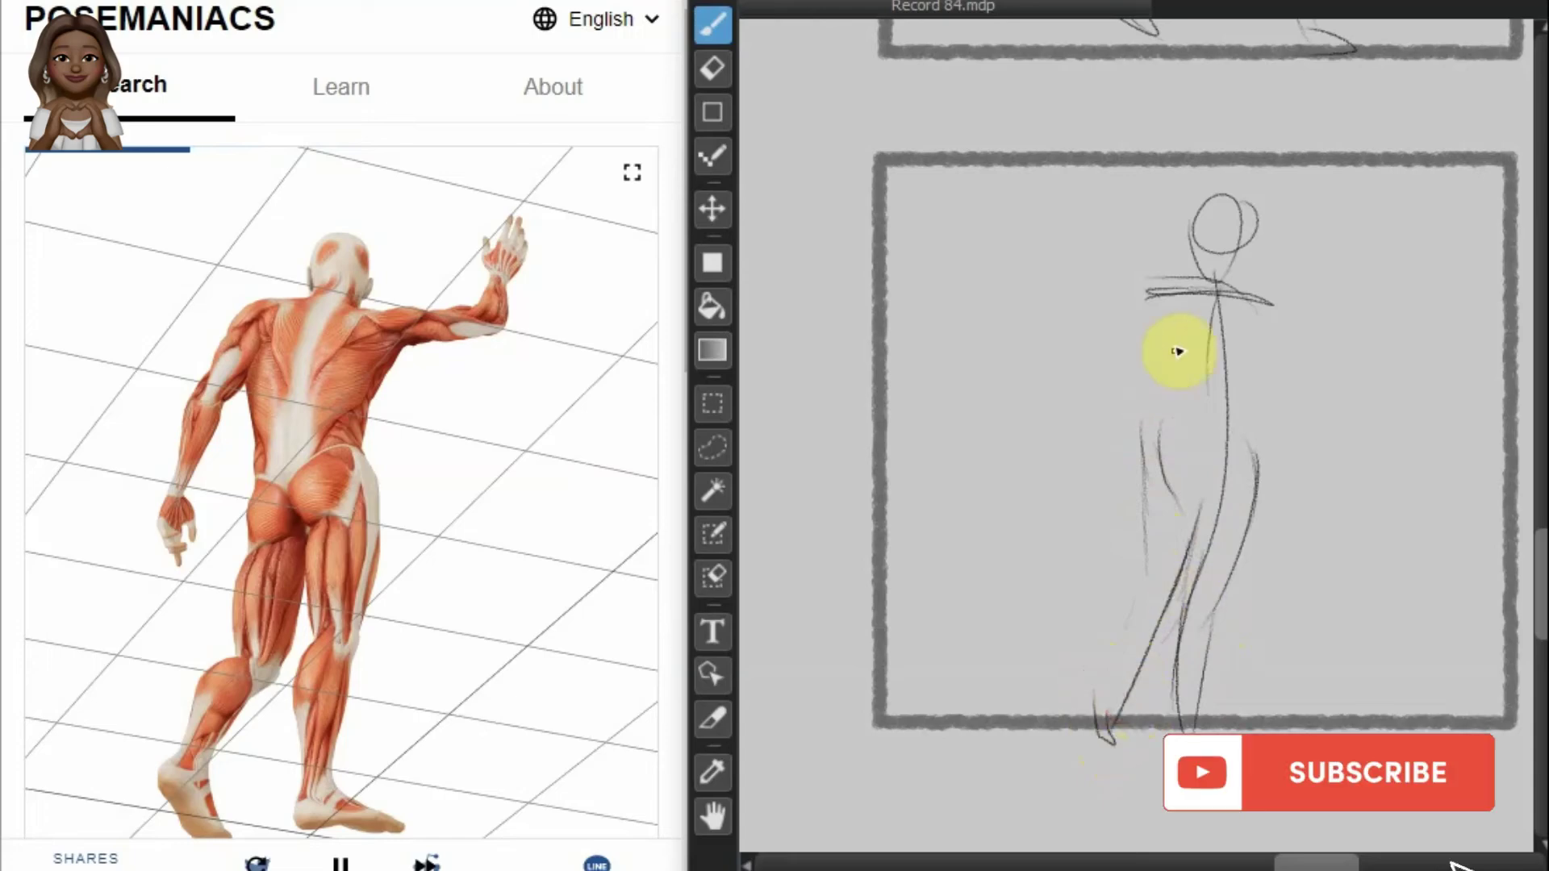
Step: Add the rib cage, the raised arm, and the doubled arm hanging from the shoulder
drag(1211, 327, 1255, 376)
mouse_move(1234, 287)
mouse_down()
mouse_move(1306, 274)
mouse_move(1356, 292)
mouse_move(1344, 193)
mouse_up()
mouse_move(1158, 297)
mouse_down()
mouse_move(1029, 349)
mouse_move(1066, 435)
mouse_up()
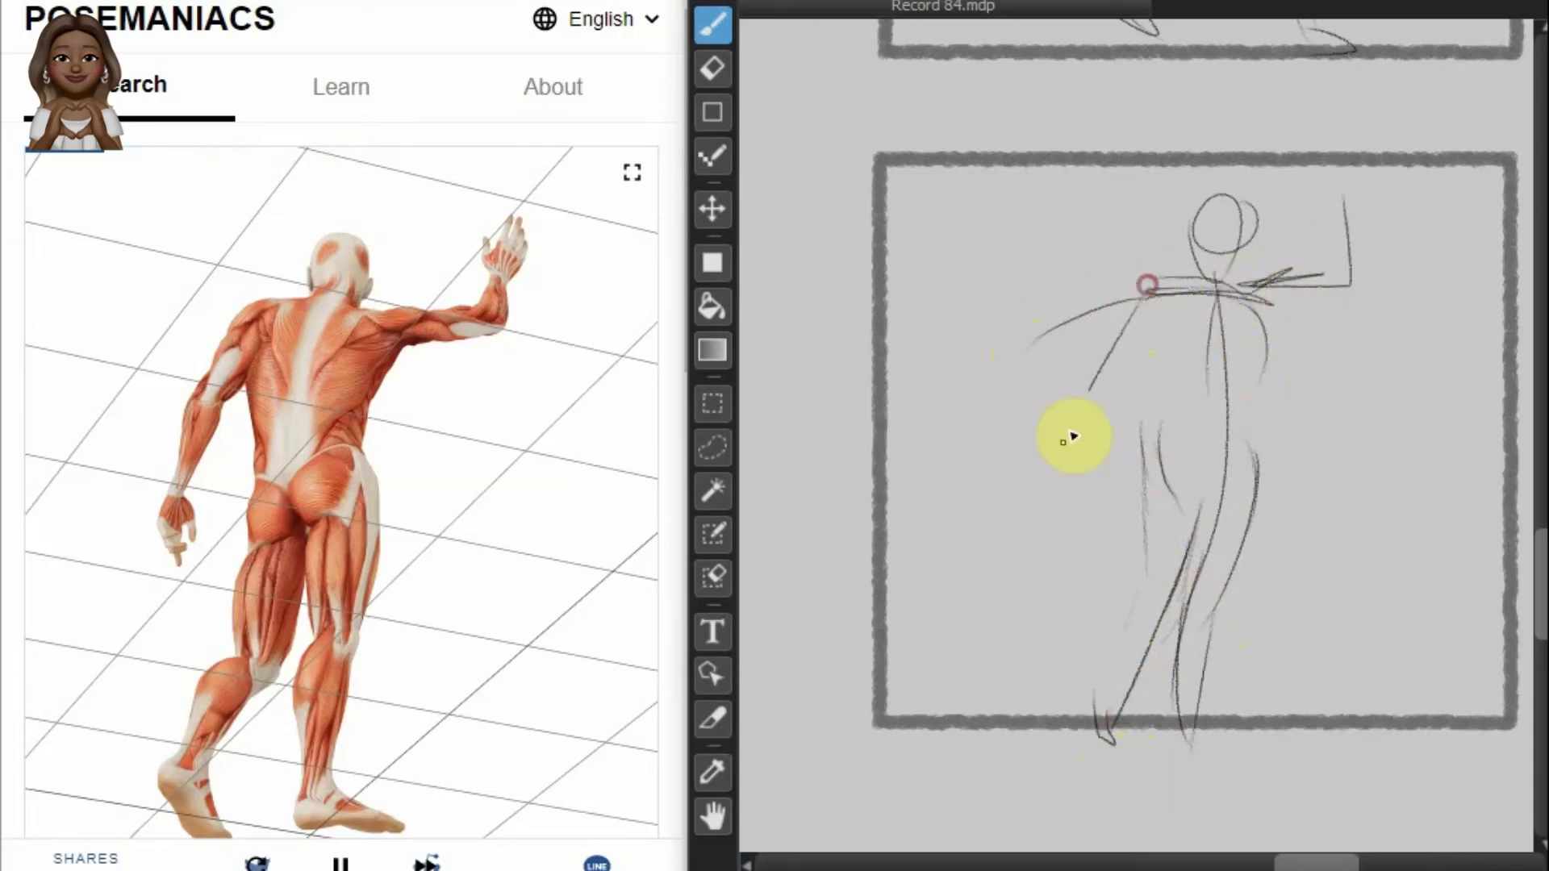
drag(1145, 295, 1066, 462)
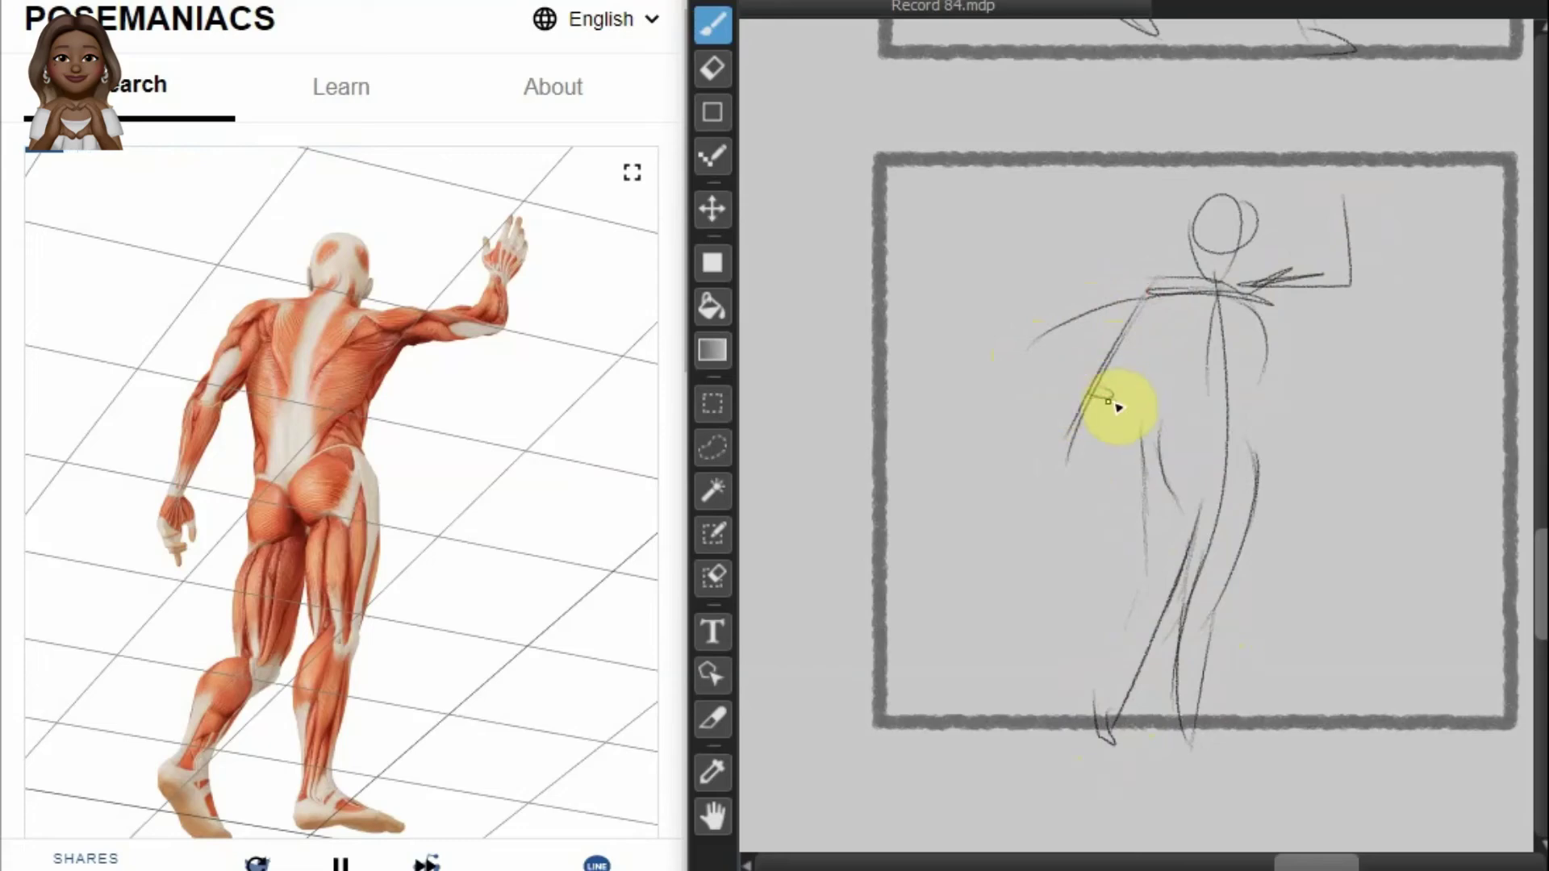
Step: Draw two torso contour lines below the shoulders of the back-view figure
drag(1141, 287, 1165, 398)
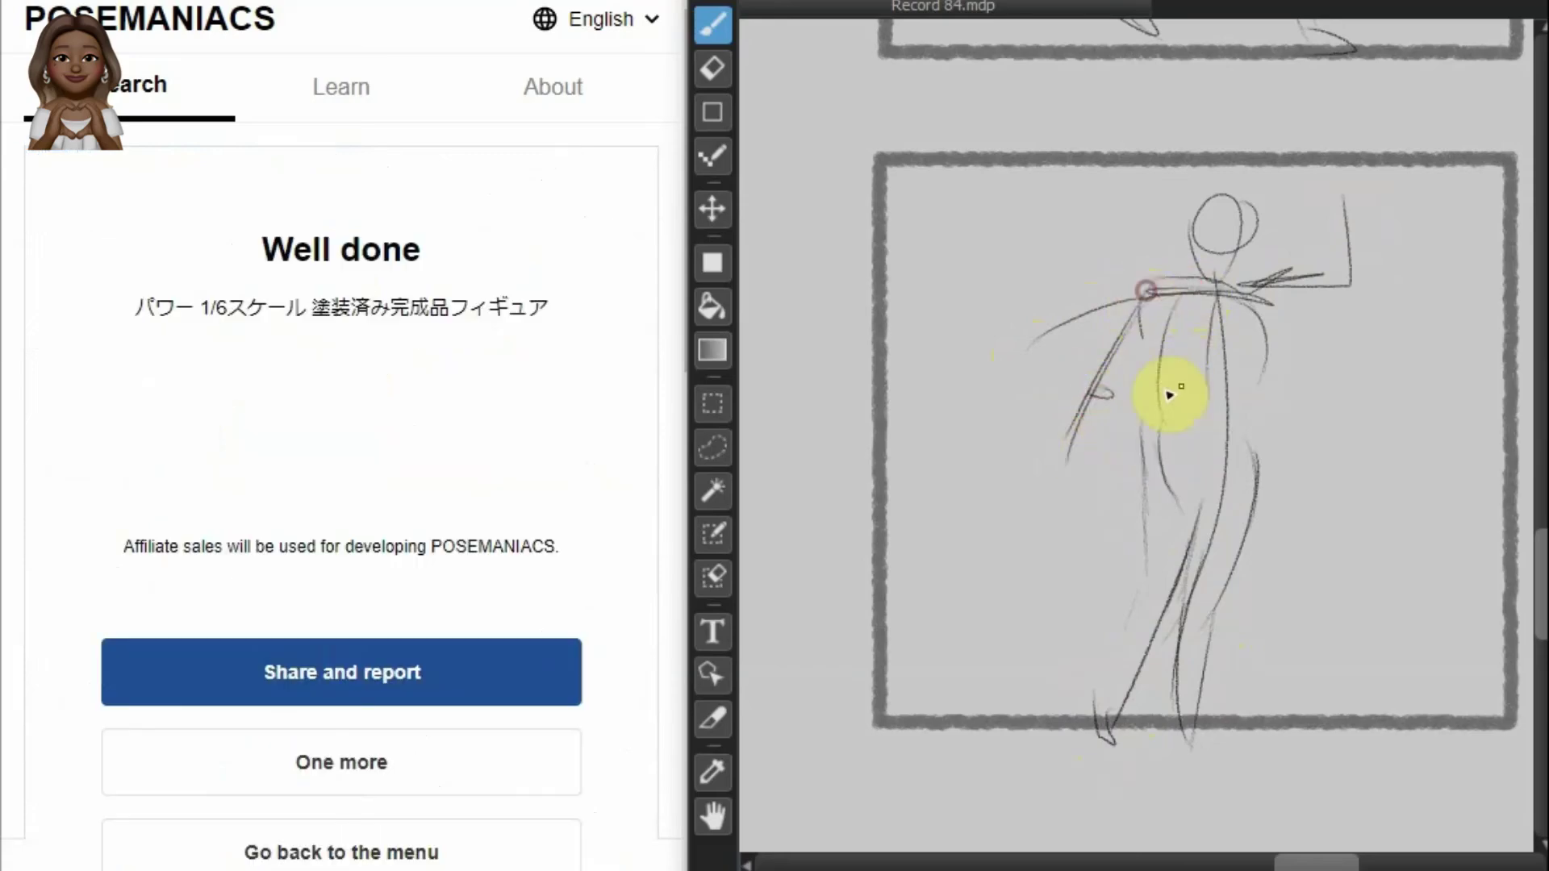
drag(1250, 287, 1271, 386)
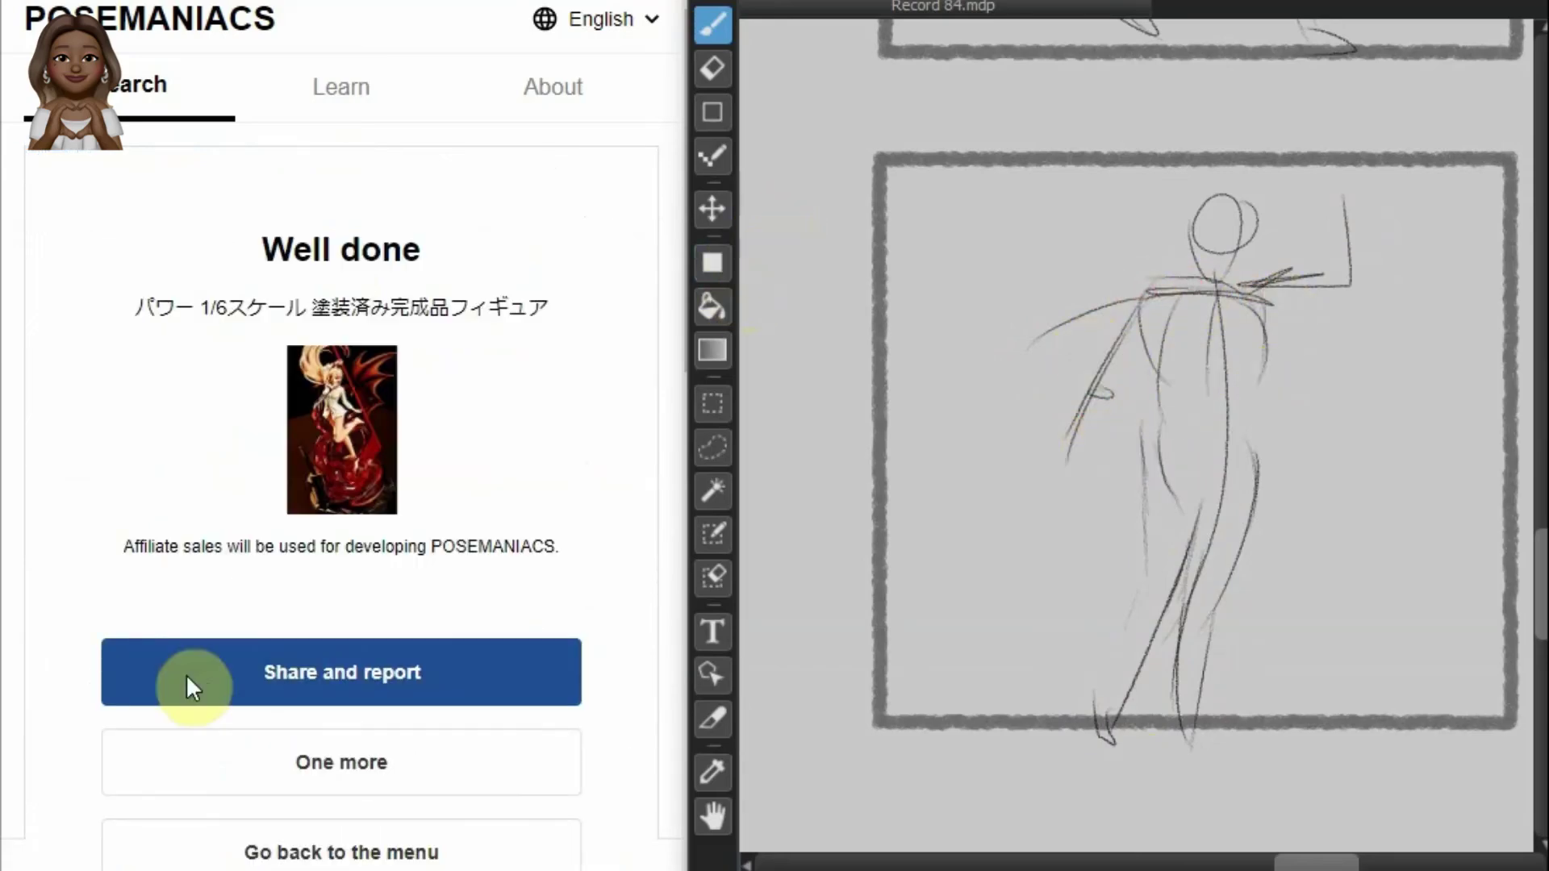